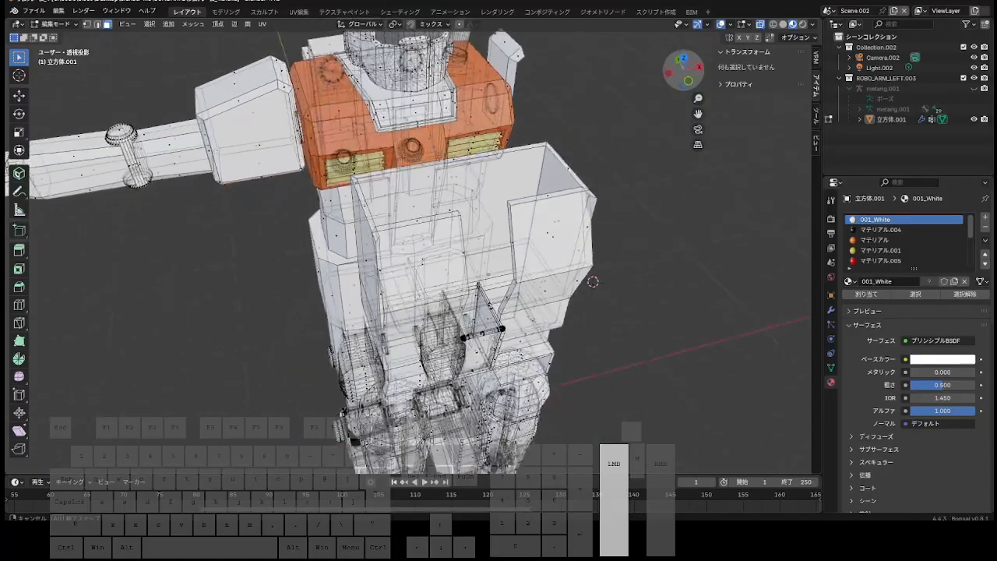
Add a single centred horizontal loop cut around the upper section of the open-topped white box.
{"action": "scroll", "coordinate": [631, 155], "scroll_direction": "up", "scroll_amount": 2}
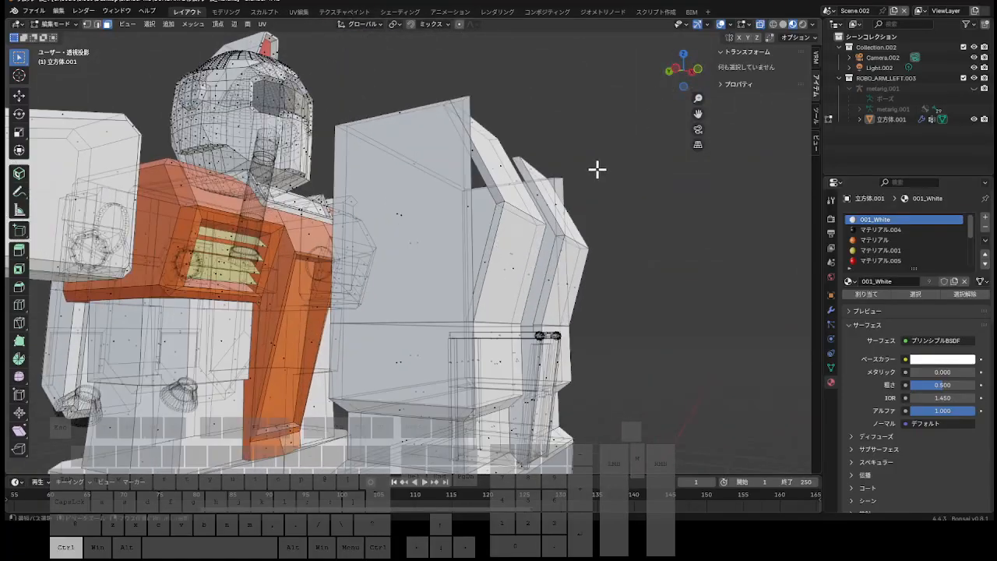
{"action": "key", "text": "ctrl+r"}
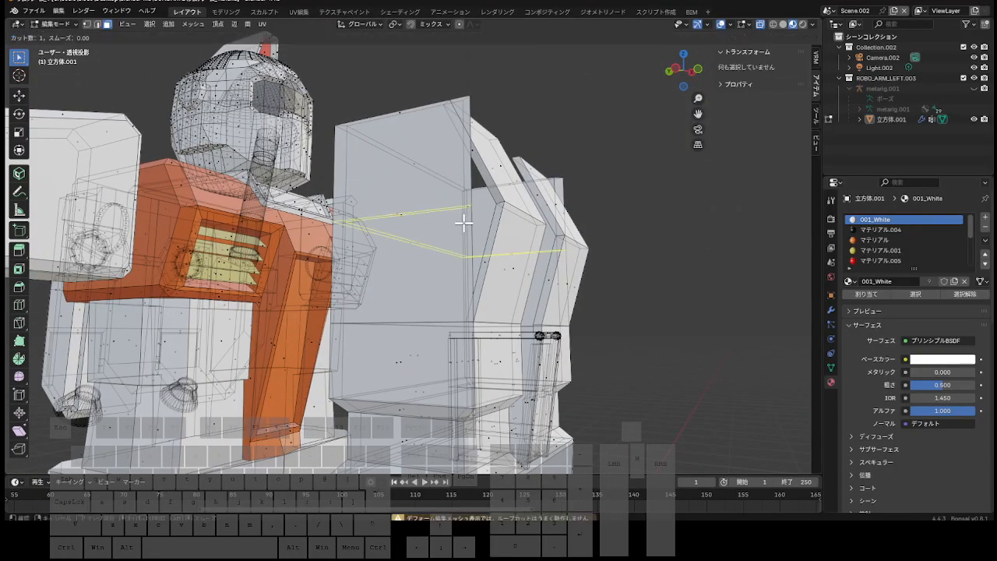
{"action": "left_click", "coordinate": [464, 224]}
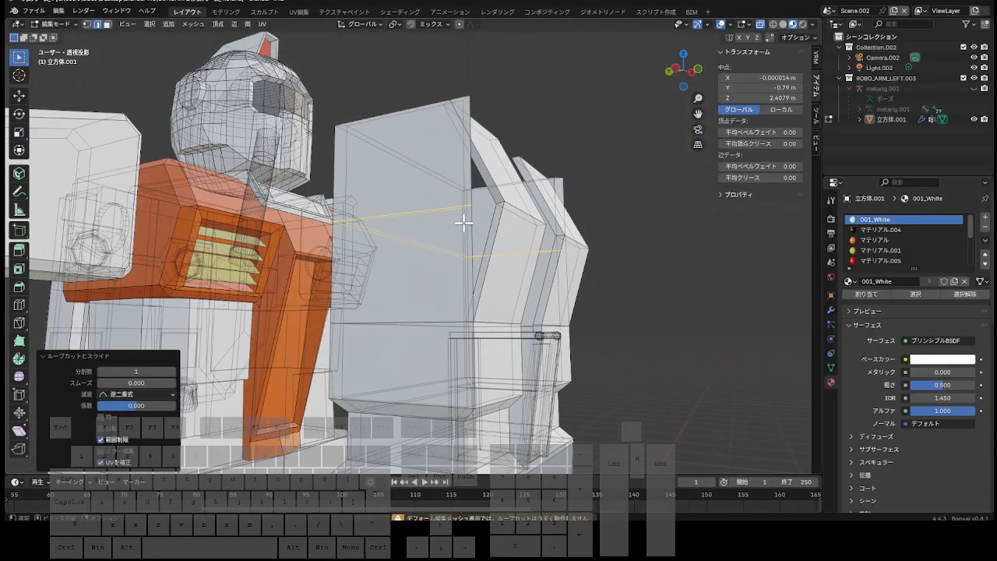
In vertex selection, merge the loop cut's outer vertex into the mid-height front corner on the box's negative-X side, using merge at last.
{"action": "left_click", "coordinate": [86, 25]}
{"action": "left_click_drag", "start_coordinate": [690, 90], "coordinate": [663, 116]}
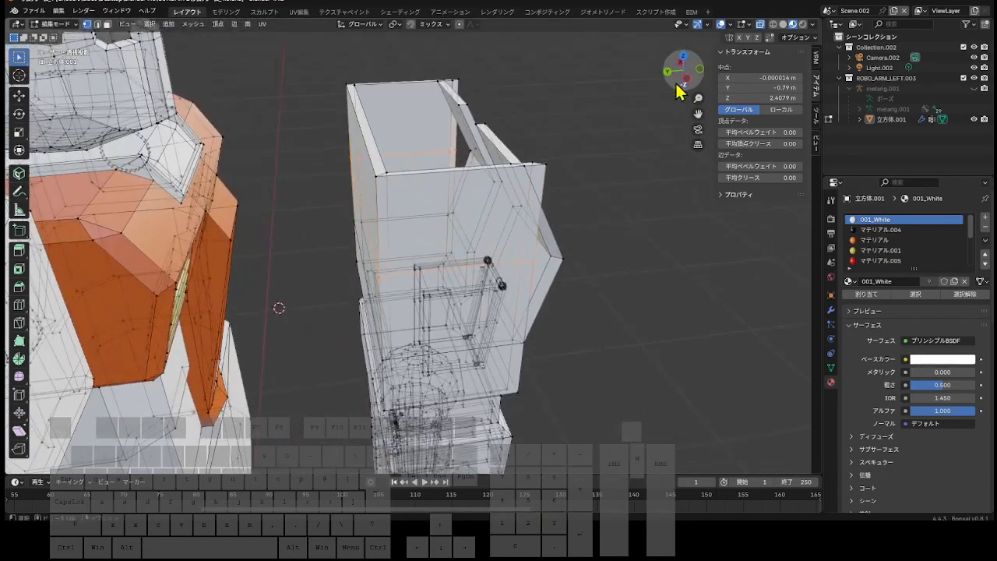
{"action": "scroll", "coordinate": [660, 160], "scroll_direction": "up", "scroll_amount": 2}
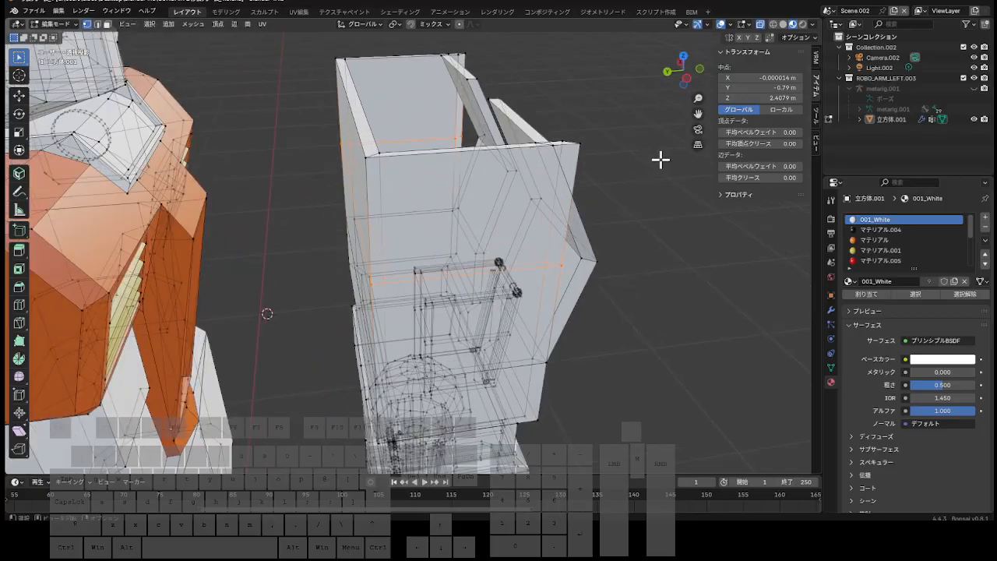
{"action": "left_click", "coordinate": [605, 264]}
{"action": "right_click", "coordinate": [599, 261]}
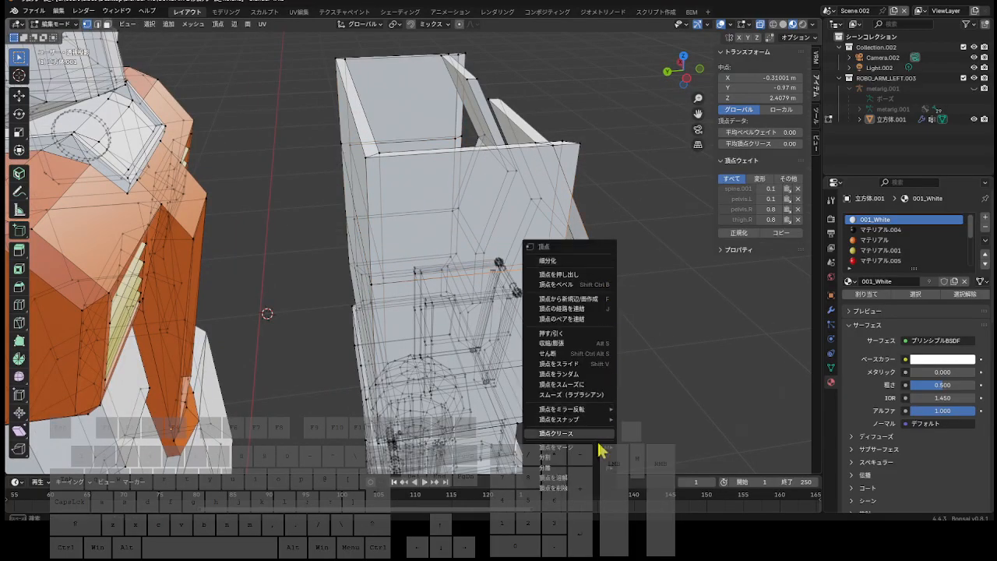
{"action": "mouse_move", "coordinate": [615, 450]}
{"action": "left_click", "coordinate": [659, 433]}
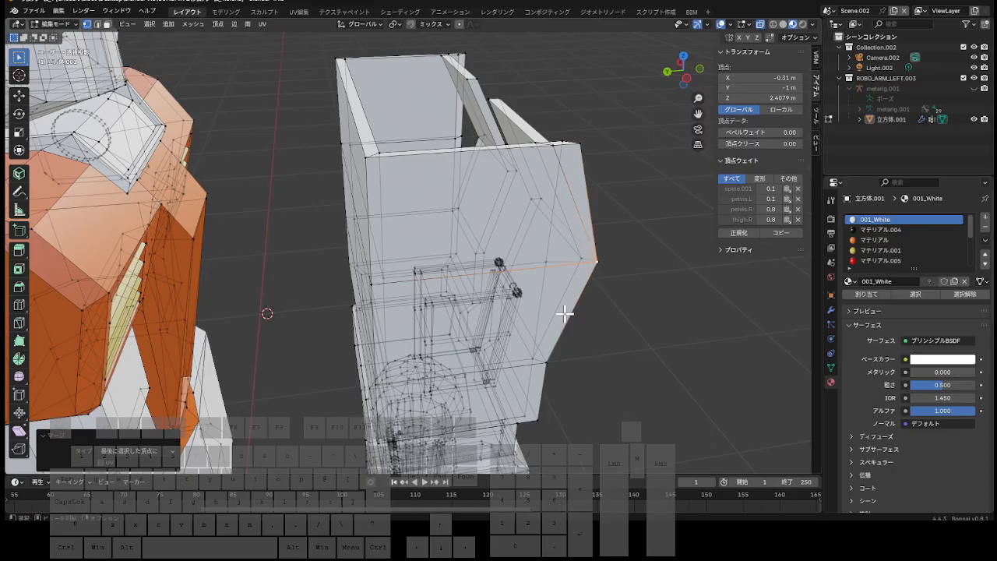
Merge the matching inner-wall vertices at mid-height on the negative-X side at the last selected vertex.
{"action": "left_click", "coordinate": [550, 262]}
{"action": "right_click", "coordinate": [580, 260]}
{"action": "mouse_move", "coordinate": [585, 268]}
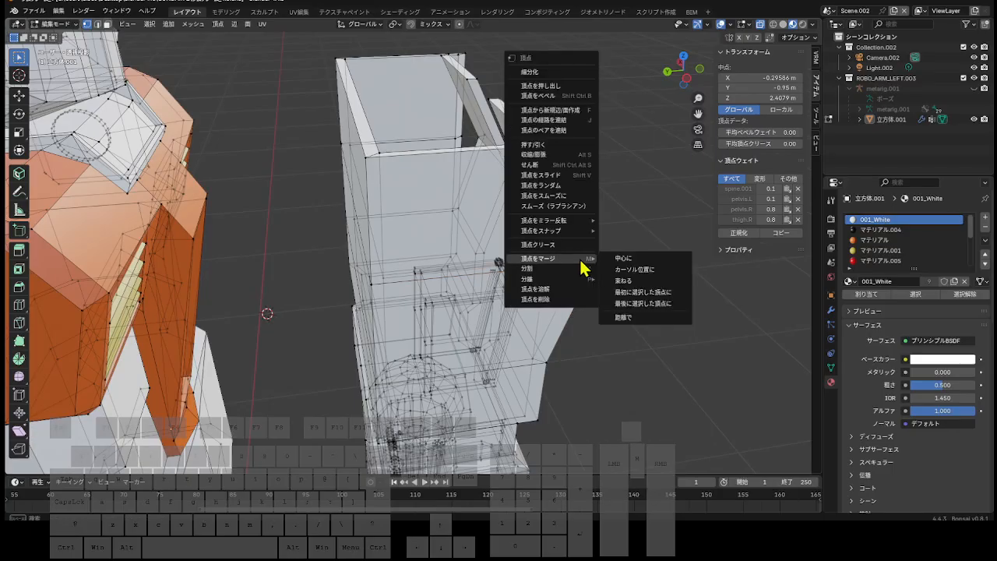
{"action": "left_click", "coordinate": [628, 304]}
Merge the inner and the outer mid-height front-corner vertex pairs on the box's positive-X side, each at the last selected vertex.
{"action": "mouse_move", "coordinate": [676, 87]}
{"action": "left_mouse_down"}
{"action": "mouse_move", "coordinate": [684, 70]}
{"action": "mouse_move", "coordinate": [675, 74]}
{"action": "left_mouse_up"}
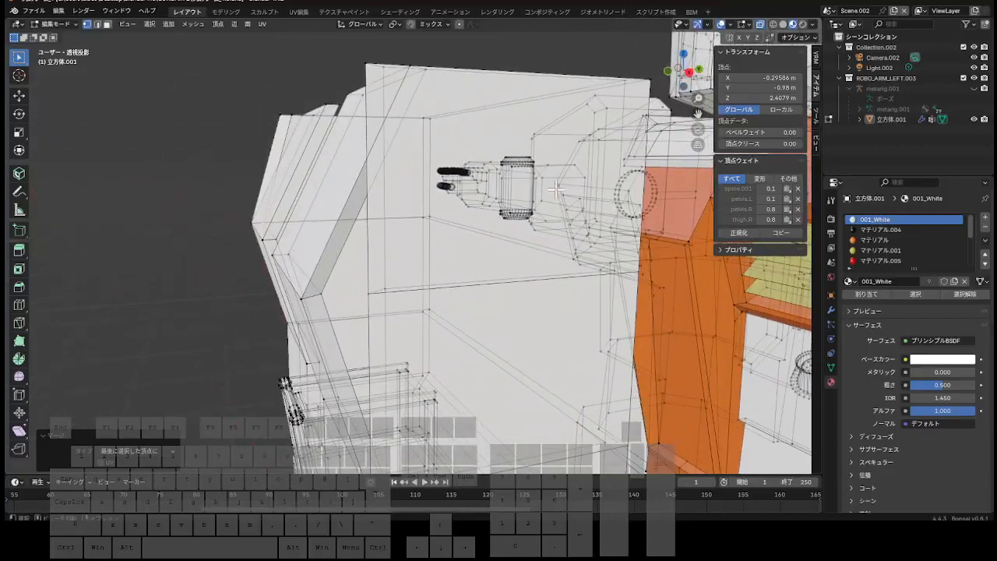
{"action": "left_click", "coordinate": [387, 287]}
{"action": "left_click", "coordinate": [325, 295], "text": "shift"}
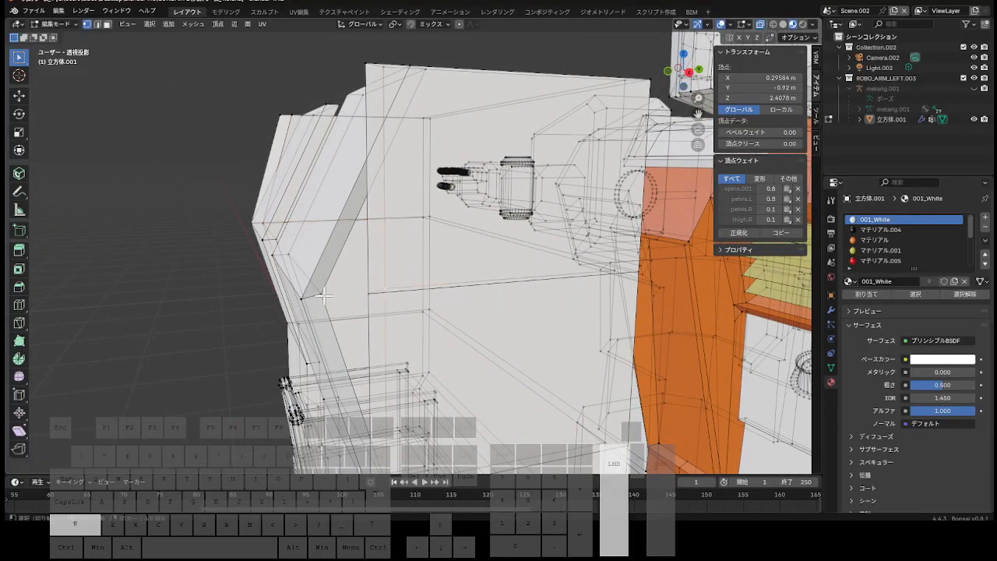
{"action": "right_click", "coordinate": [324, 296]}
{"action": "mouse_move", "coordinate": [328, 297]}
{"action": "left_click", "coordinate": [395, 340]}
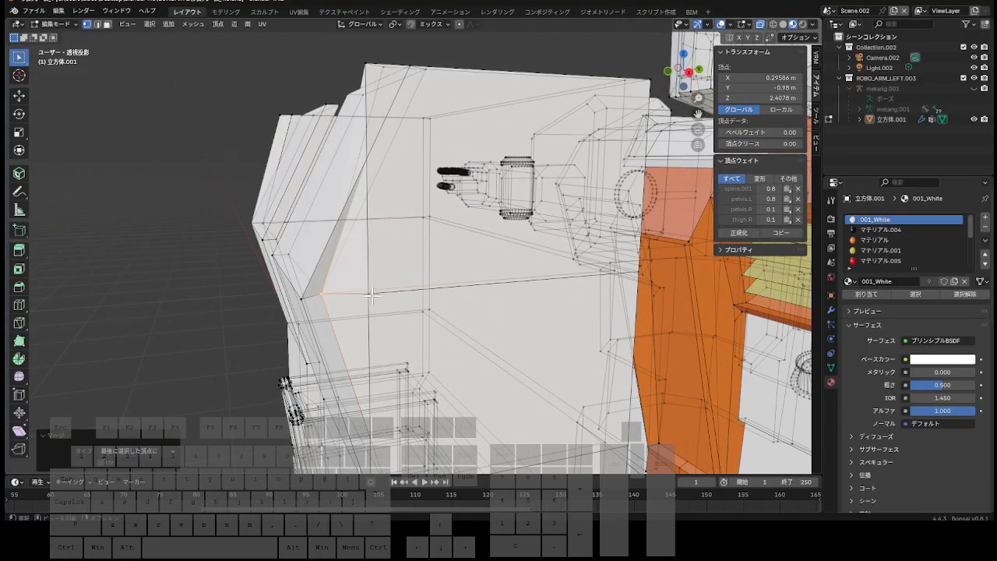
{"action": "right_click", "coordinate": [304, 297]}
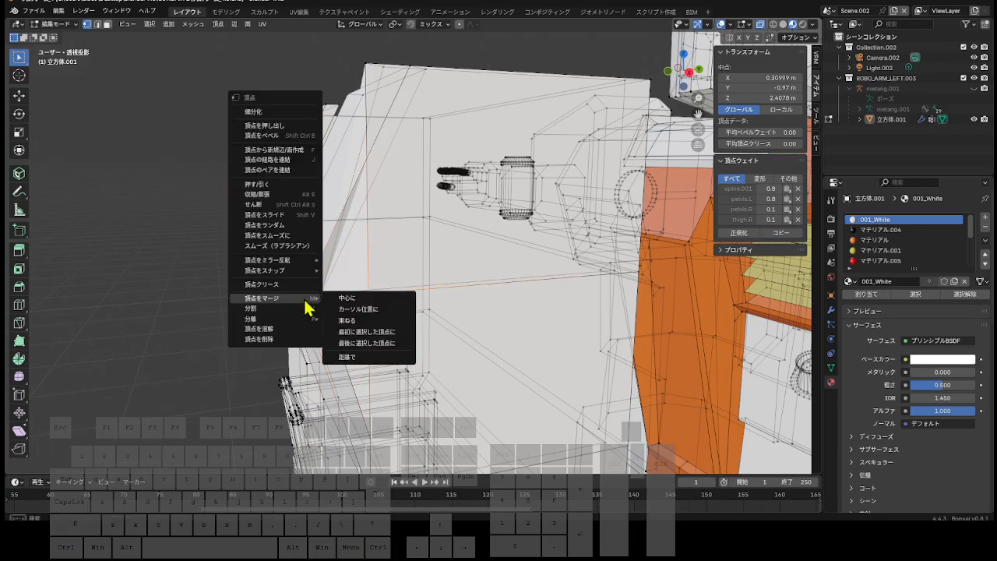
{"action": "left_click", "coordinate": [377, 343]}
Merge the inner vertex pair at the top front corner of the positive-X wall at the last selected vertex.
{"action": "scroll", "coordinate": [377, 343], "scroll_direction": "down", "scroll_amount": 3}
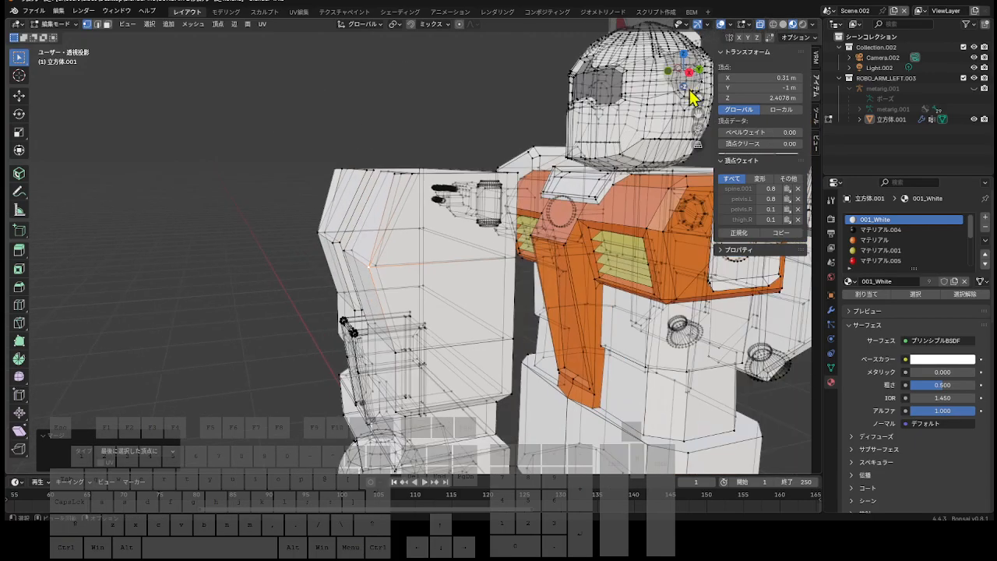
{"action": "left_click_drag", "start_coordinate": [689, 95], "coordinate": [535, 458]}
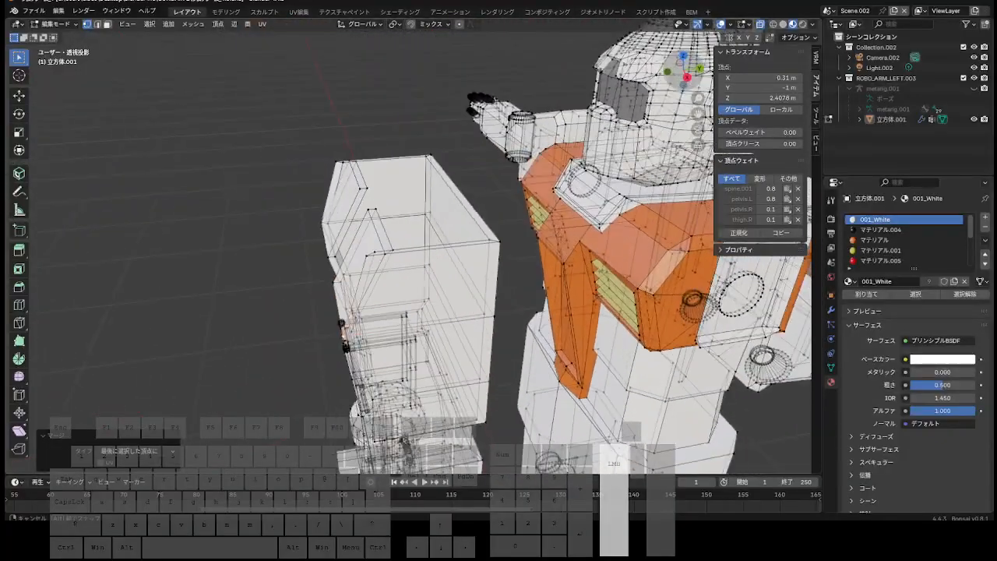
{"action": "scroll", "coordinate": [379, 230], "scroll_direction": "up", "scroll_amount": 2}
{"action": "left_click", "coordinate": [344, 246]}
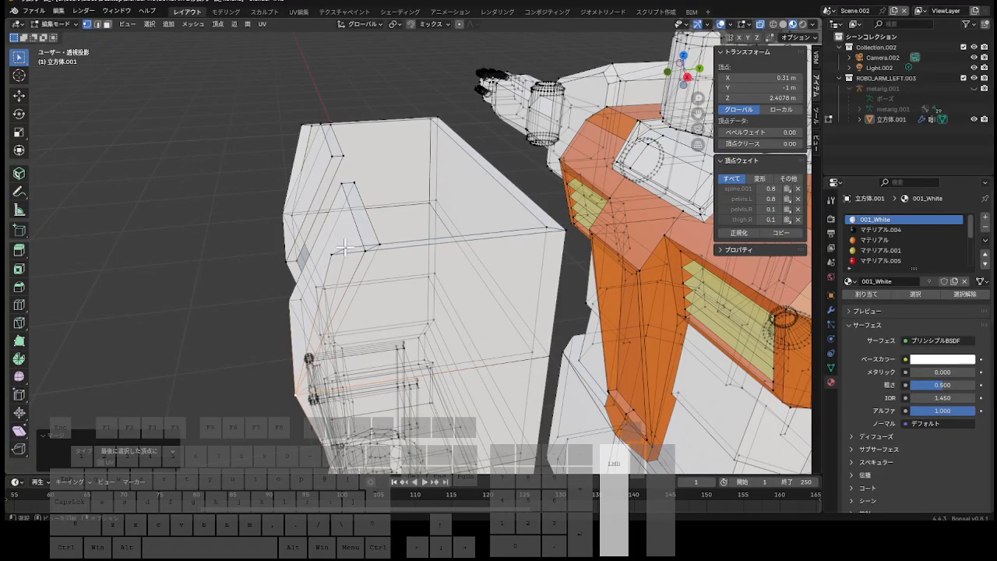
{"action": "right_click", "coordinate": [387, 244]}
{"action": "mouse_move", "coordinate": [392, 251]}
{"action": "left_click", "coordinate": [447, 284]}
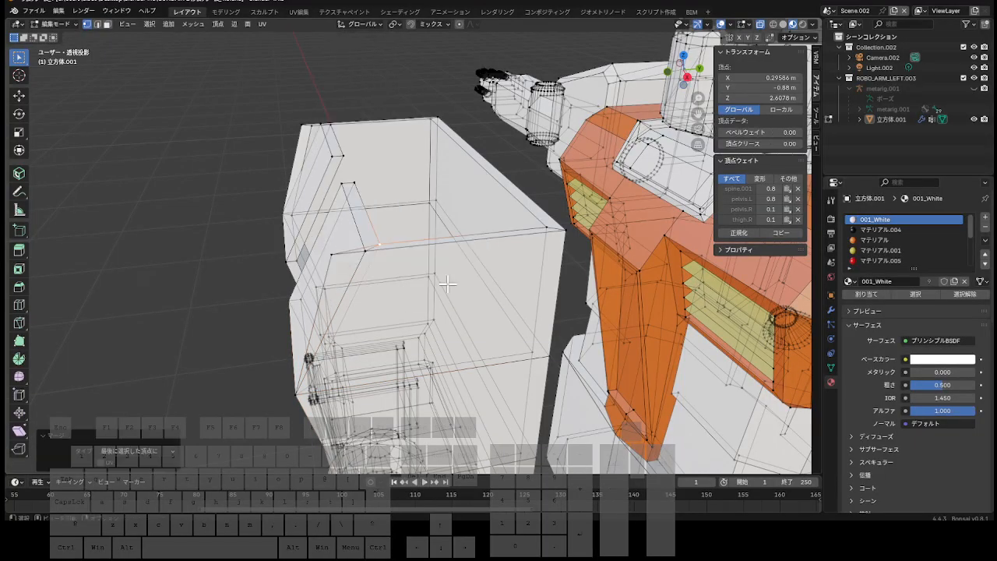
Merge the outer vertex pair at the top front corner of the positive-X wall at the last selected vertex.
{"action": "left_click", "coordinate": [331, 256]}
{"action": "left_click", "coordinate": [378, 247], "text": "shift"}
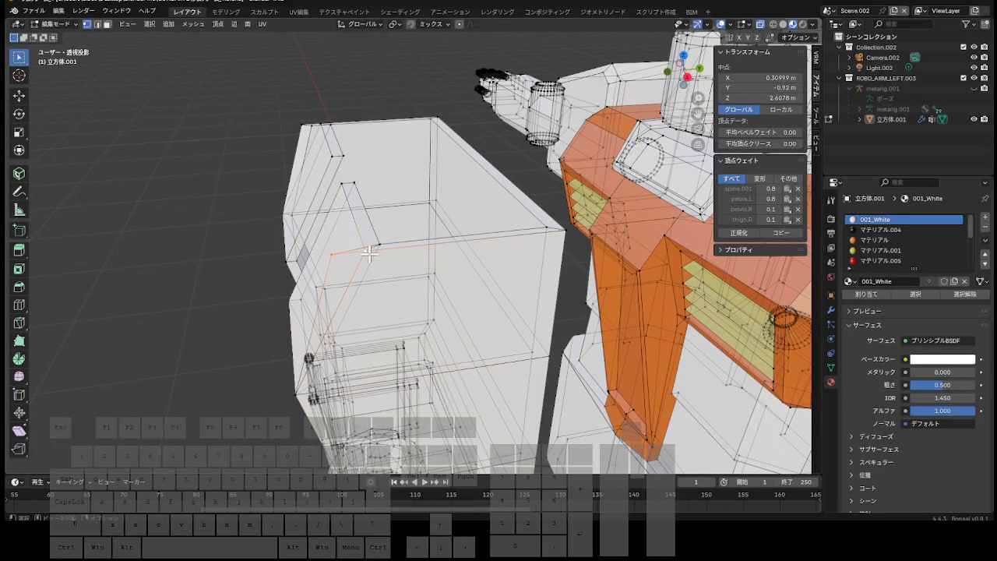
{"action": "right_click", "coordinate": [379, 250]}
{"action": "mouse_move", "coordinate": [382, 256]}
{"action": "left_click", "coordinate": [413, 299]}
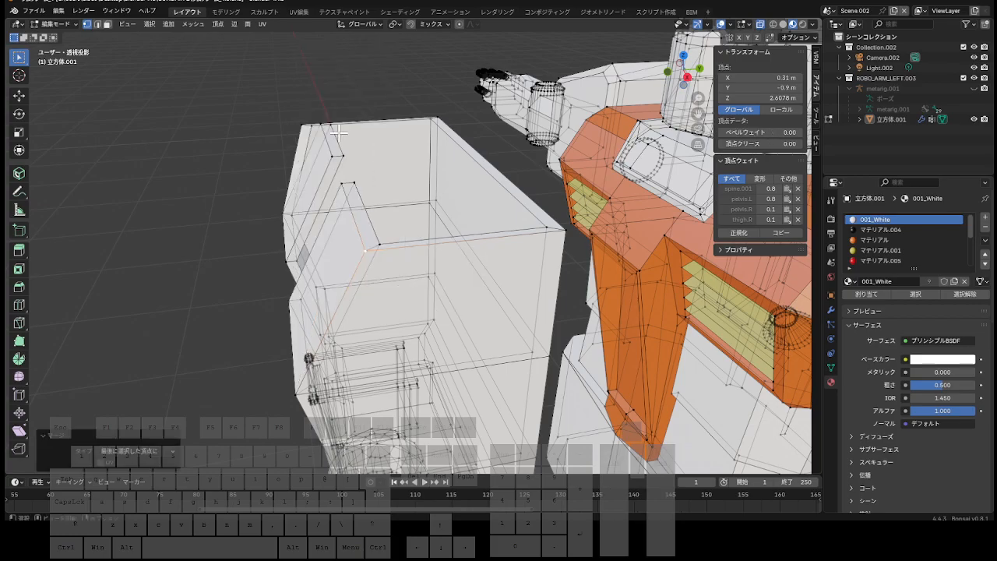
Merge the inner and outer vertex pairs at the top front corner of the negative-X wall, each at the last selected vertex.
{"action": "left_click", "coordinate": [316, 127], "text": "shift"}
{"action": "key", "text": "ctrl+v"}
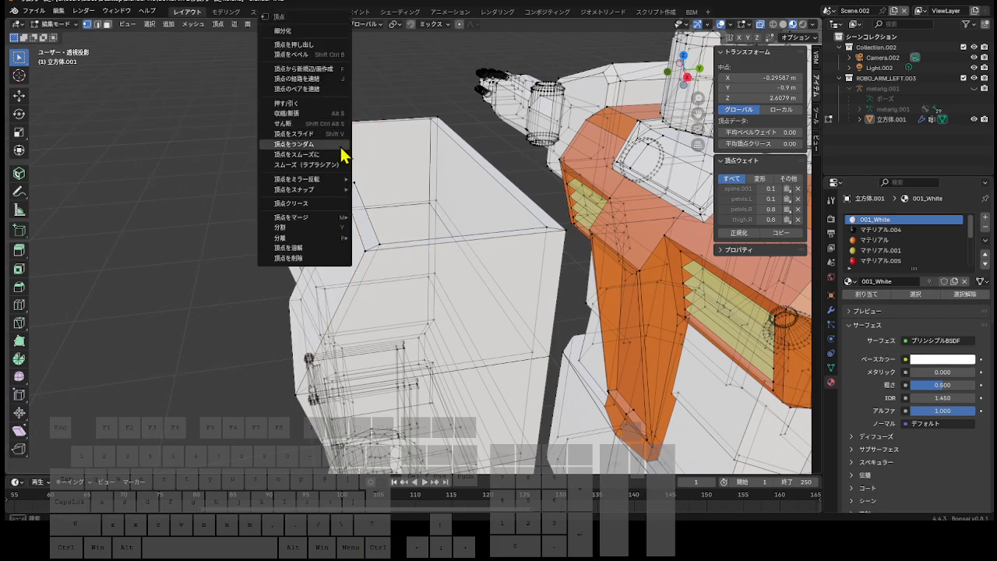
{"action": "left_click", "coordinate": [390, 262]}
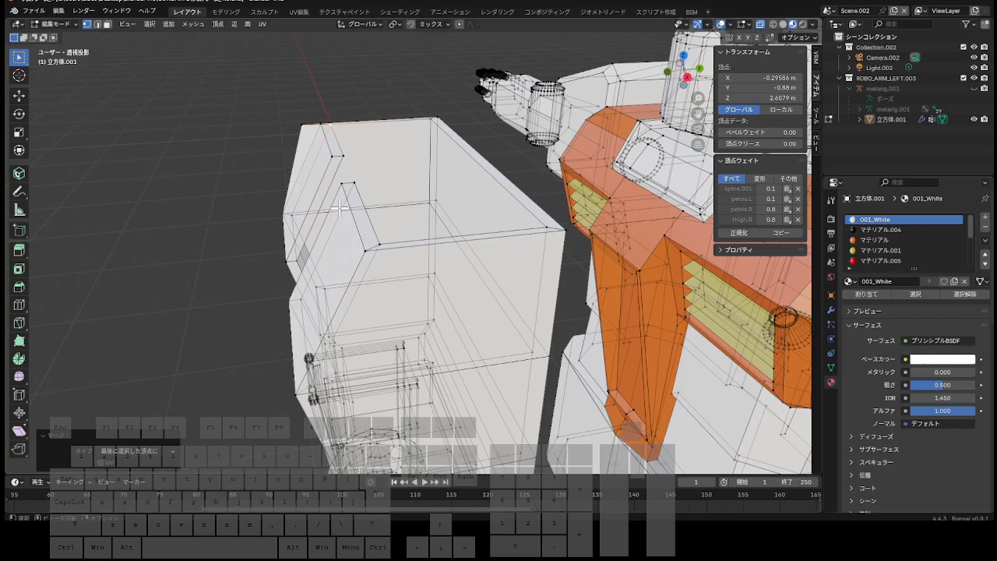
{"action": "left_click", "coordinate": [310, 125]}
{"action": "left_click", "coordinate": [313, 122], "text": "shift"}
{"action": "key", "text": "ctrl+v"}
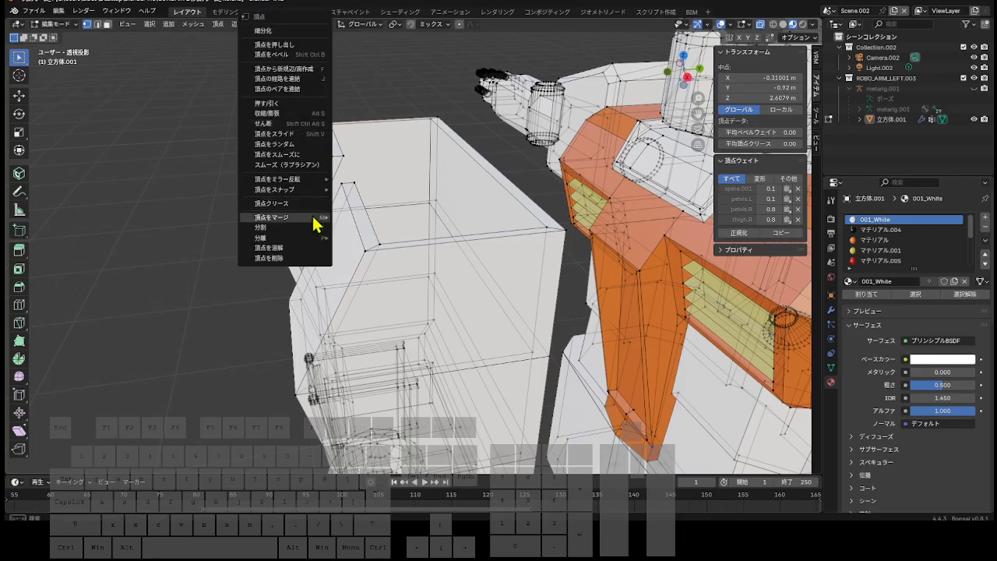
{"action": "mouse_move", "coordinate": [316, 225]}
{"action": "left_click", "coordinate": [370, 269]}
Examine the box's merged corners from several angles, with X-ray display off and on.
{"action": "middle_click_drag", "start_coordinate": [370, 269], "coordinate": [440, 198]}
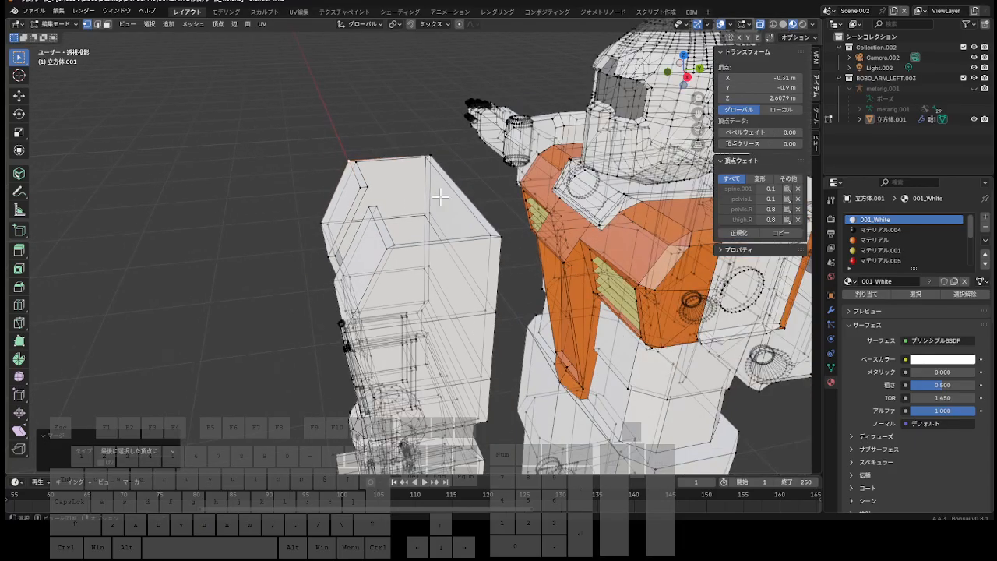
{"action": "left_click_drag", "start_coordinate": [690, 88], "coordinate": [87, 154]}
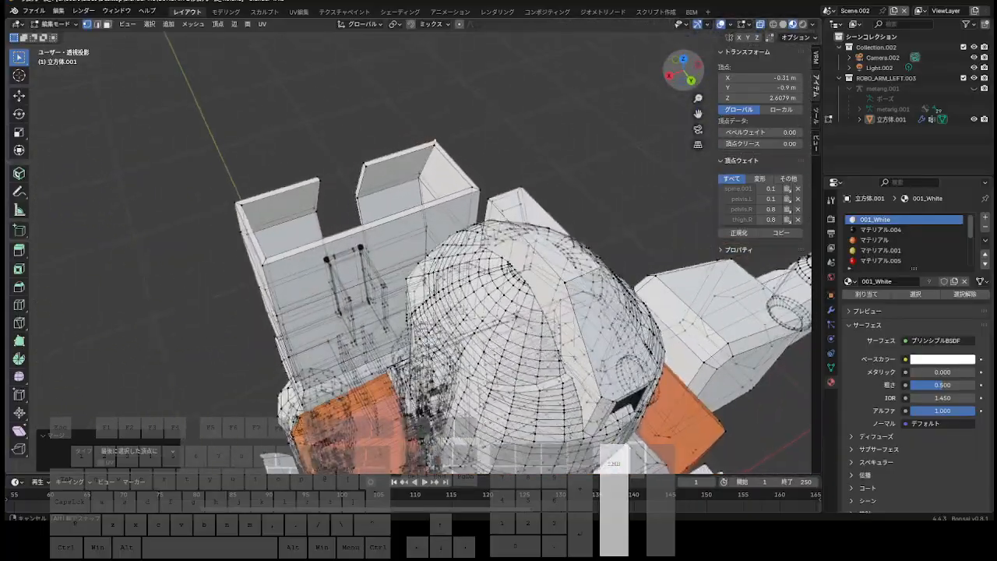
{"action": "left_click", "coordinate": [760, 24]}
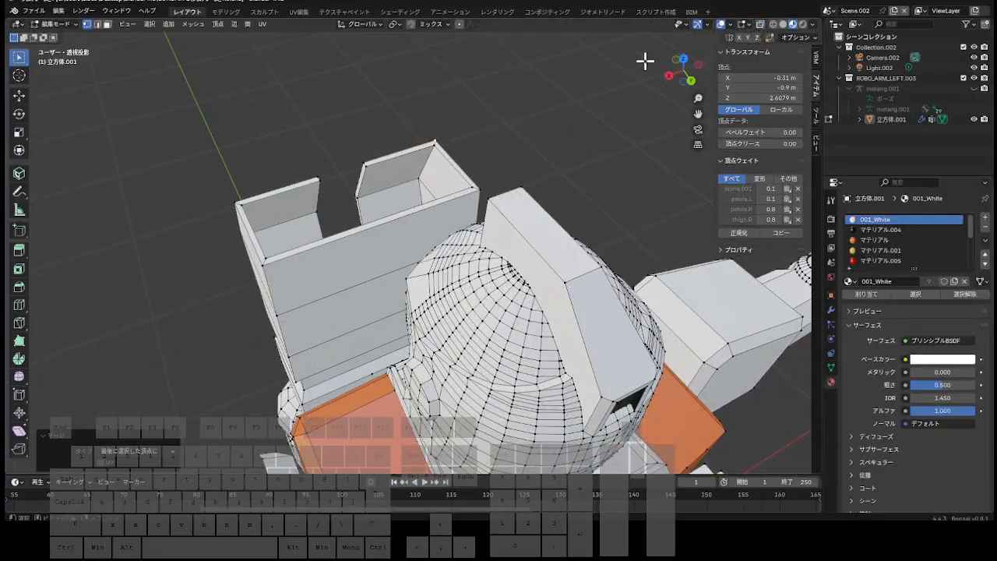
{"action": "left_click", "coordinate": [762, 25]}
{"action": "left_click_drag", "start_coordinate": [670, 78], "coordinate": [846, 34]}
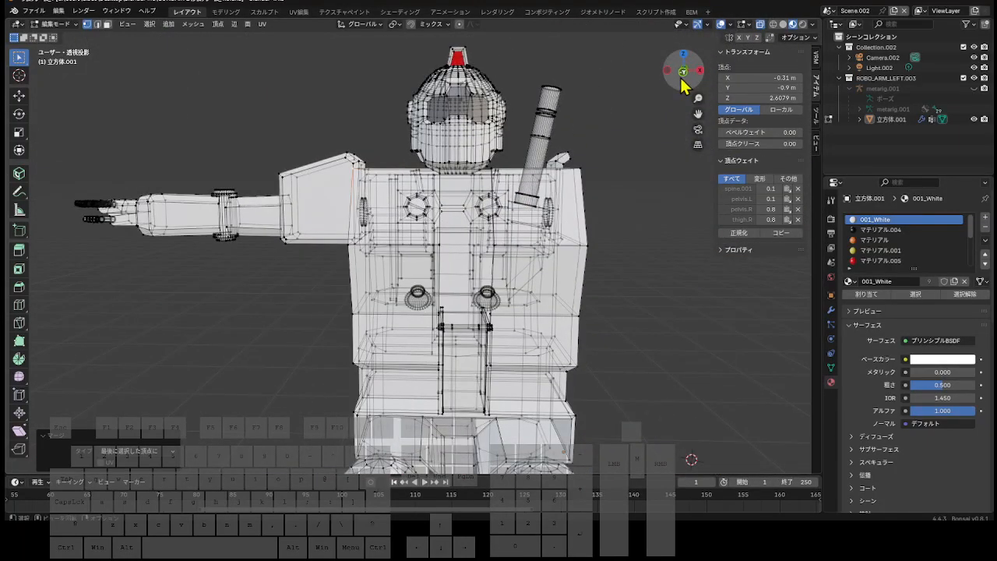
{"action": "left_click", "coordinate": [682, 79]}
{"action": "left_click_drag", "start_coordinate": [681, 91], "coordinate": [583, 91]}
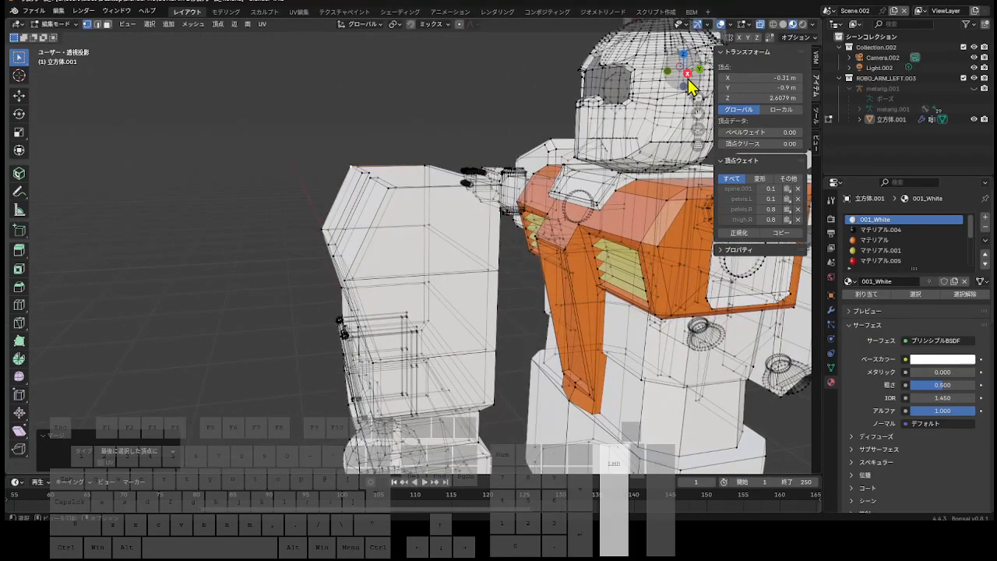
In the right orthographic view, select all the box's top-rim vertices and lower them about 0.029 m along Z.
{"action": "left_click", "coordinate": [688, 78]}
{"action": "left_click_drag", "start_coordinate": [339, 152], "coordinate": [460, 183]}
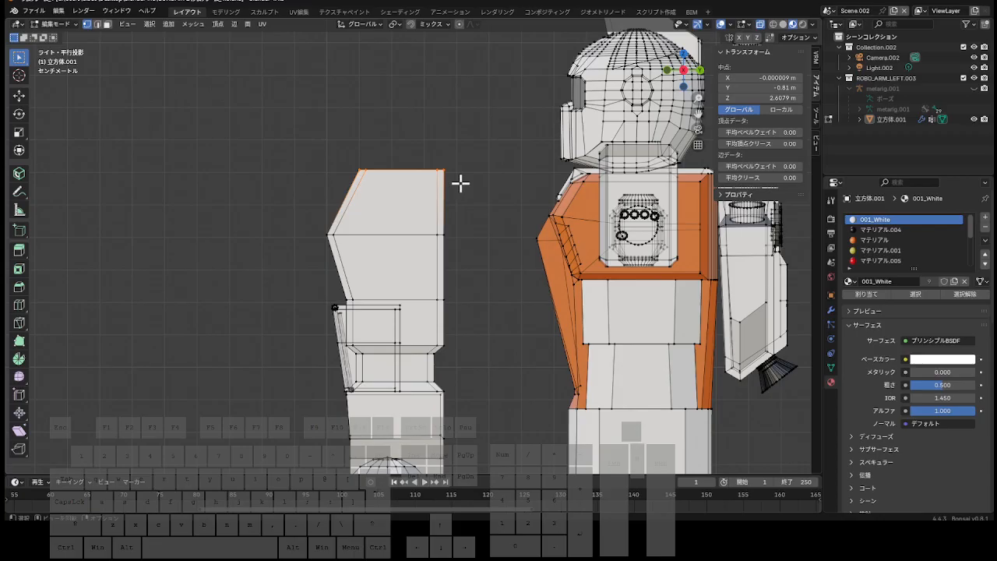
{"action": "key", "text": "g"}
{"action": "key", "text": "z"}
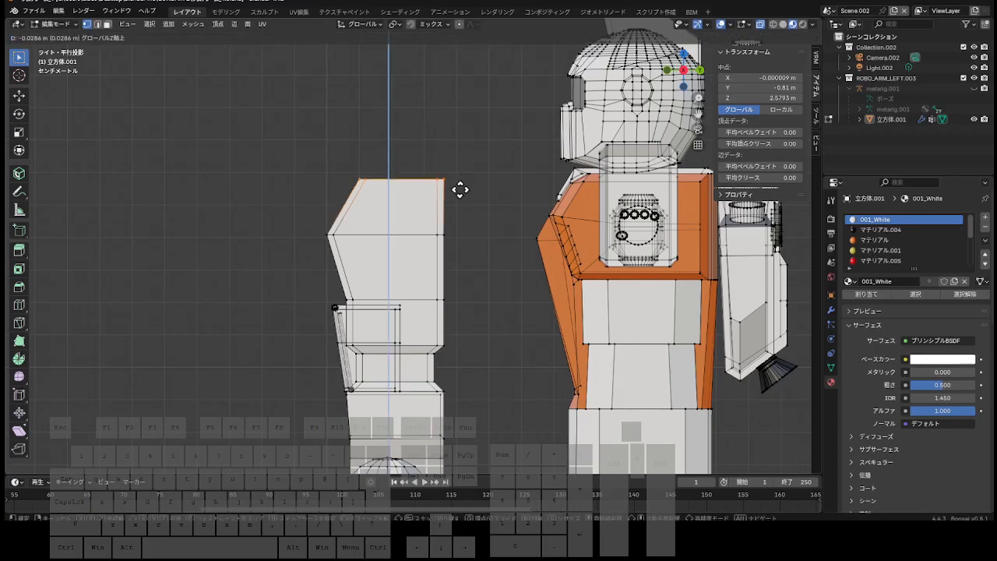
{"action": "left_click", "coordinate": [460, 190]}
Move the box's top front-corner vertices about 0.027 m forward along negative Y.
{"action": "left_click_drag", "start_coordinate": [380, 189], "coordinate": [380, 189]}
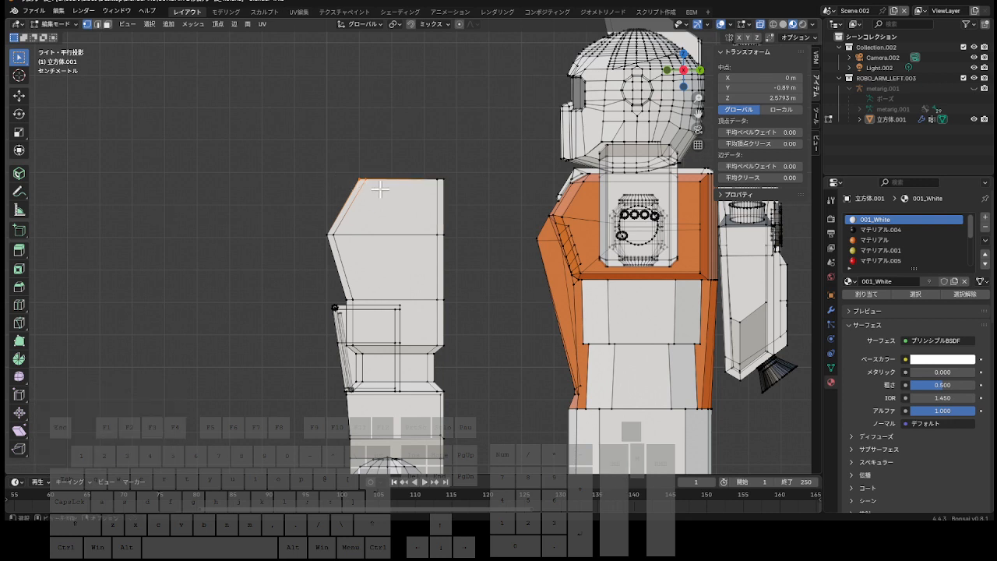
{"action": "key", "text": "g"}
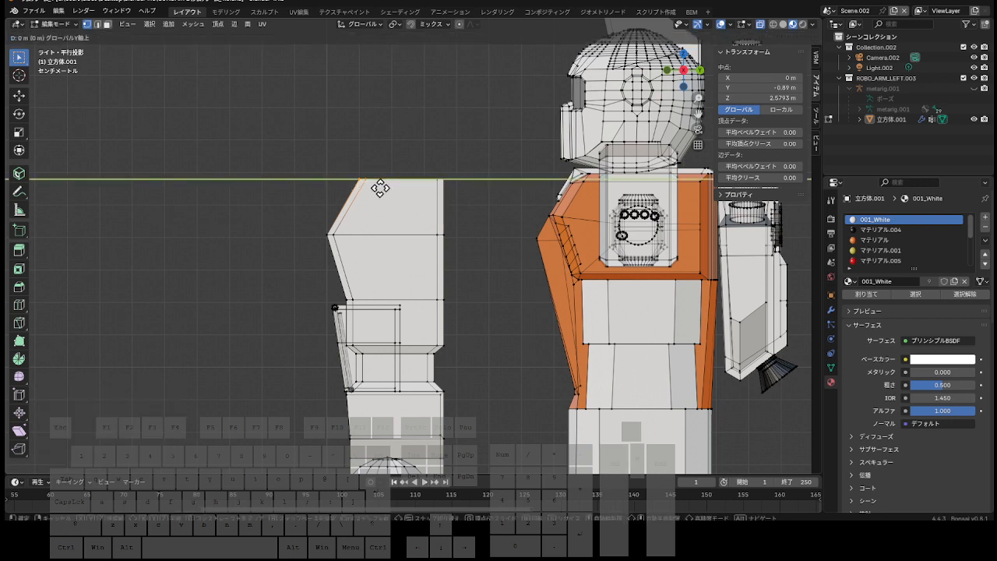
{"action": "left_click", "coordinate": [371, 188]}
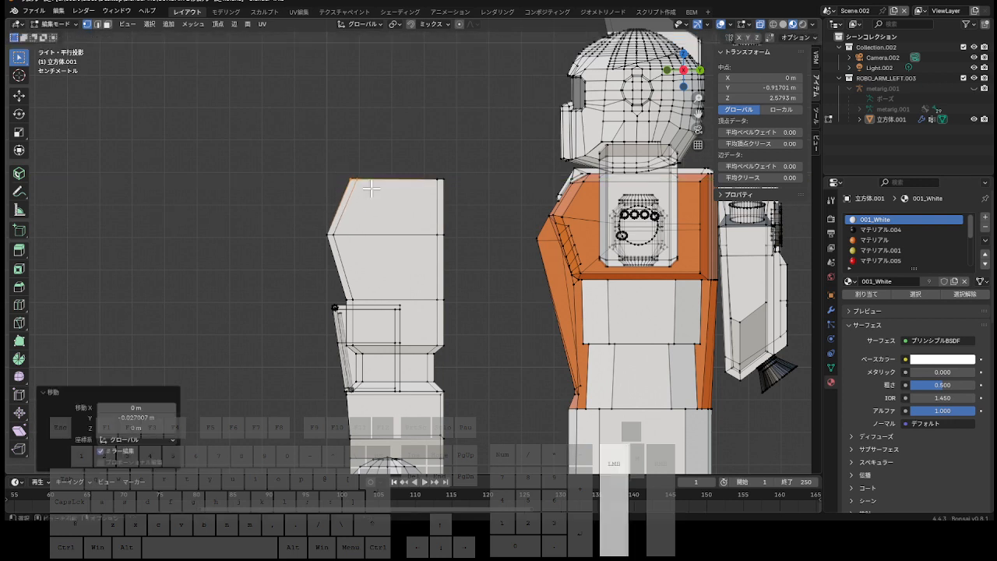
Select the box's mid-height vertices at the front and back and lower them about 0.024 m along Z.
{"action": "left_click", "coordinate": [478, 184]}
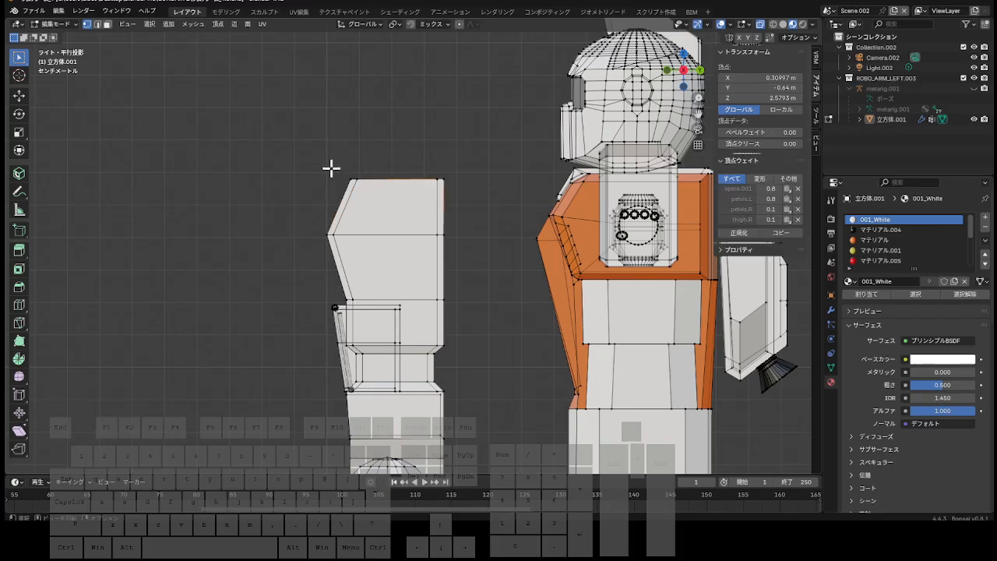
{"action": "left_click_drag", "start_coordinate": [299, 219], "coordinate": [342, 236]}
{"action": "left_click_drag", "start_coordinate": [452, 254], "coordinate": [456, 250]}
{"action": "key", "text": "g"}
{"action": "key", "text": "z"}
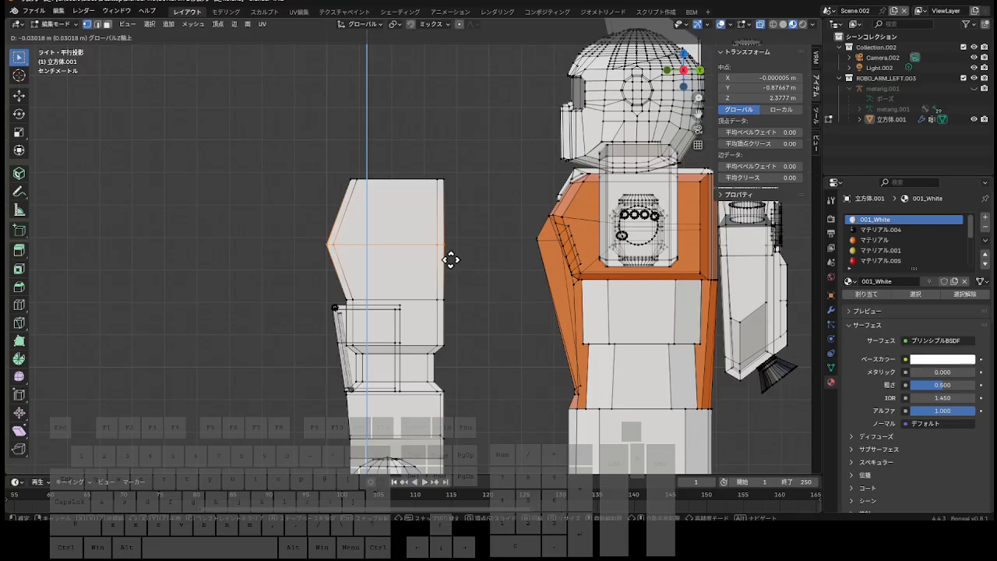
{"action": "left_click", "coordinate": [450, 257]}
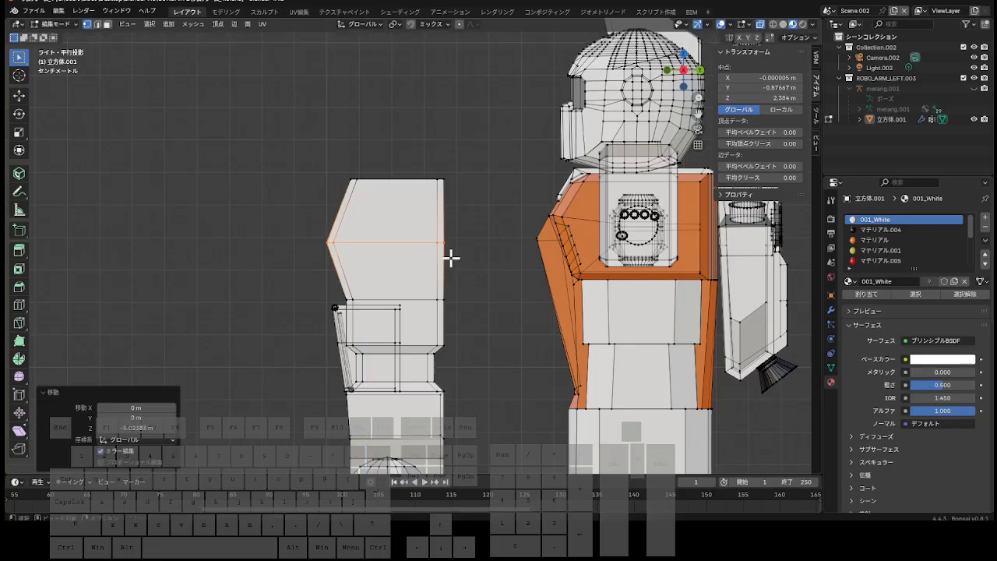
Select the box's top-rim vertices and lower them about 0.024 m along Z.
{"action": "left_click_drag", "start_coordinate": [338, 168], "coordinate": [468, 203]}
{"action": "key", "text": "g"}
{"action": "key", "text": "z"}
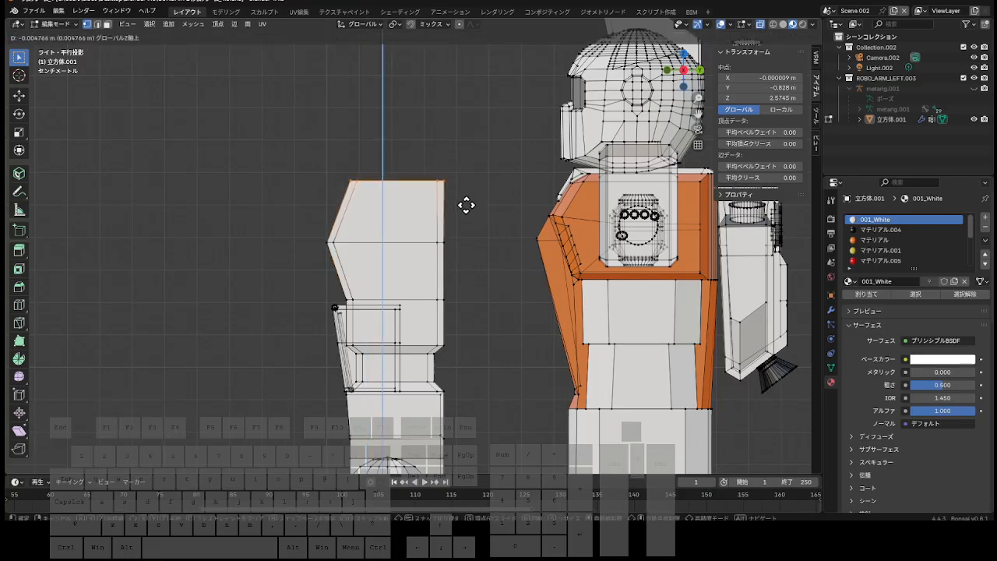
{"action": "left_click", "coordinate": [462, 211]}
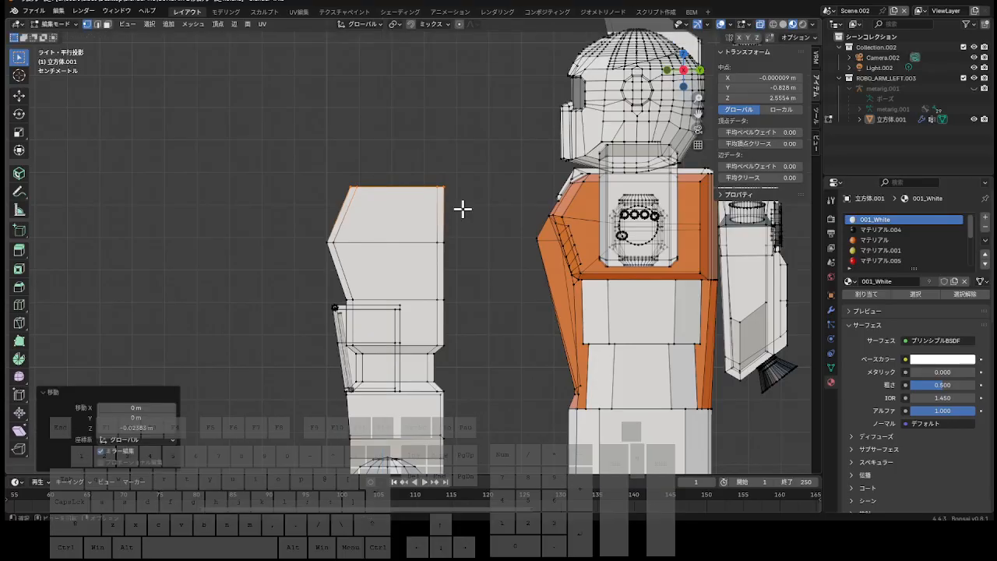
Examine the reshaped box from several angles, followed by the open underside of the hollow waist block.
{"action": "scroll", "coordinate": [462, 210], "scroll_direction": "down", "scroll_amount": 3}
{"action": "left_click_drag", "start_coordinate": [665, 75], "coordinate": [687, 49]}
{"action": "left_click_drag", "start_coordinate": [628, 134], "coordinate": [682, 73]}
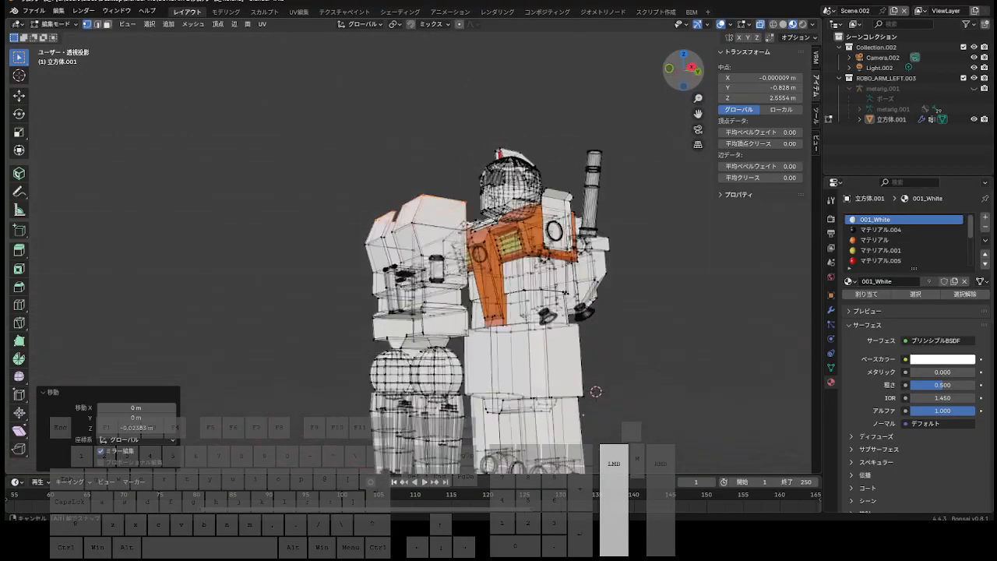
{"action": "left_click_drag", "start_coordinate": [683, 73], "coordinate": [651, 82]}
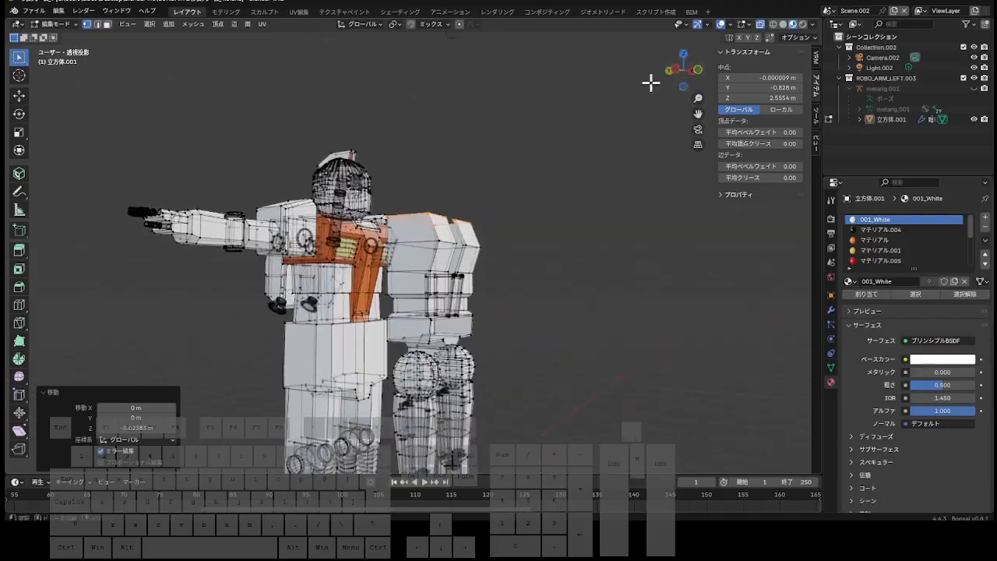
{"action": "left_click_drag", "start_coordinate": [698, 117], "coordinate": [553, 434]}
{"action": "scroll", "coordinate": [561, 202], "scroll_direction": "up", "scroll_amount": 4}
{"action": "scroll", "coordinate": [583, 183], "scroll_direction": "up", "scroll_amount": 3}
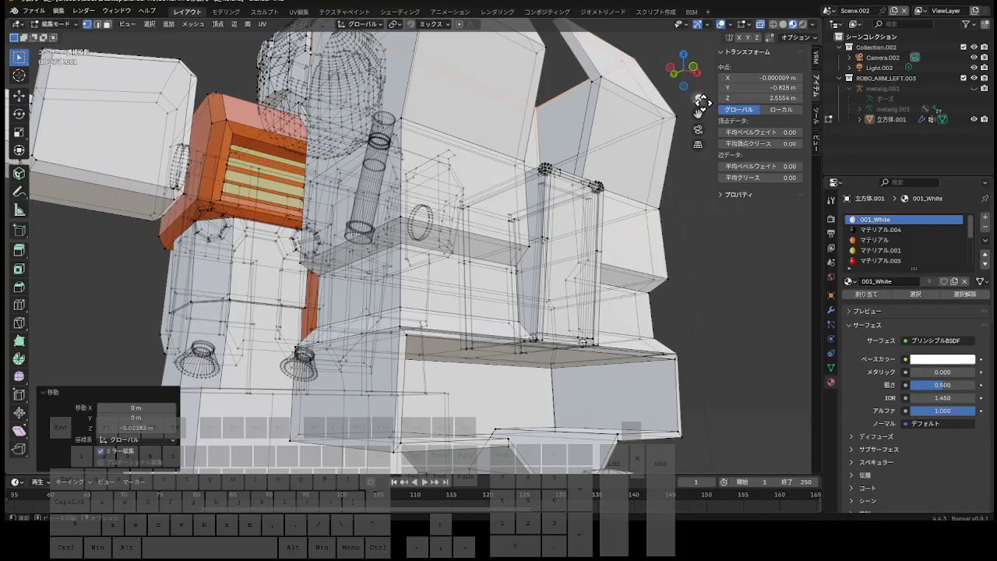
{"action": "left_click_drag", "start_coordinate": [698, 114], "coordinate": [687, 37]}
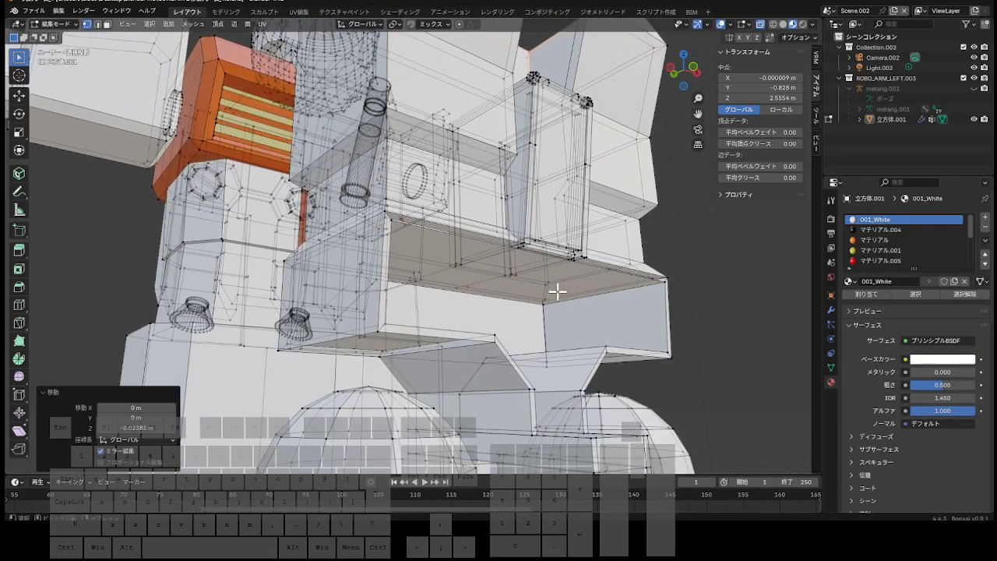
Add a two-cut loop cut from front to back across the hollow waist block's ceiling, without sliding it.
{"action": "left_click", "coordinate": [474, 285]}
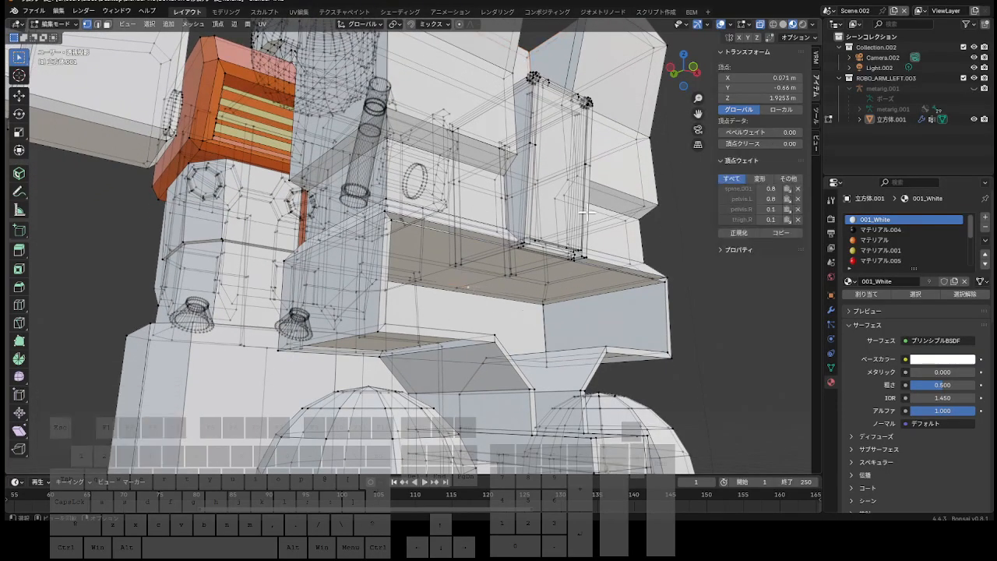
{"action": "mouse_move", "coordinate": [676, 76]}
{"action": "left_mouse_down"}
{"action": "mouse_move", "coordinate": [688, 73]}
{"action": "mouse_move", "coordinate": [679, 67]}
{"action": "left_mouse_up"}
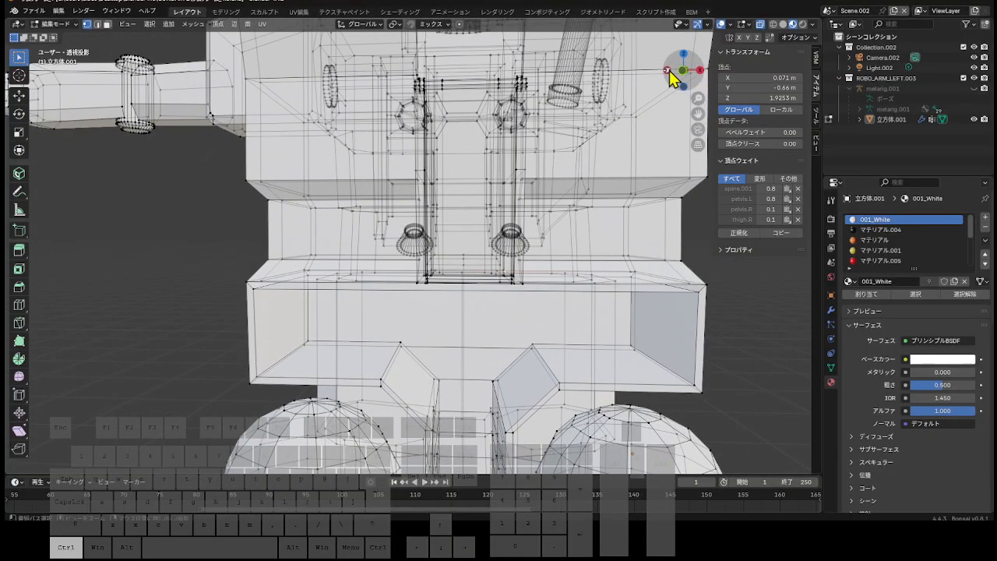
{"action": "key", "text": "ctrl+r"}
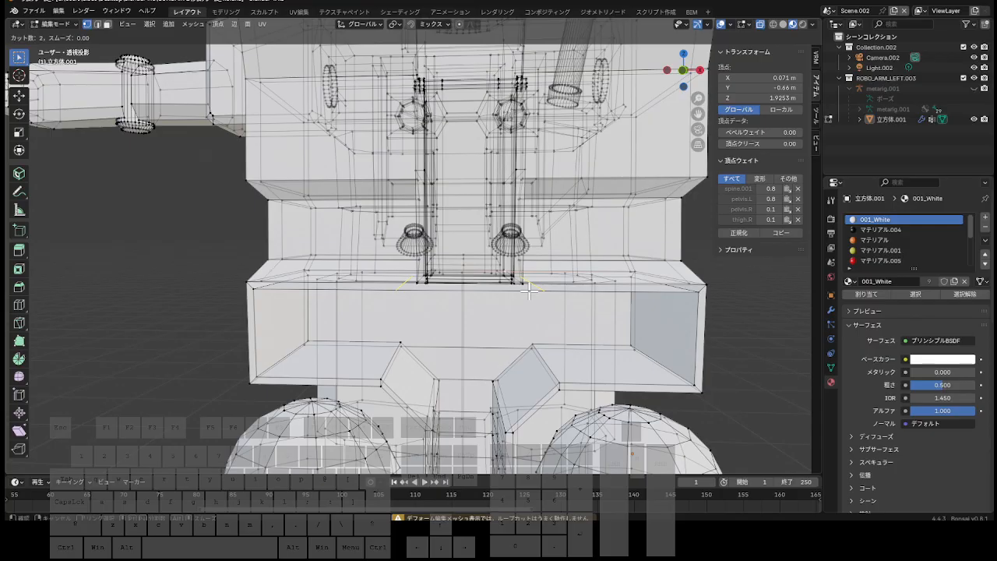
{"action": "left_click", "coordinate": [548, 296]}
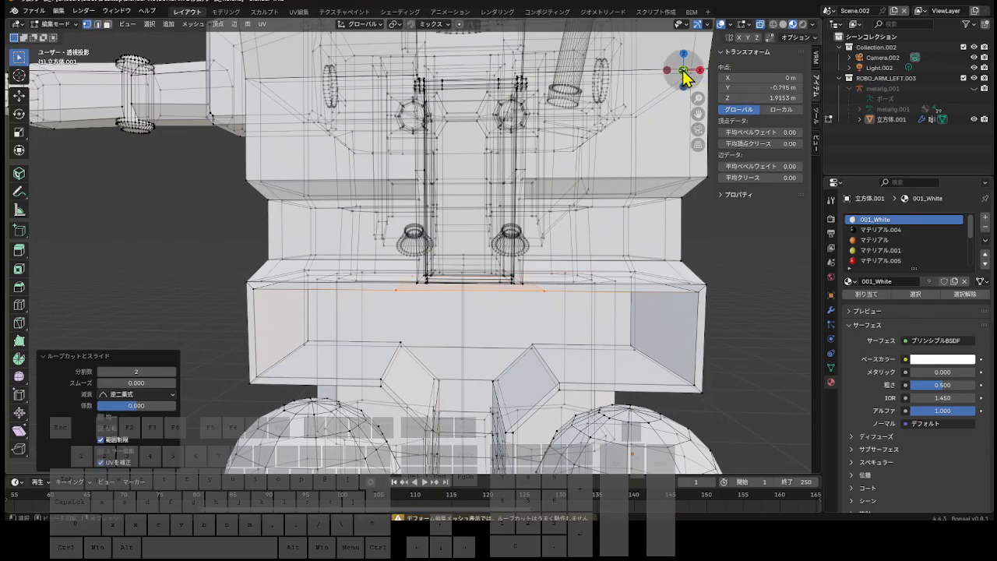
Add a single centred crosswise loop cut to the middle strip of the waist block's ceiling.
{"action": "left_click_drag", "start_coordinate": [683, 70], "coordinate": [647, 135]}
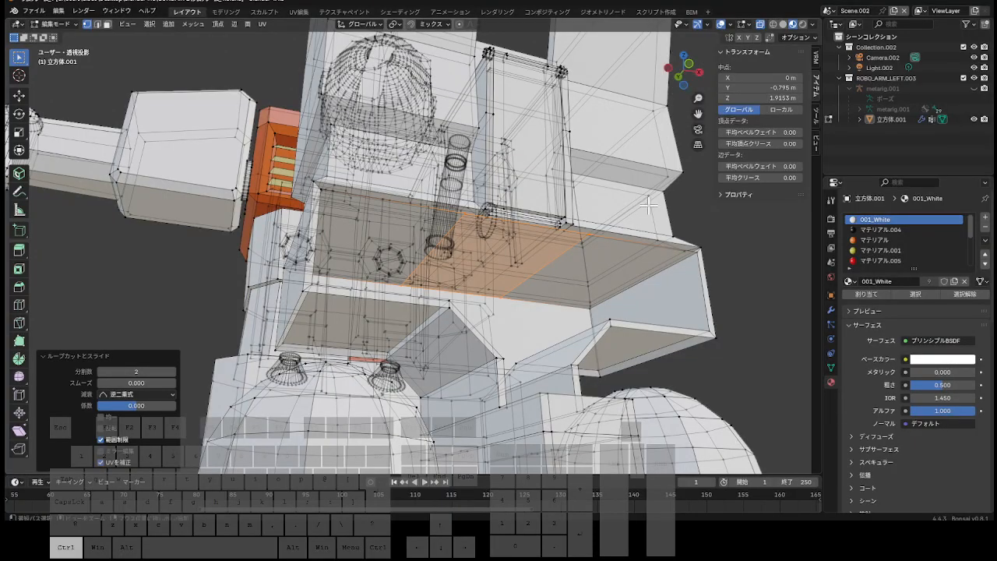
{"action": "key", "text": "ctrl+r"}
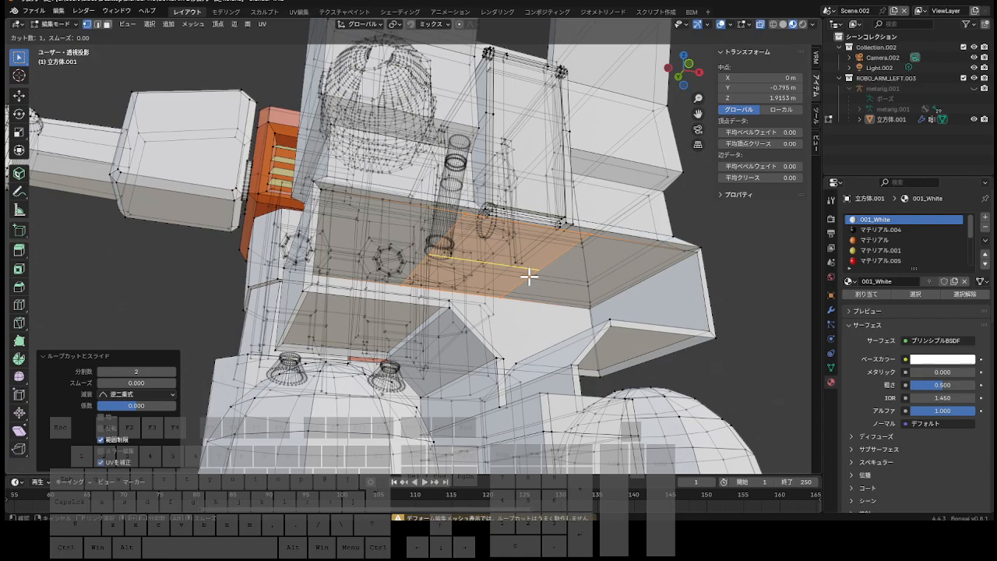
{"action": "left_click", "coordinate": [529, 276]}
{"action": "left_click", "coordinate": [518, 284]}
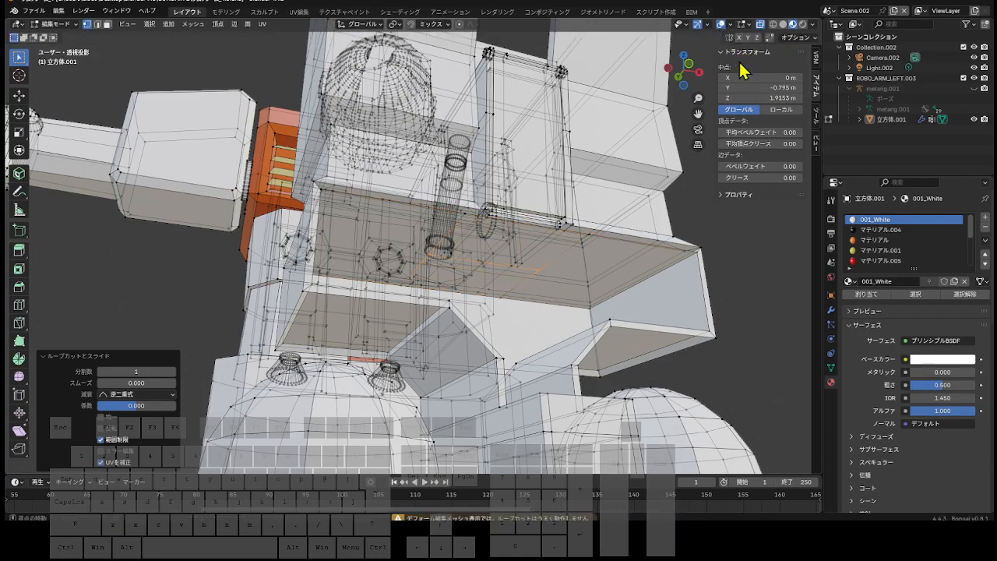
Select the rear half of the ceiling's middle strip and extrude it about 0.252 m downward.
{"action": "left_click_drag", "start_coordinate": [684, 71], "coordinate": [615, 83]}
{"action": "left_click", "coordinate": [499, 278]}
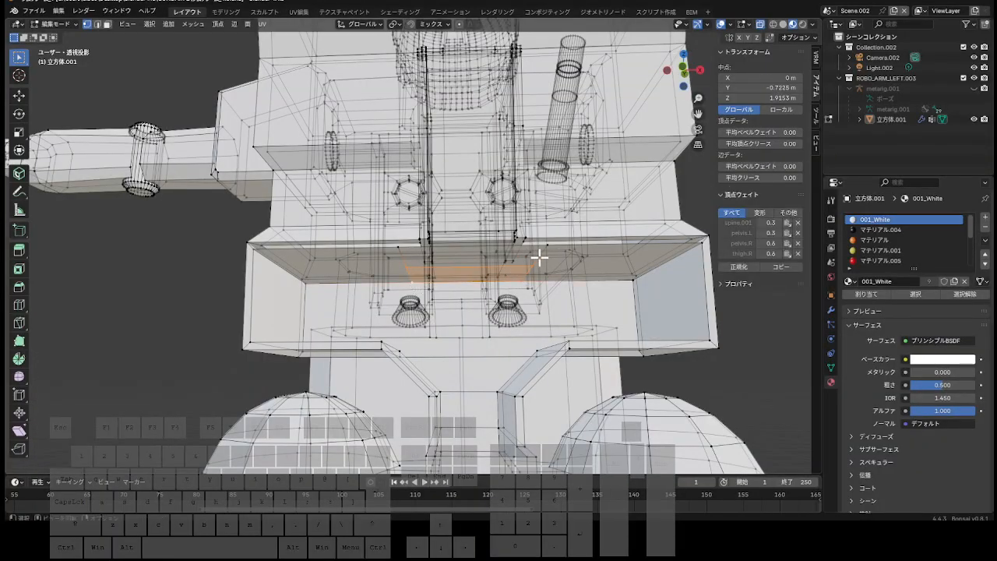
{"action": "key", "text": "e"}
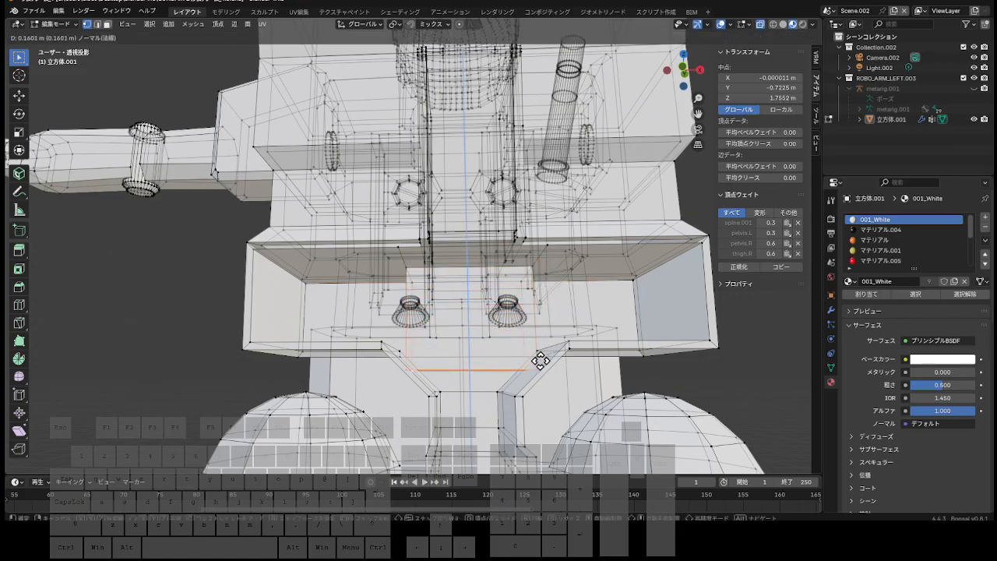
{"action": "left_click", "coordinate": [533, 419]}
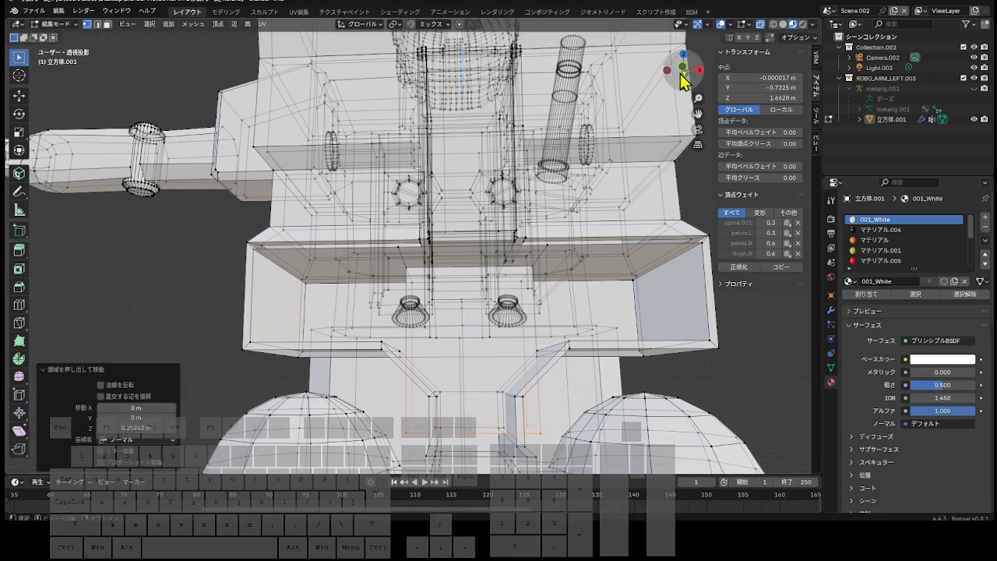
Align the extruded block's bottom vertices with the crotch vertex height by setting their Z to 1.6586 m.
{"action": "left_click", "coordinate": [683, 72]}
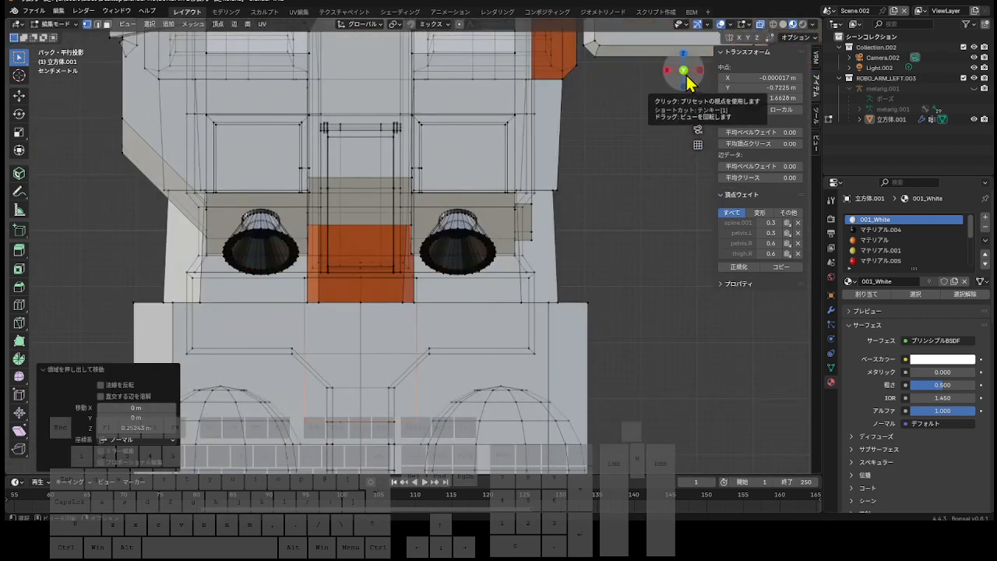
{"action": "left_click", "coordinate": [685, 72]}
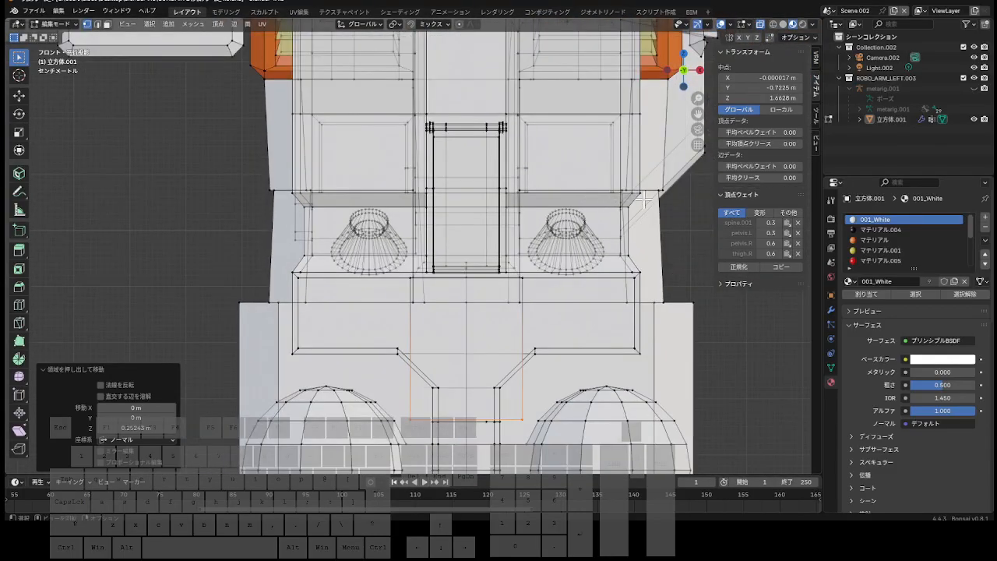
{"action": "scroll", "coordinate": [551, 356], "scroll_direction": "up", "scroll_amount": 3}
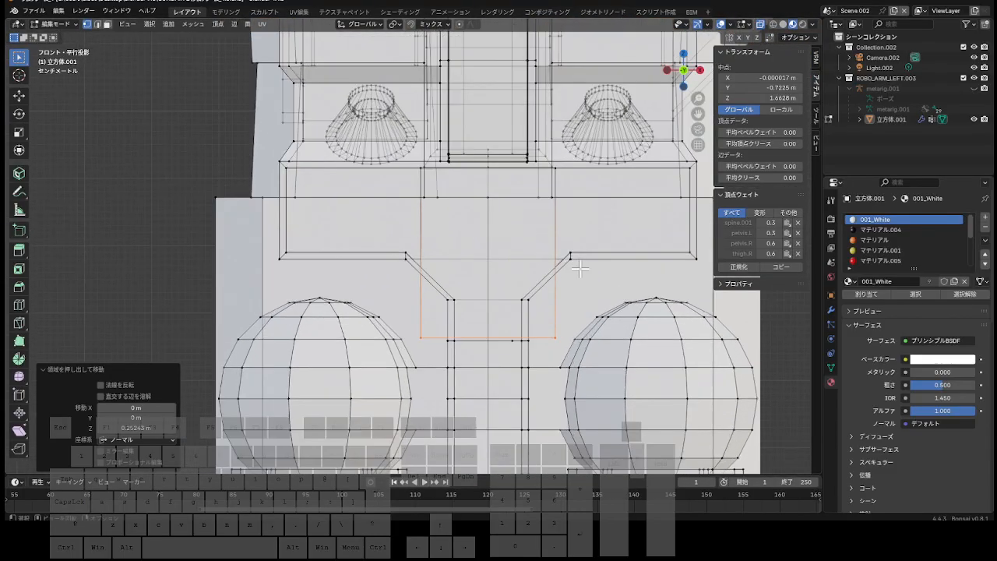
{"action": "left_click", "coordinate": [551, 356]}
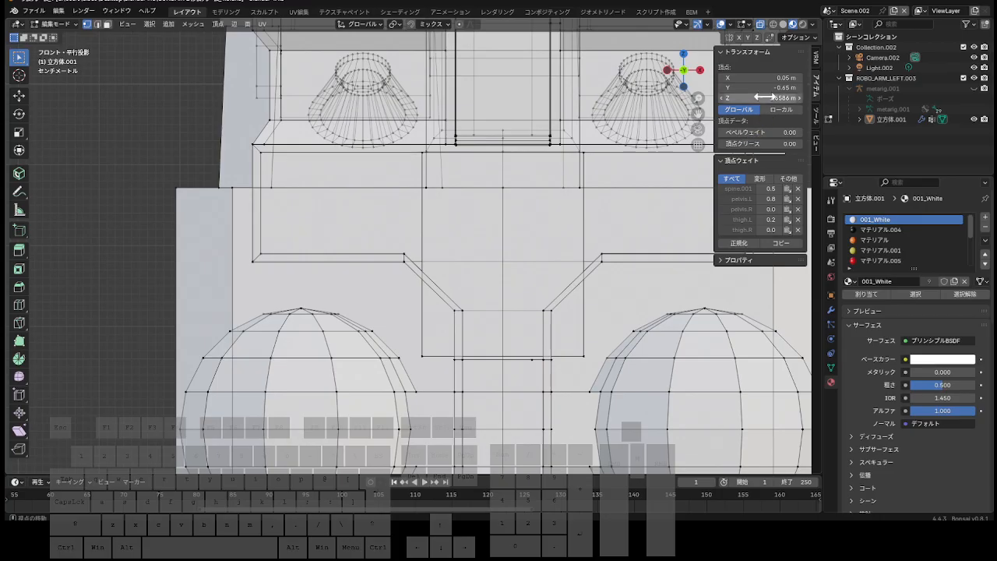
{"action": "left_click", "coordinate": [584, 356], "text": "shift"}
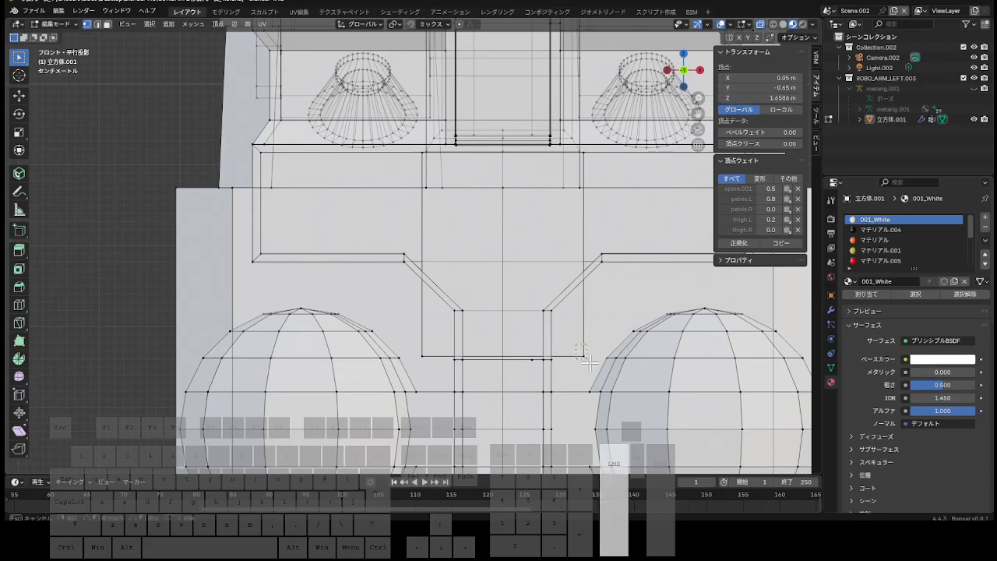
{"action": "left_click", "coordinate": [422, 356], "text": "shift"}
{"action": "left_click", "coordinate": [777, 97]}
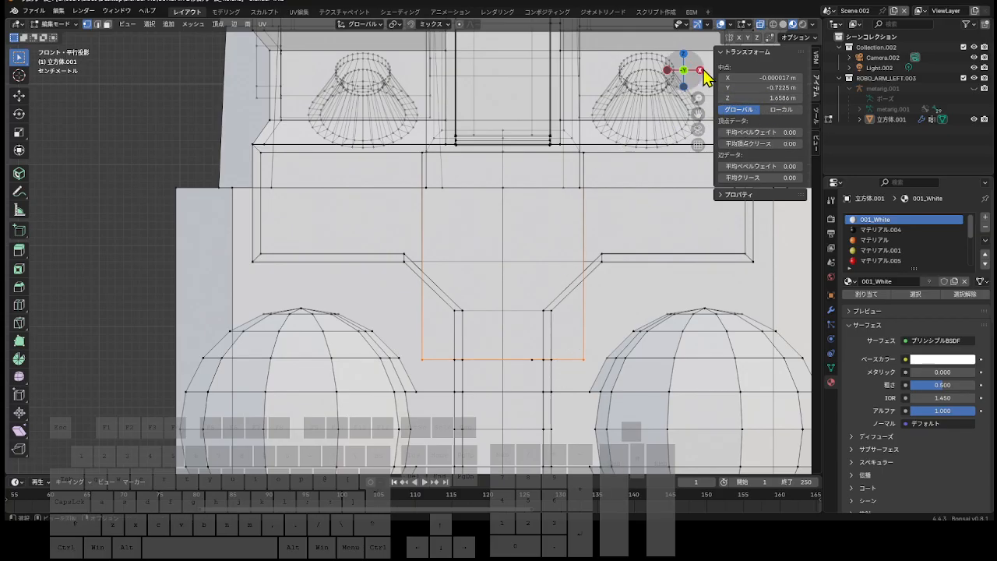
Taper the extruded block by scaling its bottom face with factors 0.5 in X, 0.5 in Y and 1 in Z.
{"action": "mouse_move", "coordinate": [693, 82]}
{"action": "left_mouse_down"}
{"action": "mouse_move", "coordinate": [693, 113]}
{"action": "mouse_move", "coordinate": [684, 74]}
{"action": "left_mouse_up"}
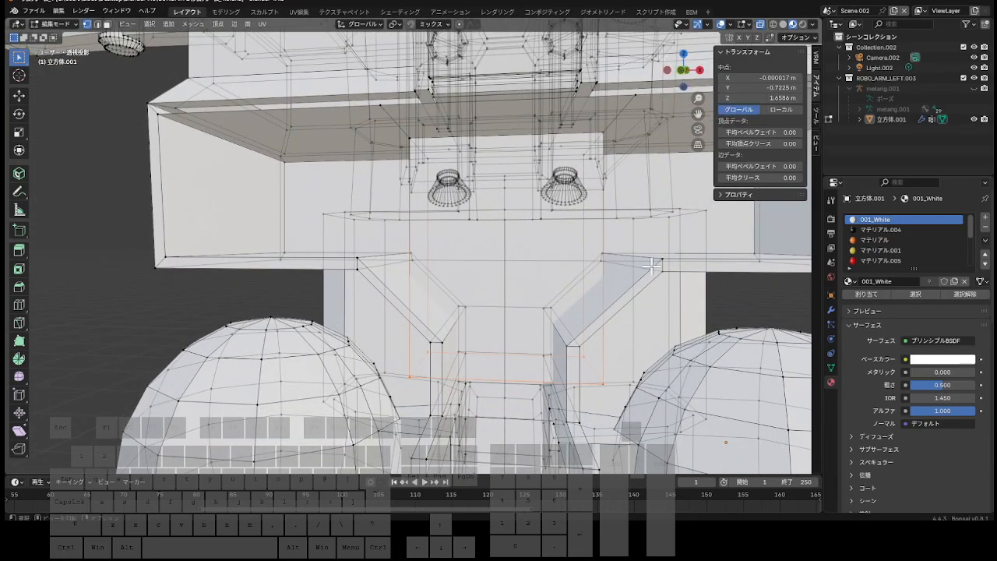
{"action": "key", "text": "s"}
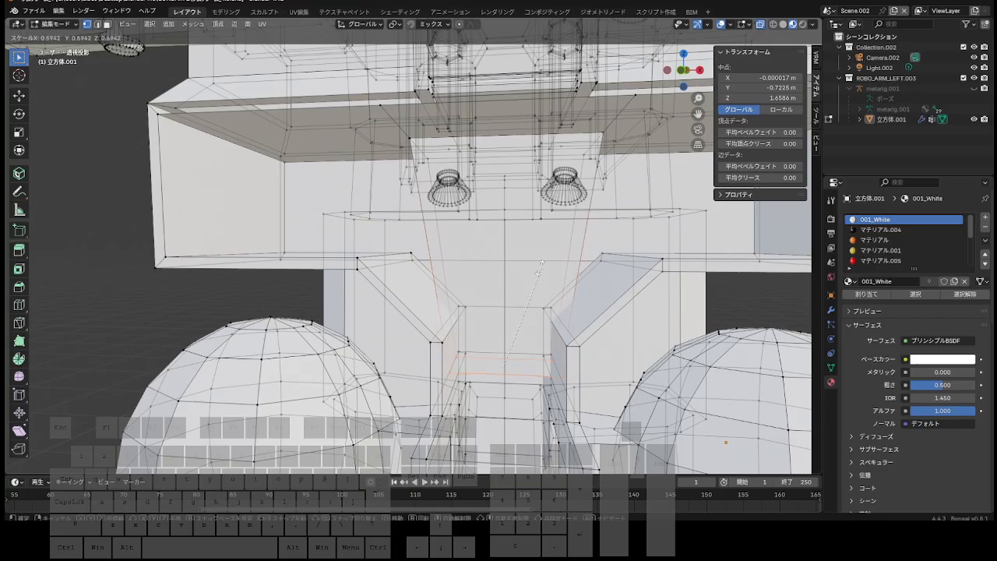
{"action": "left_click", "coordinate": [493, 300]}
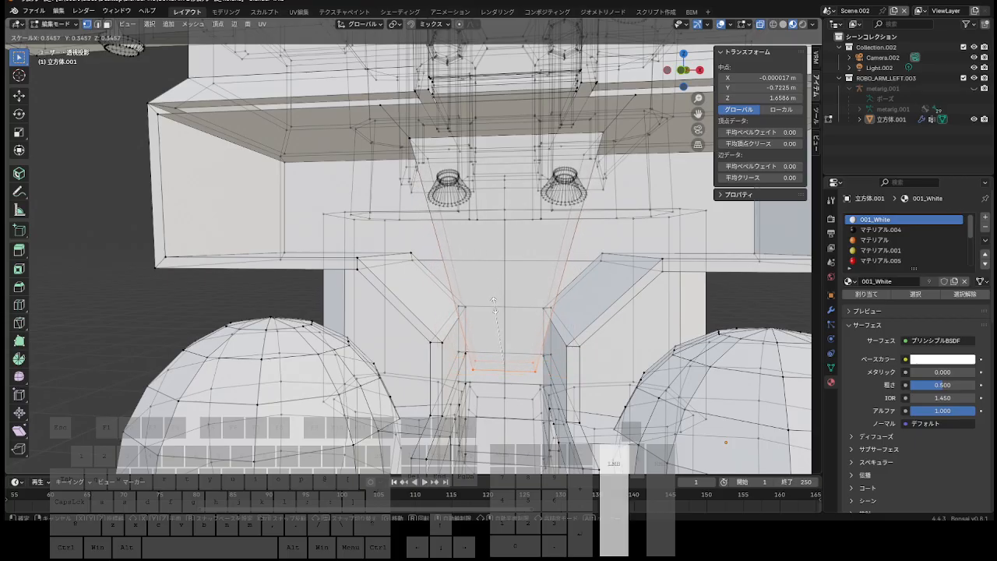
{"action": "left_click_drag", "start_coordinate": [686, 71], "coordinate": [683, 71]}
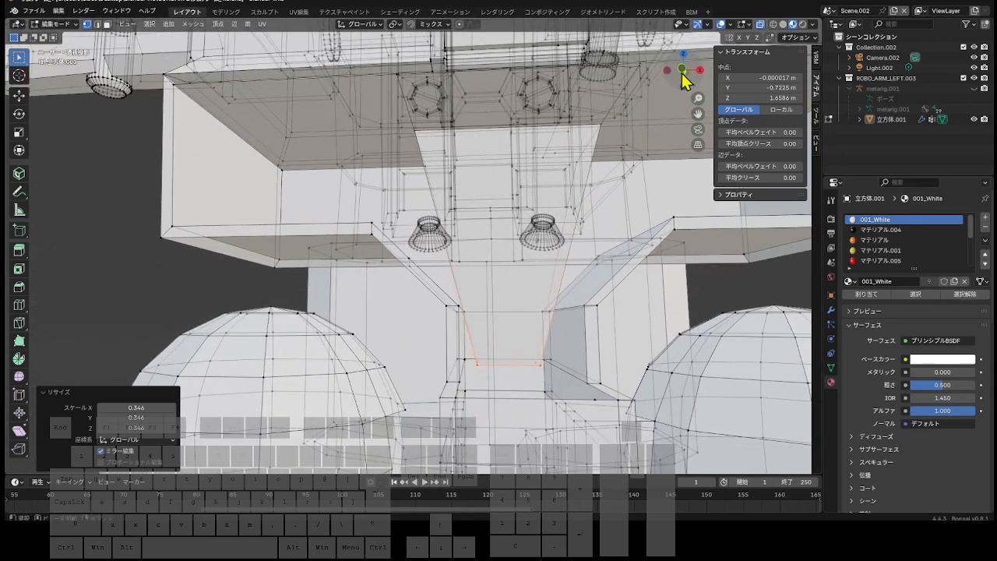
{"action": "left_click", "coordinate": [144, 408]}
{"action": "type", "text": ".5"}
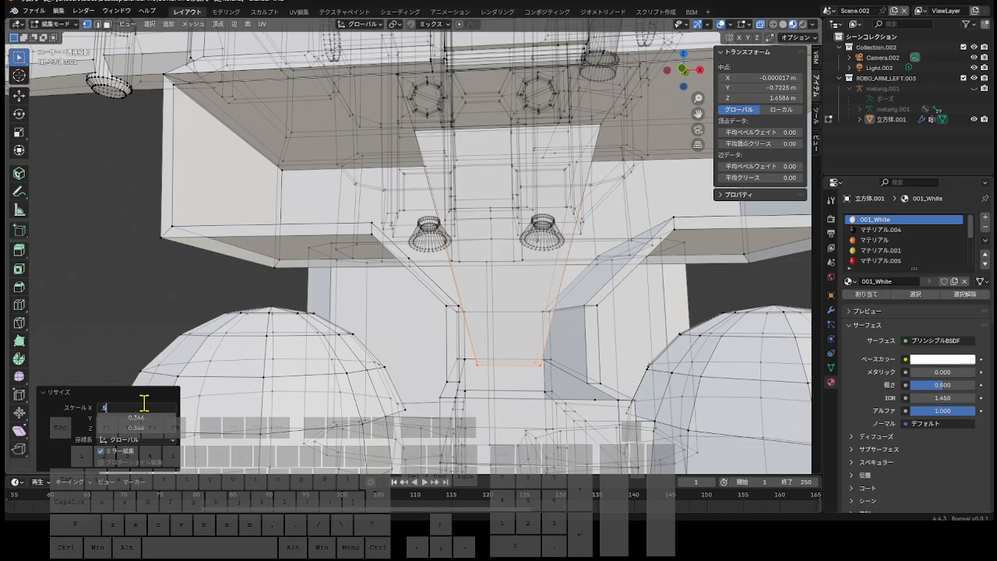
{"action": "key", "text": "Return"}
{"action": "type", "text": ".5"}
{"action": "key", "text": "Tab"}
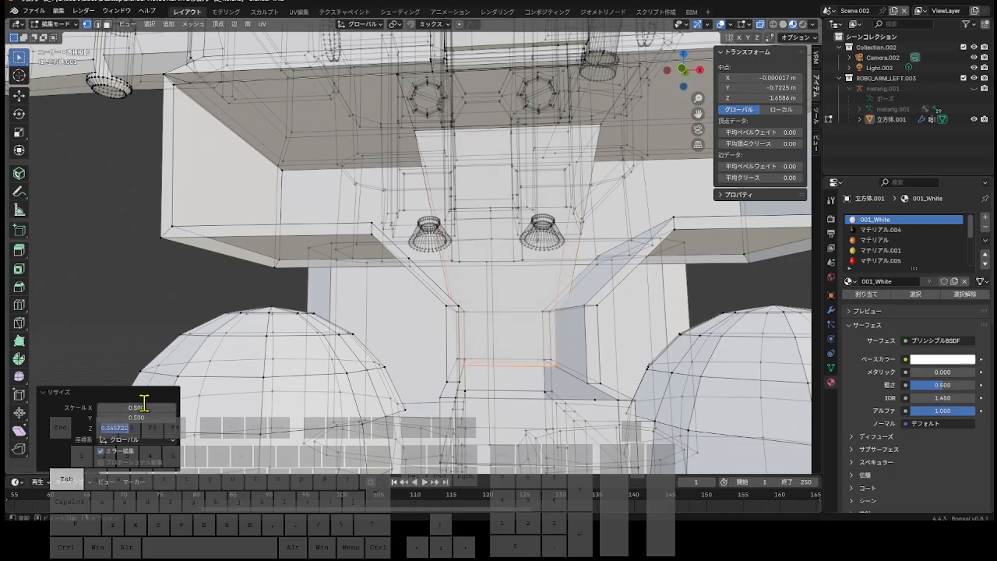
{"action": "key", "text": "Tab"}
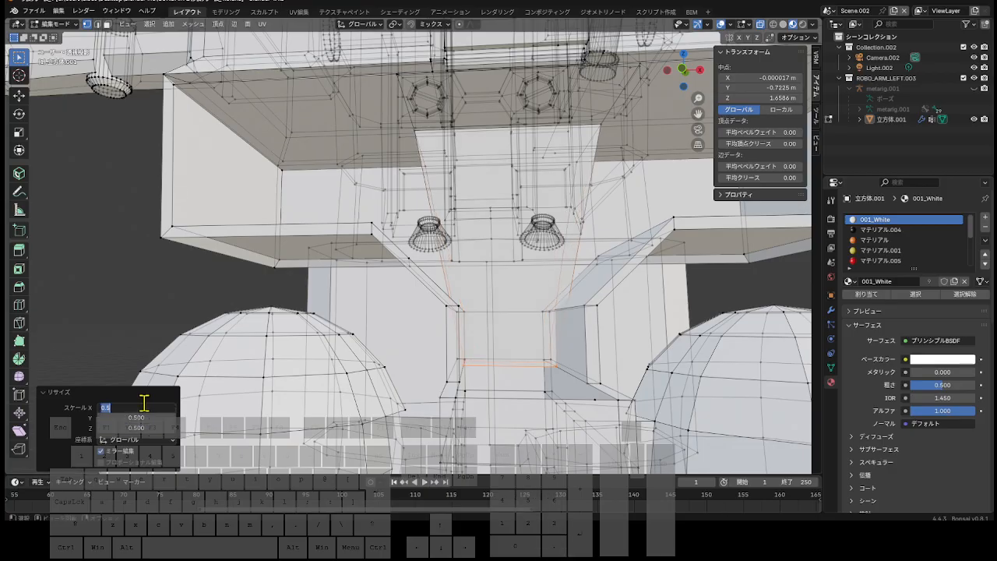
{"action": "key", "text": "Tab"}
{"action": "key", "text": "Tab"}
{"action": "type", "text": "1"}
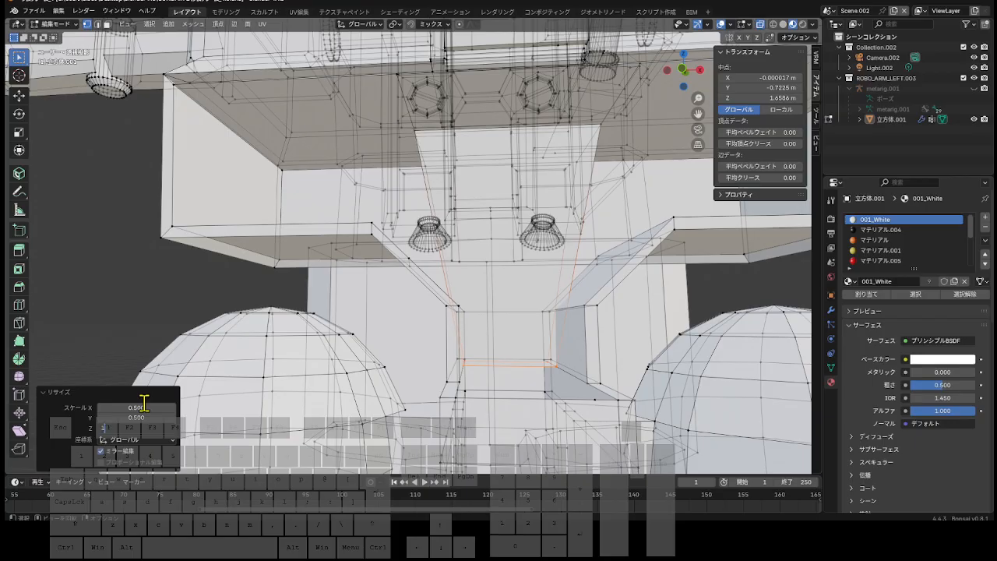
{"action": "key", "text": "Return"}
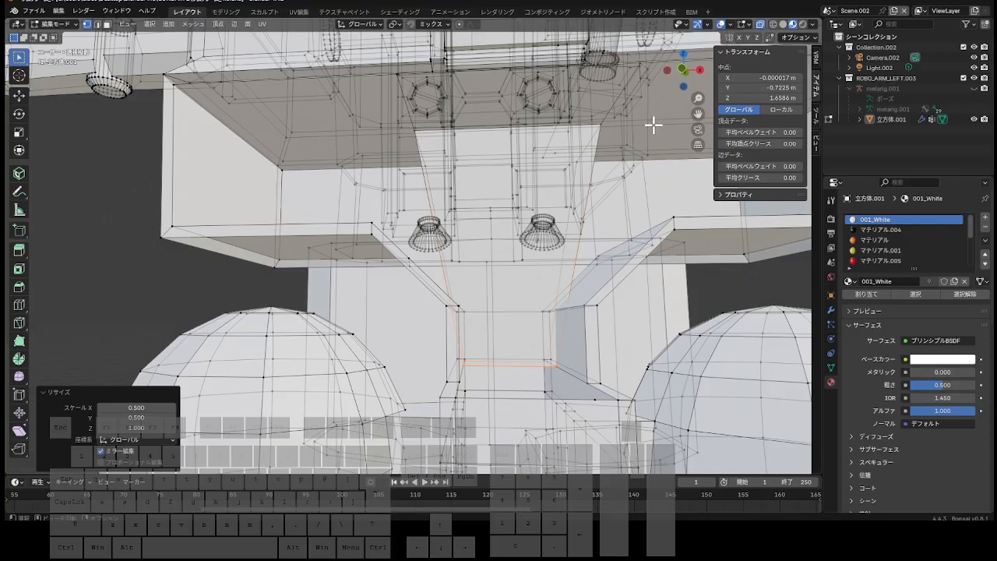
Add one horizontal loop cut at mid-height around the tapered block without sliding it, and switch to the front orthographic view.
{"action": "mouse_move", "coordinate": [683, 78]}
{"action": "left_mouse_down"}
{"action": "mouse_move", "coordinate": [697, 85]}
{"action": "mouse_move", "coordinate": [670, 90]}
{"action": "left_mouse_up"}
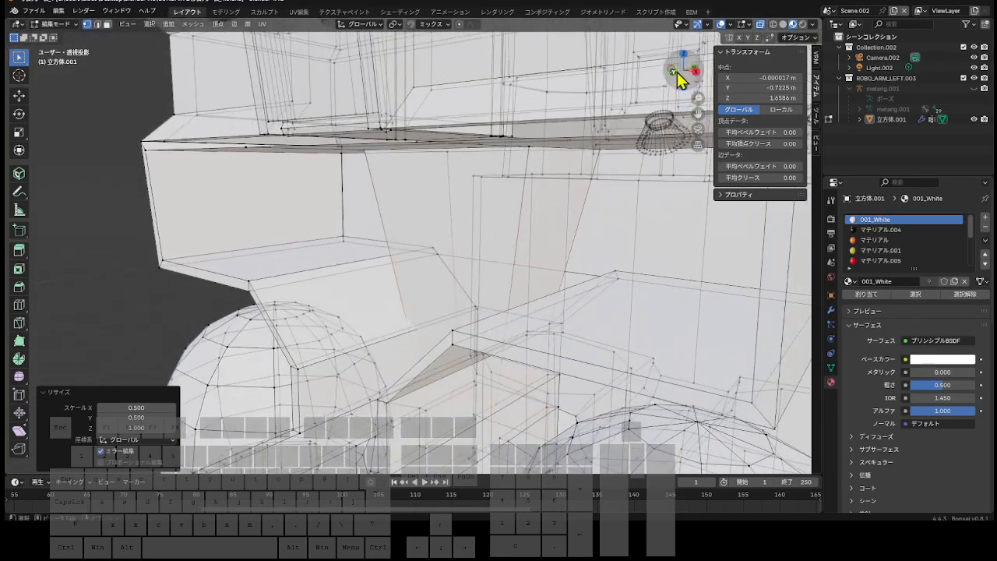
{"action": "key", "text": "ctrl+r"}
{"action": "left_click", "coordinate": [517, 244]}
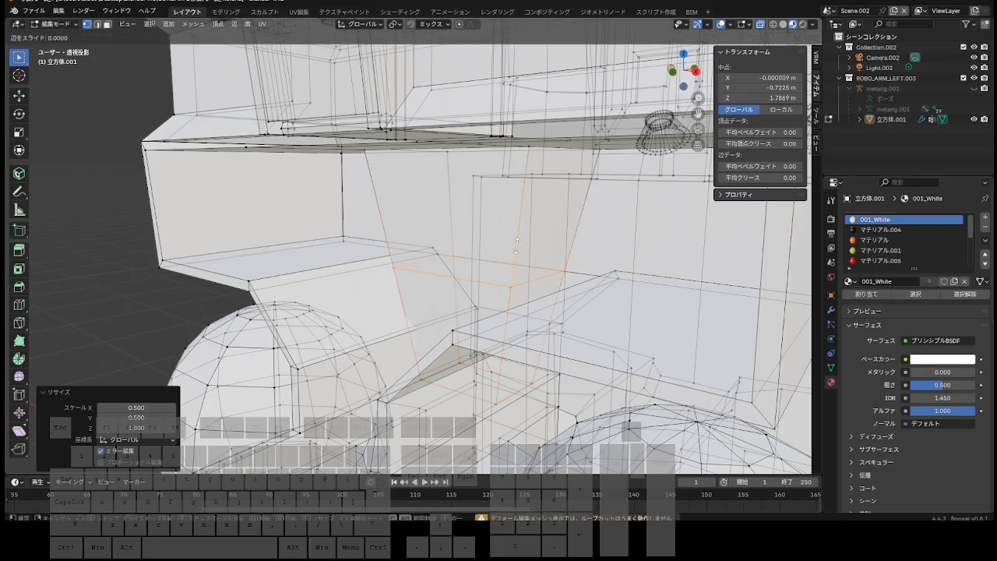
{"action": "right_click", "coordinate": [516, 245]}
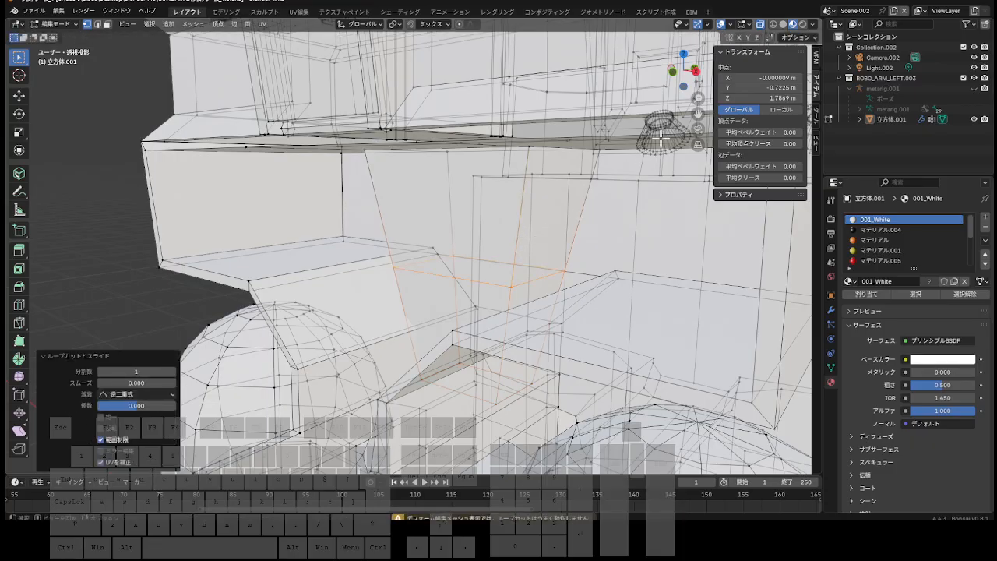
{"action": "left_click", "coordinate": [684, 77]}
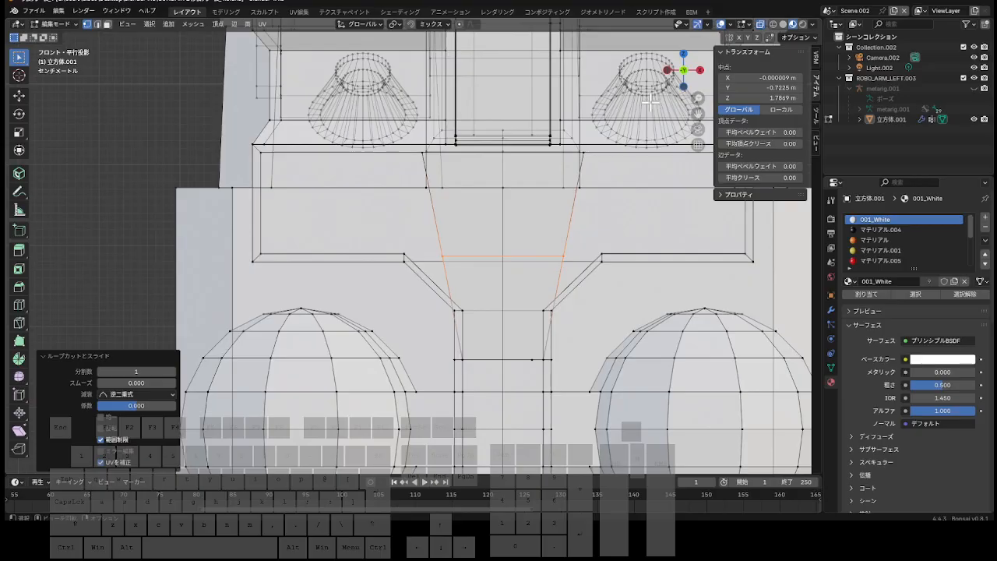
Enlarge the tapered block's mid-height edge loop by scaling it with factors 1.3 in X, Y and Z.
{"action": "key", "text": "s"}
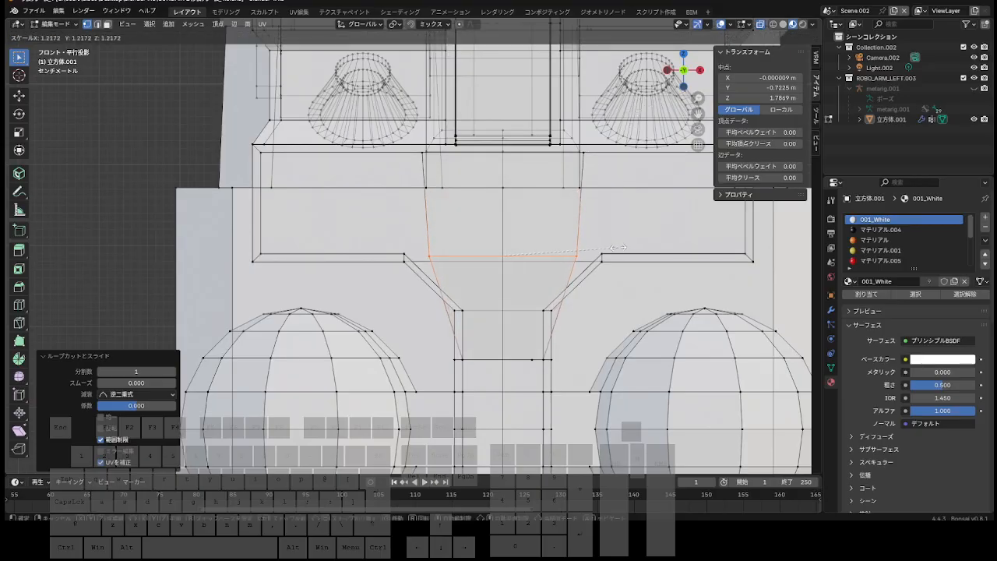
{"action": "left_click", "coordinate": [615, 248]}
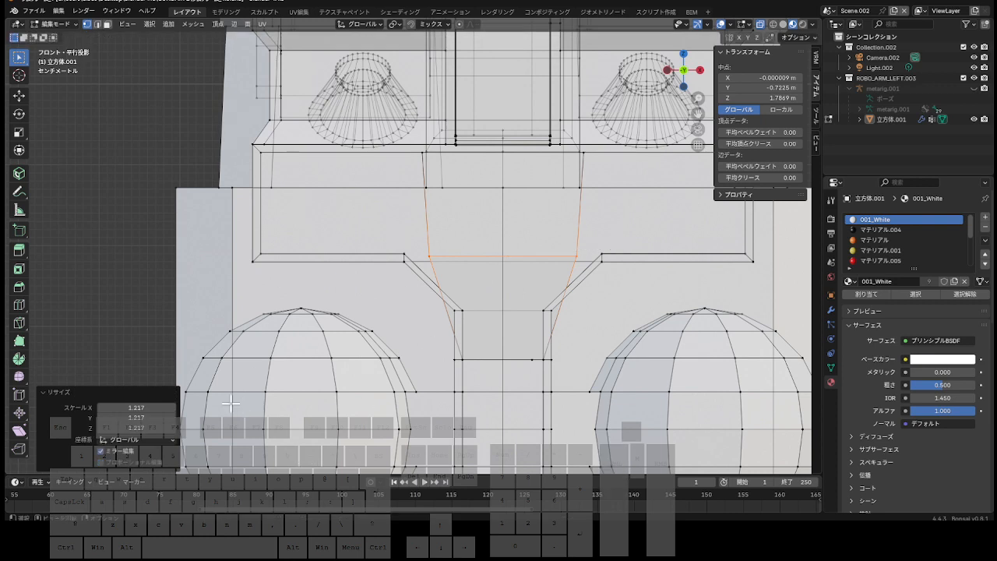
{"action": "left_click", "coordinate": [146, 408]}
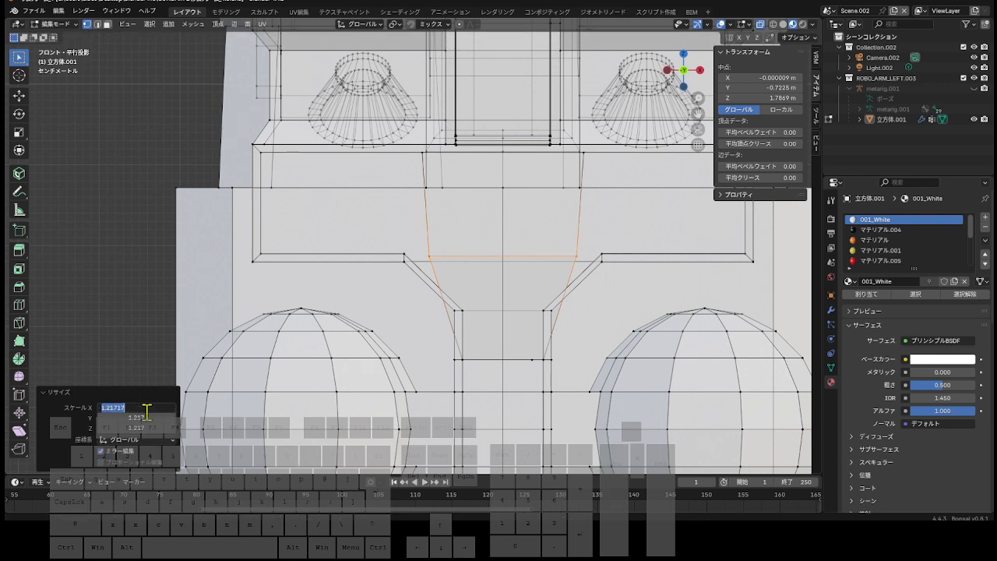
{"action": "type", "text": "1.2"}
{"action": "key", "text": "Tab"}
{"action": "type", "text": "1.2"}
{"action": "key", "text": "Tab"}
{"action": "type", "text": "1"}
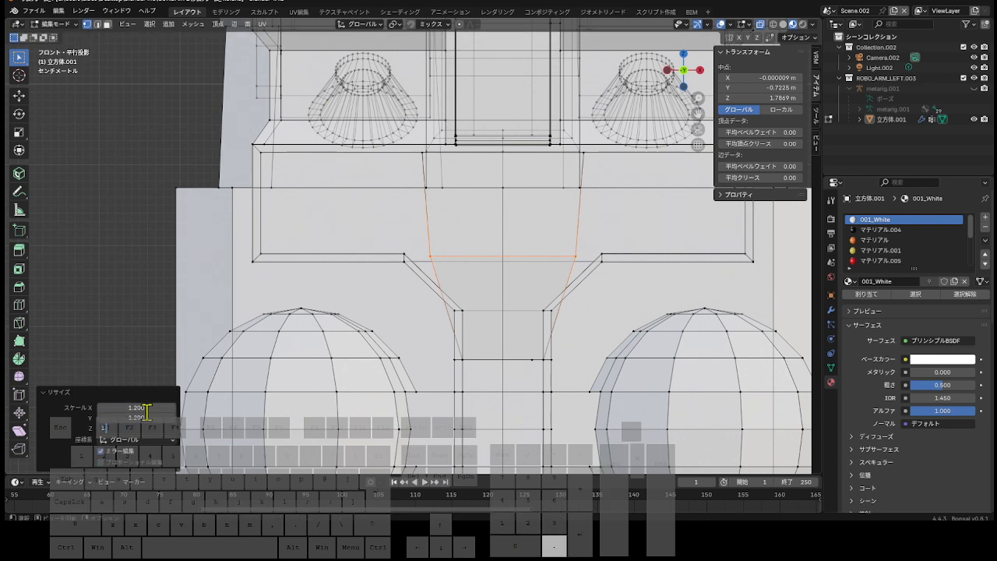
{"action": "type", "text": ".3"}
{"action": "key", "text": "Tab"}
{"action": "type", "text": "1"}
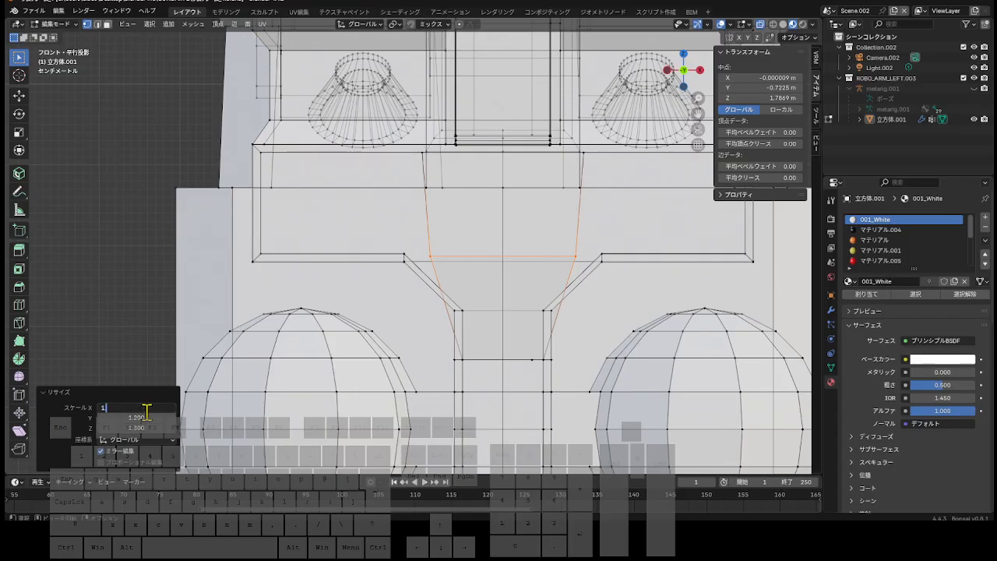
{"action": "type", "text": ".3"}
{"action": "key", "text": "Tab"}
{"action": "type", "text": "1.3"}
{"action": "key", "text": "Tab"}
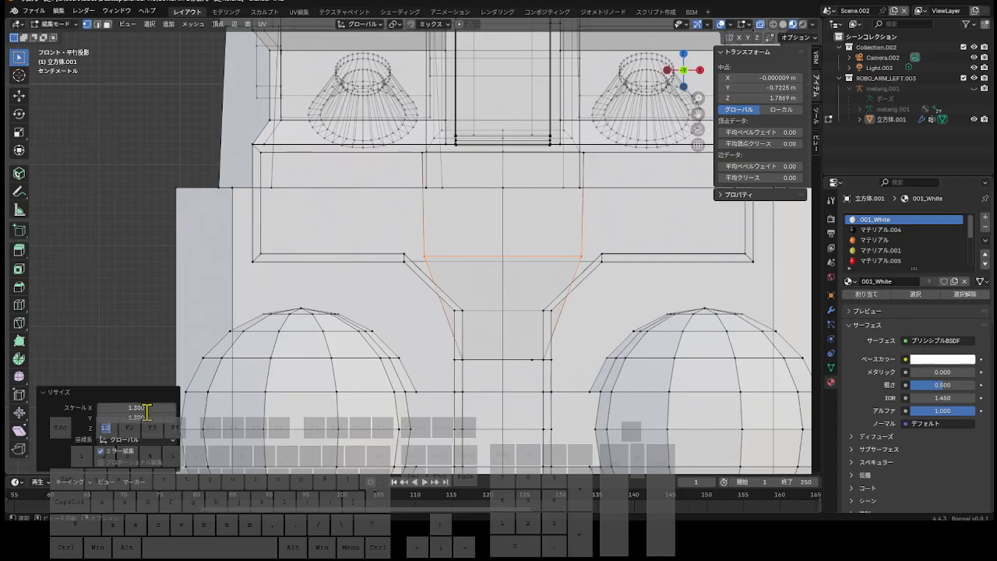
{"action": "key", "text": "Return"}
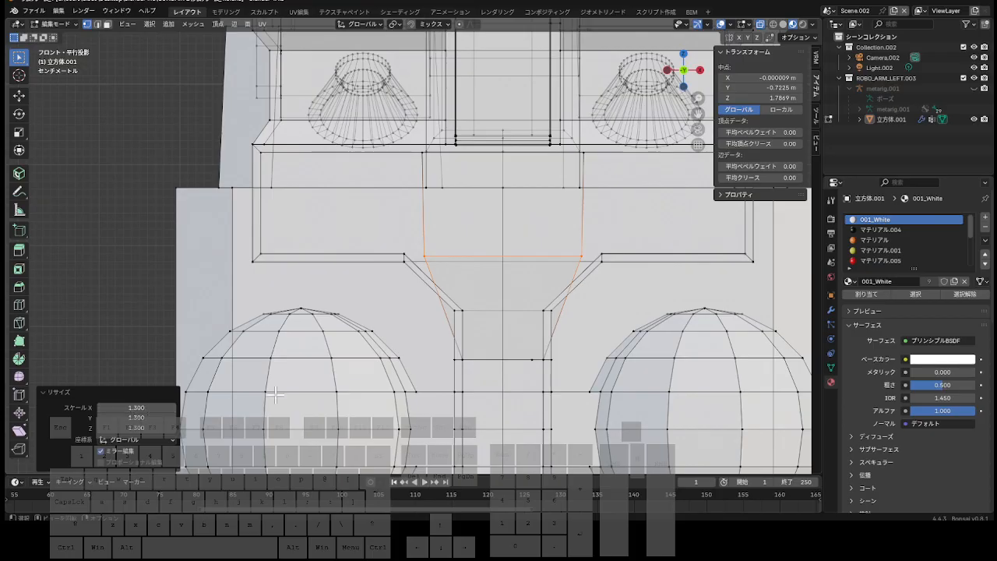
Add one horizontal loop cut halfway down the lower half of the tapered block without sliding it.
{"action": "key", "text": "ctrl"}
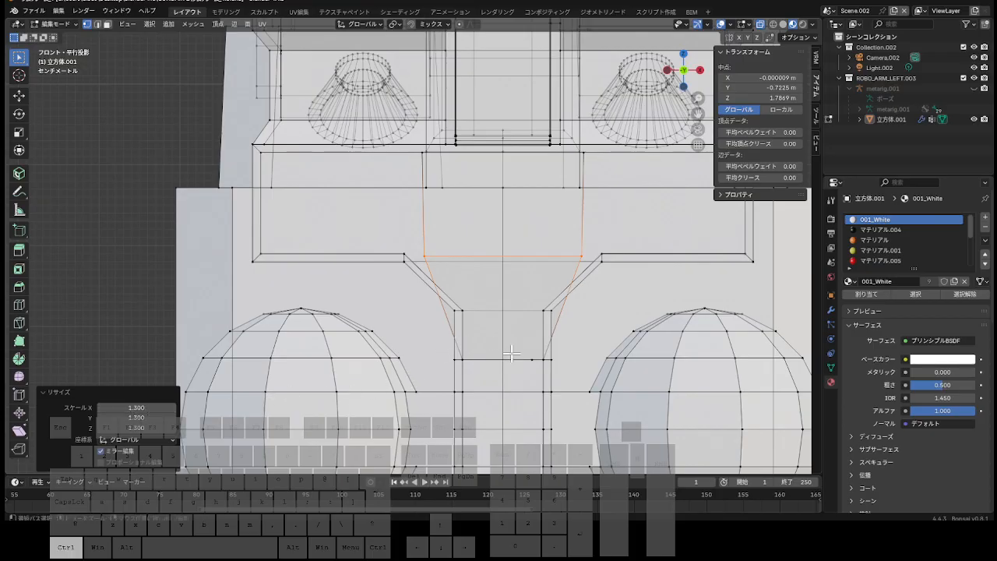
{"action": "key", "text": "ctrl+r"}
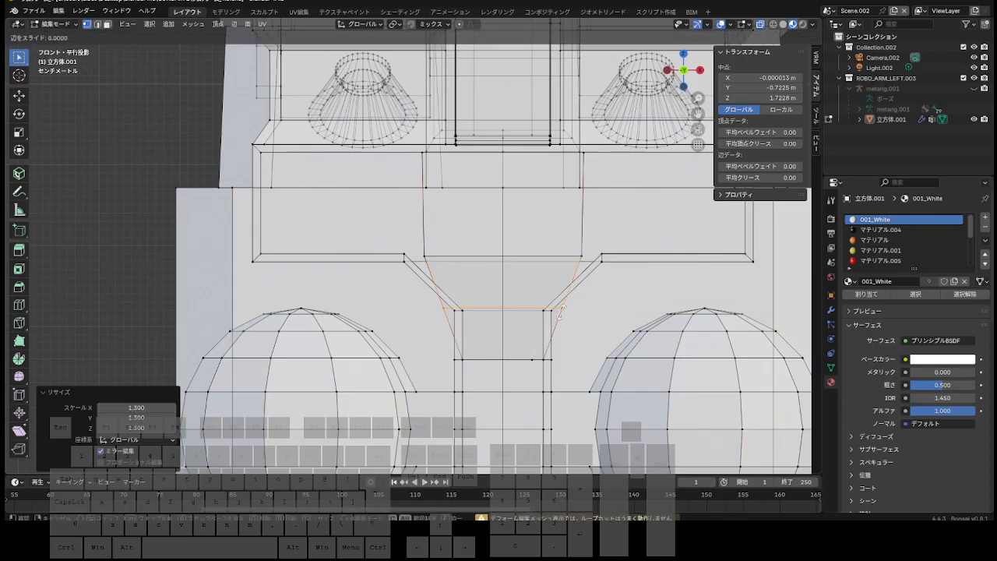
{"action": "left_click", "coordinate": [562, 311]}
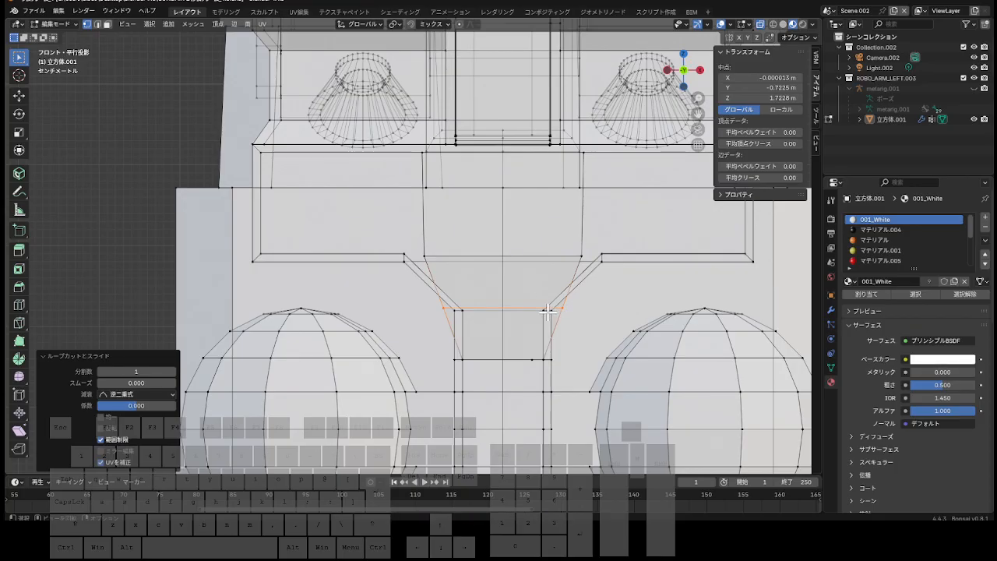
Align the new edge loop with the corner vertex where the slanted waist wall meets the narrow column by setting its Z to 1.71943 m.
{"action": "left_click", "coordinate": [548, 311]}
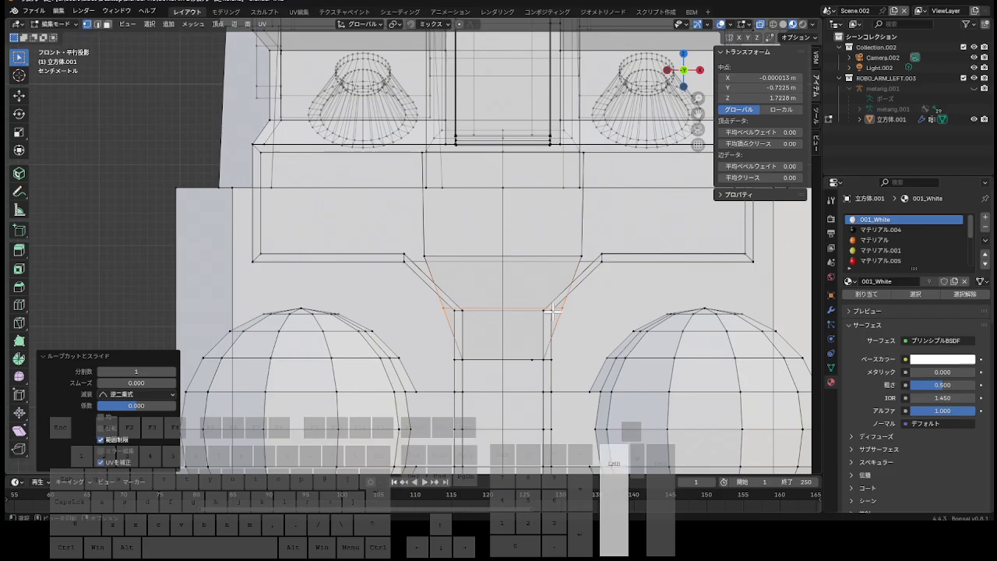
{"action": "left_click", "coordinate": [758, 98]}
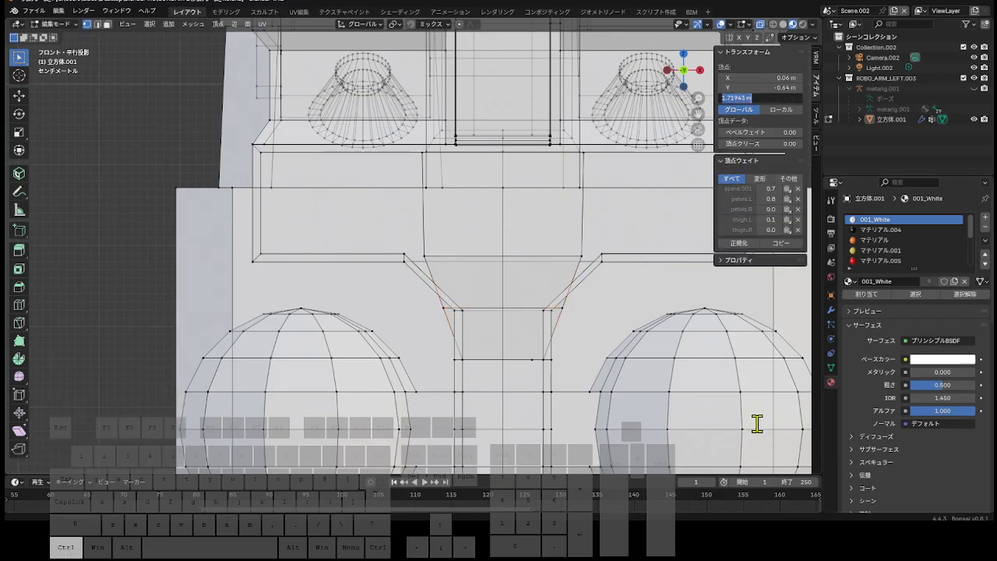
{"action": "key", "text": "ctrl+c"}
{"action": "left_click", "coordinate": [579, 317]}
{"action": "left_click_drag", "start_coordinate": [573, 317], "coordinate": [559, 301]}
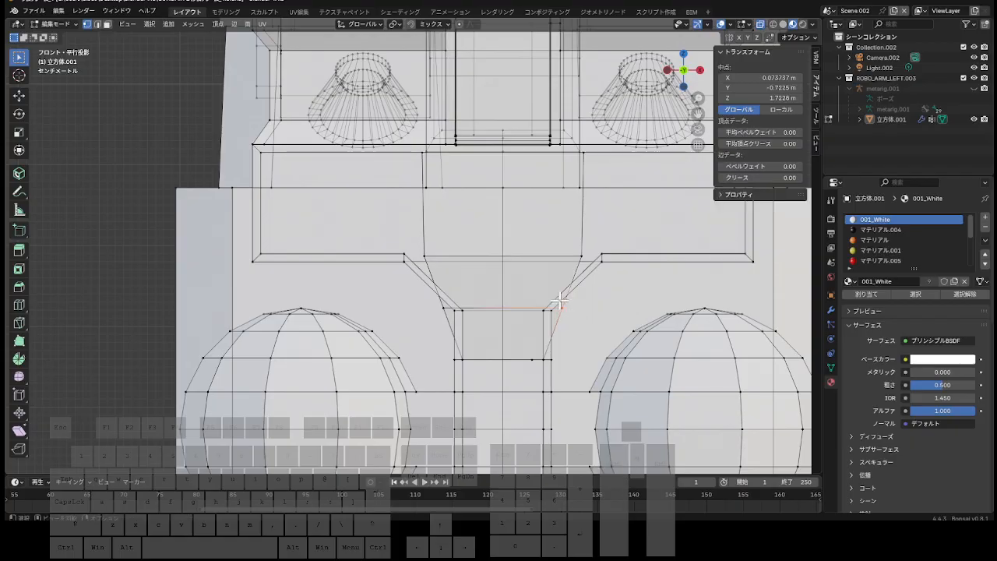
{"action": "left_click", "coordinate": [443, 308], "text": "shift"}
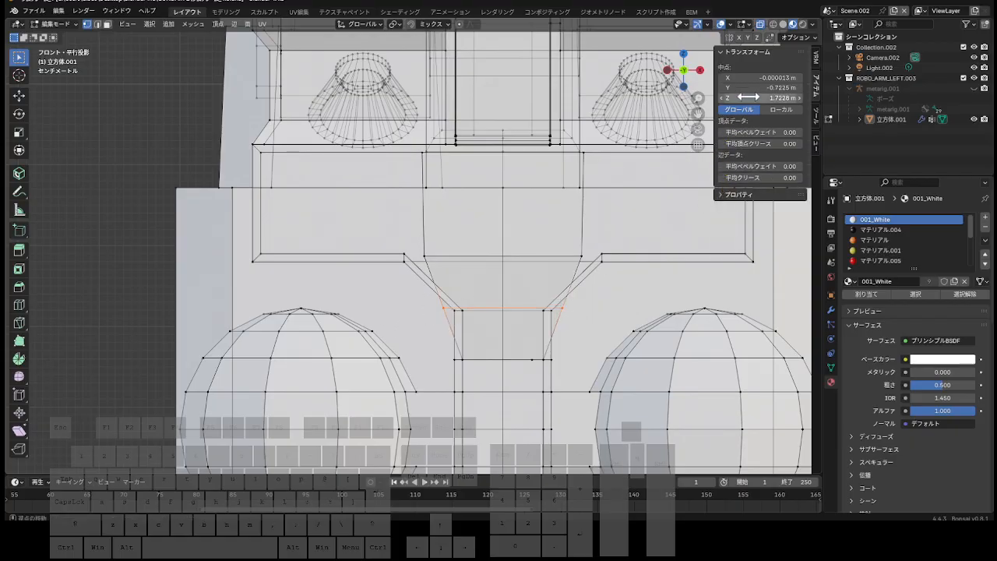
{"action": "key", "text": "ctrl+v"}
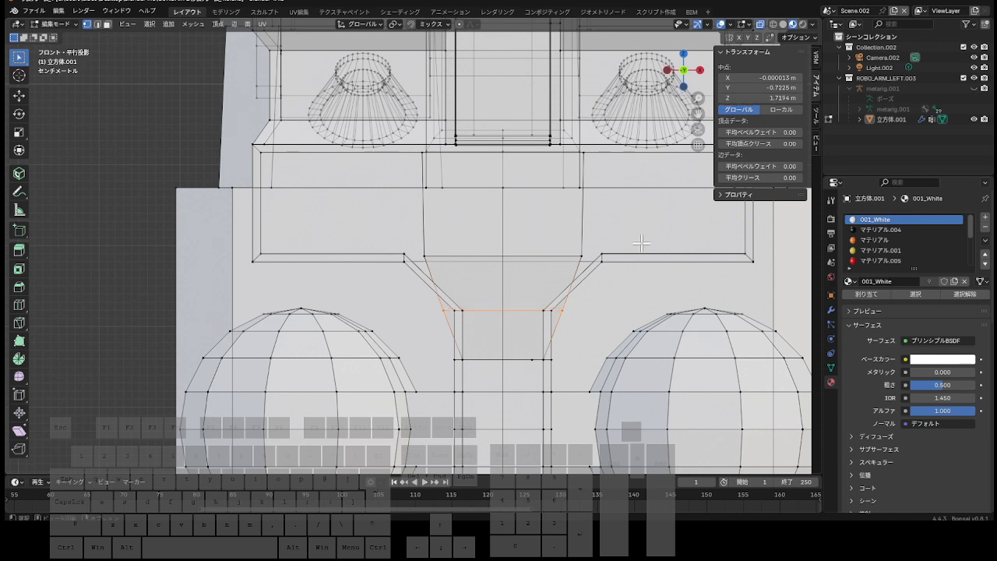
Narrow the aligned edge loop to fit within the column by scaling it with factors 0.6 in X, Y and Z.
{"action": "key", "text": "s"}
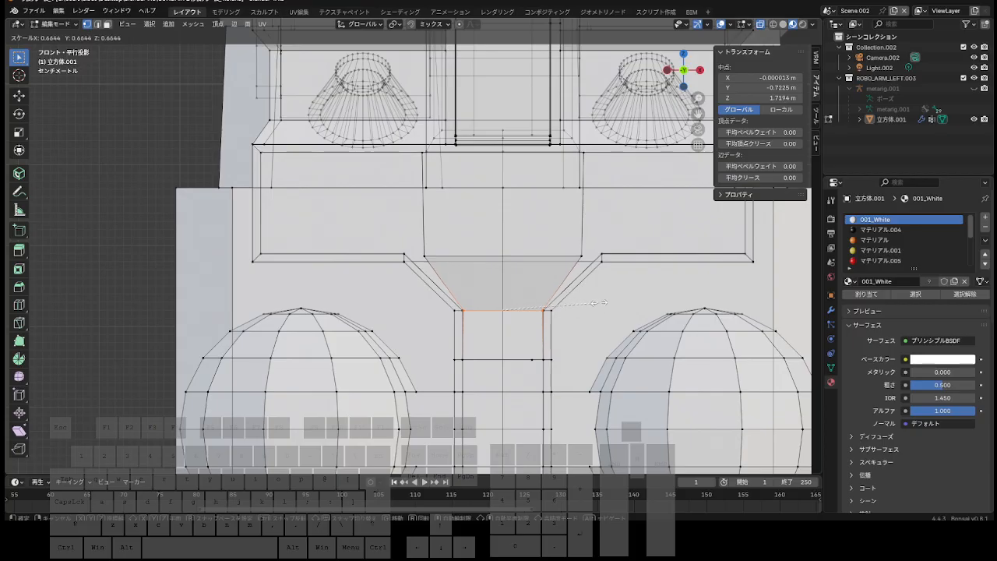
{"action": "left_click", "coordinate": [584, 303]}
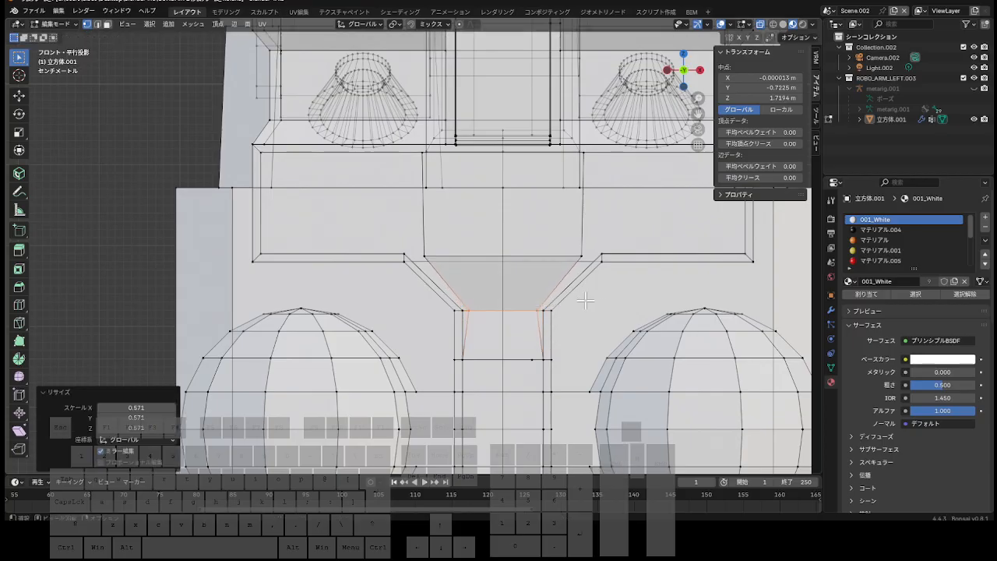
{"action": "left_click", "coordinate": [141, 409]}
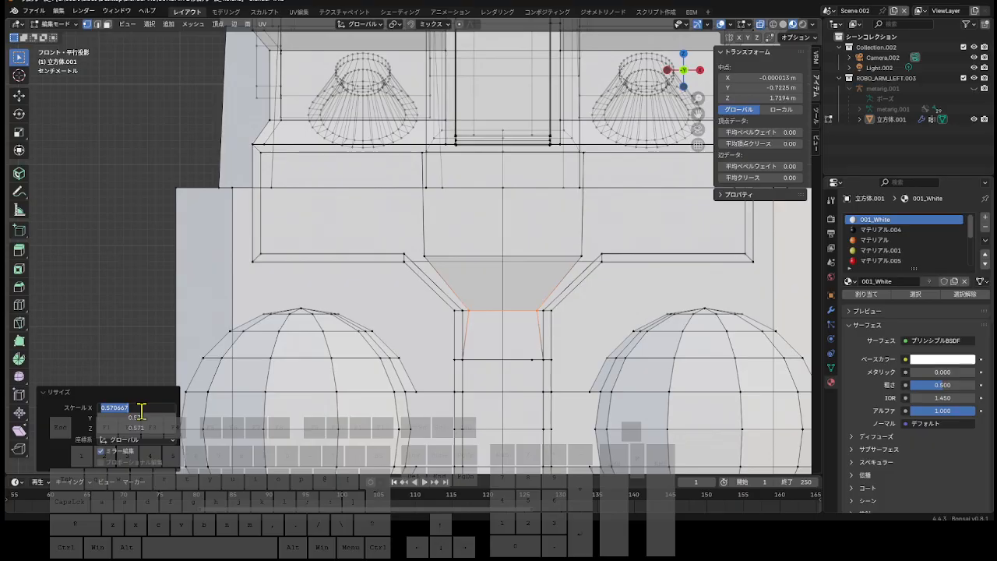
{"action": "type", "text": ".6"}
{"action": "key", "text": "Tab"}
{"action": "type", "text": ".6"}
{"action": "key", "text": "Tab"}
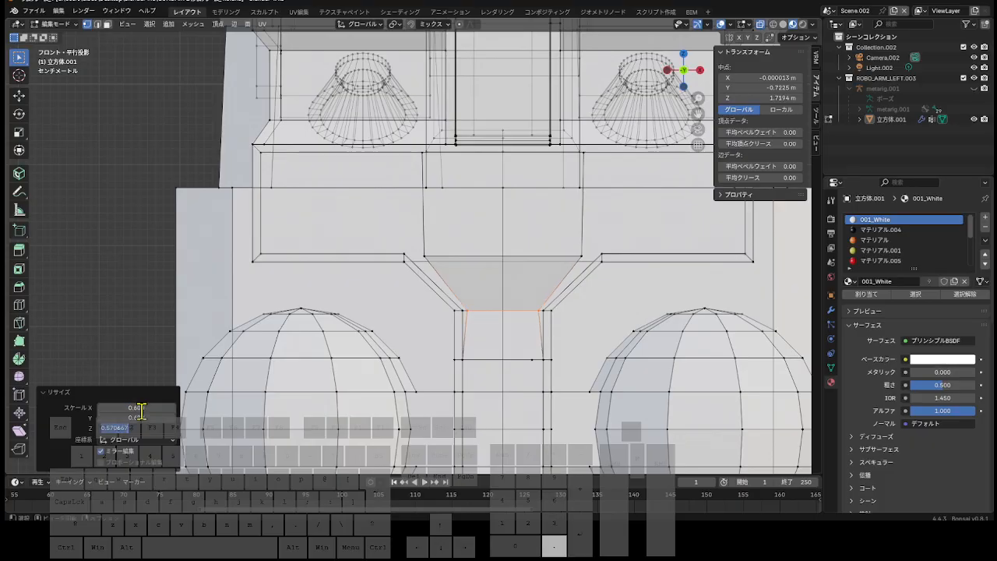
{"action": "type", "text": ".6"}
{"action": "key", "text": "Return"}
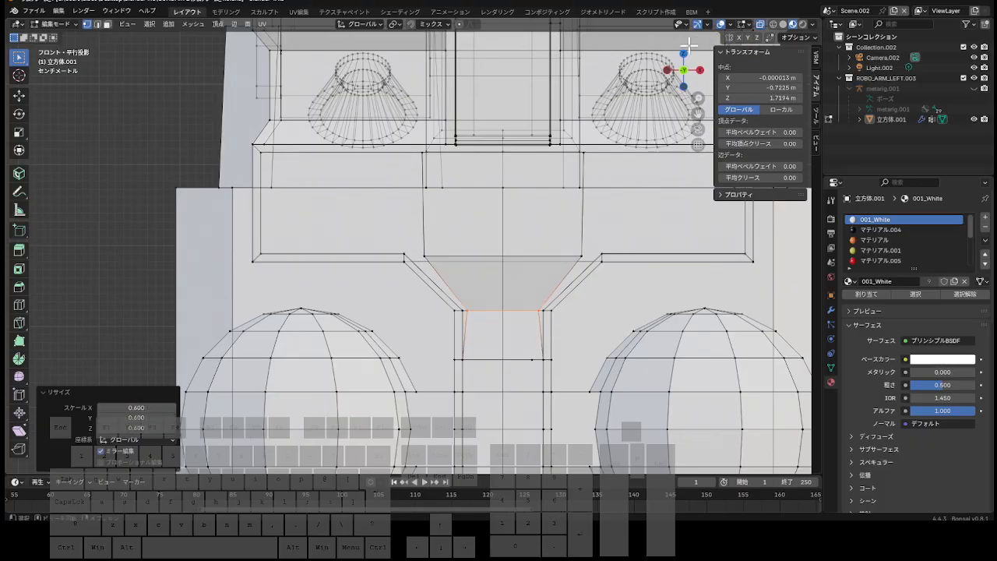
Select the block's bottom vertices on both sides and scale them with factors 0.9 in X, Y and Z.
{"action": "mouse_move", "coordinate": [682, 70]}
{"action": "left_mouse_down"}
{"action": "mouse_move", "coordinate": [697, 54]}
{"action": "mouse_move", "coordinate": [697, 68]}
{"action": "left_mouse_up"}
{"action": "left_click", "coordinate": [553, 368]}
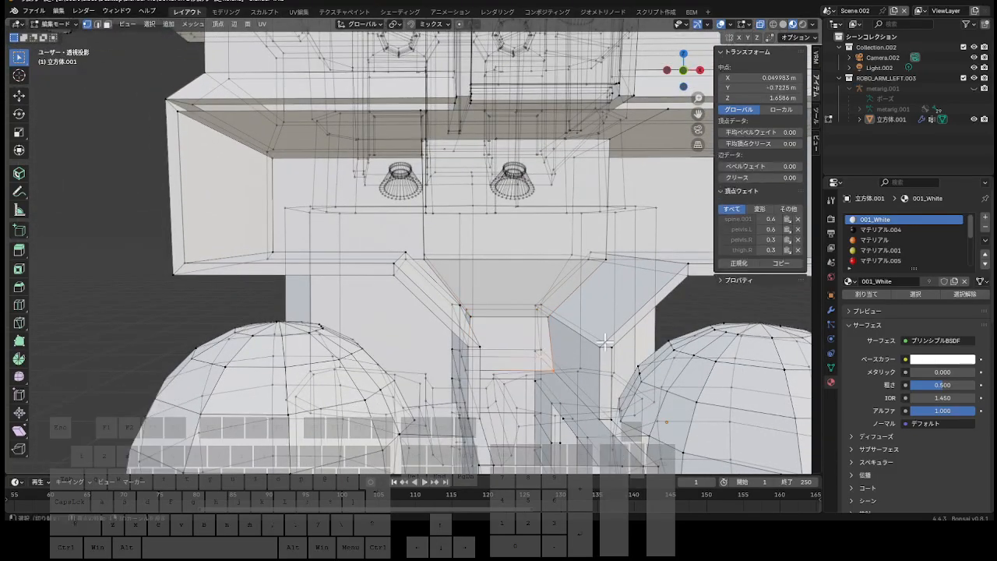
{"action": "left_click_drag", "start_coordinate": [683, 84], "coordinate": [668, 94]}
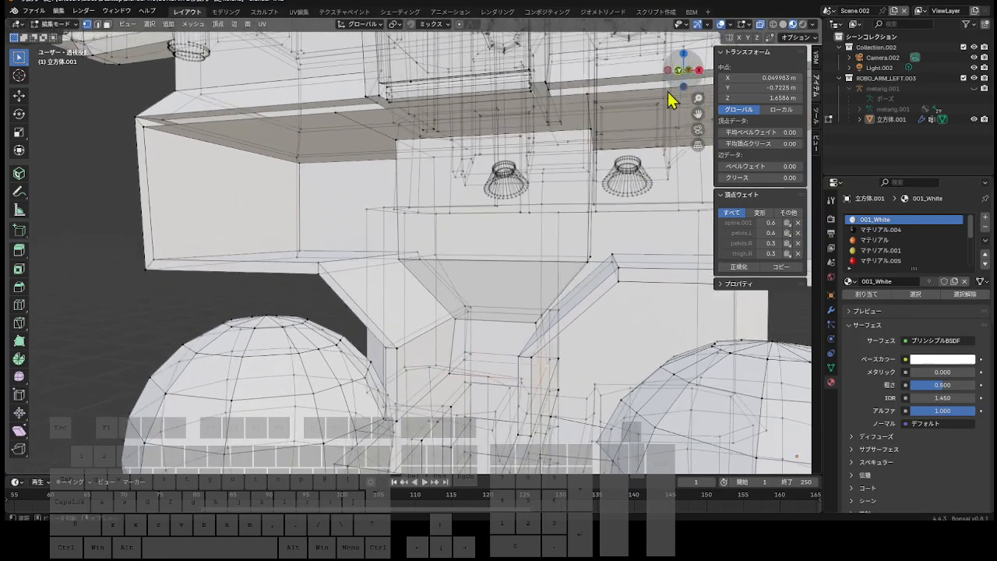
{"action": "left_click", "coordinate": [450, 373], "text": "shift"}
{"action": "left_click_drag", "start_coordinate": [689, 88], "coordinate": [674, 72]}
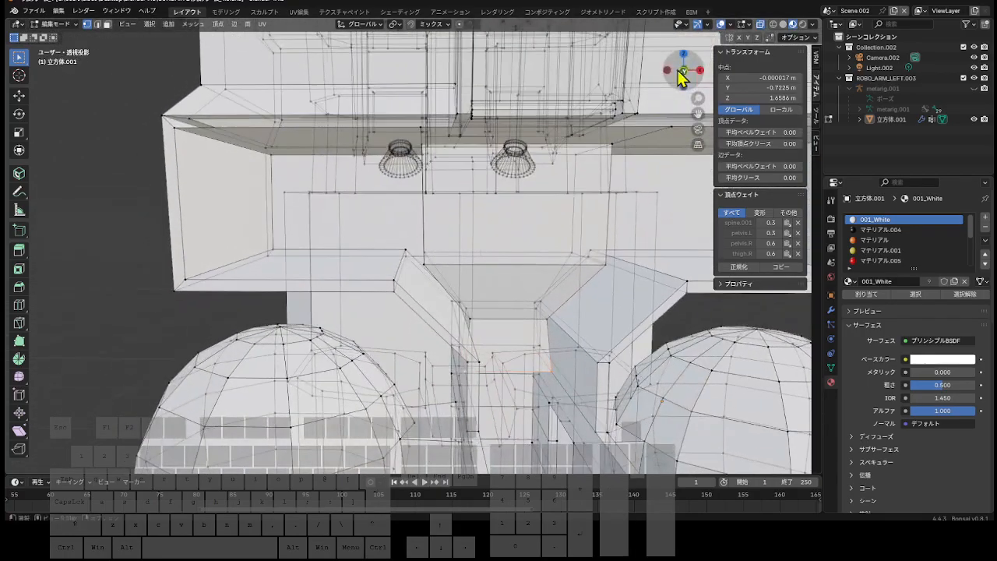
{"action": "key", "text": "s"}
{"action": "left_click", "coordinate": [569, 316]}
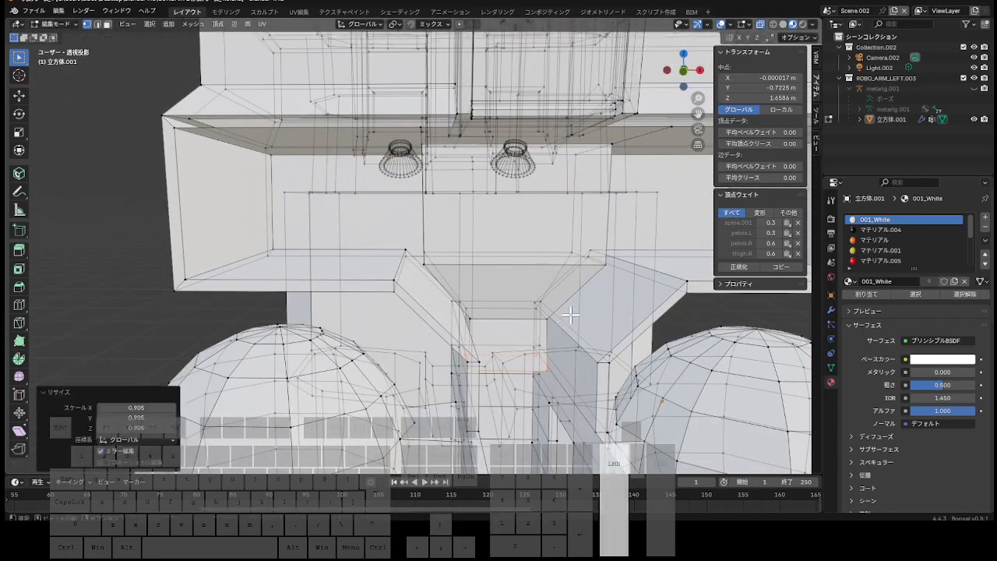
{"action": "left_click", "coordinate": [145, 407]}
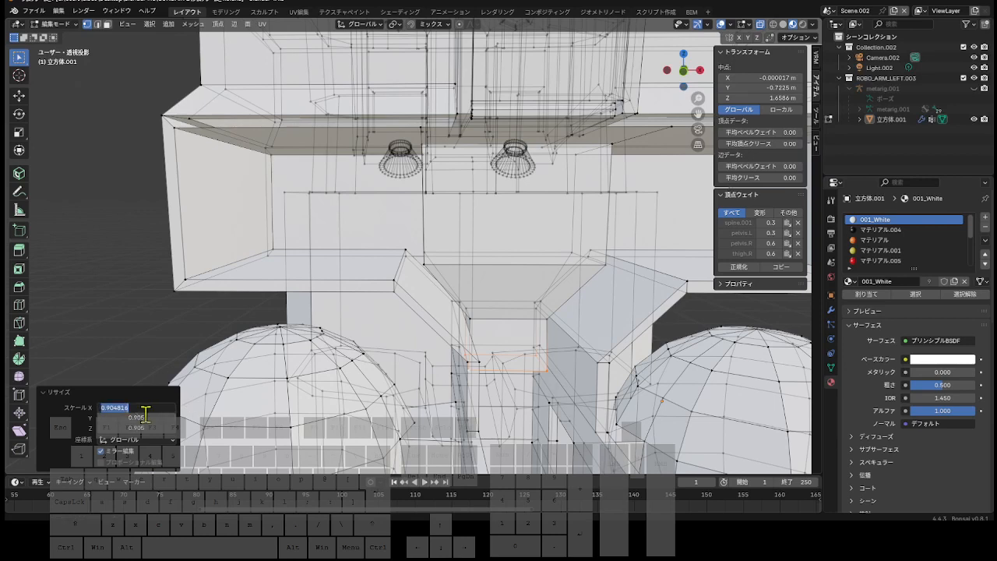
{"action": "key", "text": "Tab"}
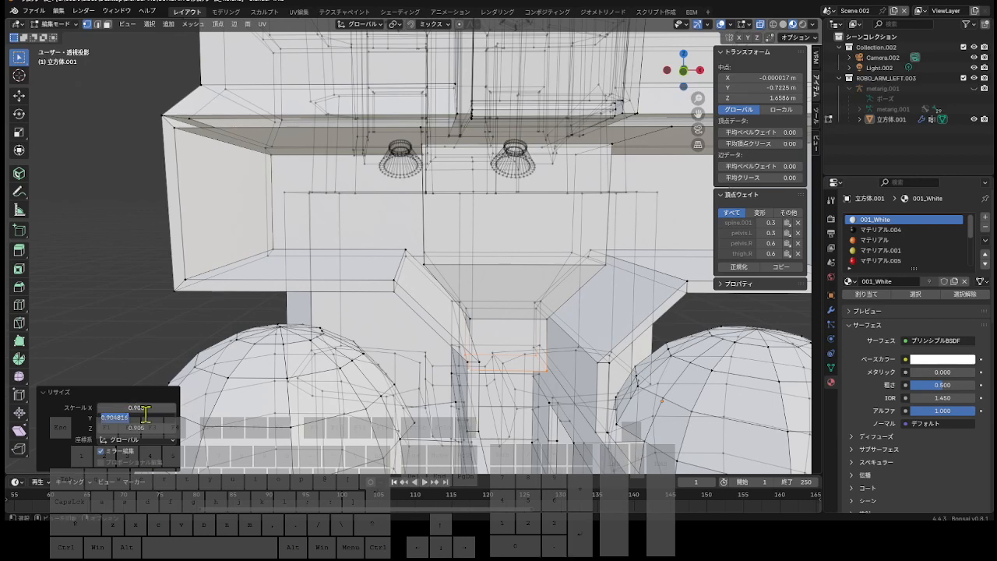
{"action": "type", "text": ".9"}
{"action": "key", "text": "Tab"}
{"action": "type", "text": ".9"}
{"action": "key", "text": "Return"}
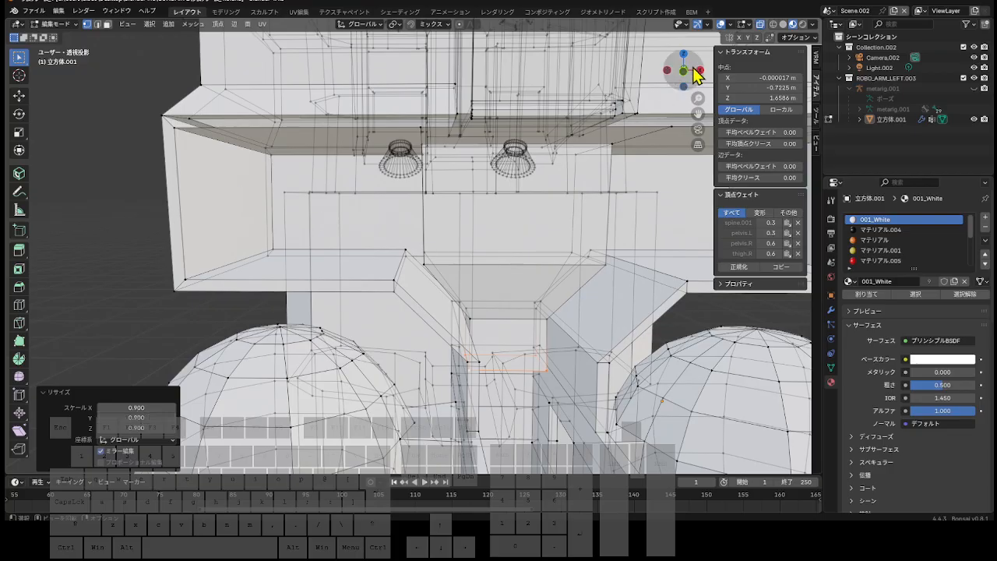
Move the block's bottom end about 0.161 m down along the Z axis inside the narrow column.
{"action": "mouse_move", "coordinate": [688, 73]}
{"action": "left_mouse_down"}
{"action": "mouse_move", "coordinate": [604, 102]}
{"action": "mouse_move", "coordinate": [542, 109]}
{"action": "mouse_move", "coordinate": [588, 126]}
{"action": "mouse_move", "coordinate": [594, 149]}
{"action": "mouse_move", "coordinate": [623, 150]}
{"action": "mouse_move", "coordinate": [651, 103]}
{"action": "mouse_move", "coordinate": [730, 82]}
{"action": "mouse_move", "coordinate": [673, 75]}
{"action": "left_mouse_up"}
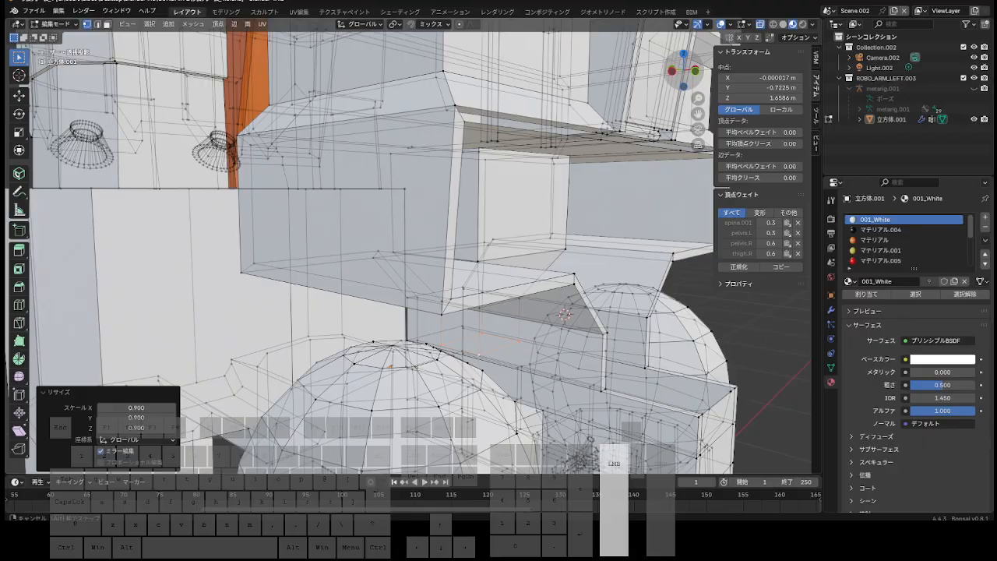
{"action": "left_click_drag", "start_coordinate": [674, 75], "coordinate": [652, 145]}
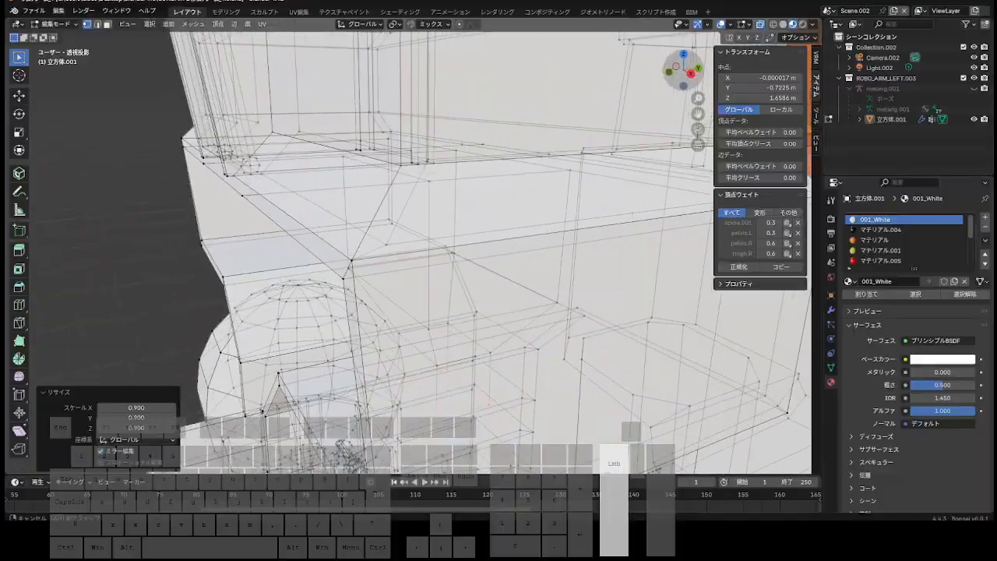
{"action": "left_click_drag", "start_coordinate": [683, 70], "coordinate": [693, 124]}
{"action": "mouse_move", "coordinate": [692, 78]}
{"action": "left_mouse_down"}
{"action": "mouse_move", "coordinate": [676, 106]}
{"action": "mouse_move", "coordinate": [684, 78]}
{"action": "left_mouse_up"}
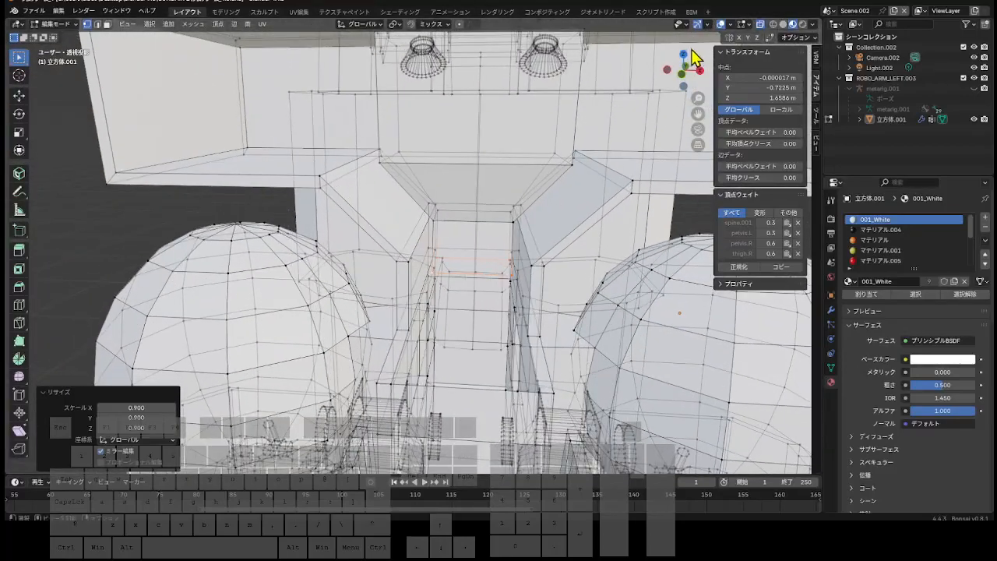
{"action": "key", "text": "g"}
{"action": "key", "text": "z"}
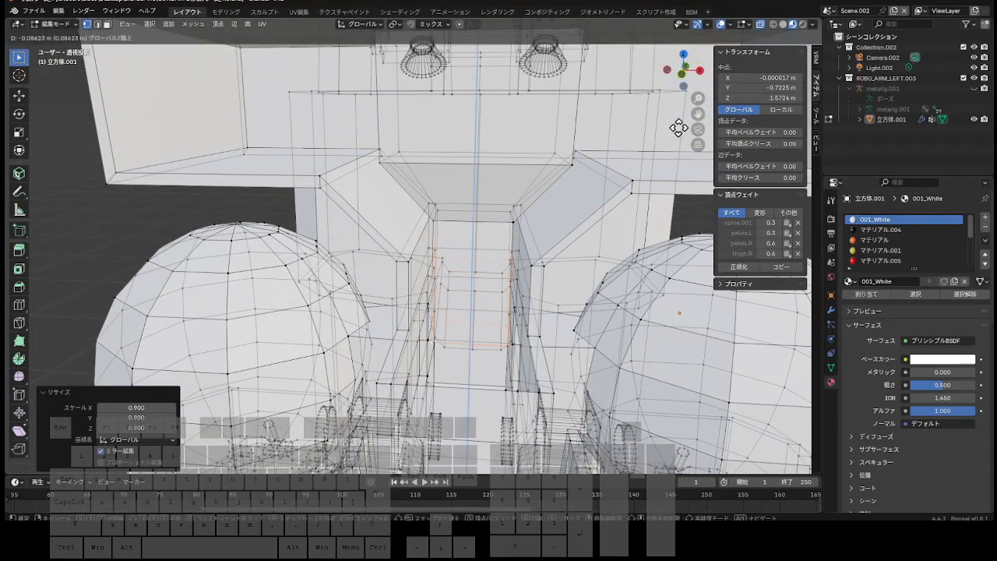
{"action": "left_click", "coordinate": [671, 171]}
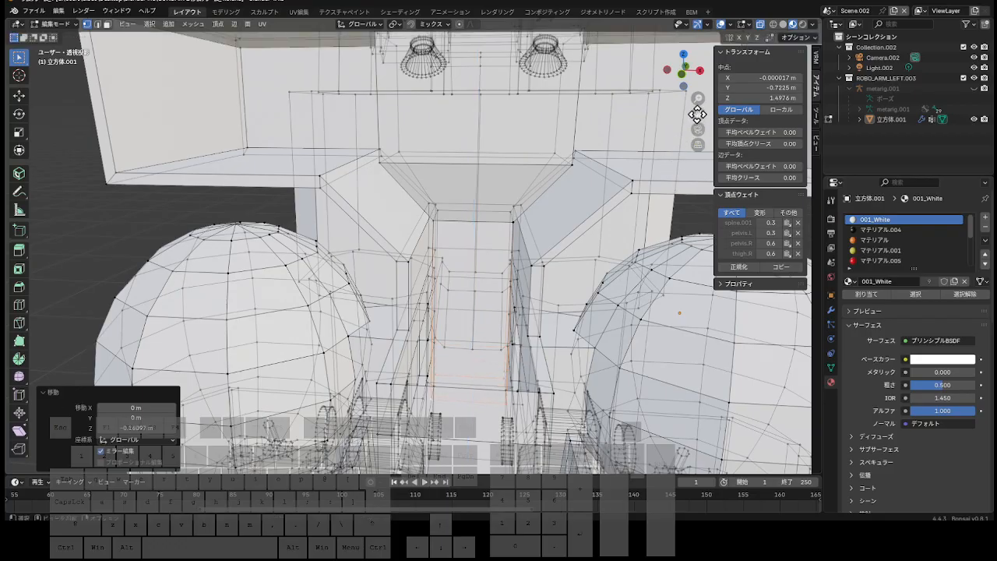
Select the block's bottom end inside the narrow column and set its Z to 1.4 m.
{"action": "left_click", "coordinate": [682, 75]}
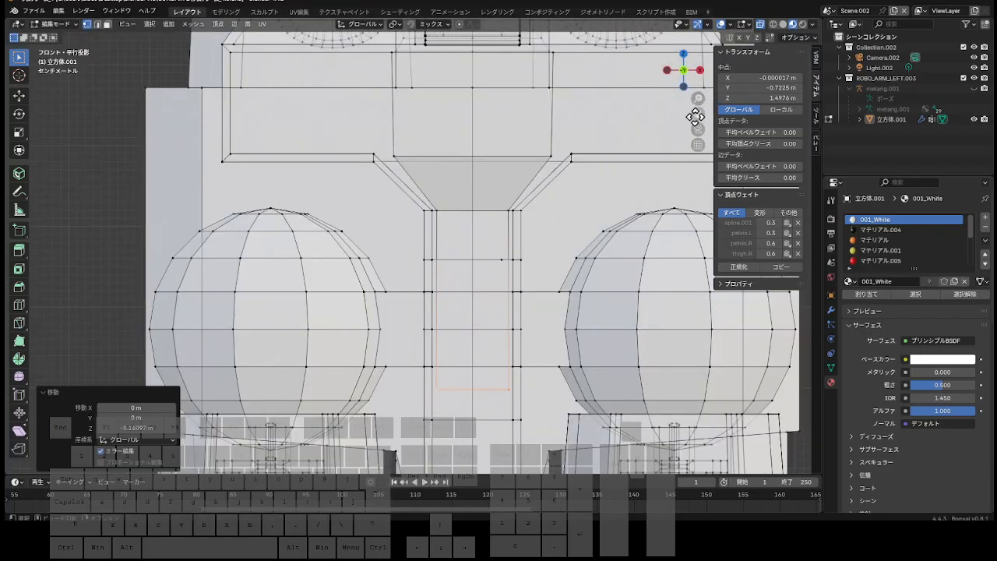
{"action": "left_click_drag", "start_coordinate": [696, 114], "coordinate": [703, 39]}
{"action": "scroll", "coordinate": [586, 259], "scroll_direction": "up", "scroll_amount": 2}
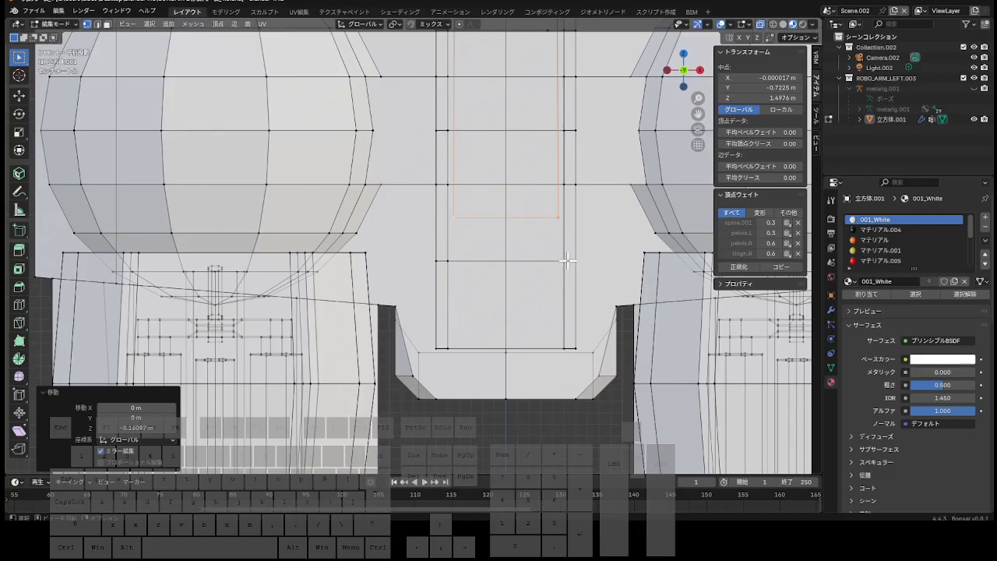
{"action": "left_click", "coordinate": [564, 346]}
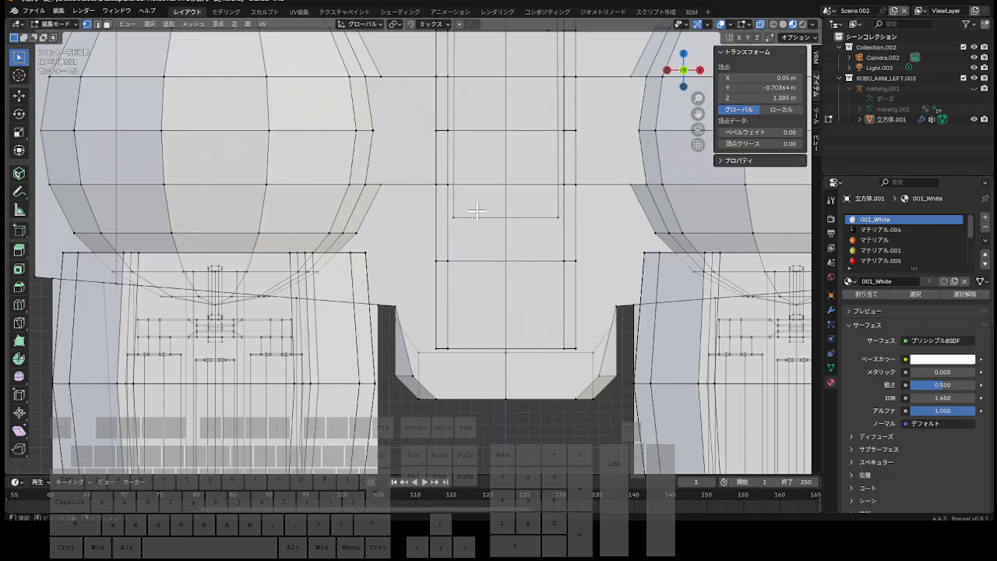
{"action": "left_click", "coordinate": [547, 221]}
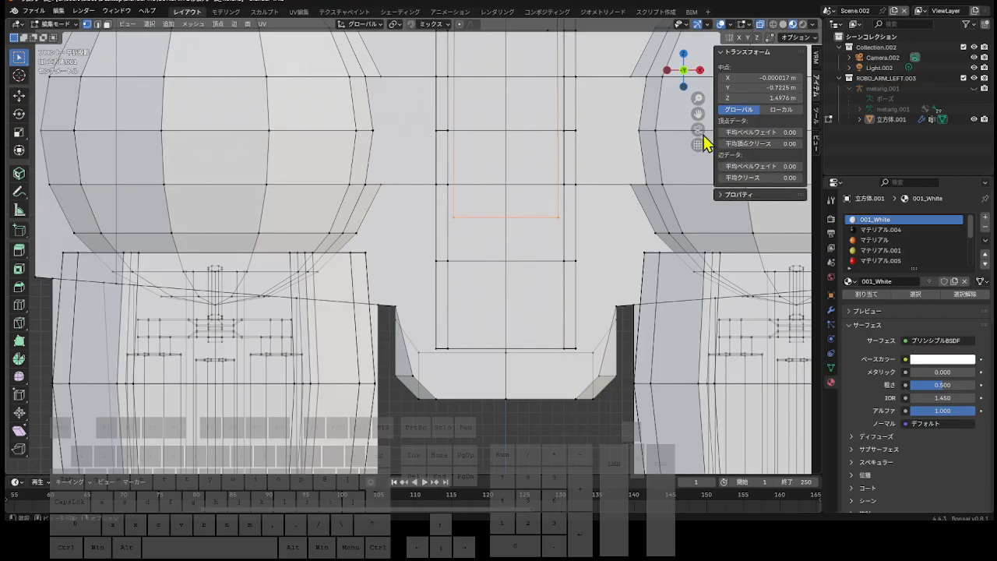
{"action": "left_click", "coordinate": [756, 98]}
{"action": "left_click_drag", "start_coordinate": [729, 98], "coordinate": [784, 104]}
{"action": "key", "text": "BackSpace"}
{"action": "key", "text": "Return"}
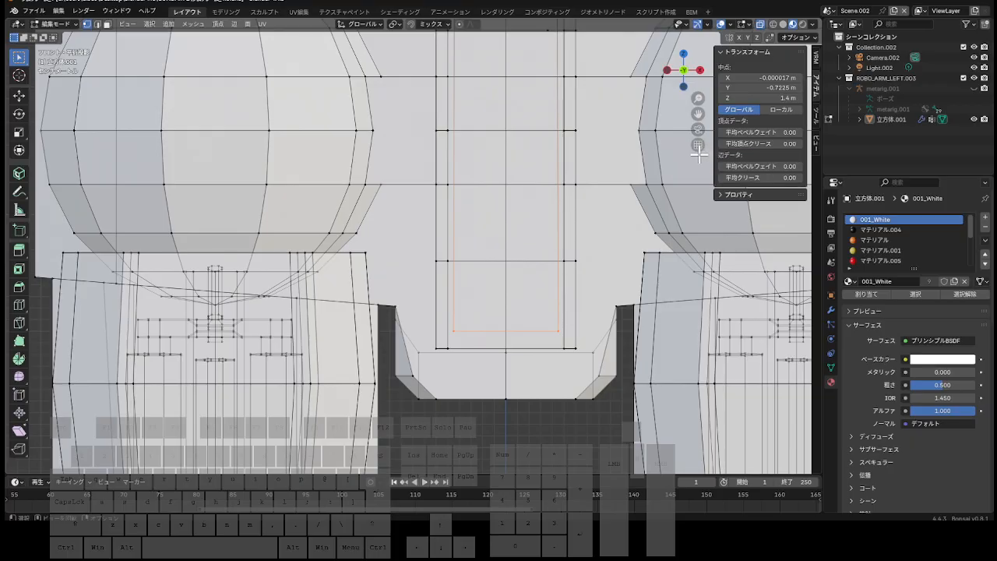
Examine the lengthened block, the funnel and the hollow waist's inner corners from the front and from oblique angles.
{"action": "scroll", "coordinate": [703, 148], "scroll_direction": "down", "scroll_amount": 3}
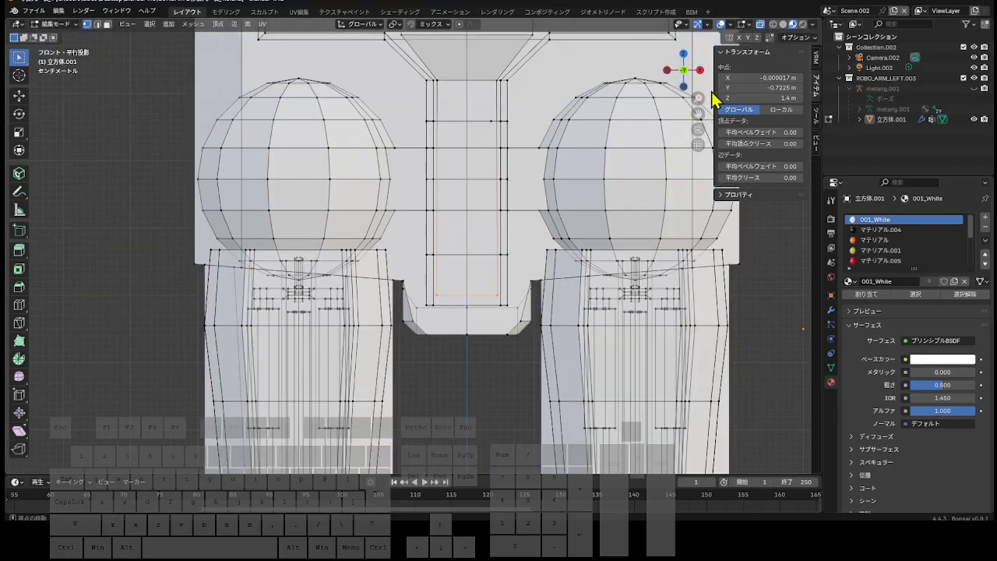
{"action": "scroll", "coordinate": [619, 142], "scroll_direction": "up", "scroll_amount": 1}
{"action": "left_click_drag", "start_coordinate": [698, 110], "coordinate": [670, 301]}
{"action": "scroll", "coordinate": [596, 153], "scroll_direction": "up", "scroll_amount": 3}
{"action": "scroll", "coordinate": [596, 153], "scroll_direction": "up", "scroll_amount": 1}
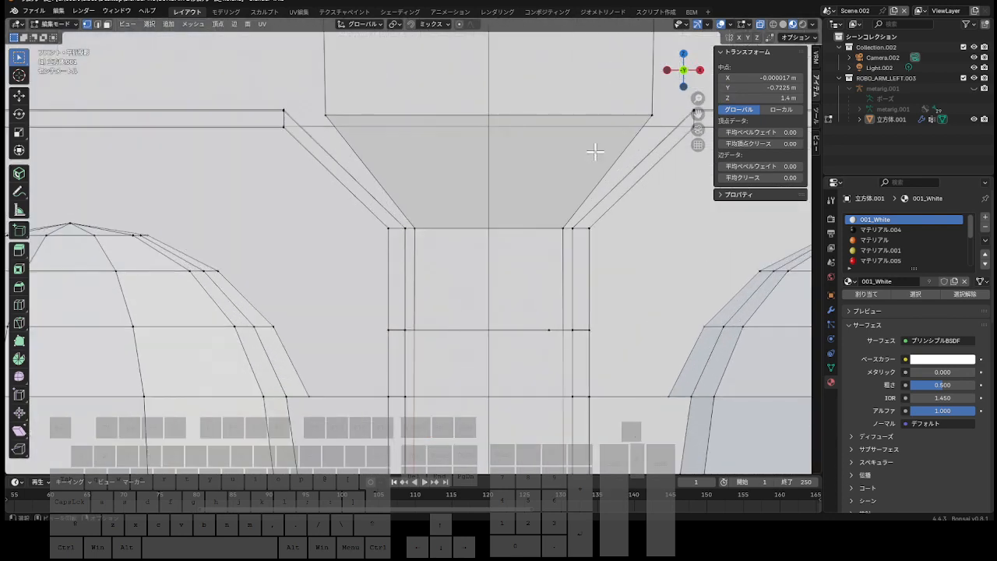
{"action": "scroll", "coordinate": [595, 151], "scroll_direction": "down", "scroll_amount": 2}
{"action": "scroll", "coordinate": [584, 139], "scroll_direction": "down", "scroll_amount": 2}
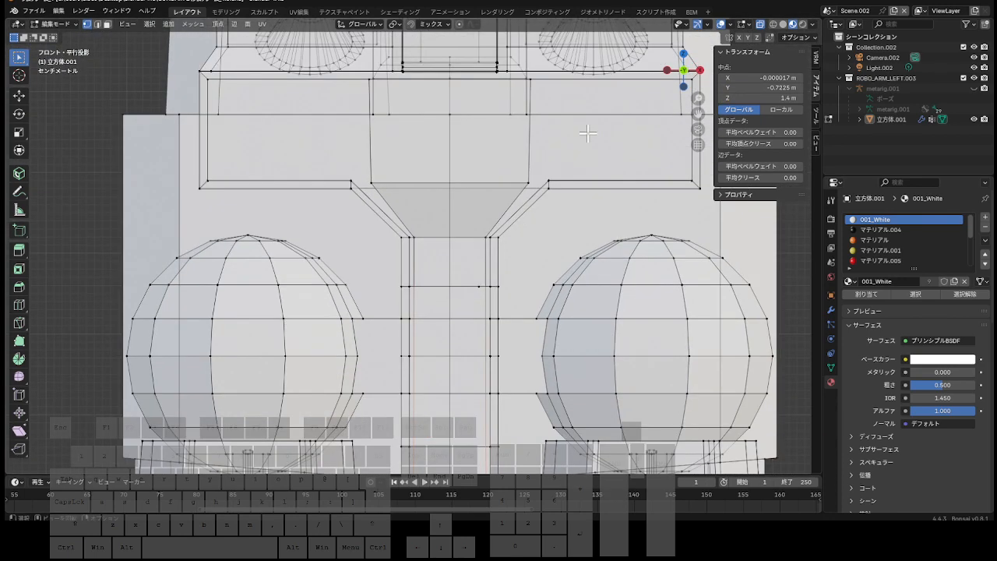
{"action": "left_click_drag", "start_coordinate": [701, 115], "coordinate": [667, 191]}
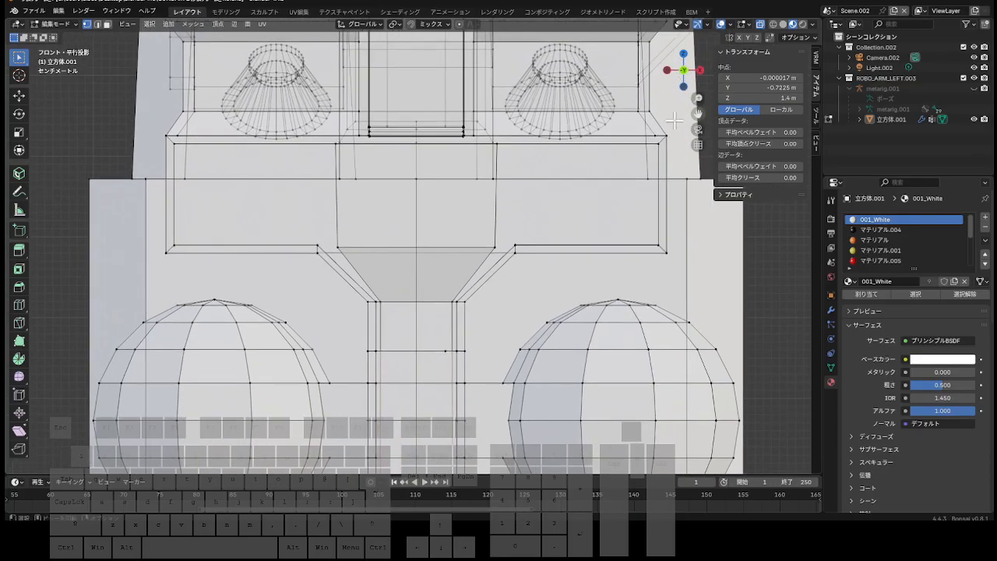
{"action": "scroll", "coordinate": [630, 132], "scroll_direction": "up", "scroll_amount": 2}
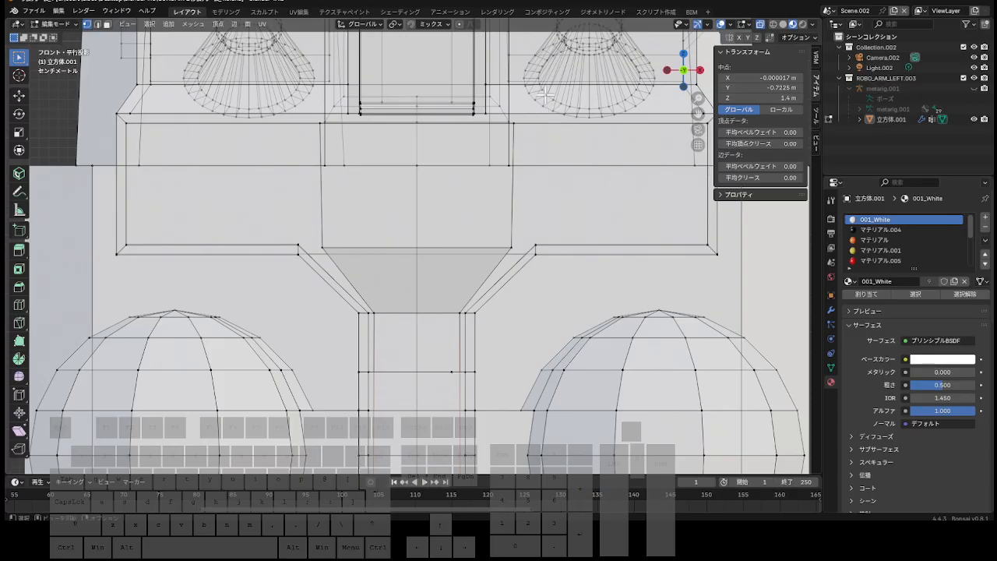
{"action": "left_click_drag", "start_coordinate": [702, 114], "coordinate": [699, 215]}
{"action": "left_click_drag", "start_coordinate": [689, 81], "coordinate": [342, 101]}
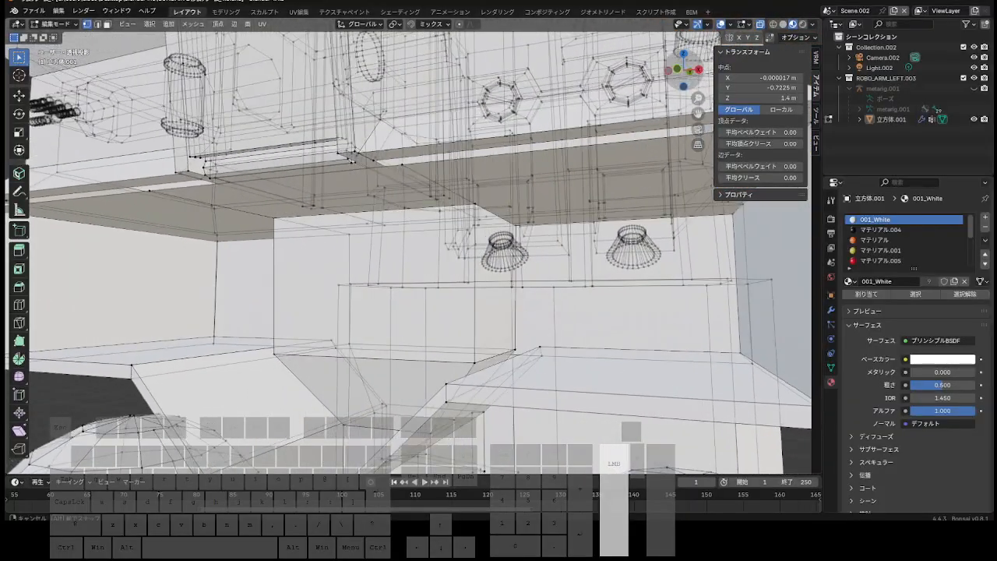
{"action": "mouse_move", "coordinate": [683, 72]}
{"action": "left_mouse_down"}
{"action": "mouse_move", "coordinate": [686, 60]}
{"action": "mouse_move", "coordinate": [695, 95]}
{"action": "mouse_move", "coordinate": [670, 67]}
{"action": "mouse_move", "coordinate": [691, 70]}
{"action": "left_mouse_up"}
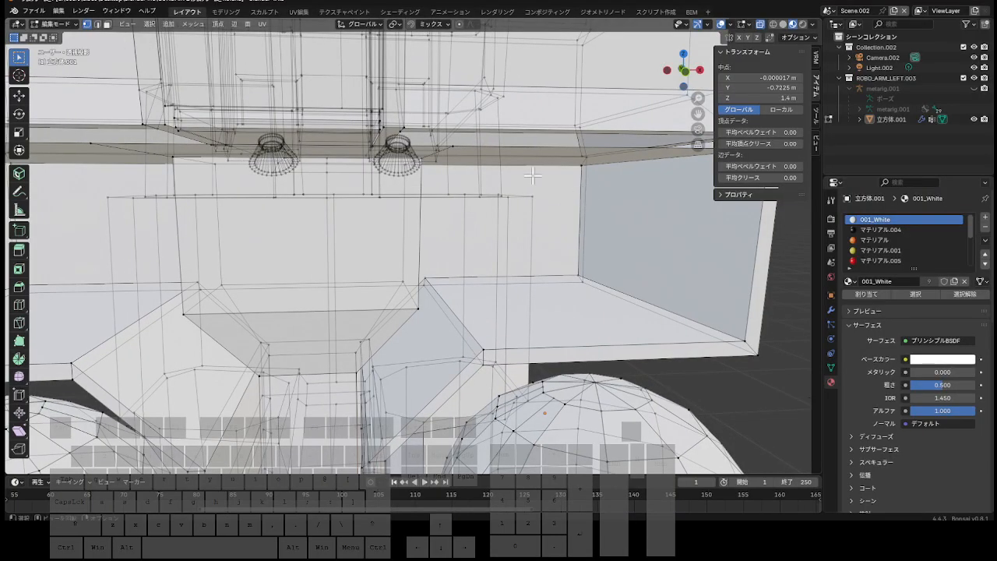
Try beveling the vertical inner rear corner edge of the hollow waist with a width of 0.5 m.
{"action": "left_click", "coordinate": [98, 25]}
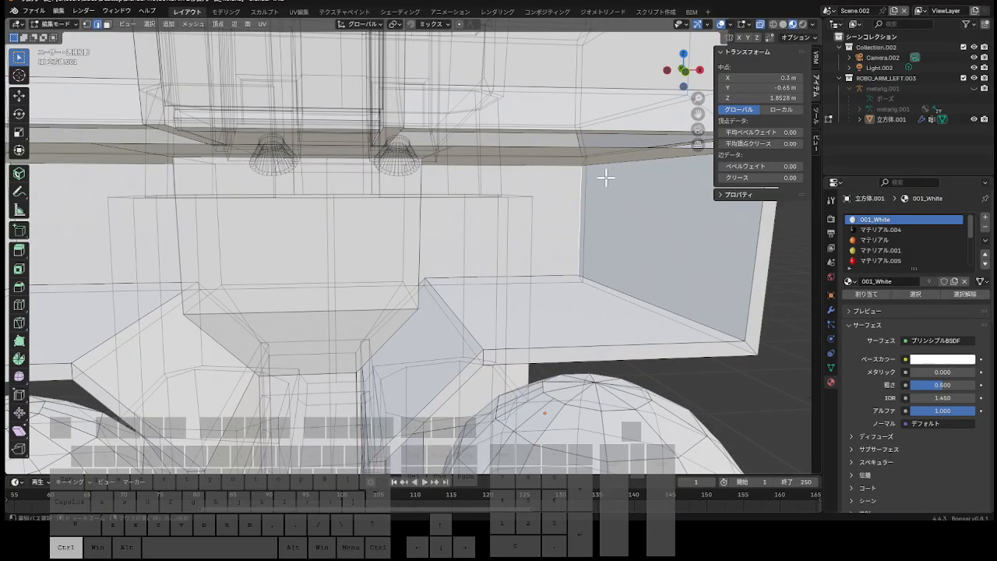
{"action": "key", "text": "ctrl+b"}
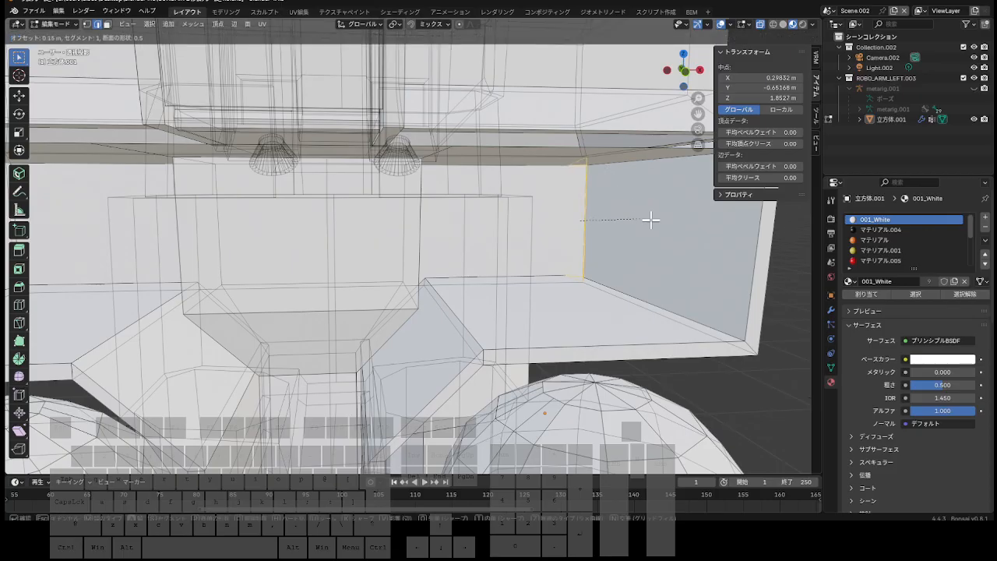
{"action": "left_click", "coordinate": [670, 225]}
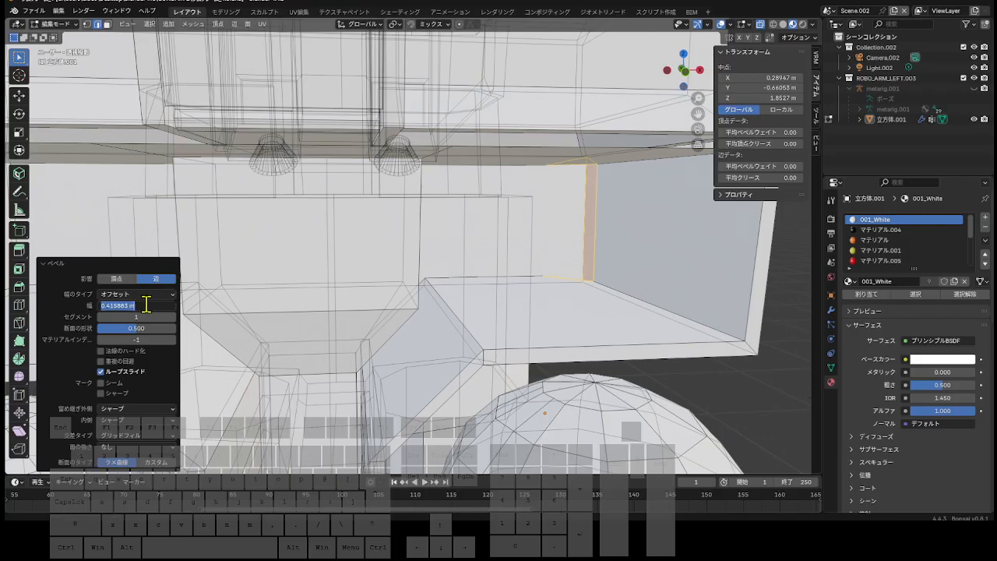
{"action": "type", "text": ".5"}
{"action": "key", "text": "Return"}
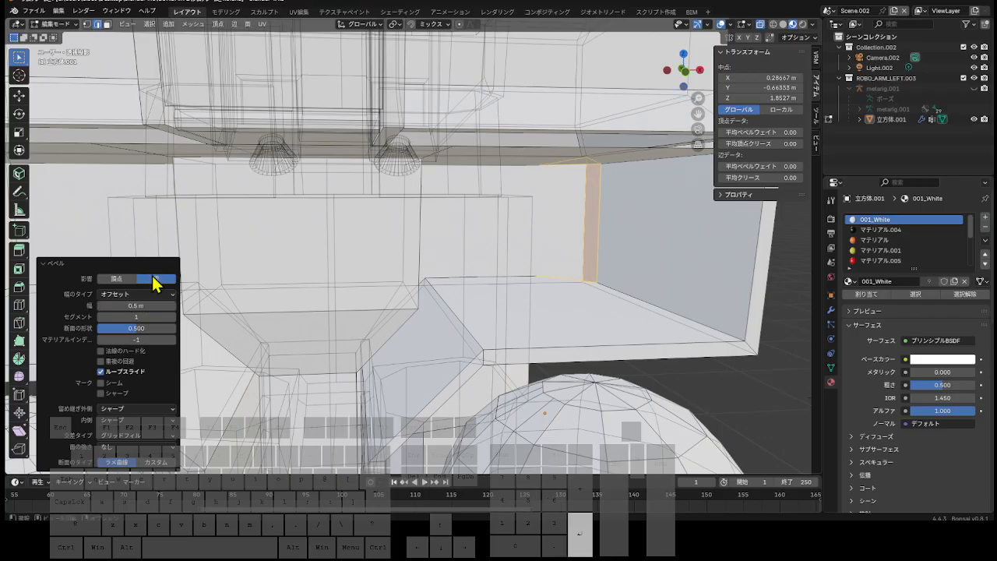
Undo the corner bevel, reselect the same inner rear edge and bevel it again with a width of 0.5 m.
{"action": "middle_click_drag", "start_coordinate": [379, 203], "coordinate": [529, 170]}
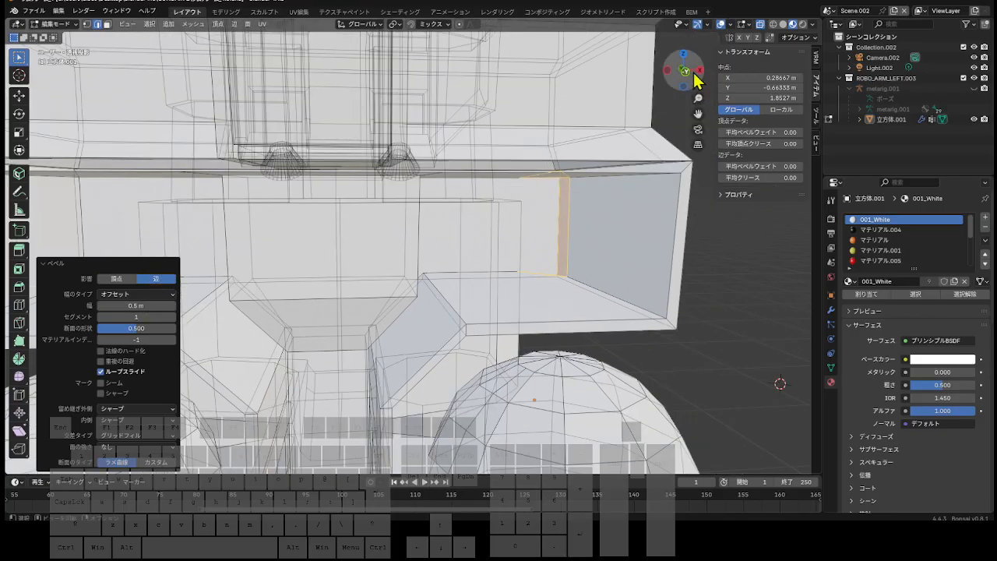
{"action": "mouse_move", "coordinate": [694, 74]}
{"action": "left_mouse_down"}
{"action": "mouse_move", "coordinate": [584, 92]}
{"action": "mouse_move", "coordinate": [536, 79]}
{"action": "mouse_move", "coordinate": [690, 78]}
{"action": "mouse_move", "coordinate": [662, 51]}
{"action": "mouse_move", "coordinate": [680, 68]}
{"action": "mouse_move", "coordinate": [674, 78]}
{"action": "mouse_move", "coordinate": [683, 73]}
{"action": "left_mouse_up"}
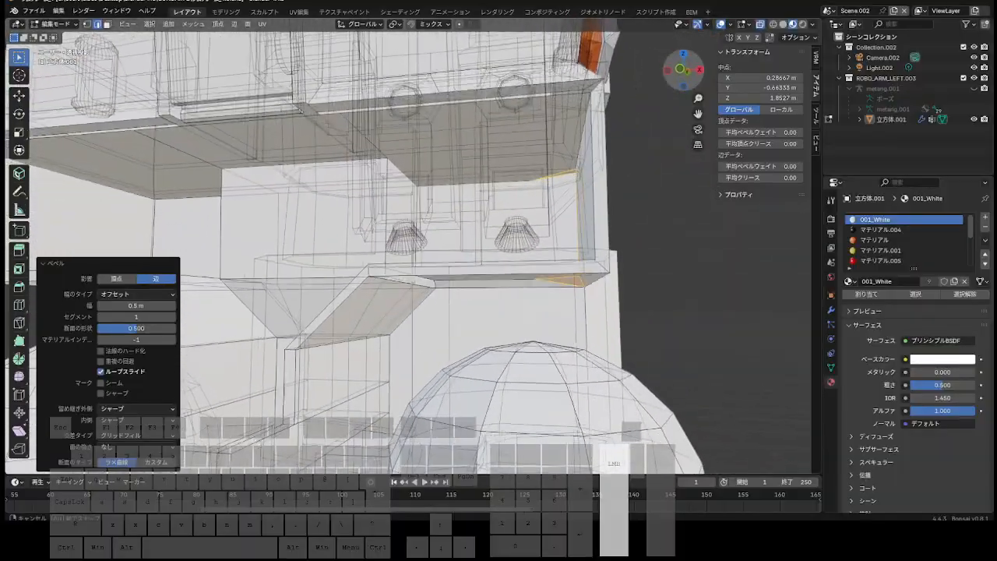
{"action": "left_click_drag", "start_coordinate": [683, 72], "coordinate": [586, 263]}
{"action": "left_click", "coordinate": [574, 261]}
{"action": "key", "text": "ctrl+b"}
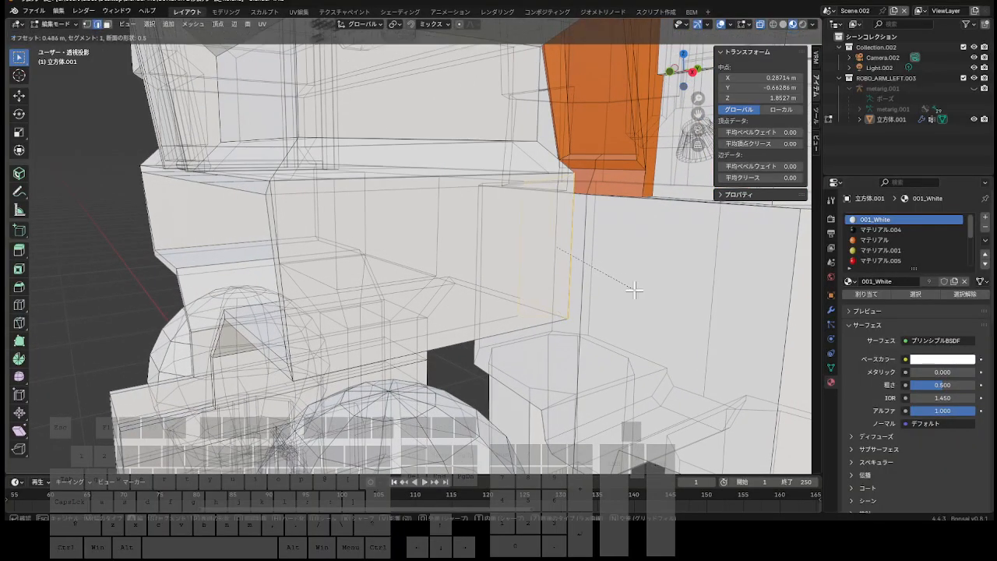
{"action": "left_click", "coordinate": [656, 300]}
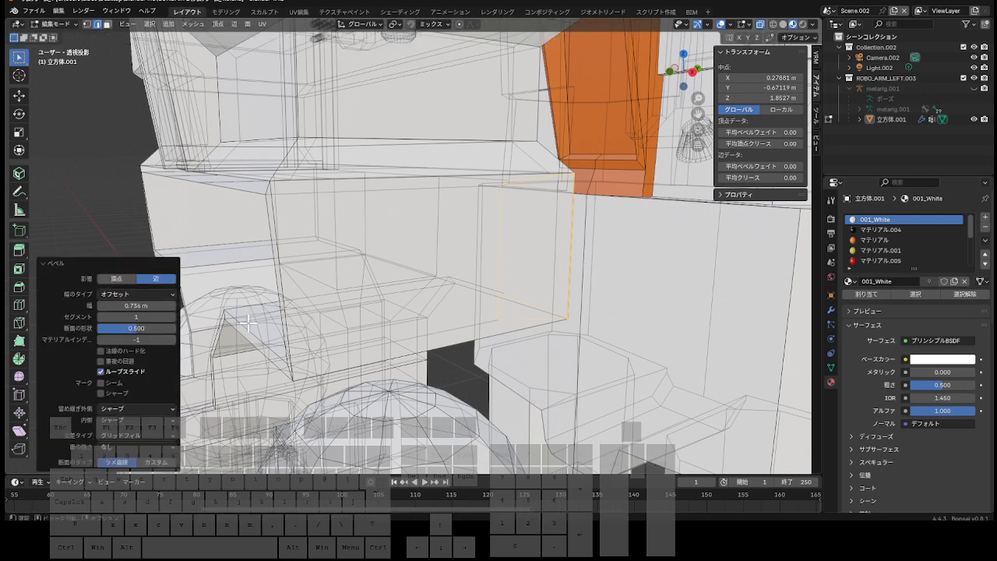
{"action": "left_click", "coordinate": [159, 330]}
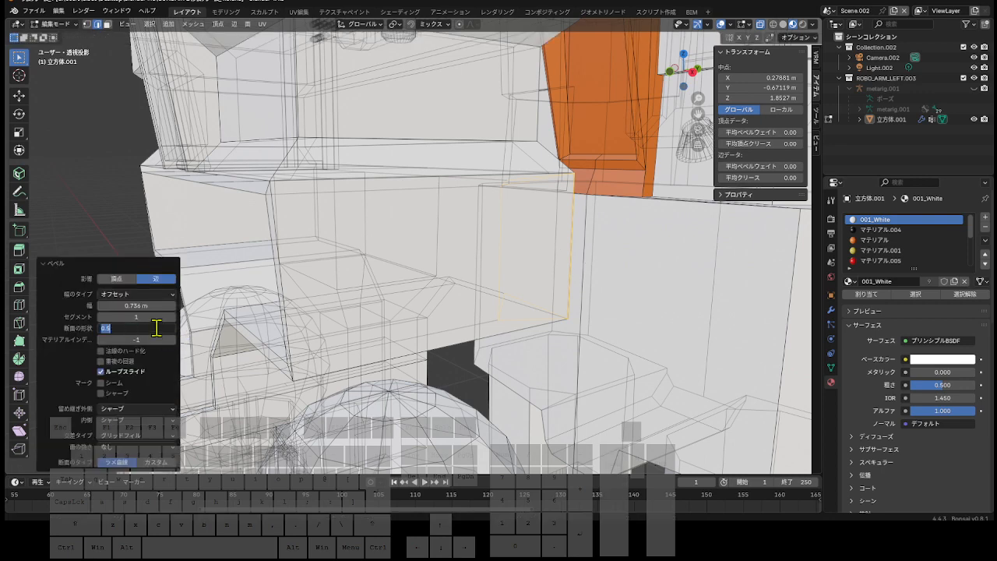
{"action": "left_click", "coordinate": [147, 306]}
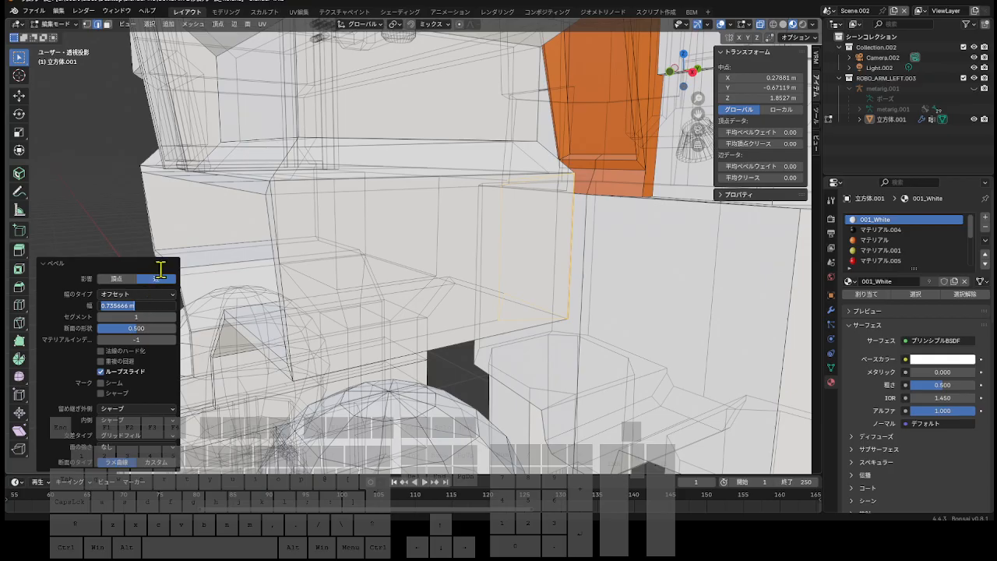
{"action": "type", "text": "0.5"}
{"action": "key", "text": "KP_Enter"}
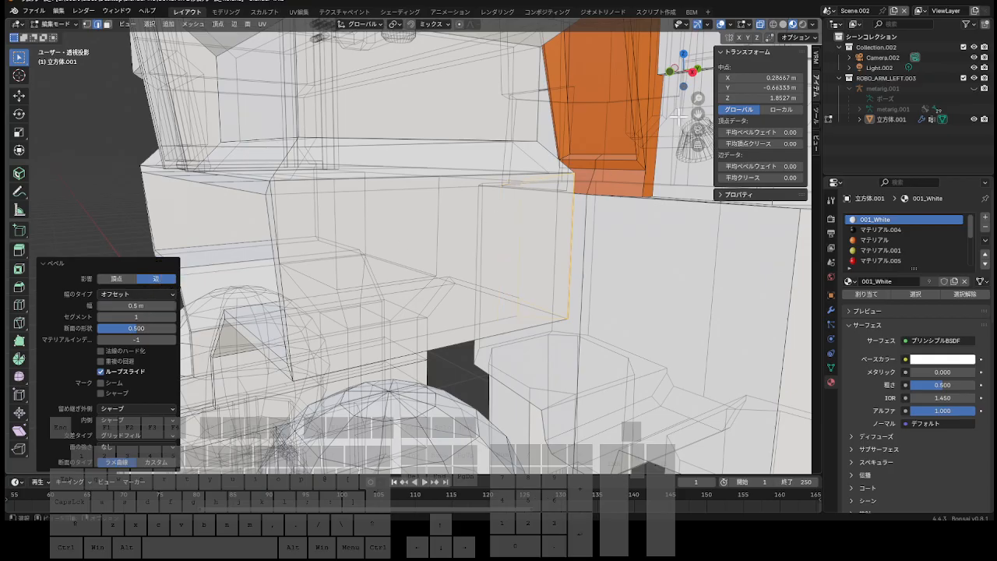
Try poking the hollow waist's rear wall face beside the block and inspect the resulting triangles from several sides.
{"action": "left_click_drag", "start_coordinate": [698, 89], "coordinate": [679, 79]}
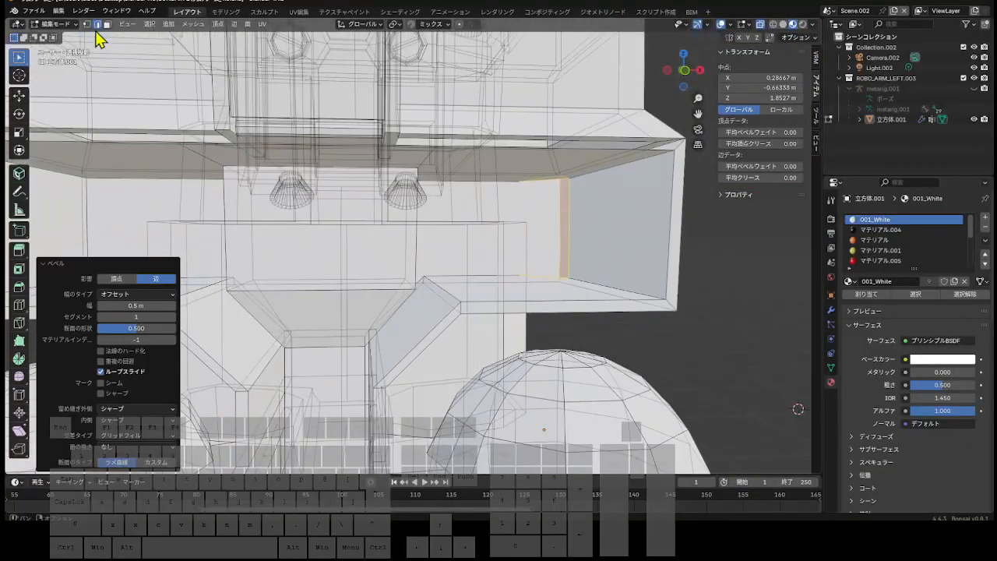
{"action": "left_click", "coordinate": [106, 24]}
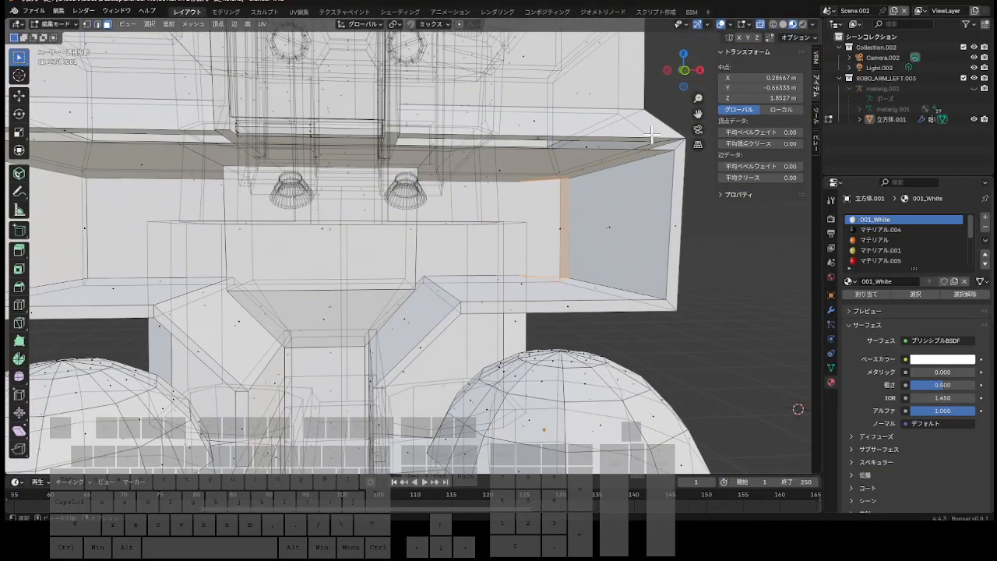
{"action": "mouse_move", "coordinate": [691, 79]}
{"action": "left_mouse_down"}
{"action": "mouse_move", "coordinate": [672, 80]}
{"action": "mouse_move", "coordinate": [691, 92]}
{"action": "mouse_move", "coordinate": [700, 67]}
{"action": "mouse_move", "coordinate": [690, 78]}
{"action": "left_mouse_up"}
{"action": "left_click", "coordinate": [760, 25]}
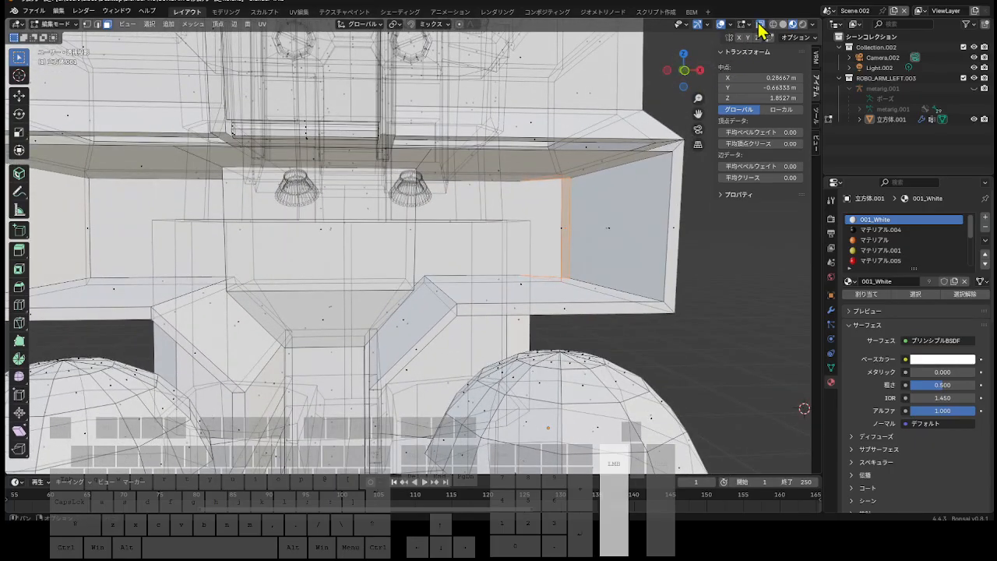
{"action": "left_click", "coordinate": [537, 210]}
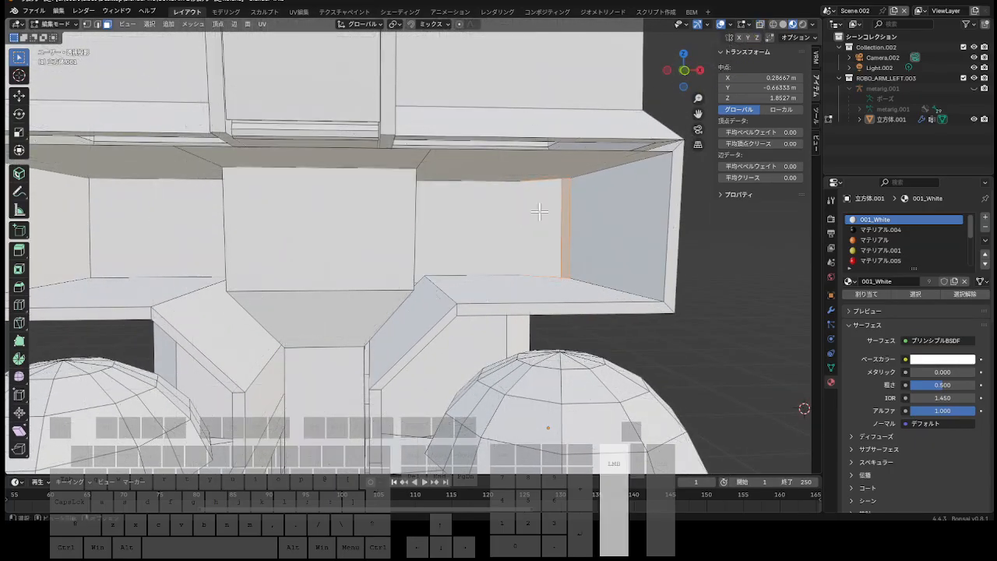
{"action": "right_click", "coordinate": [489, 218]}
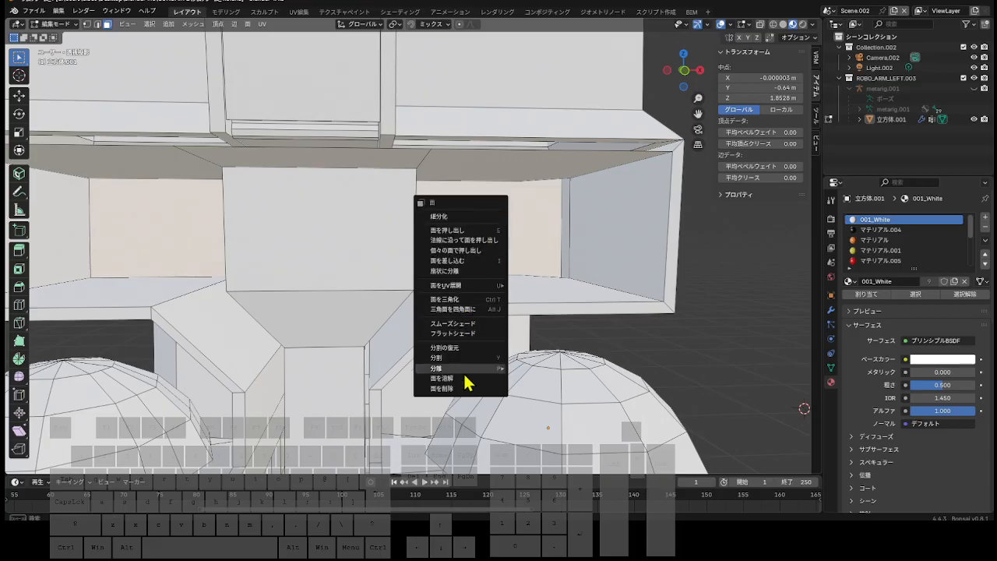
{"action": "left_click", "coordinate": [466, 271]}
{"action": "scroll", "coordinate": [539, 259], "scroll_direction": "up", "scroll_amount": 3}
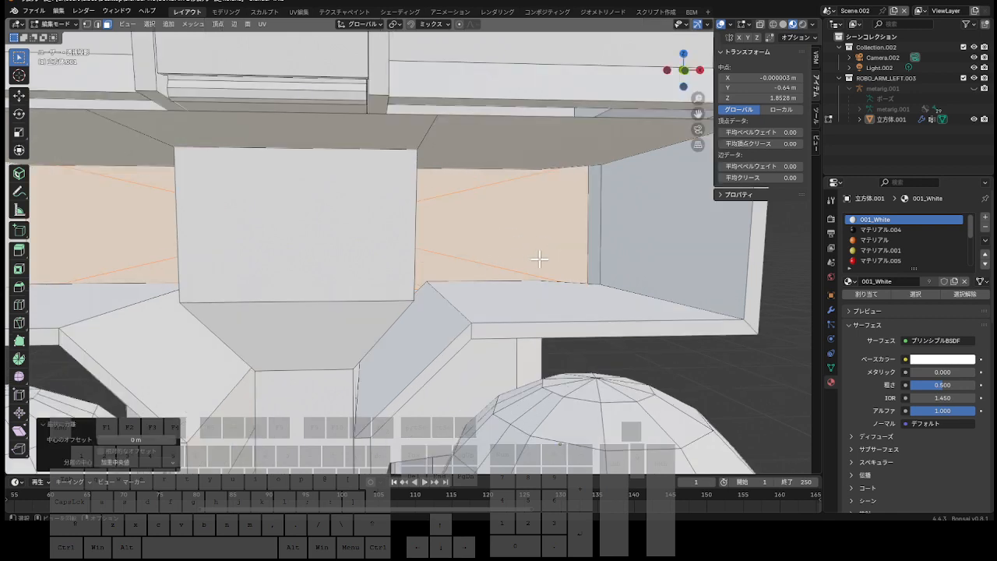
{"action": "left_click_drag", "start_coordinate": [689, 82], "coordinate": [666, 103]}
{"action": "left_click_drag", "start_coordinate": [431, 431], "coordinate": [570, 434]}
{"action": "left_click", "coordinate": [760, 25]}
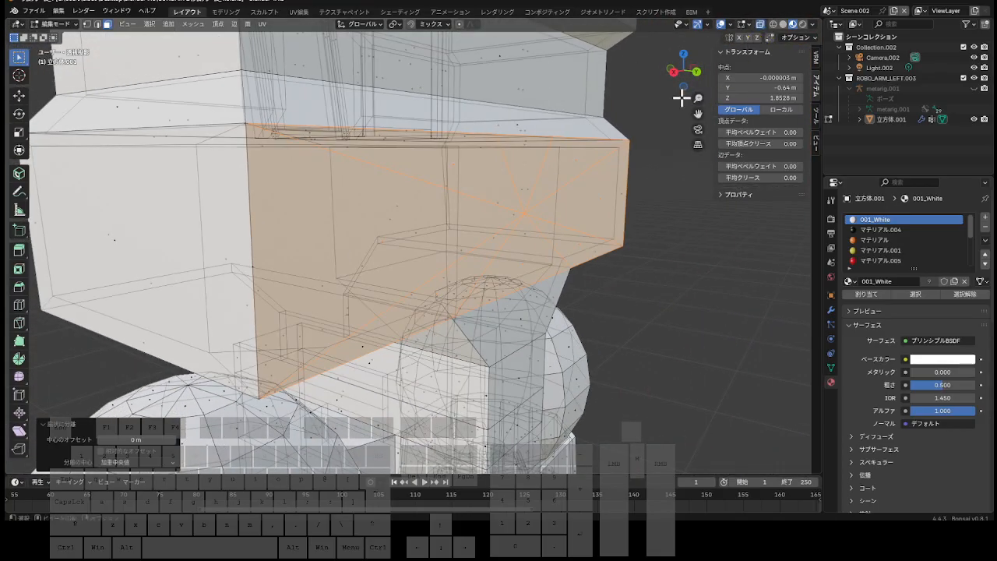
Undo the face poke and corner bevel, and try moving the hollow waist's inner rear corner edge freely.
{"action": "left_click_drag", "start_coordinate": [685, 82], "coordinate": [646, 89]}
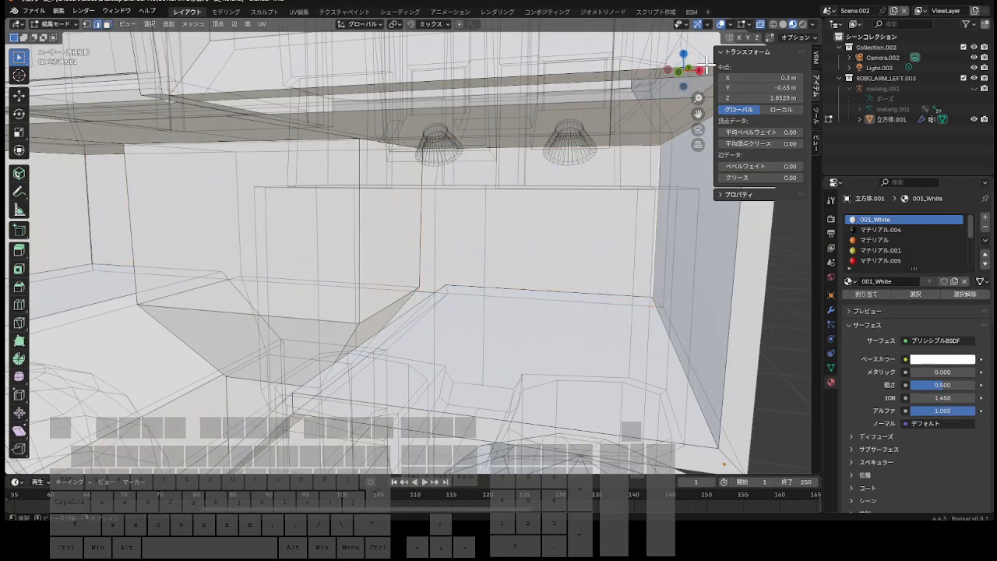
{"action": "left_click_drag", "start_coordinate": [699, 68], "coordinate": [681, 87]}
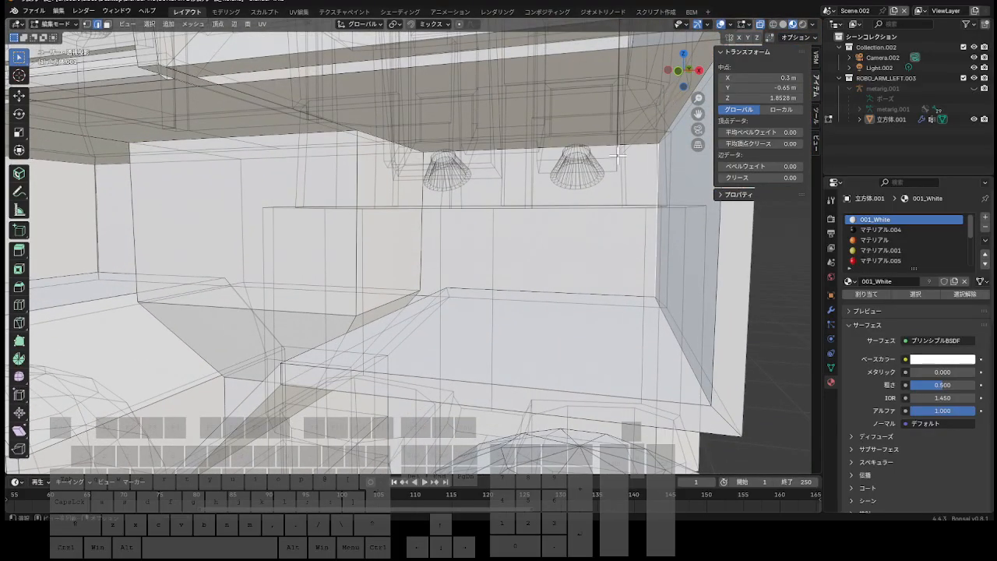
{"action": "key", "text": "g"}
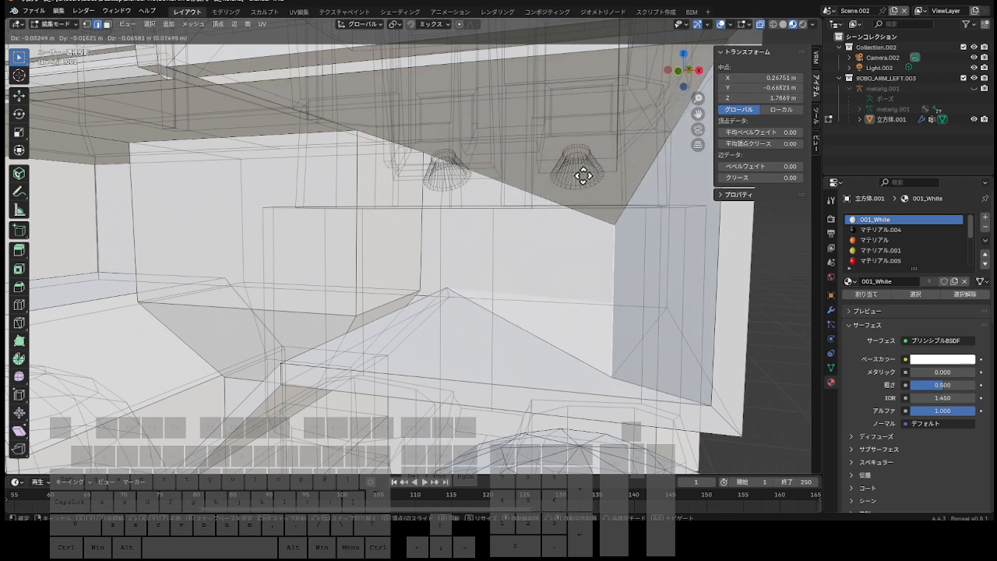
{"action": "left_click", "coordinate": [607, 90]}
{"action": "scroll", "coordinate": [590, 117], "scroll_direction": "down", "scroll_amount": 2}
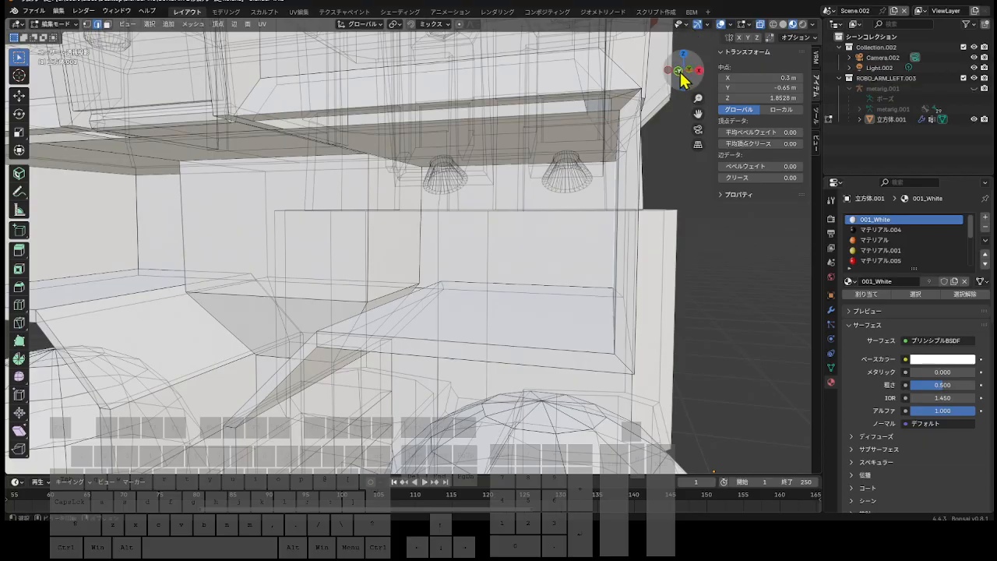
{"action": "left_click_drag", "start_coordinate": [682, 74], "coordinate": [637, 99]}
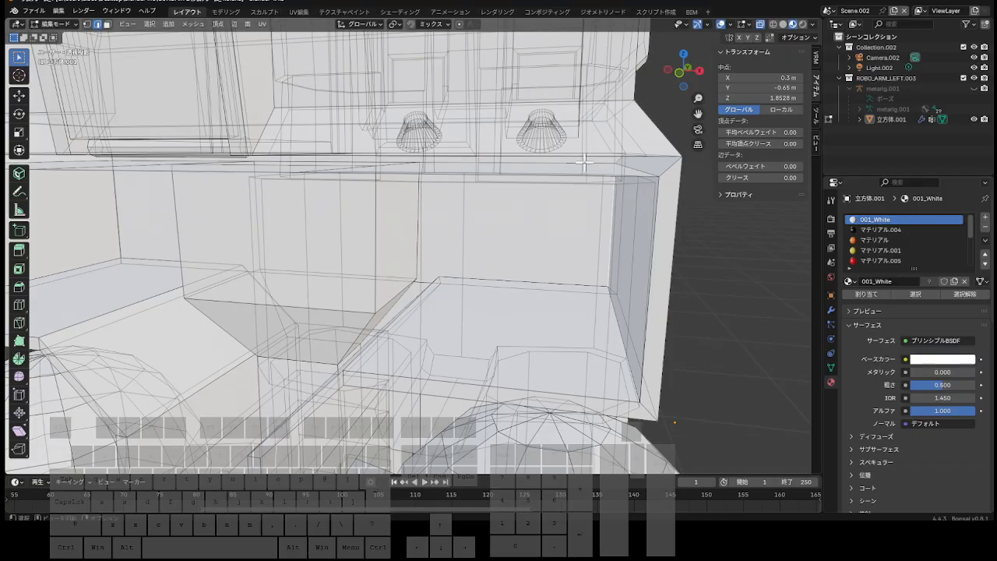
Try moving the upper inner rear edge of the hollow waist freely and inspect the cavity from several sides.
{"action": "key", "text": "g"}
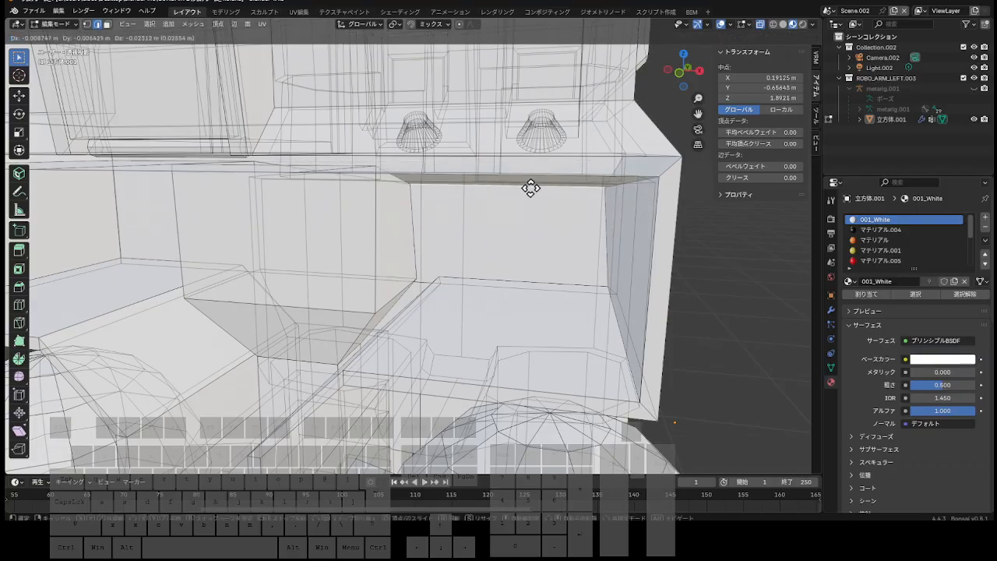
{"action": "left_click", "coordinate": [551, 182]}
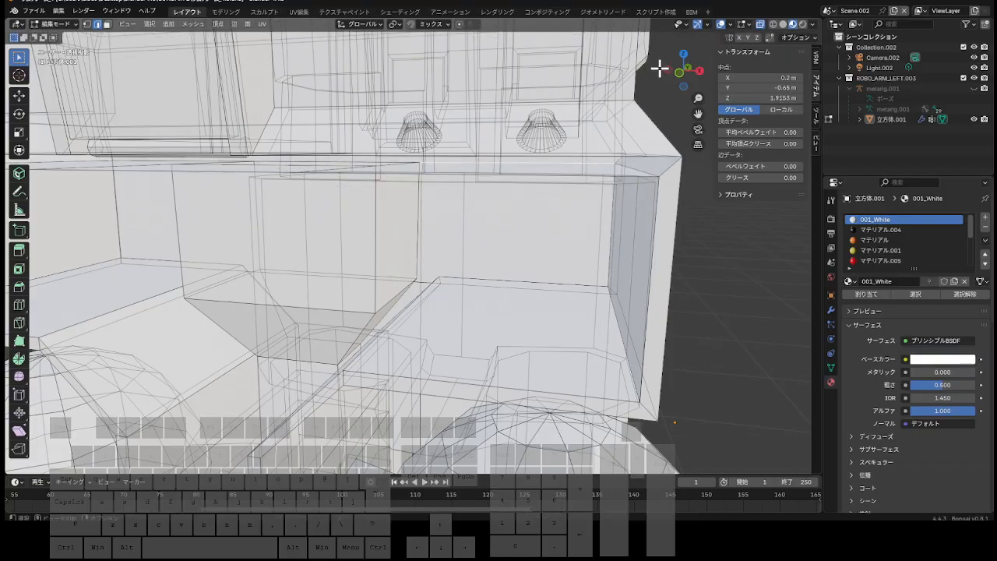
{"action": "left_click_drag", "start_coordinate": [679, 80], "coordinate": [679, 106]}
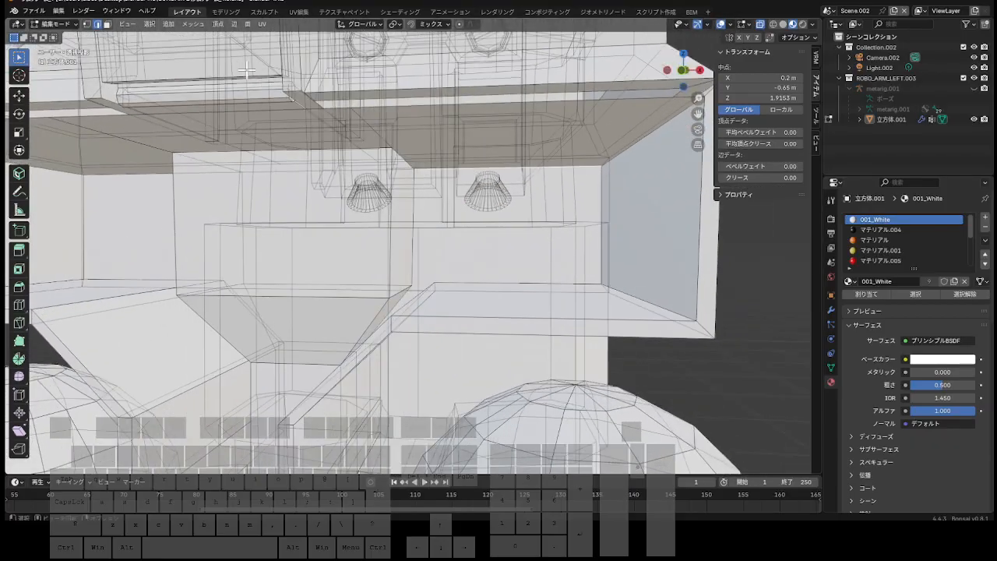
{"action": "left_click", "coordinate": [86, 24]}
{"action": "scroll", "coordinate": [616, 90], "scroll_direction": "down", "scroll_amount": 3}
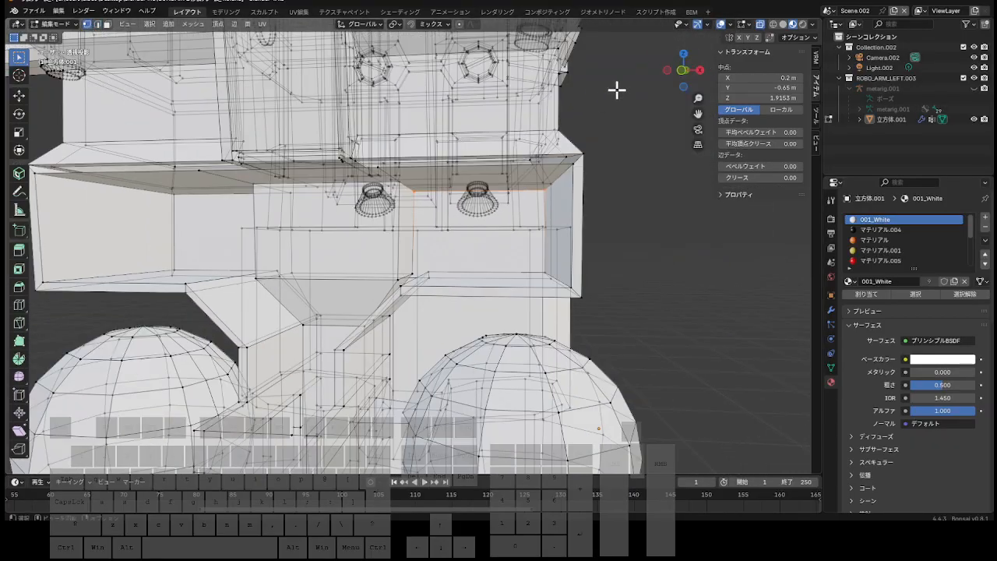
{"action": "left_click_drag", "start_coordinate": [679, 85], "coordinate": [586, 84]}
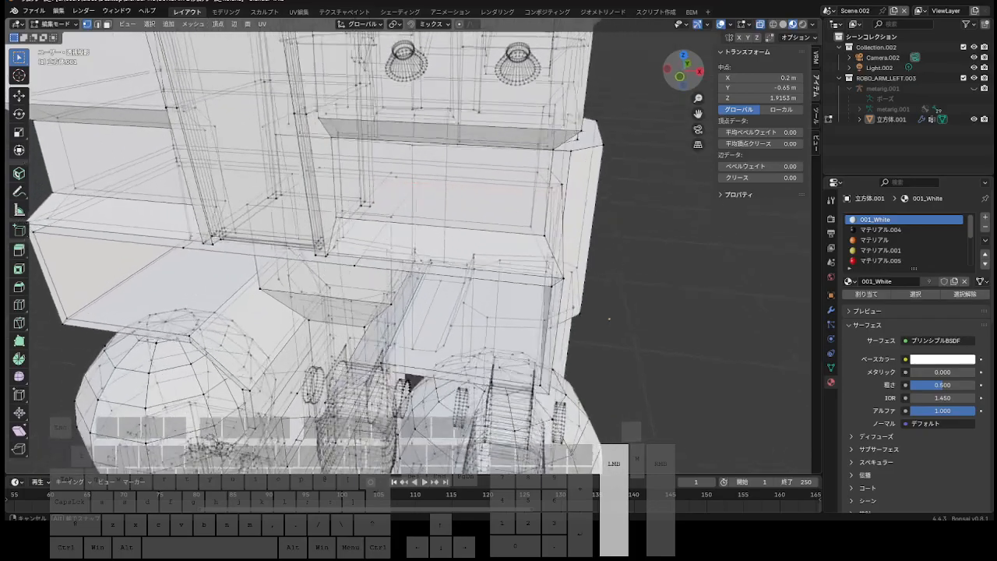
{"action": "mouse_move", "coordinate": [683, 70]}
{"action": "left_mouse_down"}
{"action": "mouse_move", "coordinate": [691, 47]}
{"action": "mouse_move", "coordinate": [694, 61]}
{"action": "left_mouse_up"}
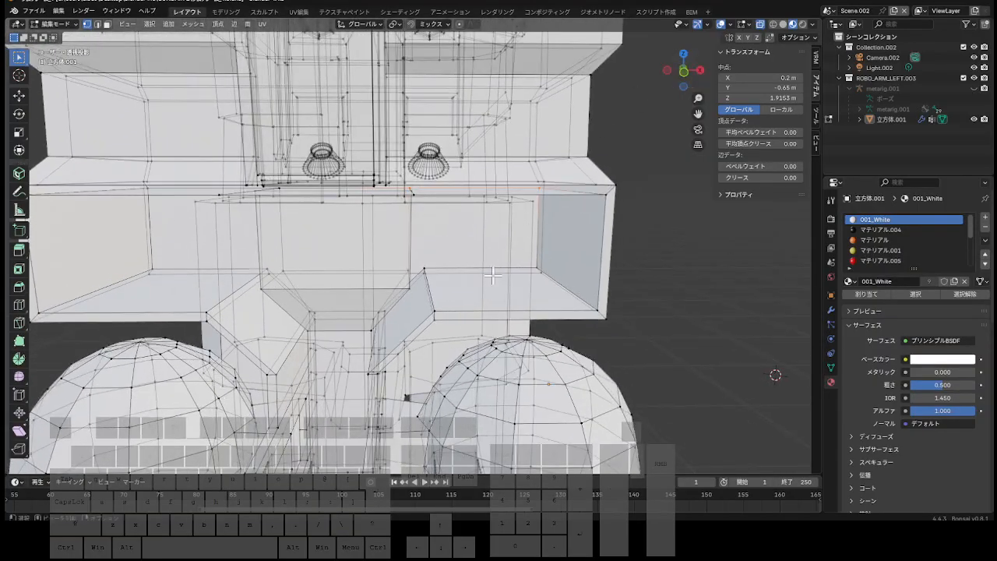
Duplicate the floor face of the waist cavity beside the central block and offset the copy 0.001 m along Z.
{"action": "left_click", "coordinate": [107, 25]}
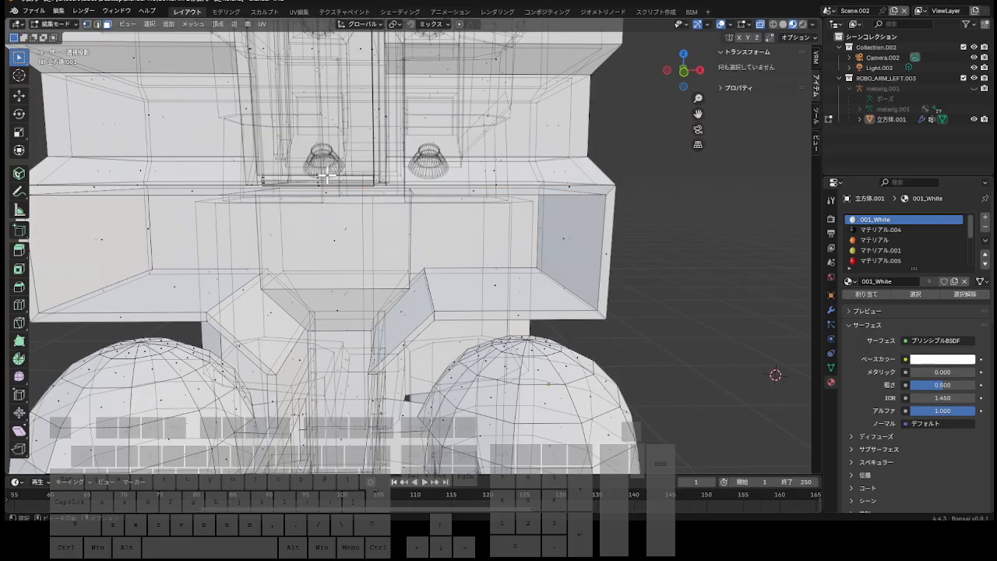
{"action": "left_click", "coordinate": [497, 285]}
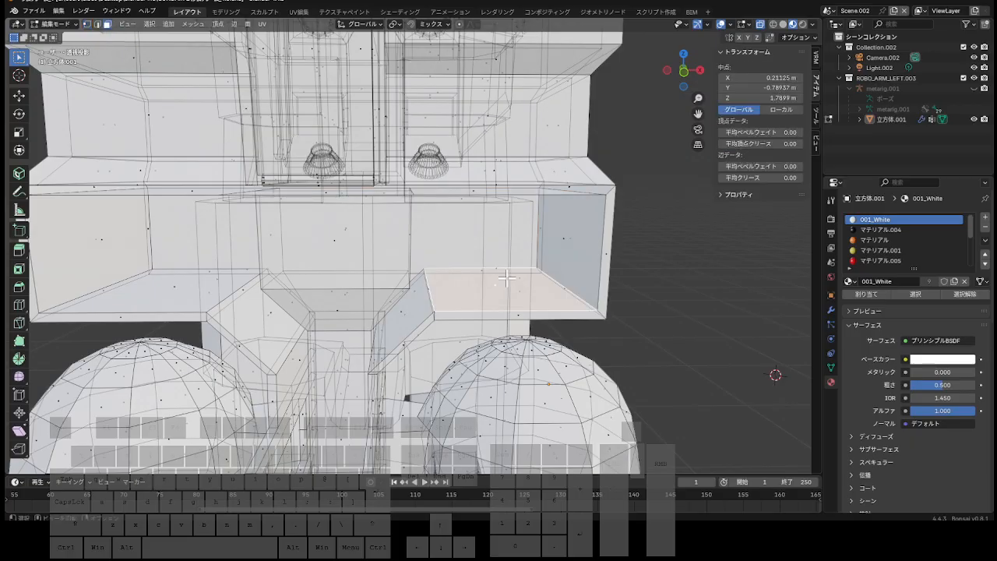
{"action": "key", "text": "shift"}
{"action": "key", "text": "shift+d"}
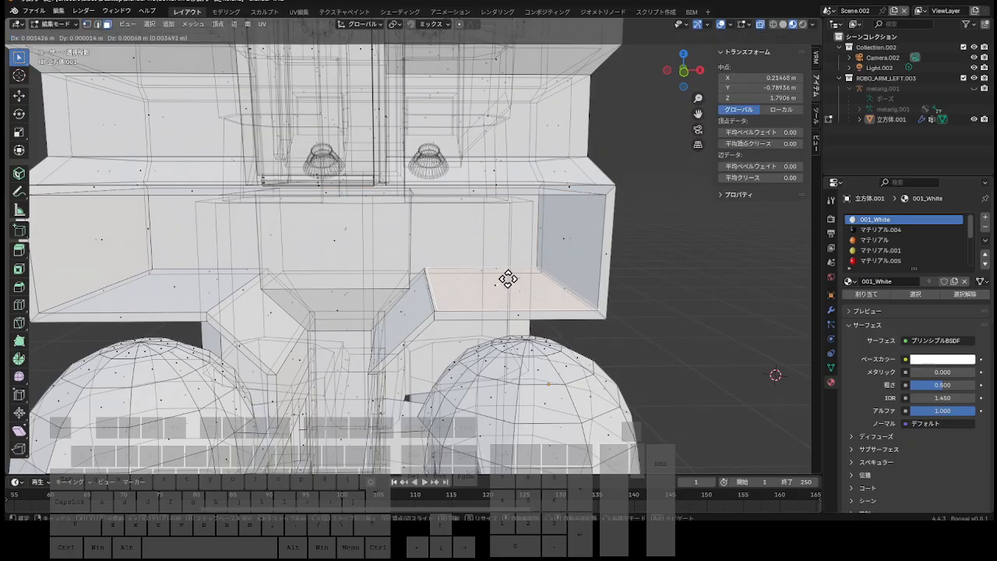
{"action": "key", "text": "z"}
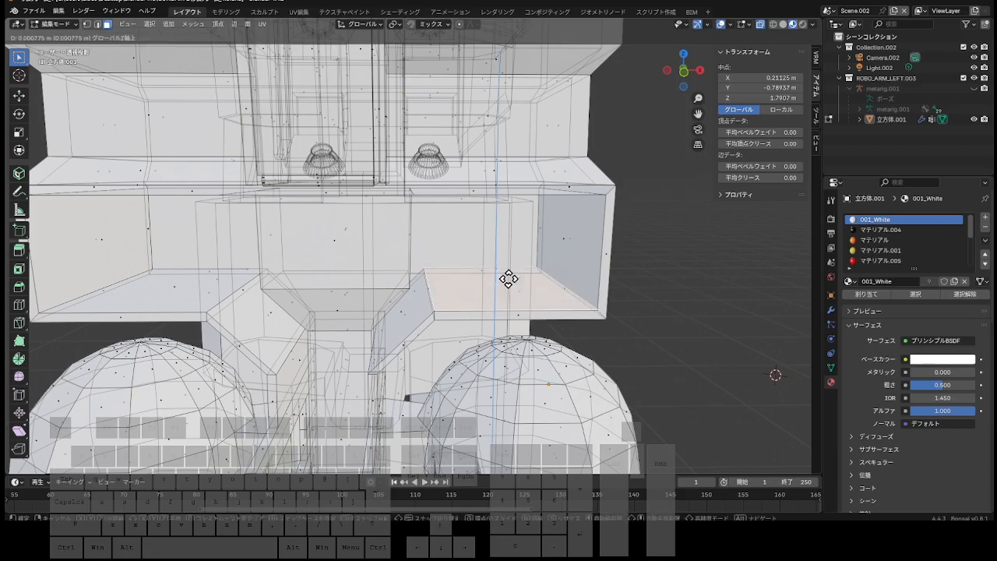
{"action": "left_click", "coordinate": [508, 278]}
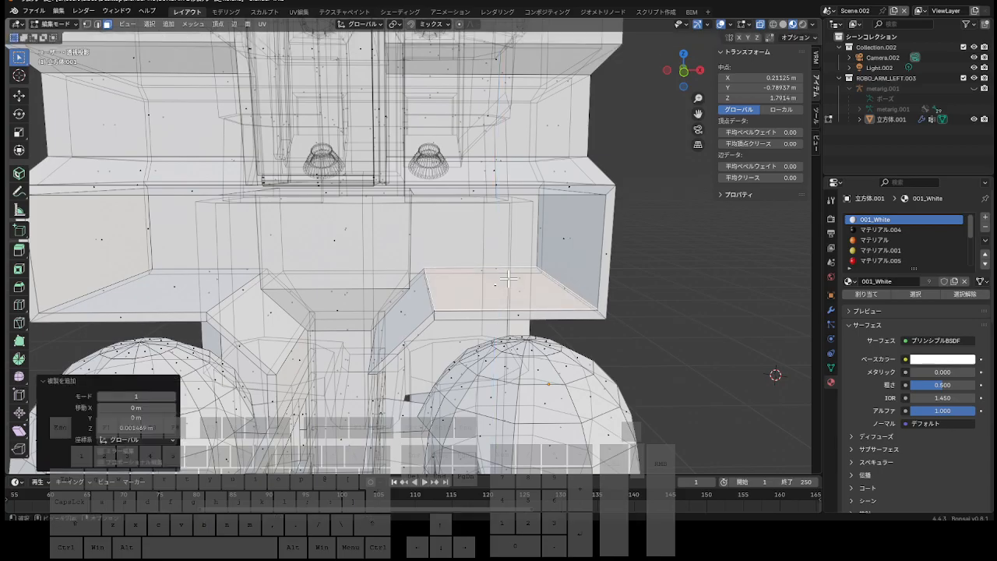
{"action": "left_click", "coordinate": [150, 428]}
{"action": "left_click_drag", "start_coordinate": [115, 431], "coordinate": [195, 445]}
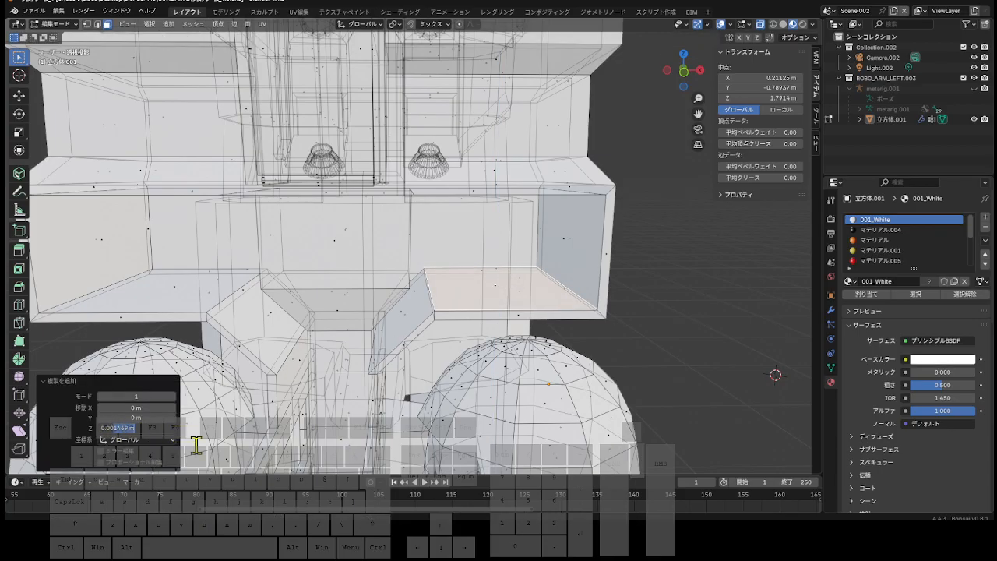
{"action": "type", "text": "1"}
{"action": "key", "text": "Return"}
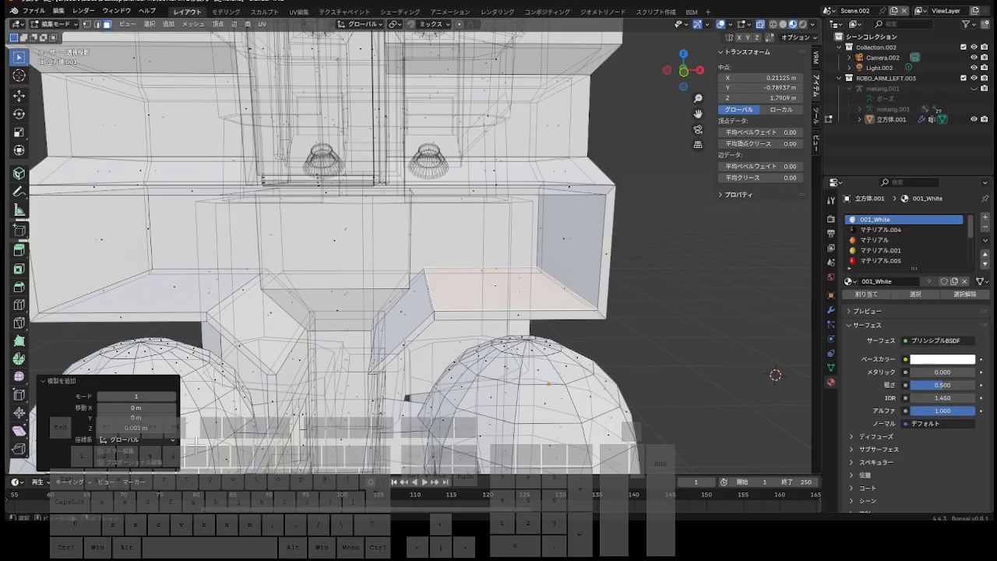
Extrude the duplicated floor face 0.12 m upward along Z to form a box inside the cavity.
{"action": "left_click", "coordinate": [690, 81]}
{"action": "scroll", "coordinate": [623, 240], "scroll_direction": "up", "scroll_amount": 1}
{"action": "left_click_drag", "start_coordinate": [698, 114], "coordinate": [681, 163]}
{"action": "left_click_drag", "start_coordinate": [686, 71], "coordinate": [695, 70]}
{"action": "key", "text": "e"}
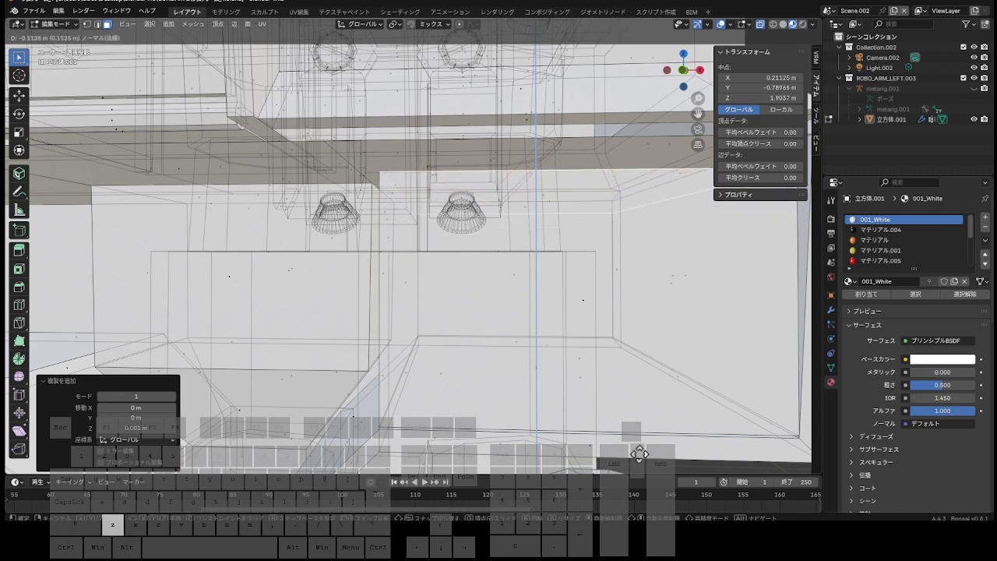
{"action": "key", "text": "z"}
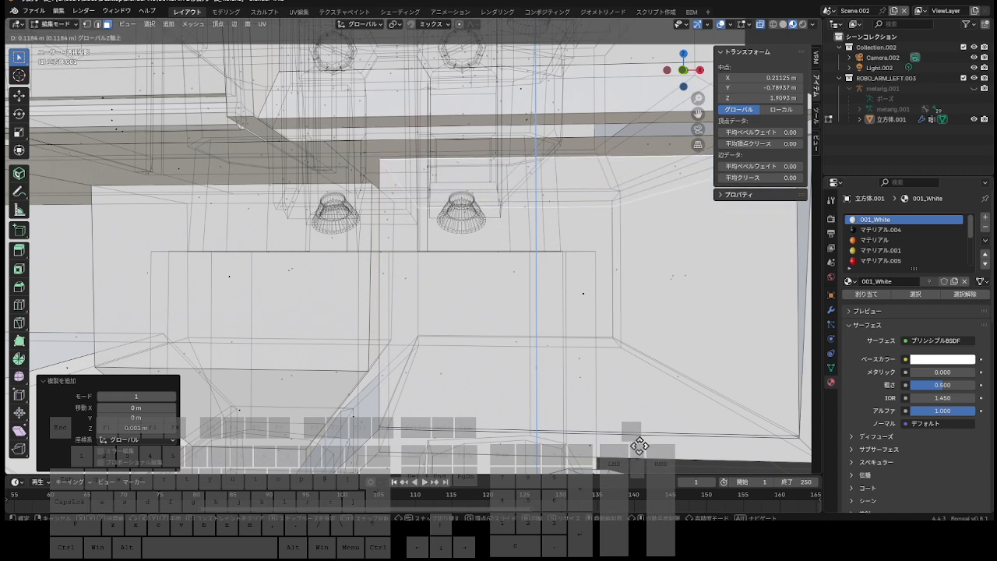
{"action": "left_click", "coordinate": [639, 445]}
{"action": "left_click", "coordinate": [158, 427]}
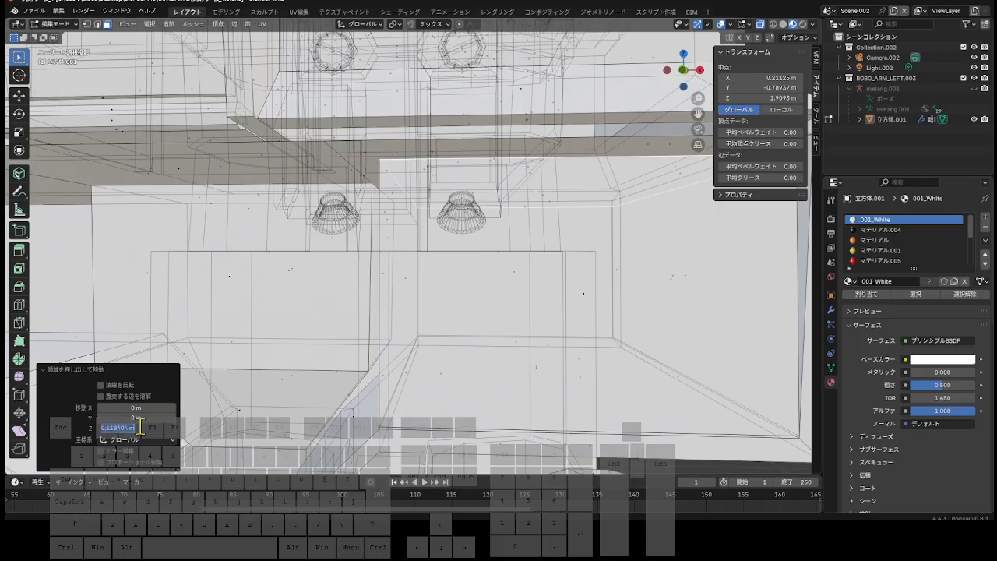
{"action": "left_click_drag", "start_coordinate": [109, 427], "coordinate": [206, 432]}
{"action": "type", "text": "12"}
{"action": "key", "text": "Return"}
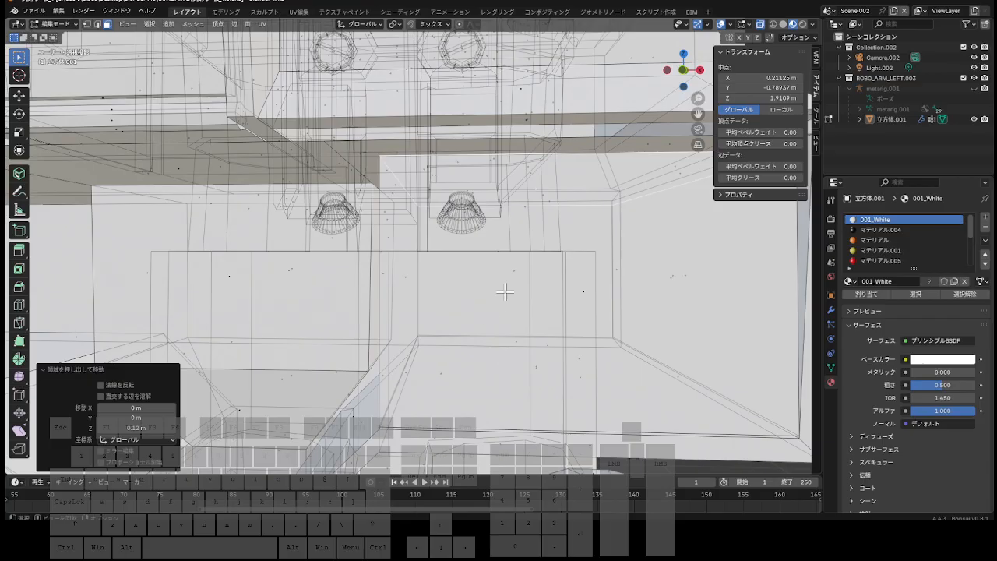
Check the new box from the front and side, and move its rear face -0.005 m along Y.
{"action": "left_click", "coordinate": [683, 71]}
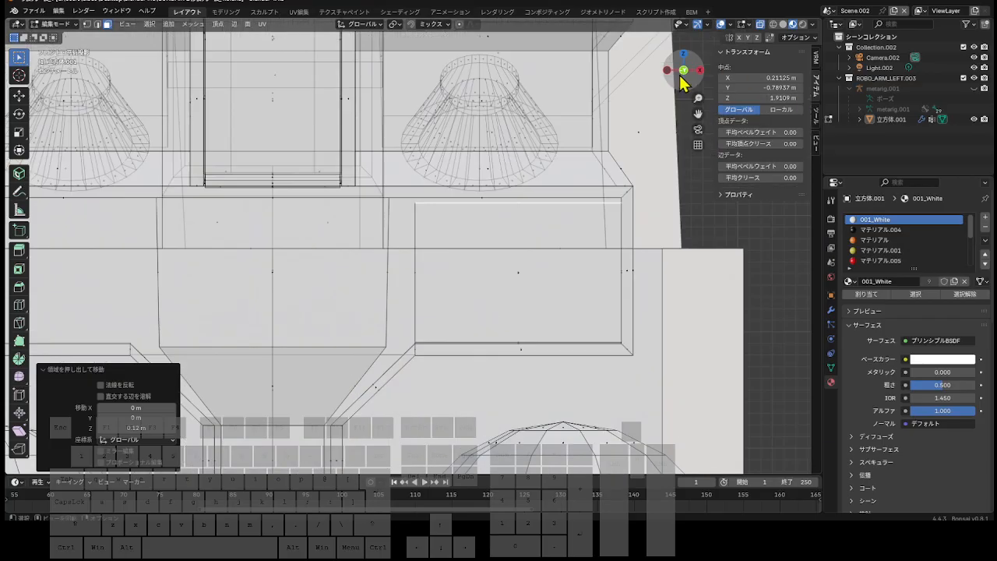
{"action": "scroll", "coordinate": [632, 151], "scroll_direction": "up", "scroll_amount": 4}
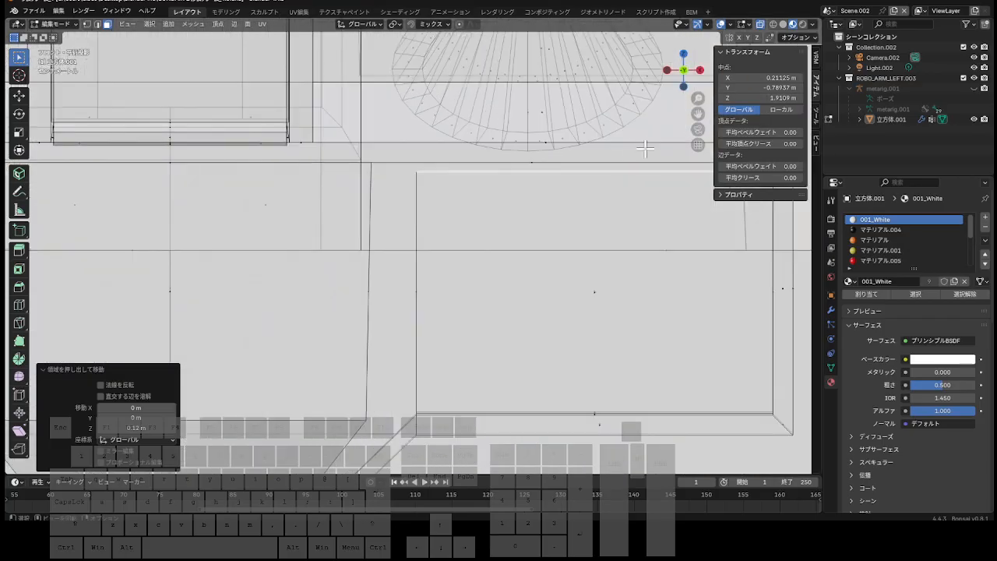
{"action": "left_click_drag", "start_coordinate": [698, 114], "coordinate": [644, 76]}
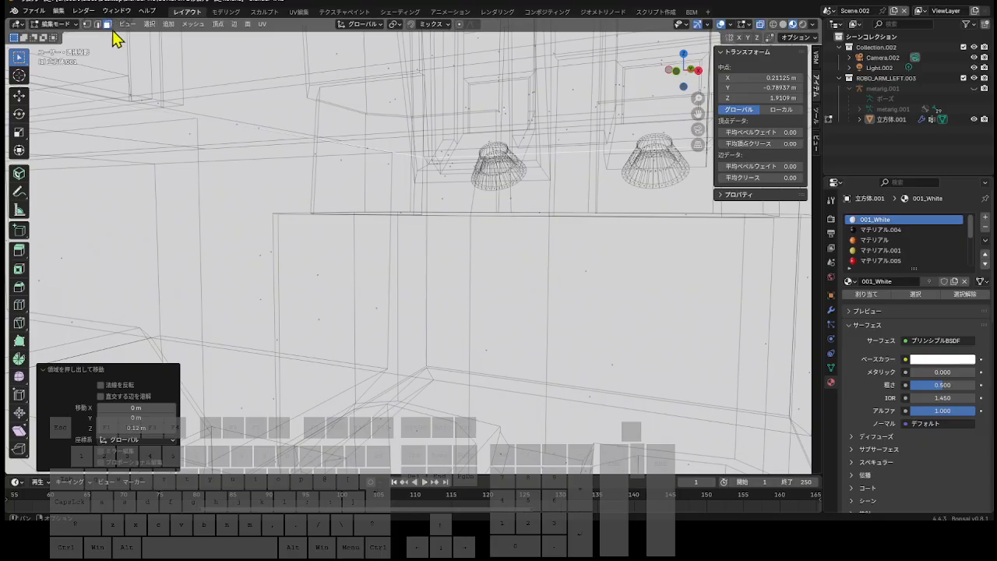
{"action": "scroll", "coordinate": [586, 263], "scroll_direction": "down", "scroll_amount": 2}
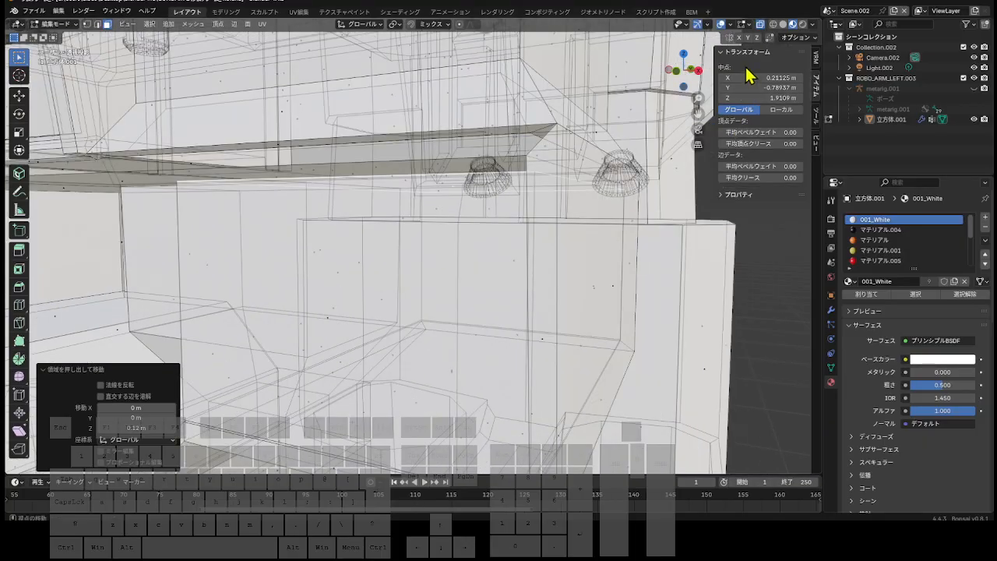
{"action": "mouse_move", "coordinate": [683, 77]}
{"action": "left_mouse_down"}
{"action": "mouse_move", "coordinate": [696, 84]}
{"action": "mouse_move", "coordinate": [683, 73]}
{"action": "left_mouse_up"}
{"action": "left_click", "coordinate": [492, 260]}
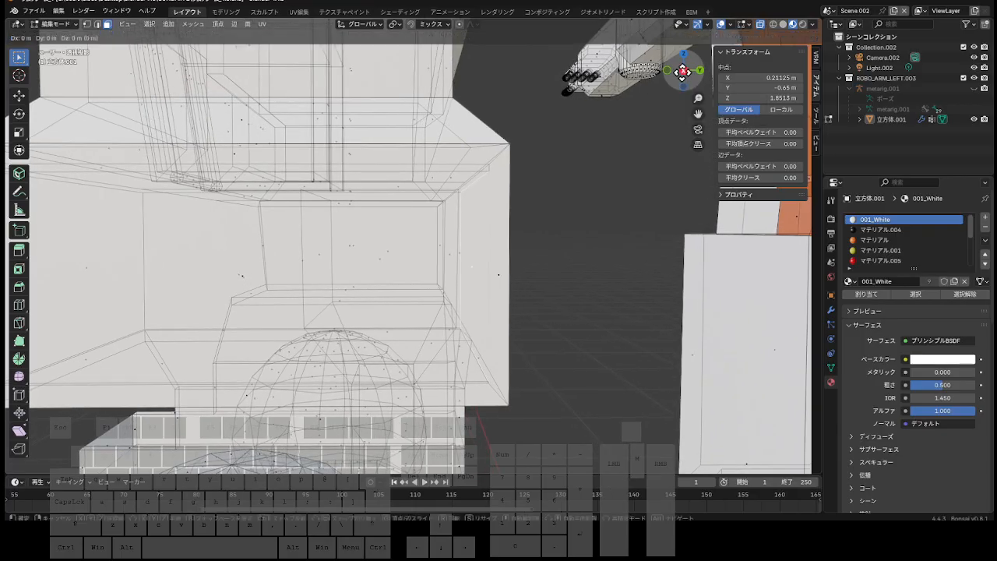
{"action": "key", "text": "g"}
{"action": "key", "text": "y"}
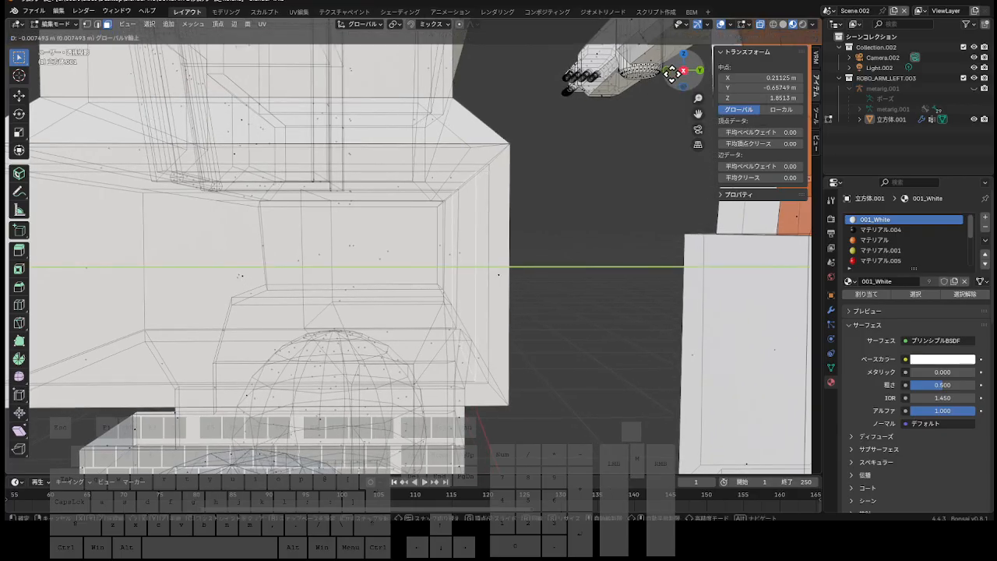
{"action": "left_click", "coordinate": [522, 250]}
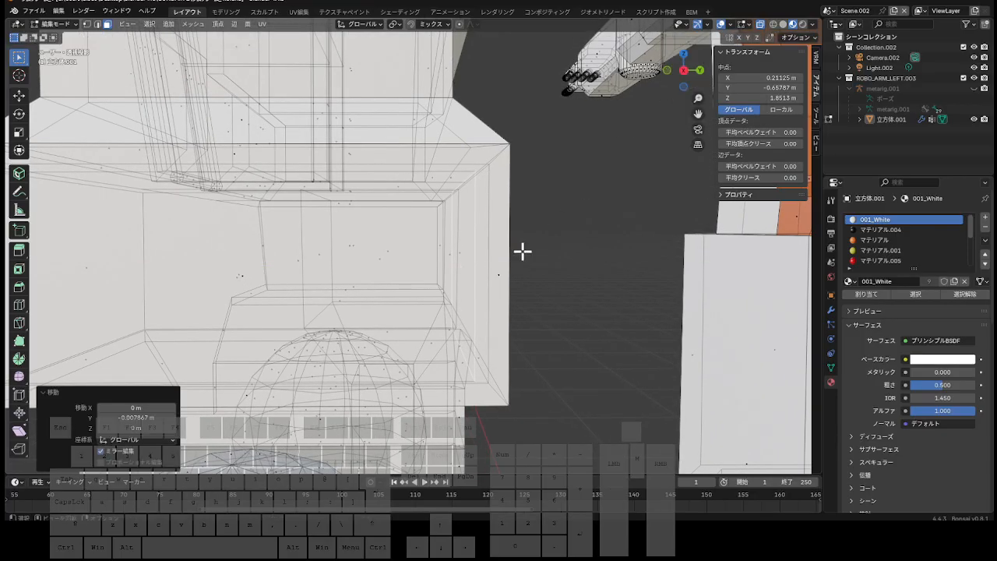
{"action": "left_click", "coordinate": [135, 418]}
{"action": "left_click_drag", "start_coordinate": [117, 417], "coordinate": [196, 425]}
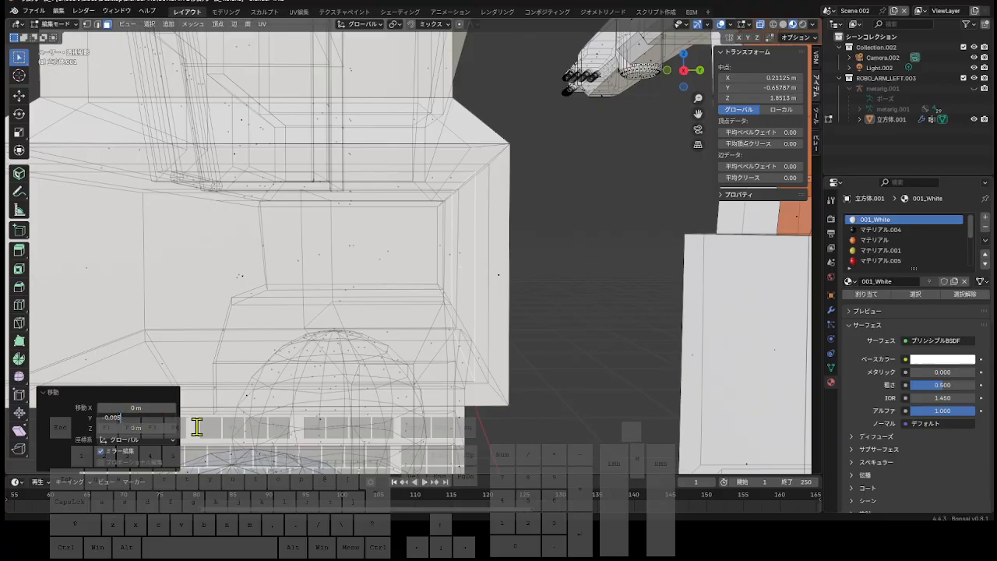
{"action": "key", "text": "Return"}
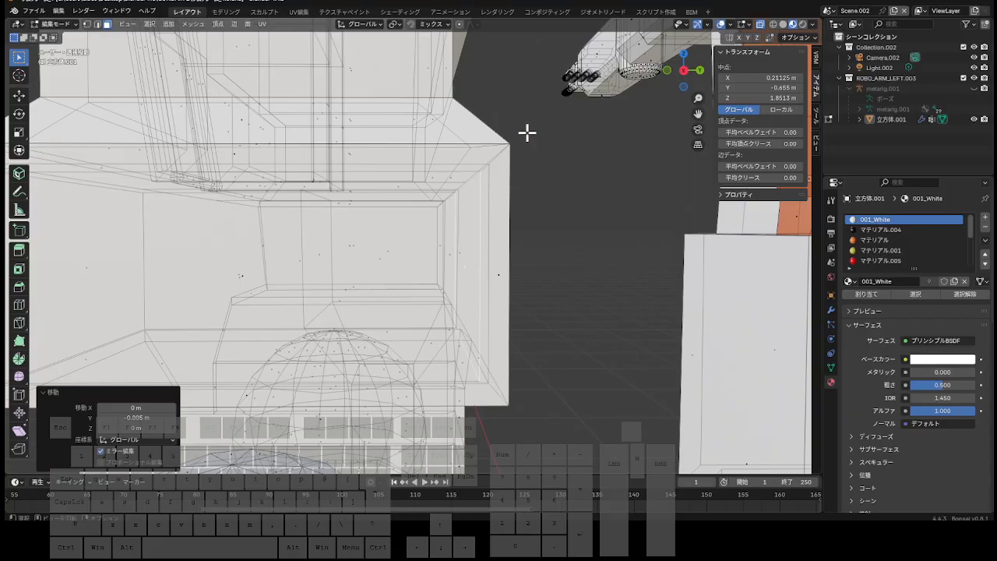
Move the new box's outer side face -0.005 m along X, away from the cavity's outer wall.
{"action": "left_click_drag", "start_coordinate": [684, 78], "coordinate": [642, 123]}
{"action": "left_click", "coordinate": [645, 249]}
{"action": "left_click_drag", "start_coordinate": [692, 88], "coordinate": [659, 118]}
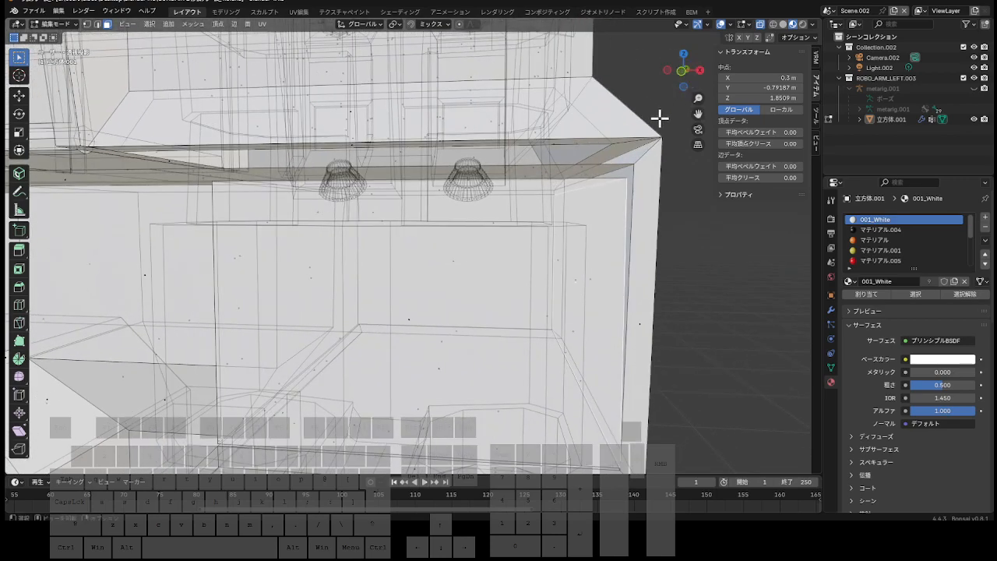
{"action": "key", "text": "g"}
{"action": "key", "text": "x"}
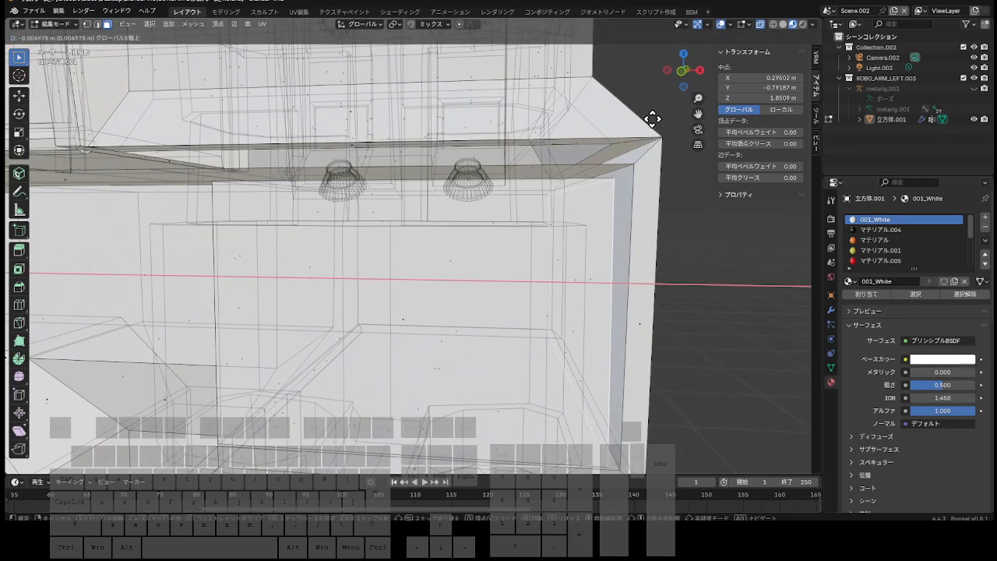
{"action": "left_click", "coordinate": [653, 120]}
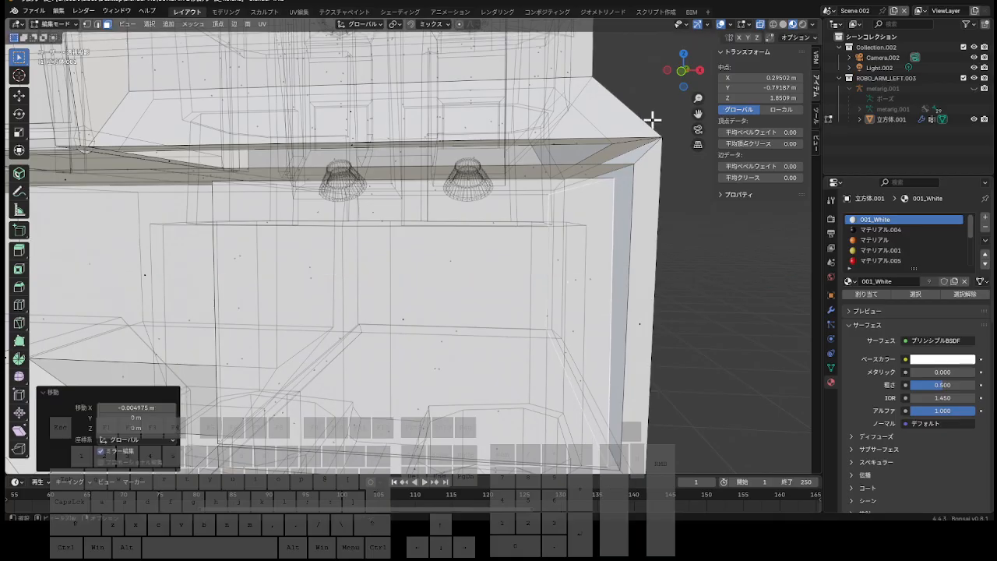
{"action": "left_click", "coordinate": [153, 409]}
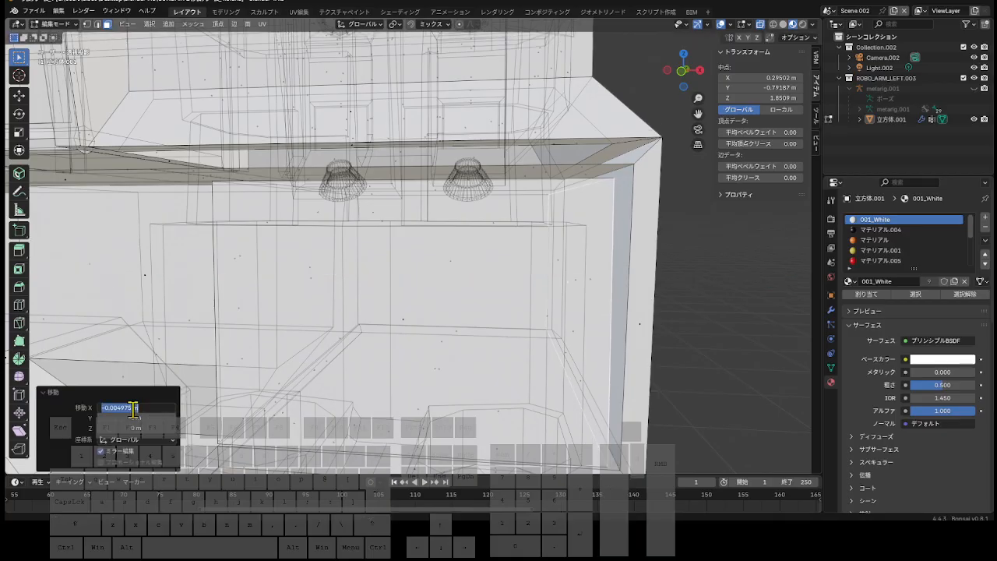
{"action": "left_click_drag", "start_coordinate": [117, 407], "coordinate": [167, 408]}
{"action": "key", "text": "Return"}
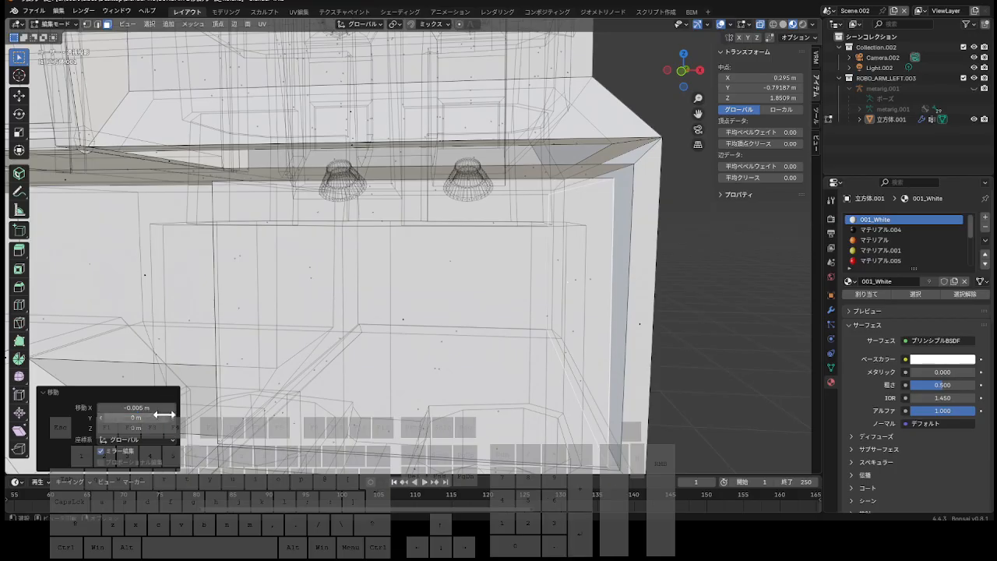
Move the new box's inner side face, next to the central block, 0.005 m along X.
{"action": "left_click_drag", "start_coordinate": [682, 81], "coordinate": [658, 73]}
{"action": "left_click", "coordinate": [386, 265]}
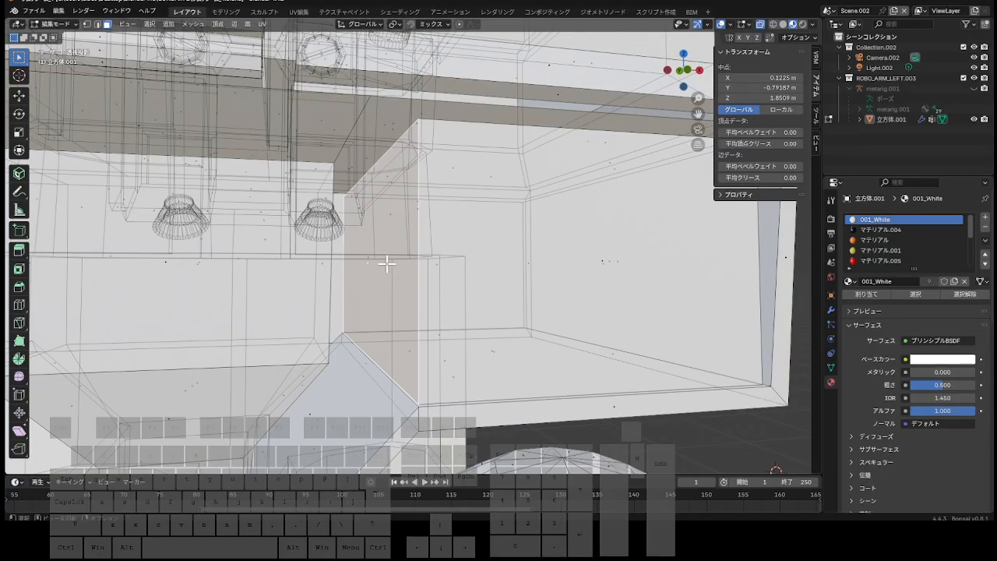
{"action": "key", "text": "g"}
{"action": "key", "text": "x"}
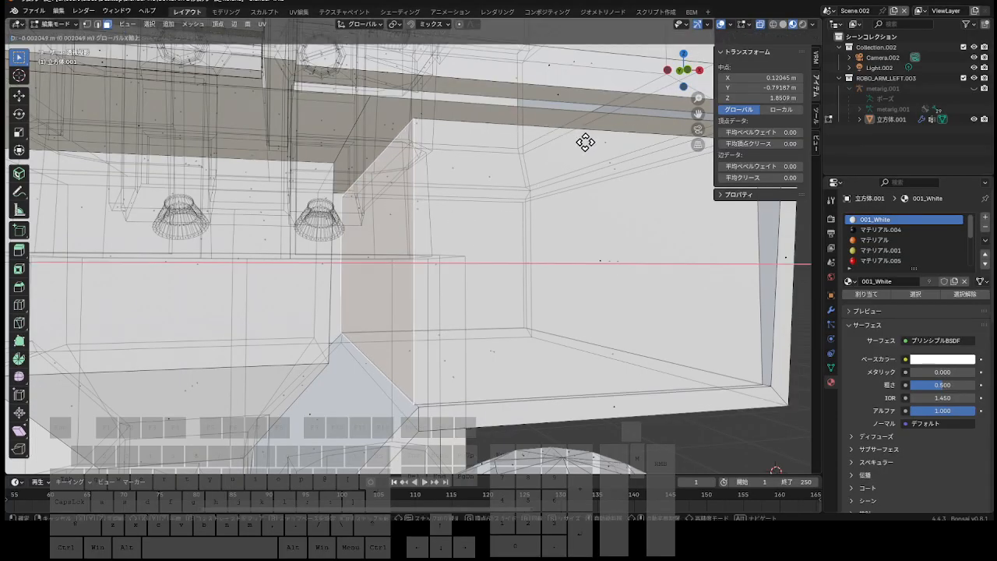
{"action": "left_click", "coordinate": [590, 145]}
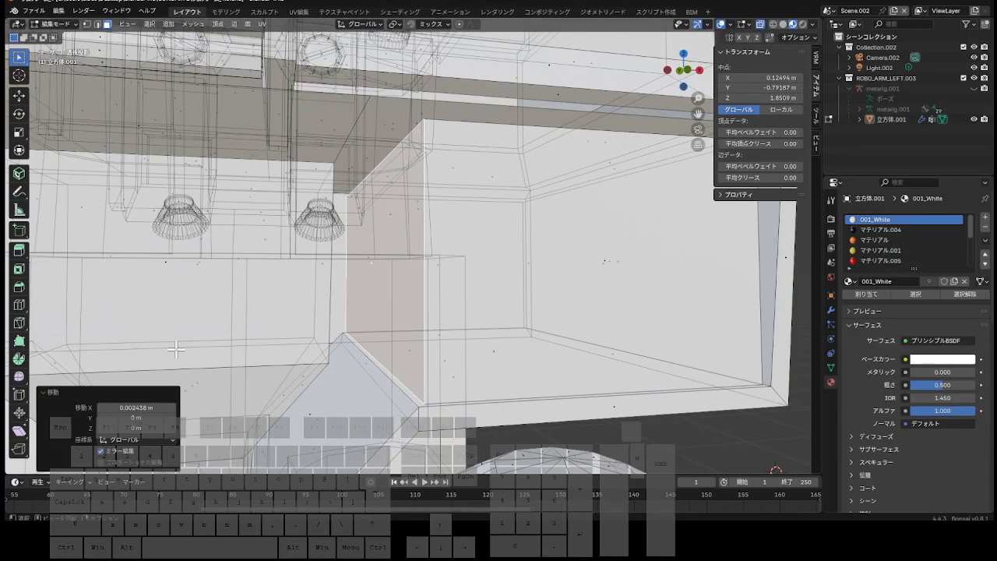
{"action": "left_click", "coordinate": [136, 408]}
{"action": "left_click_drag", "start_coordinate": [114, 408], "coordinate": [182, 413]}
{"action": "key", "text": "Return"}
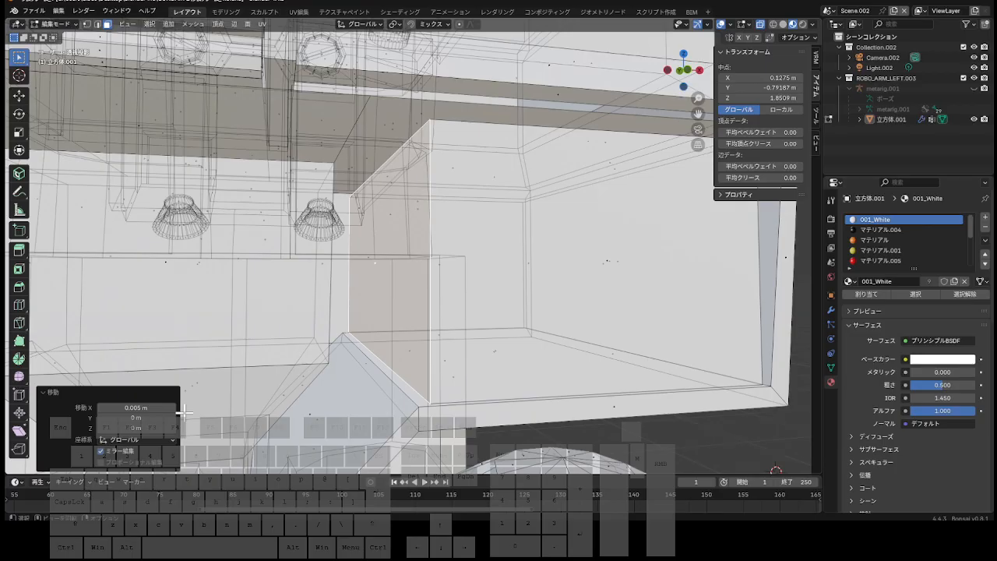
Add 12 evenly spaced vertical loop cuts across the width of the inset box and check them from the front.
{"action": "left_click_drag", "start_coordinate": [684, 77], "coordinate": [712, 106]}
{"action": "left_click_drag", "start_coordinate": [791, 404], "coordinate": [781, 434]}
{"action": "mouse_move", "coordinate": [683, 70]}
{"action": "left_mouse_down"}
{"action": "mouse_move", "coordinate": [702, 69]}
{"action": "mouse_move", "coordinate": [678, 75]}
{"action": "left_mouse_up"}
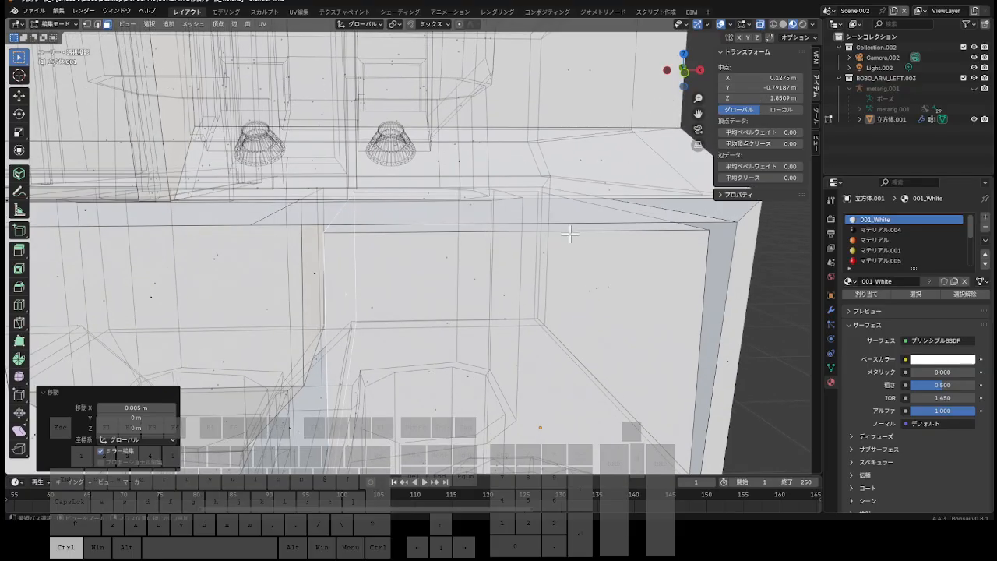
{"action": "key", "text": "ctrl+r"}
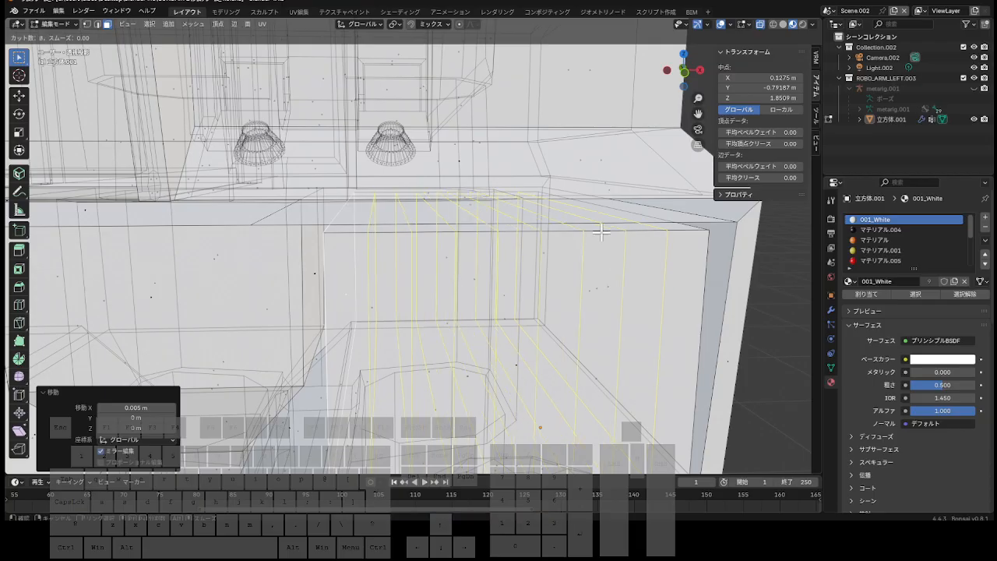
{"action": "scroll", "coordinate": [600, 232], "scroll_direction": "down", "scroll_amount": 2}
{"action": "scroll", "coordinate": [600, 231], "scroll_direction": "up", "scroll_amount": 4}
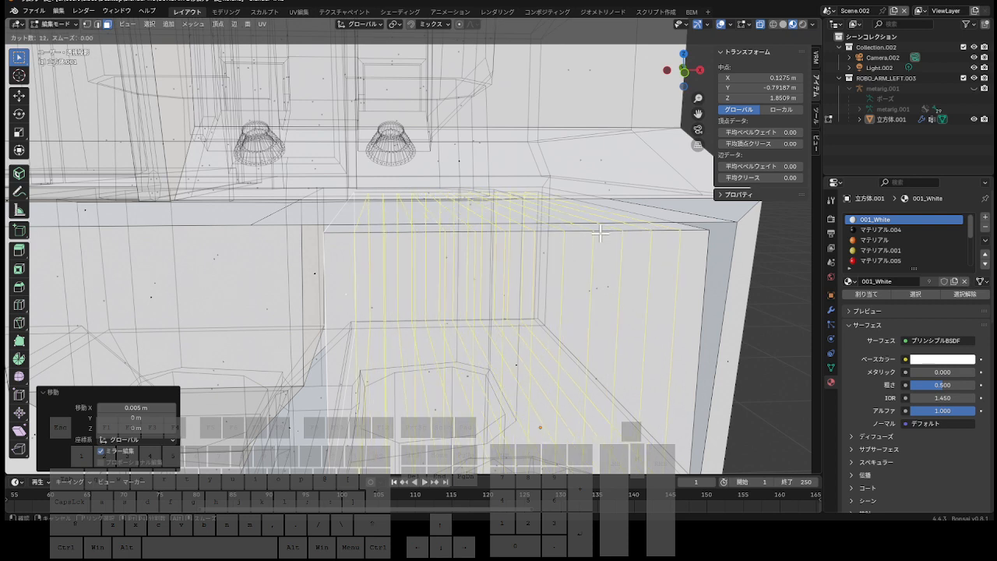
{"action": "left_click", "coordinate": [601, 231]}
{"action": "right_click", "coordinate": [601, 231]}
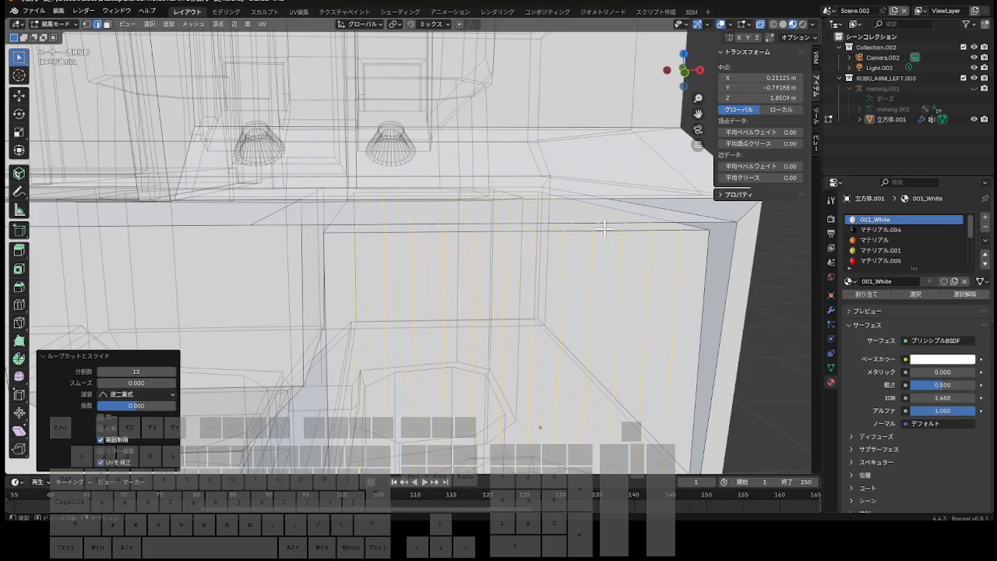
{"action": "left_click", "coordinate": [685, 73]}
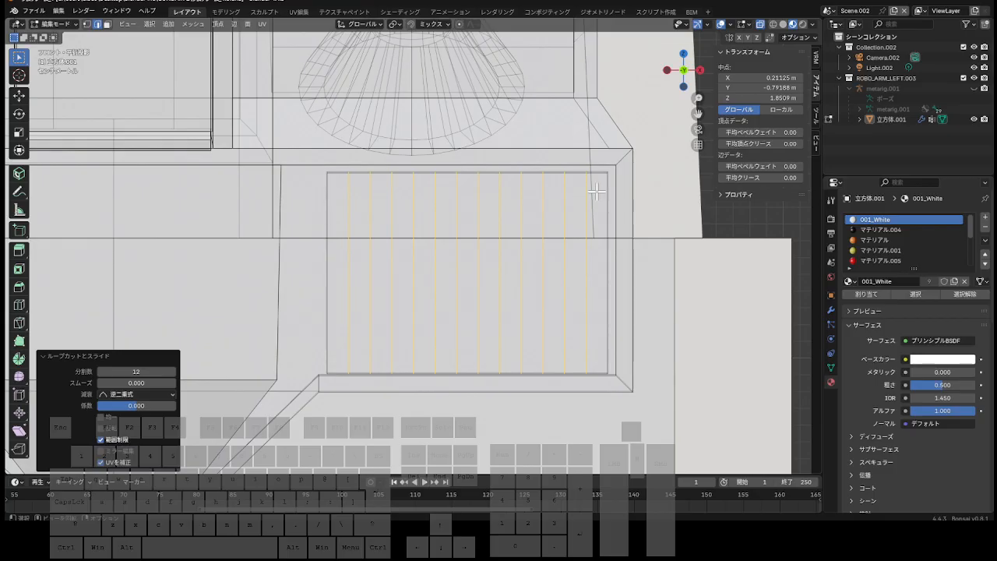
Add 8 evenly spaced horizontal loop cuts around the inset box, without sliding them.
{"action": "left_click_drag", "start_coordinate": [699, 114], "coordinate": [743, 103]}
{"action": "mouse_move", "coordinate": [690, 82]}
{"action": "left_mouse_down"}
{"action": "mouse_move", "coordinate": [698, 94]}
{"action": "mouse_move", "coordinate": [670, 81]}
{"action": "mouse_move", "coordinate": [684, 71]}
{"action": "mouse_move", "coordinate": [695, 92]}
{"action": "mouse_move", "coordinate": [674, 93]}
{"action": "mouse_move", "coordinate": [726, 84]}
{"action": "mouse_move", "coordinate": [684, 85]}
{"action": "left_mouse_up"}
{"action": "scroll", "coordinate": [608, 166], "scroll_direction": "down", "scroll_amount": 2}
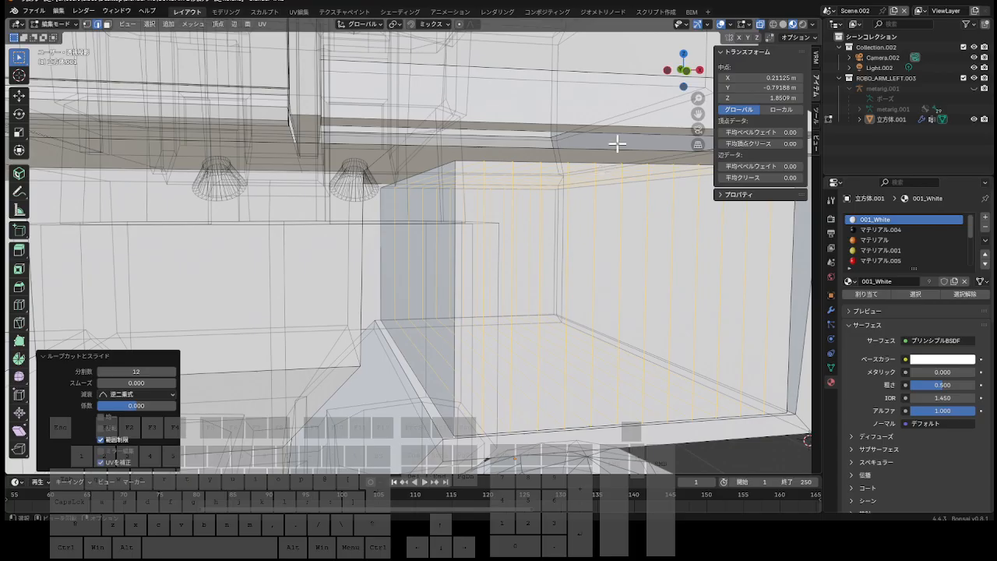
{"action": "key", "text": "ctrl"}
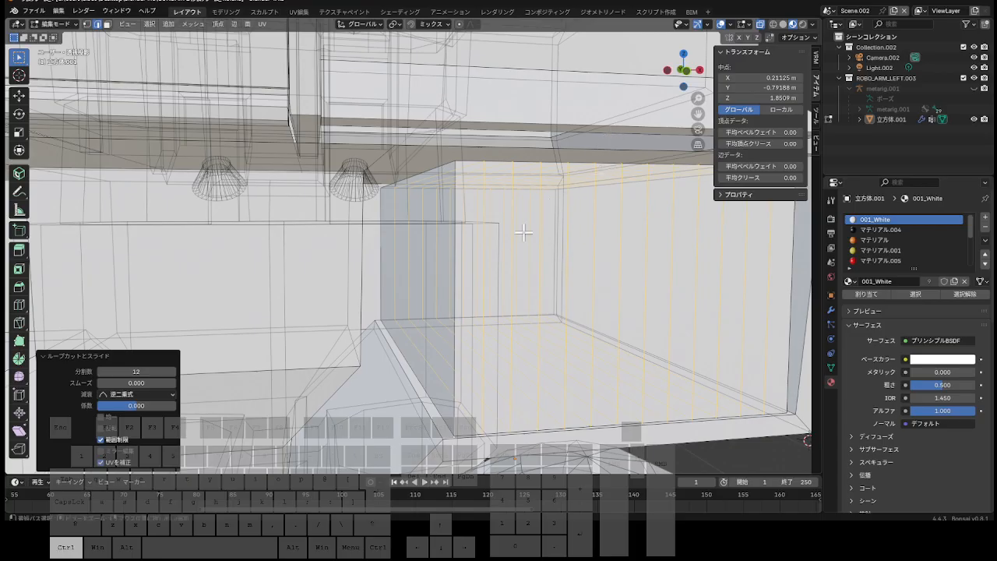
{"action": "key", "text": "ctrl+r"}
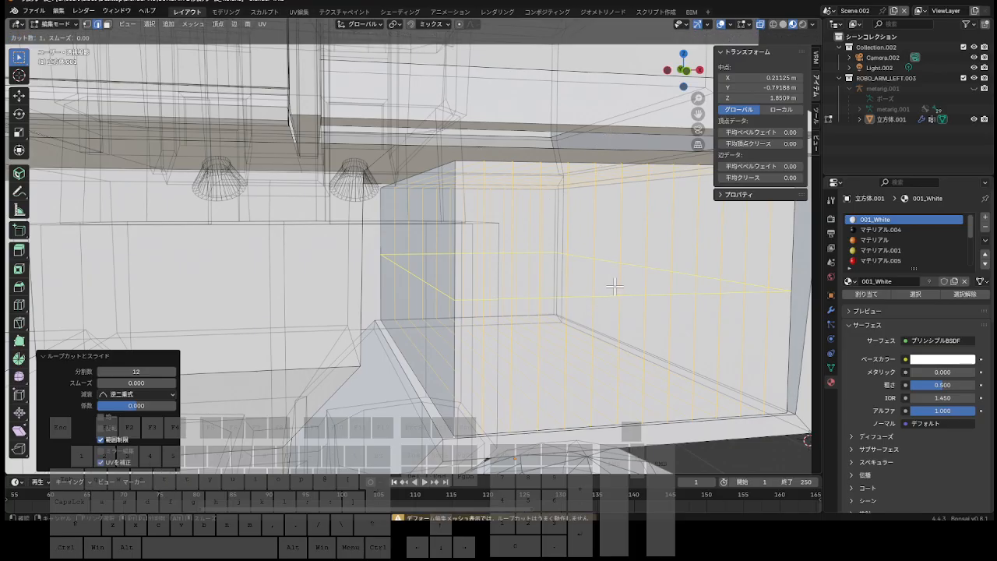
{"action": "scroll", "coordinate": [614, 286], "scroll_direction": "up", "scroll_amount": 1}
{"action": "left_click", "coordinate": [614, 287]}
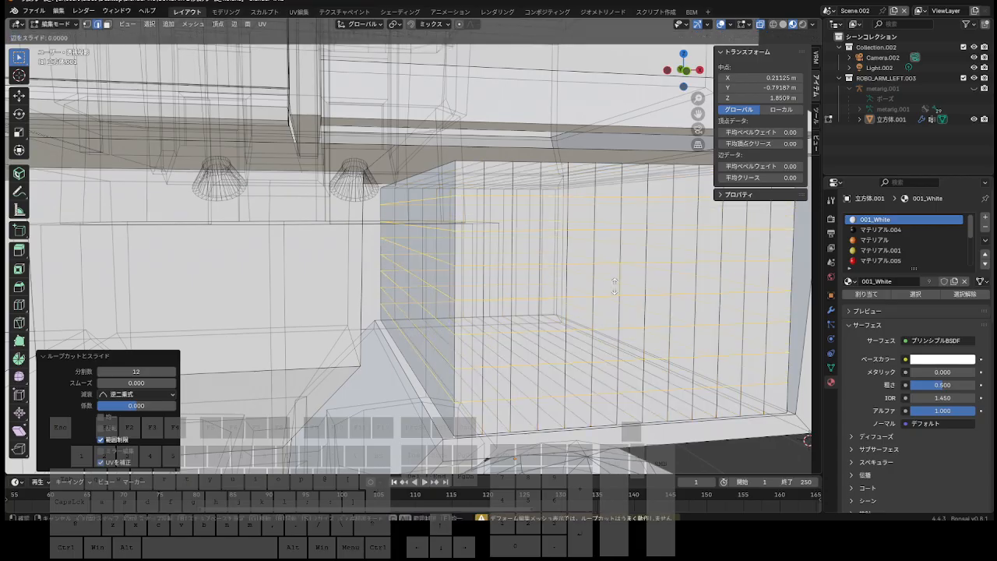
{"action": "right_click", "coordinate": [613, 287]}
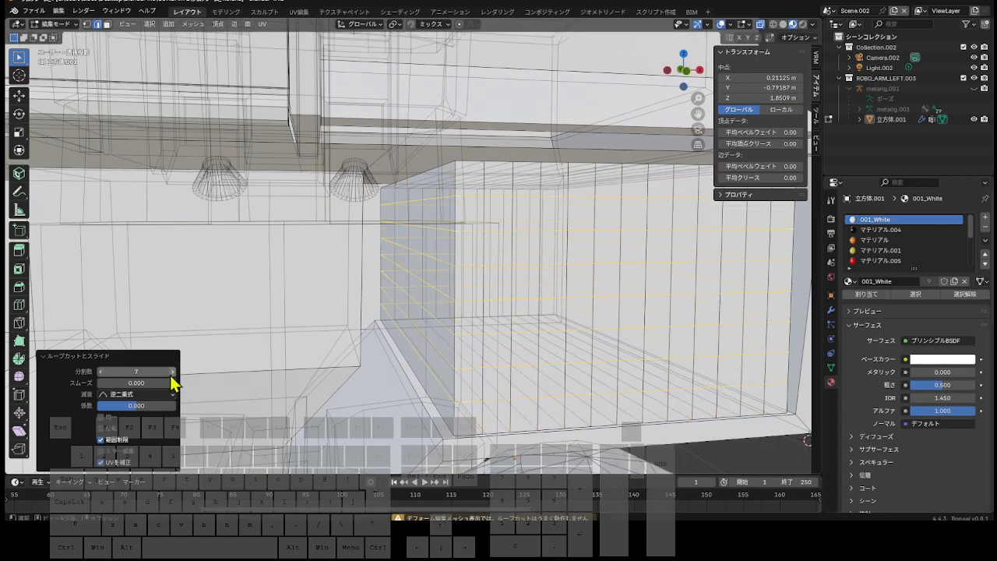
{"action": "left_click", "coordinate": [173, 373]}
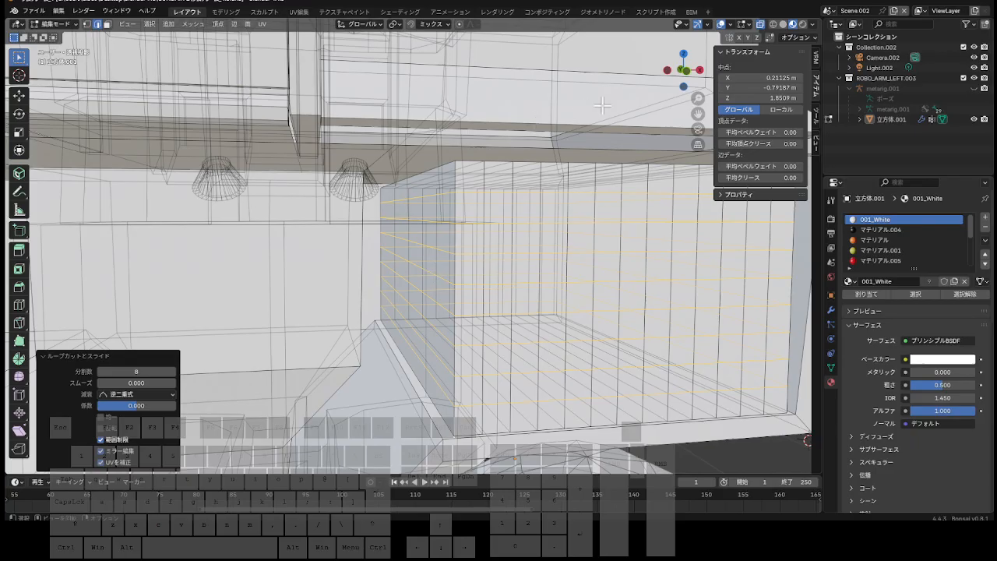
Turn off X-ray and, in face selection, select every other face in the front grid's second row, starting at the second column.
{"action": "left_click", "coordinate": [762, 26]}
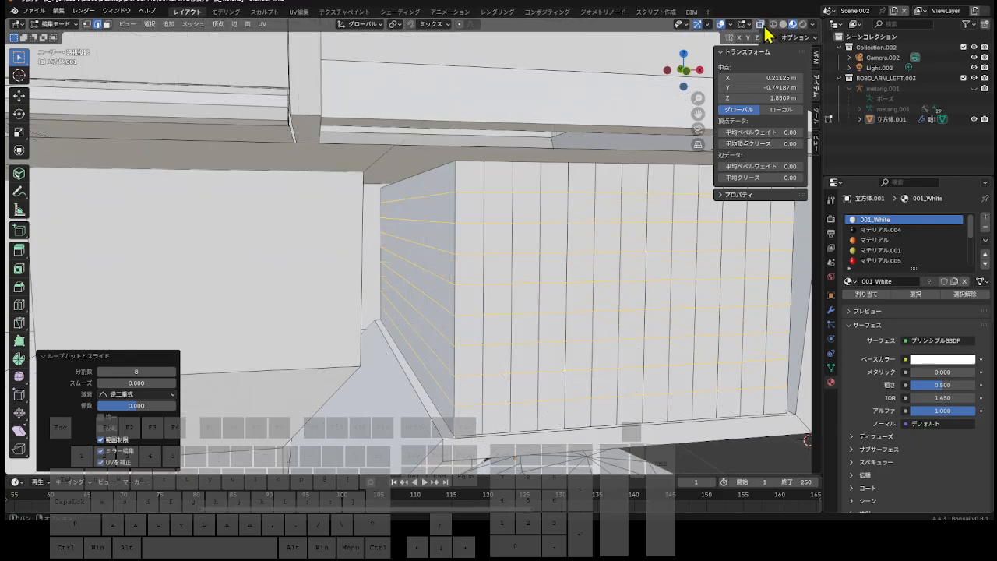
{"action": "left_click", "coordinate": [107, 24]}
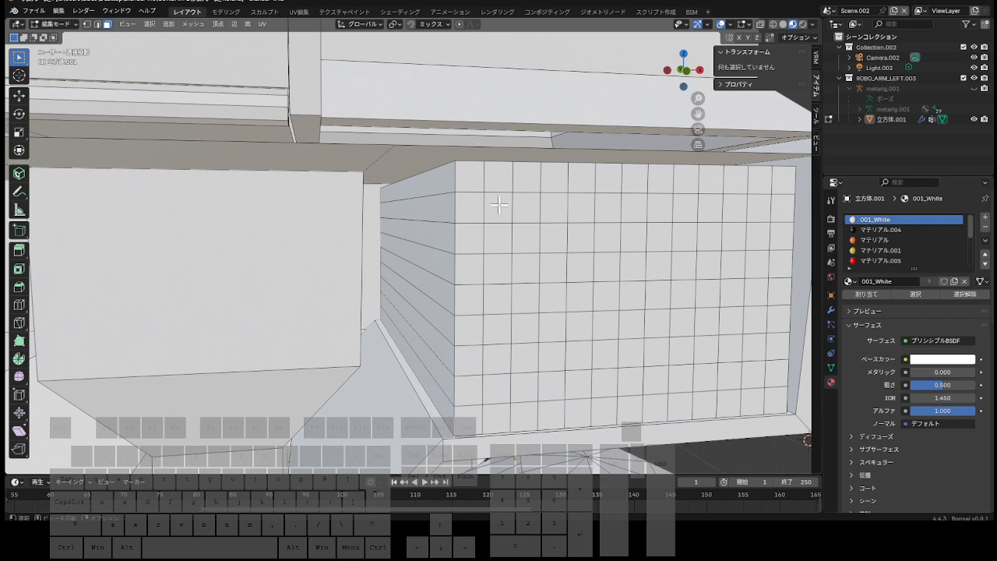
{"action": "left_click_drag", "start_coordinate": [692, 80], "coordinate": [449, 195]}
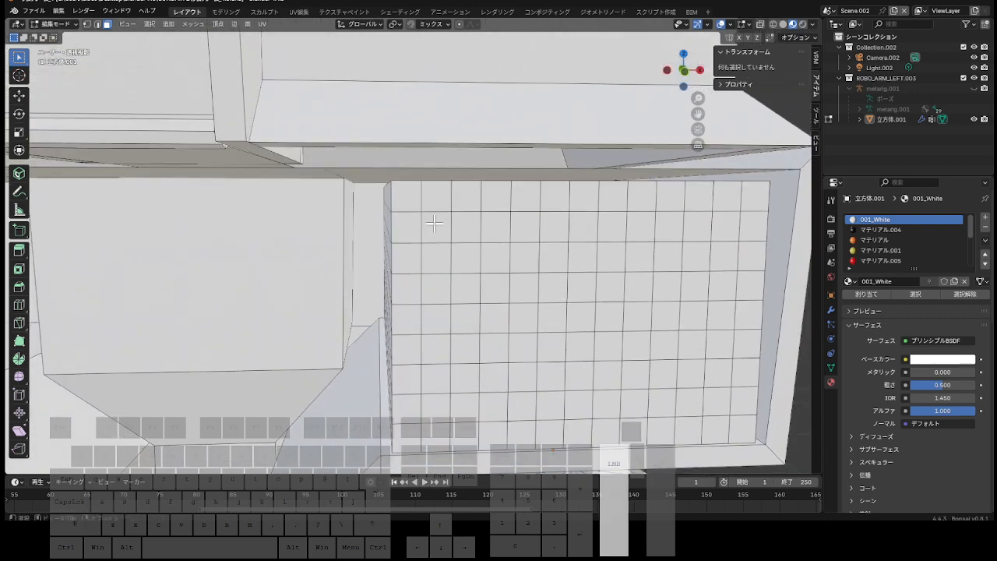
{"action": "left_click", "coordinate": [434, 224]}
{"action": "left_click", "coordinate": [502, 225], "text": "shift"}
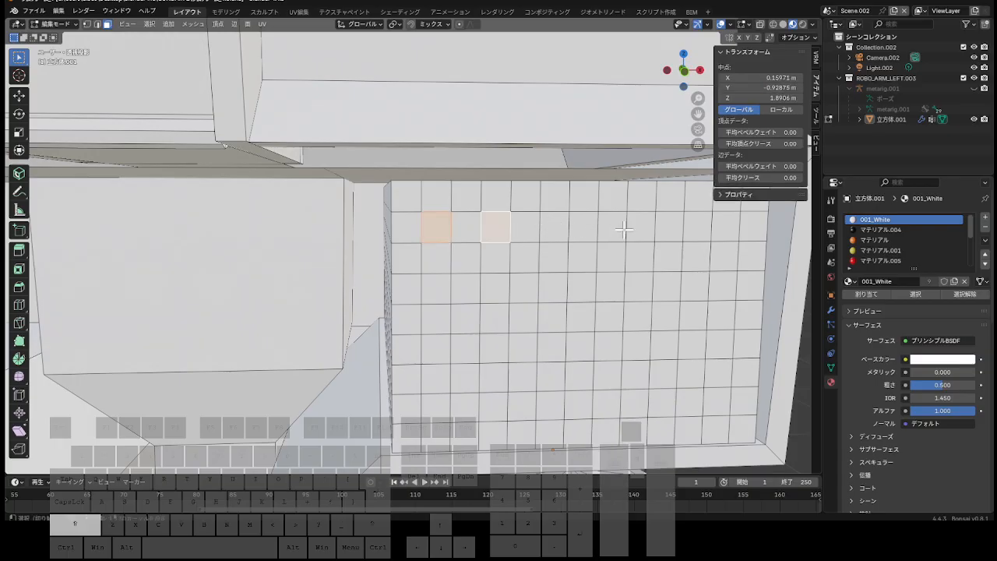
{"action": "left_click", "coordinate": [559, 226], "text": "shift"}
{"action": "left_click", "coordinate": [615, 226], "text": "shift"}
{"action": "left_click", "coordinate": [680, 227], "text": "shift"}
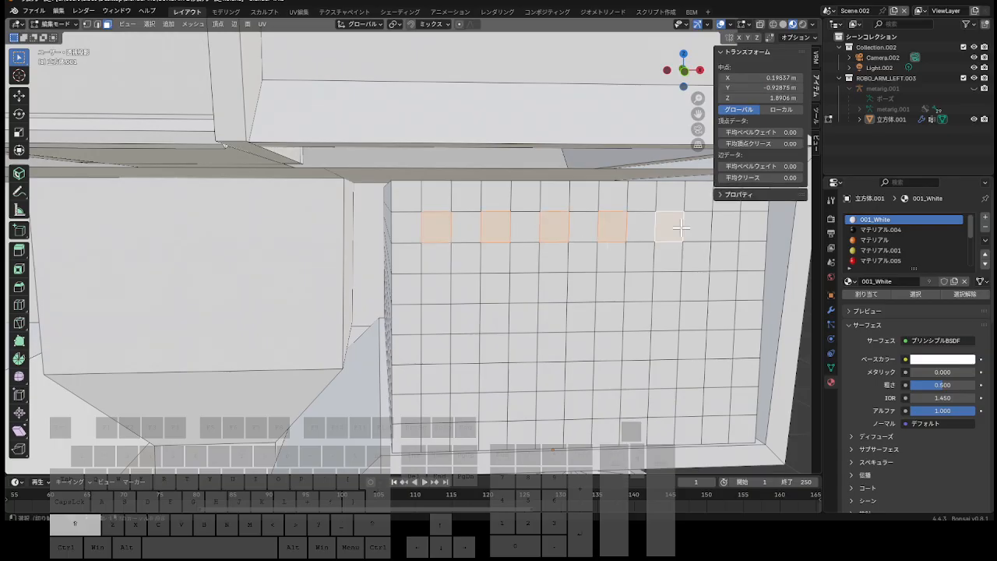
{"action": "left_click", "coordinate": [726, 226], "text": "shift"}
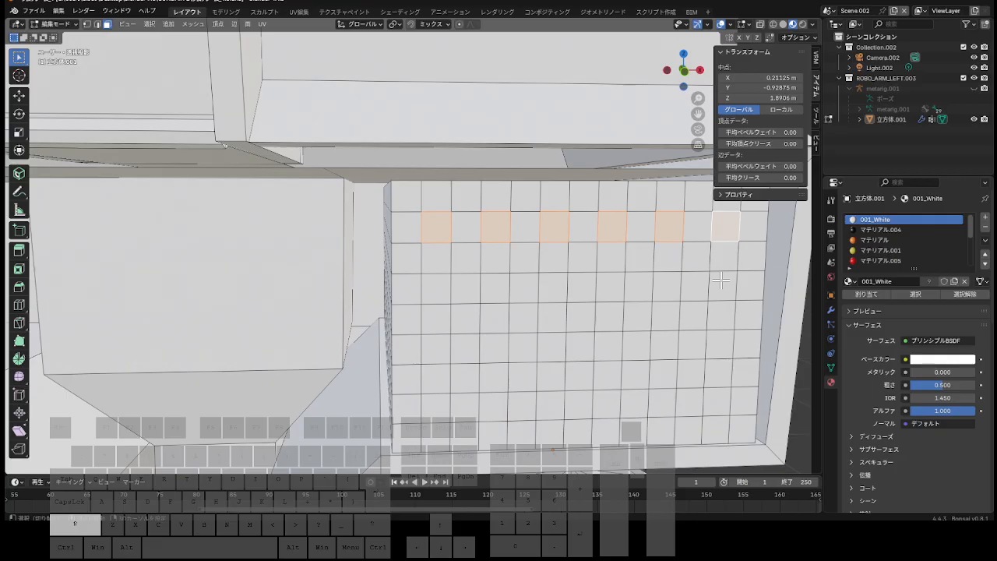
Add the six alternate faces in the front grid's fourth row to the selection, aligned with those in the second row.
{"action": "left_click", "coordinate": [725, 284], "text": "shift"}
{"action": "left_click", "coordinate": [667, 286], "text": "shift"}
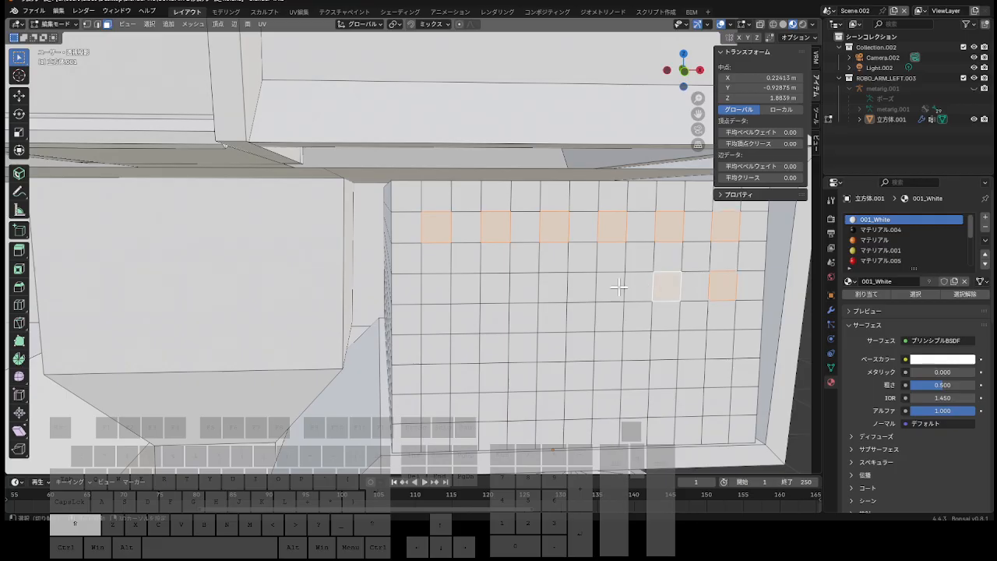
{"action": "left_click", "coordinate": [610, 285], "text": "shift"}
{"action": "left_click", "coordinate": [553, 288], "text": "shift"}
{"action": "left_click", "coordinate": [494, 290], "text": "shift"}
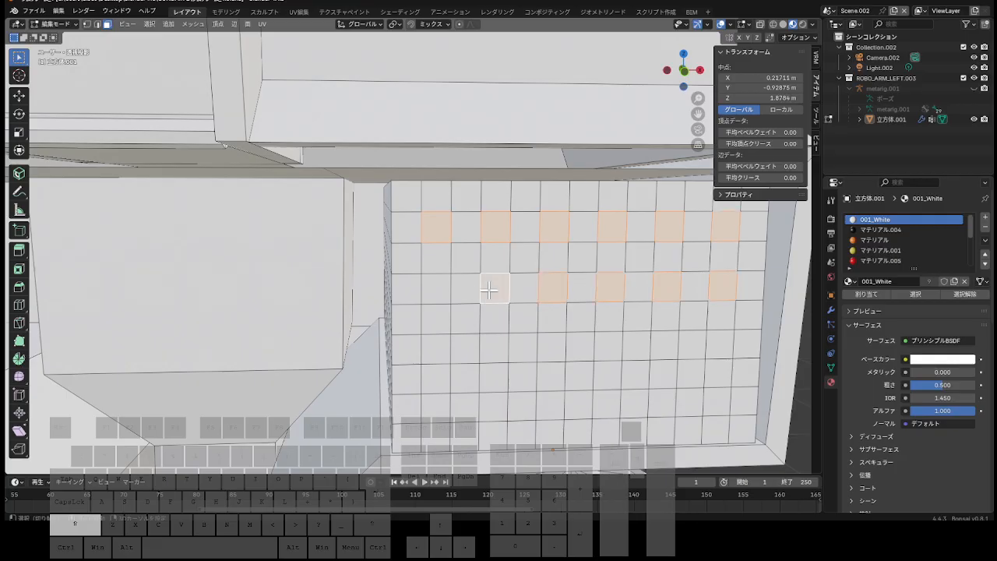
{"action": "left_click", "coordinate": [437, 289], "text": "shift"}
Add the six matching alternate faces in the front grid's sixth row to the selection.
{"action": "left_click", "coordinate": [433, 353], "text": "shift"}
{"action": "left_click", "coordinate": [491, 351], "text": "shift"}
{"action": "left_click", "coordinate": [568, 353], "text": "shift"}
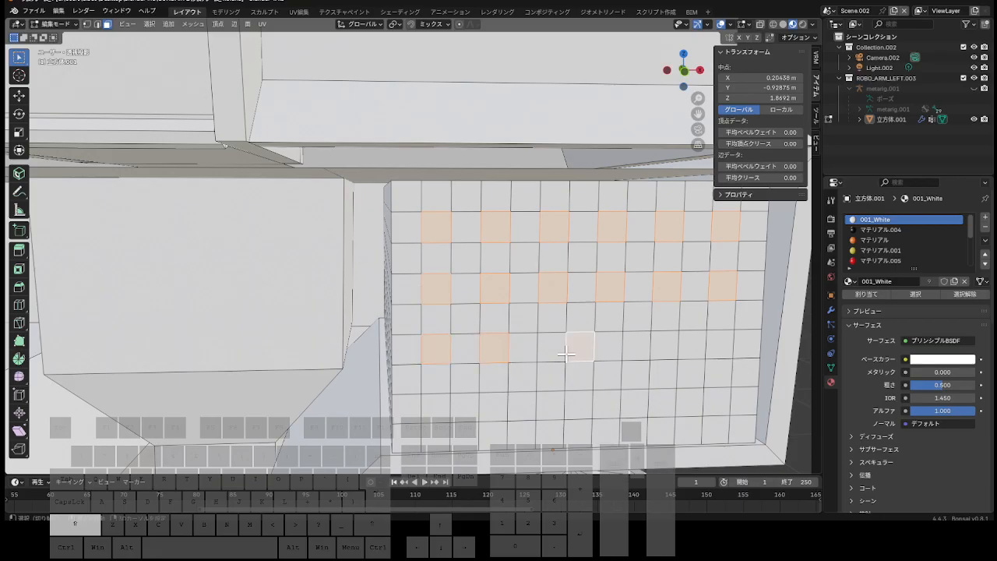
{"action": "left_click", "coordinate": [580, 348], "text": "shift"}
{"action": "left_click", "coordinate": [553, 347], "text": "shift"}
{"action": "left_click", "coordinate": [609, 346], "text": "shift"}
{"action": "left_click", "coordinate": [663, 345], "text": "shift"}
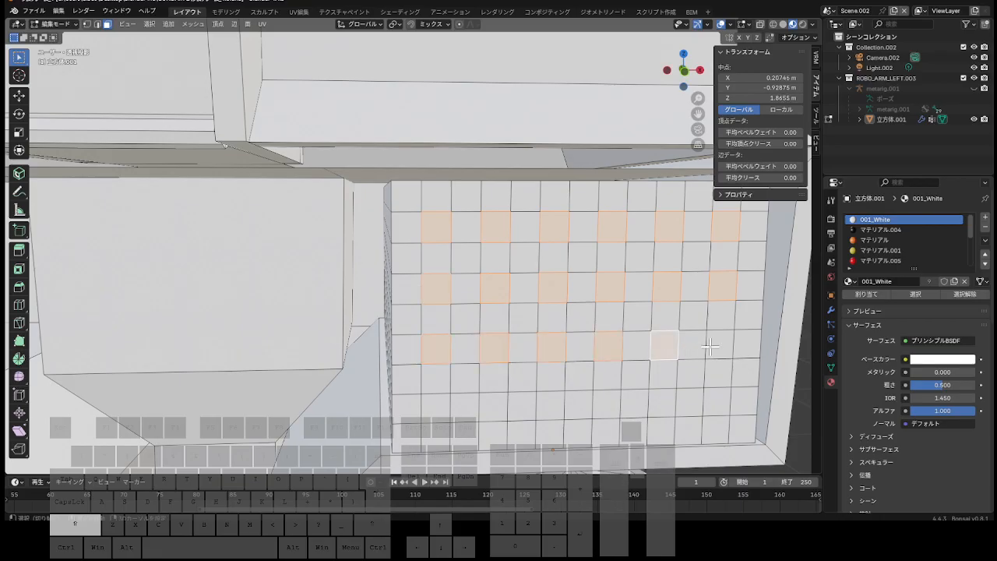
{"action": "left_click", "coordinate": [718, 344], "text": "shift"}
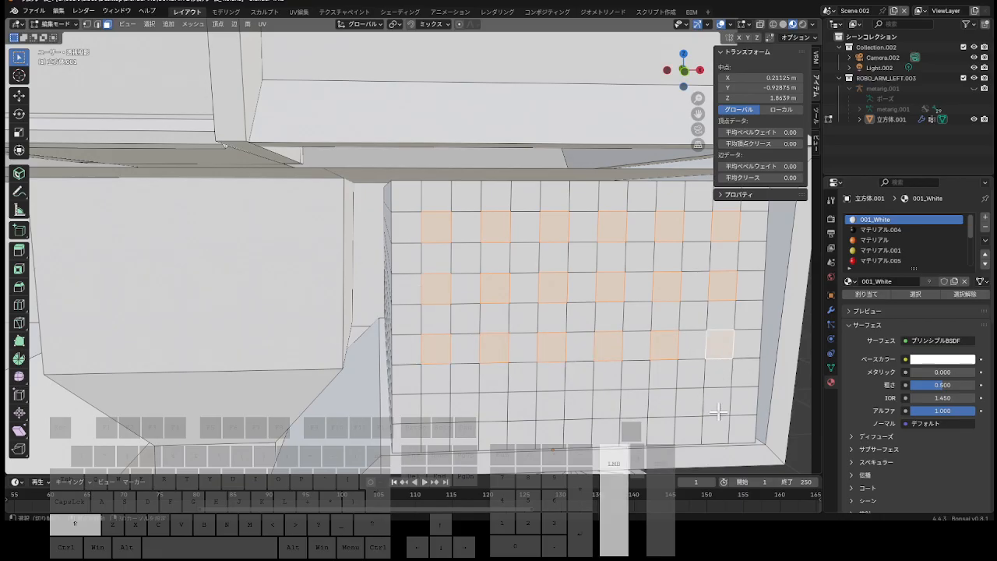
Add the six matching alternate faces in the front grid's eighth row to the selection.
{"action": "left_click", "coordinate": [718, 403], "text": "shift"}
{"action": "left_click", "coordinate": [661, 402], "text": "shift"}
{"action": "left_click", "coordinate": [606, 402], "text": "shift"}
{"action": "left_click", "coordinate": [551, 406], "text": "shift"}
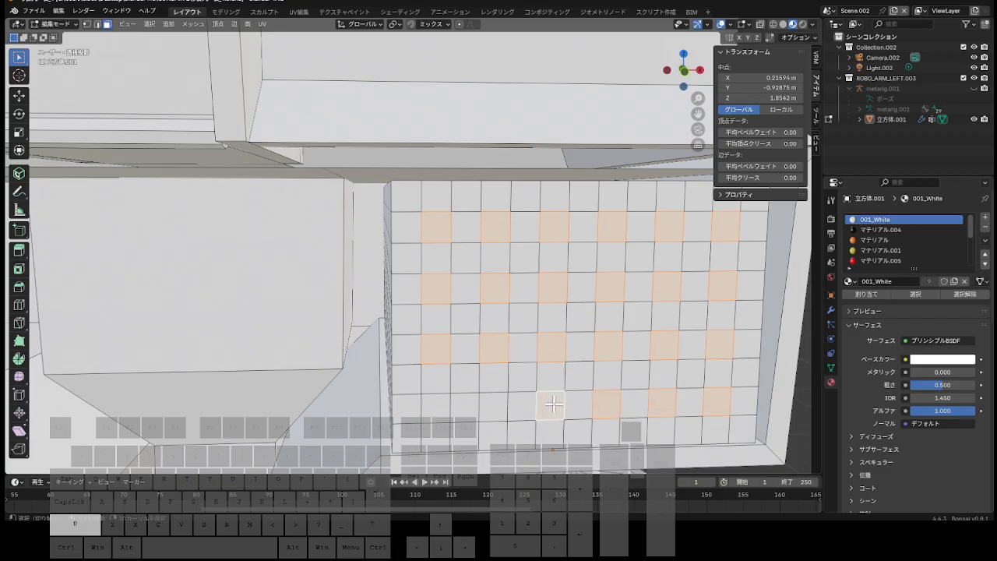
{"action": "left_click", "coordinate": [493, 406], "text": "shift"}
{"action": "left_click", "coordinate": [436, 406], "text": "shift"}
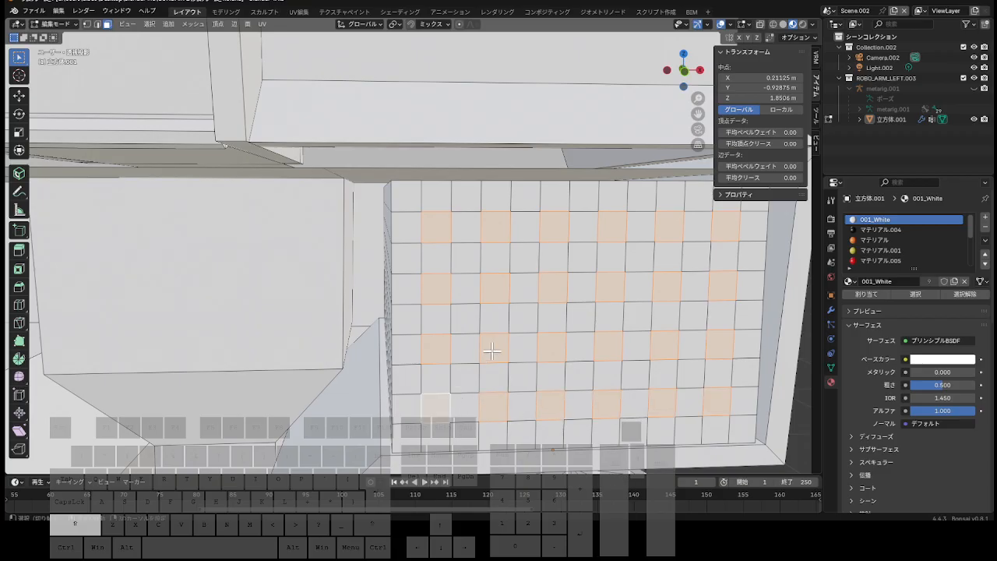
Add the offset alternate faces in the third, fifth and seventh rows to complete a checkerboard selection inside the grid's border.
{"action": "left_click", "coordinate": [466, 377], "text": "shift"}
{"action": "left_click", "coordinate": [521, 323], "text": "shift"}
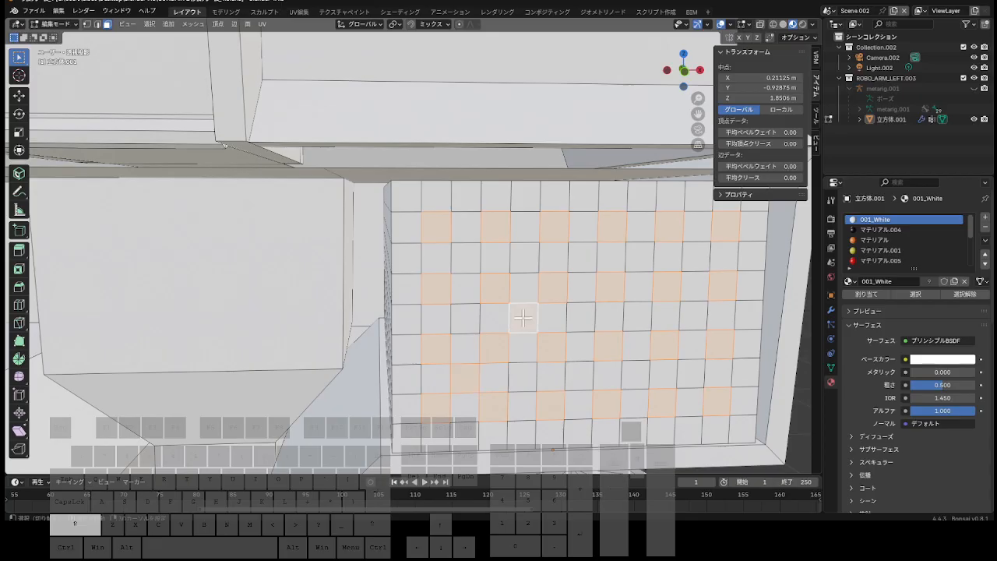
{"action": "left_click", "coordinate": [466, 319], "text": "shift"}
{"action": "left_click", "coordinate": [465, 258], "text": "shift"}
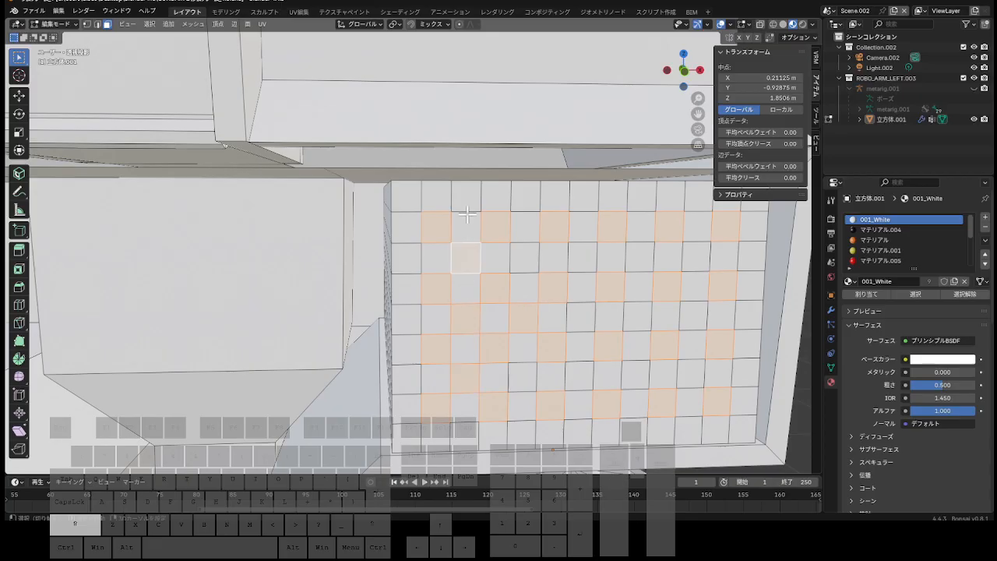
{"action": "left_click", "coordinate": [528, 255], "text": "shift"}
{"action": "left_click", "coordinate": [592, 258], "text": "shift"}
{"action": "left_click", "coordinate": [639, 258], "text": "shift"}
{"action": "left_click", "coordinate": [695, 255], "text": "shift"}
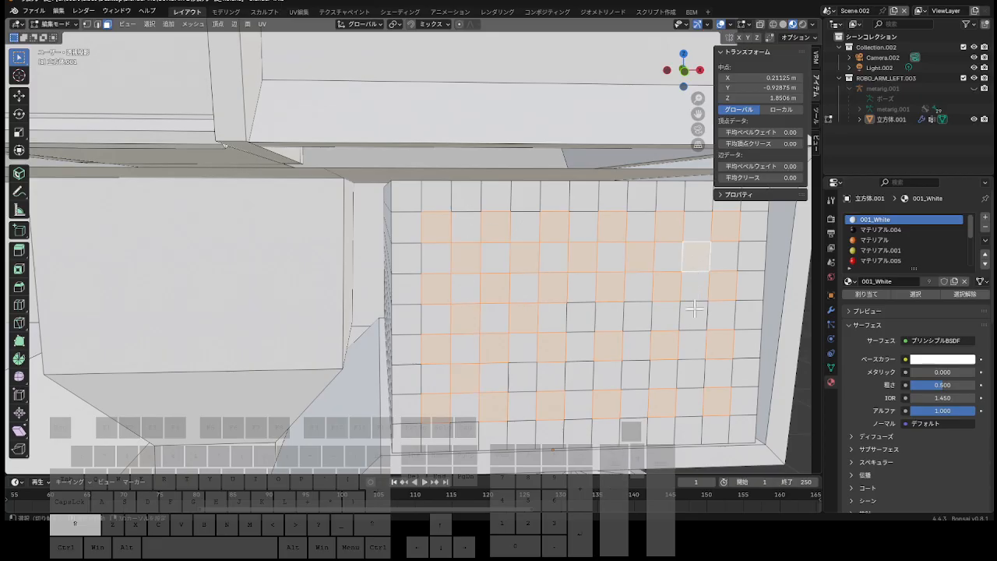
{"action": "left_click", "coordinate": [692, 313], "text": "shift"}
{"action": "left_click", "coordinate": [633, 376], "text": "shift"}
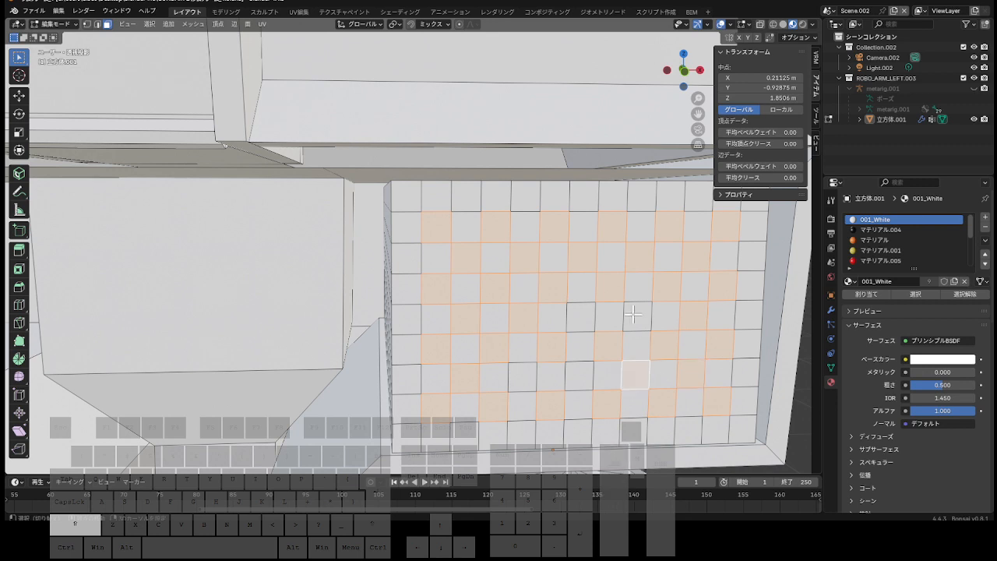
{"action": "left_click", "coordinate": [632, 315], "text": "shift"}
{"action": "left_click", "coordinate": [580, 317], "text": "shift"}
{"action": "left_click", "coordinate": [578, 376], "text": "shift"}
{"action": "left_click", "coordinate": [523, 377], "text": "shift"}
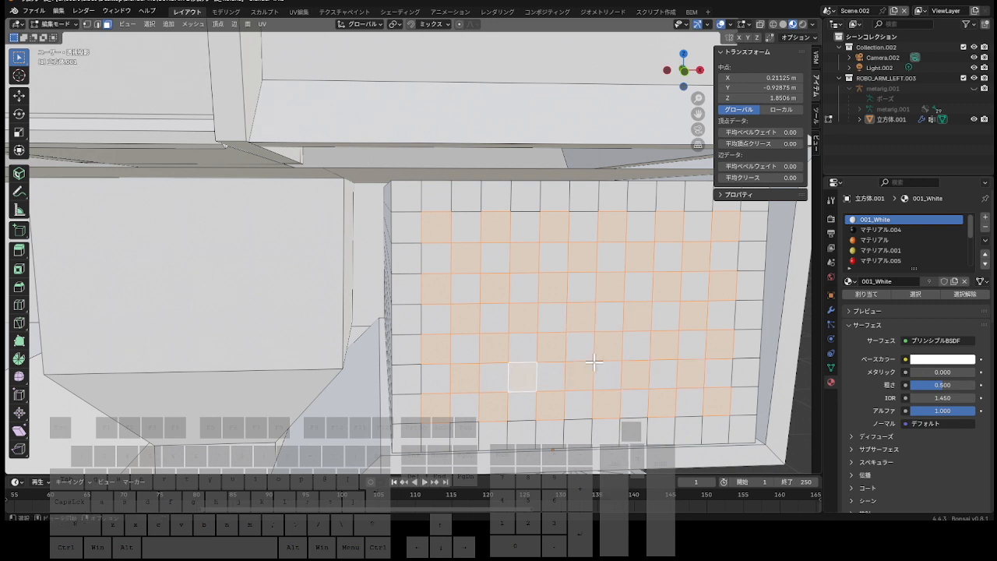
Extrude the checkerboard faces 0.015 m along their normal into the box to form recesses.
{"action": "key", "text": "e"}
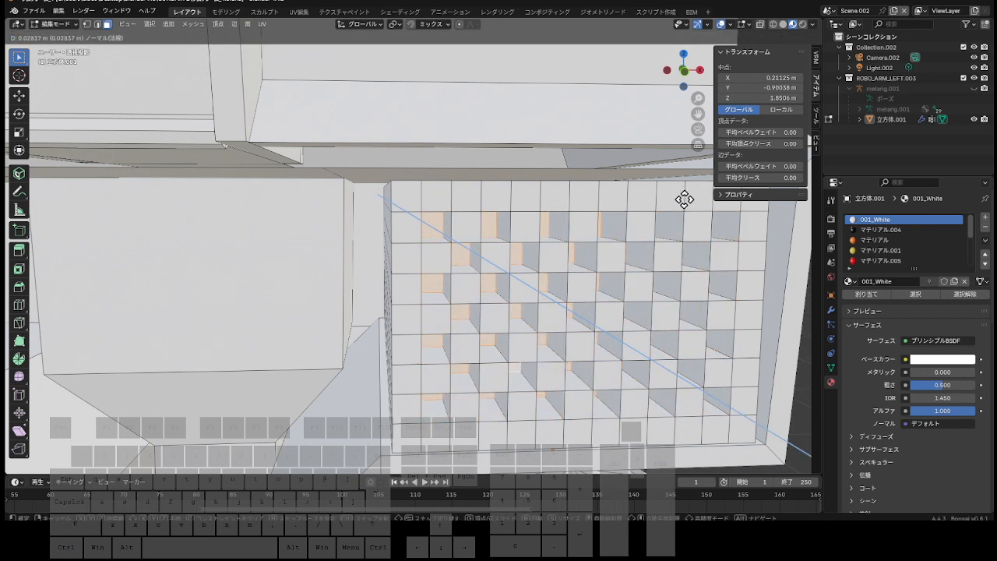
{"action": "left_click", "coordinate": [688, 204]}
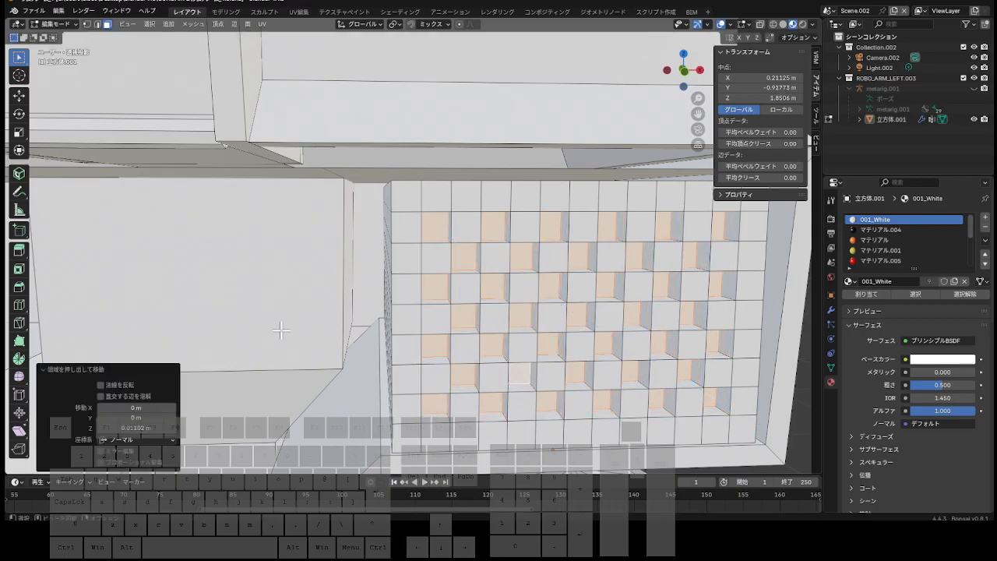
{"action": "left_click", "coordinate": [124, 428]}
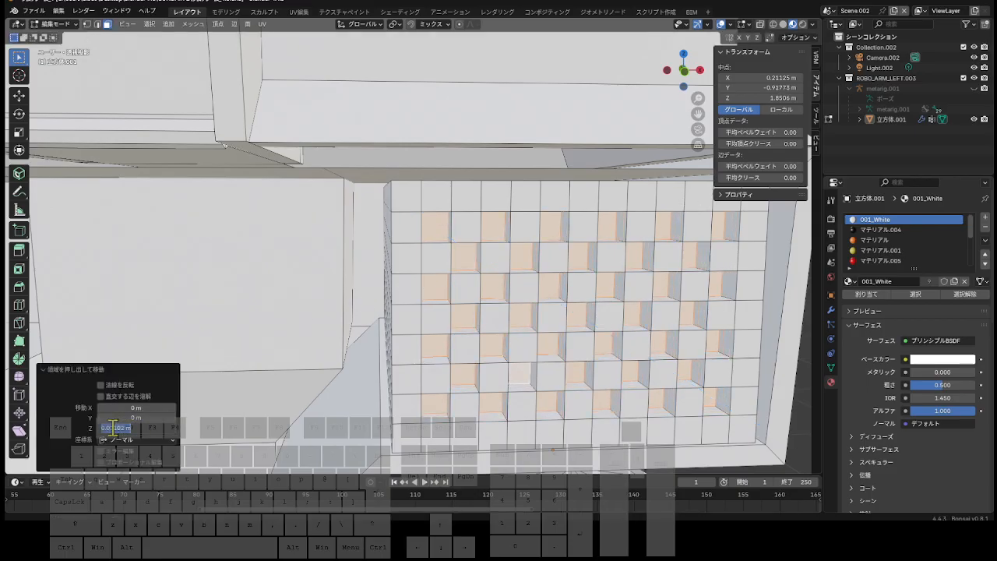
{"action": "left_click_drag", "start_coordinate": [113, 428], "coordinate": [167, 429]}
{"action": "type", "text": "5"}
{"action": "key", "text": "Return"}
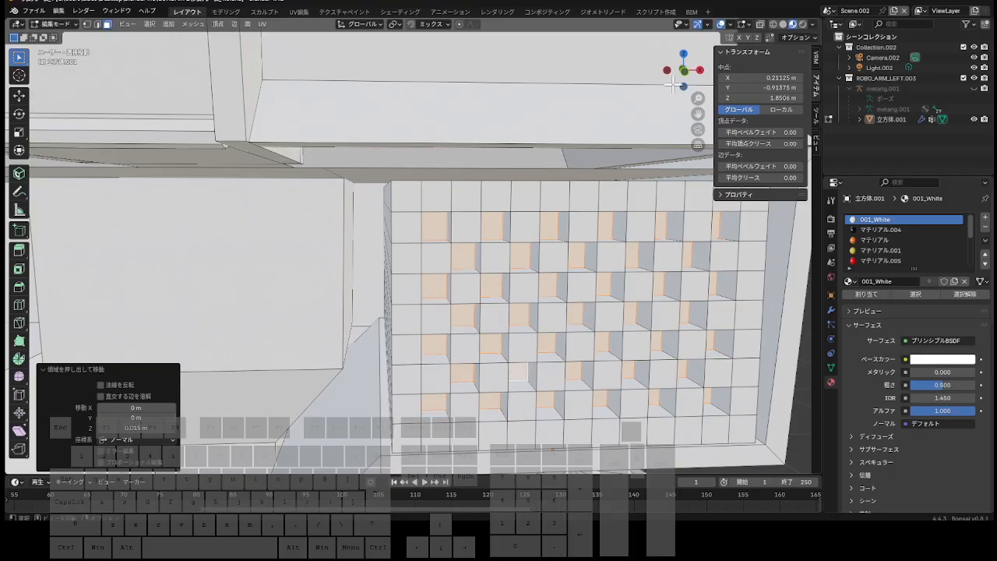
{"action": "left_click_drag", "start_coordinate": [685, 73], "coordinate": [722, 71]}
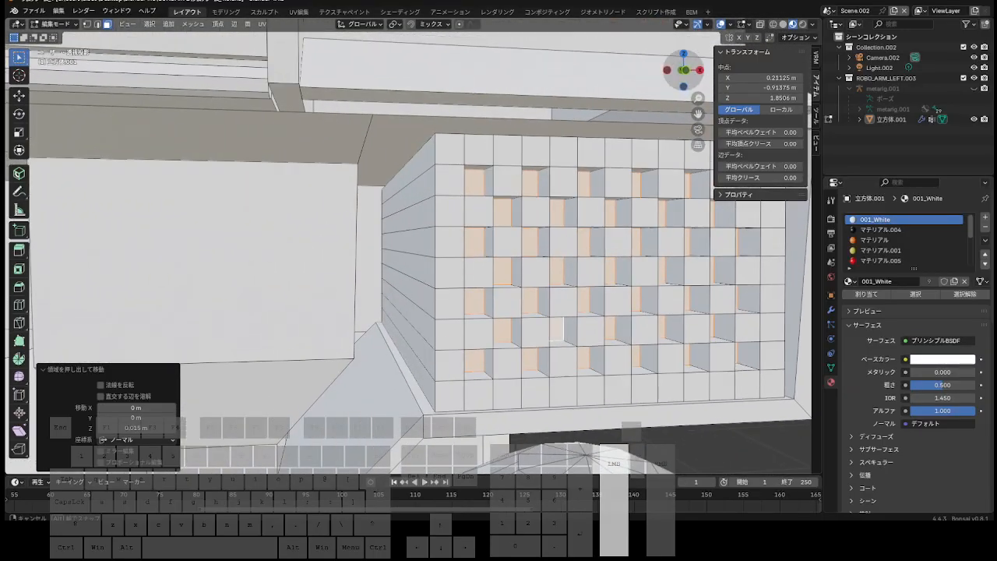
{"action": "scroll", "coordinate": [595, 148], "scroll_direction": "down", "scroll_amount": 5}
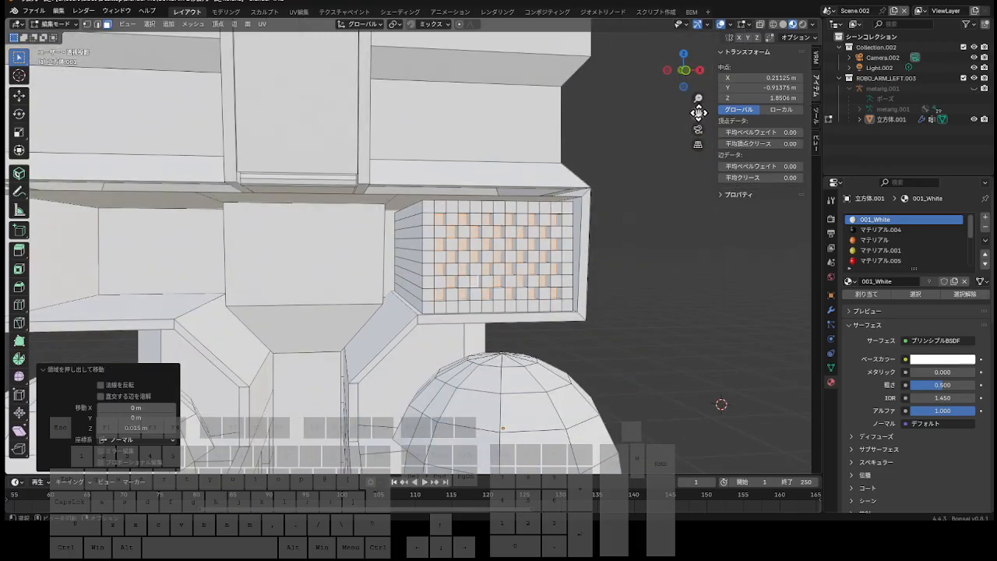
Duplicate the floor face of the waist cavity opposite the grille and offset the copy 0.001 m along Z.
{"action": "left_click_drag", "start_coordinate": [698, 115], "coordinate": [920, 108]}
{"action": "scroll", "coordinate": [505, 270], "scroll_direction": "up", "scroll_amount": 1}
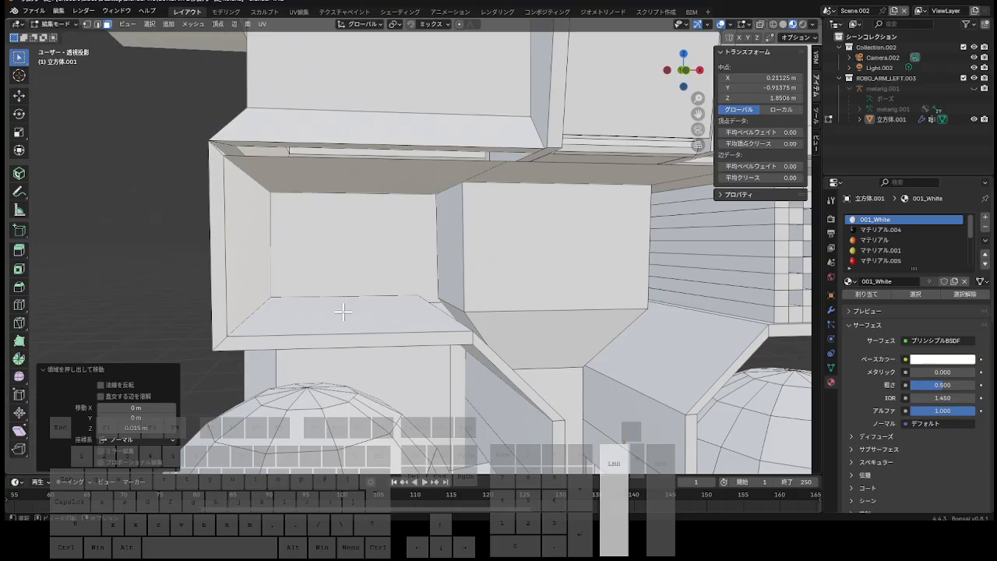
{"action": "left_click", "coordinate": [340, 314]}
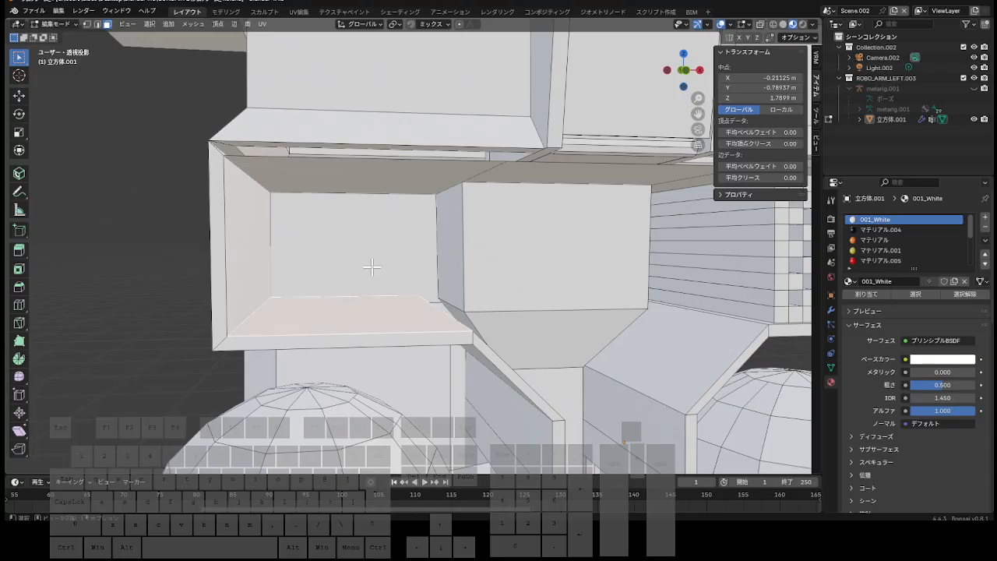
{"action": "key", "text": "alt"}
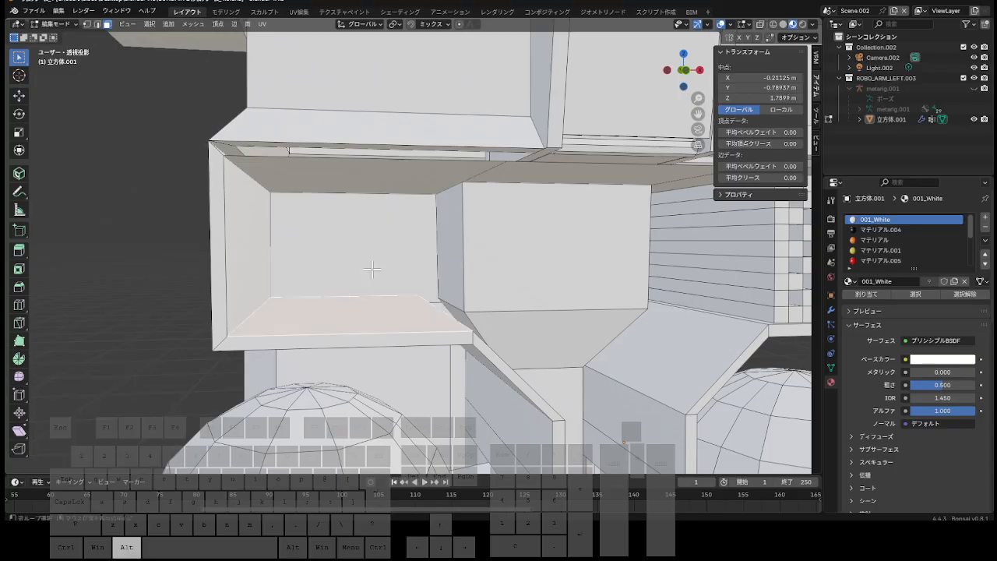
{"action": "key", "text": "shift+d"}
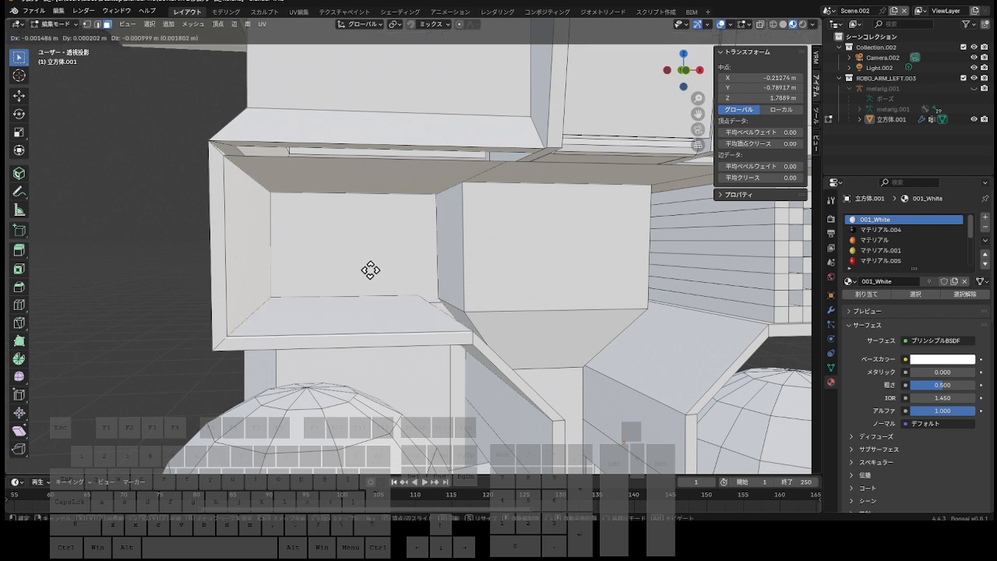
{"action": "key", "text": "z"}
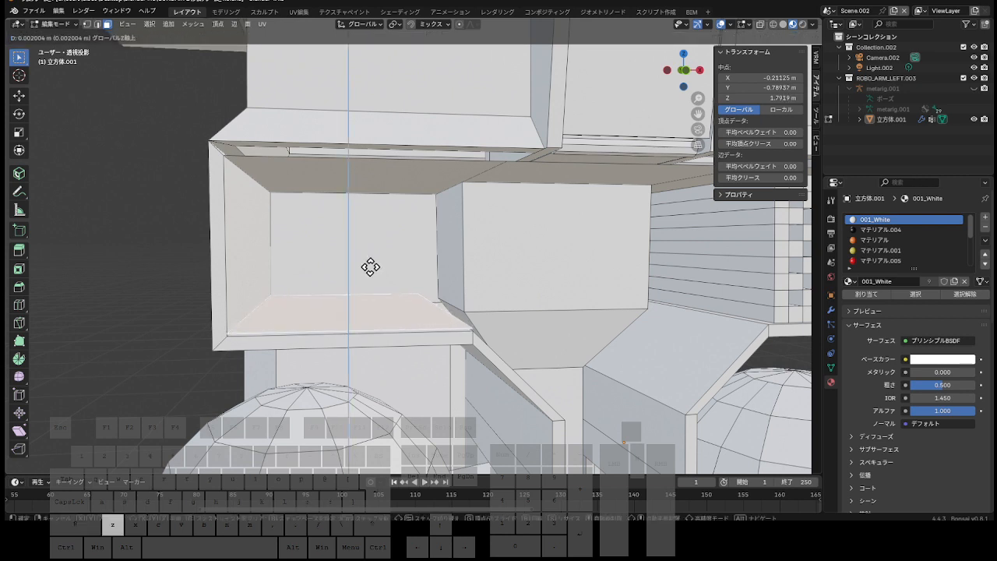
{"action": "left_click", "coordinate": [370, 267]}
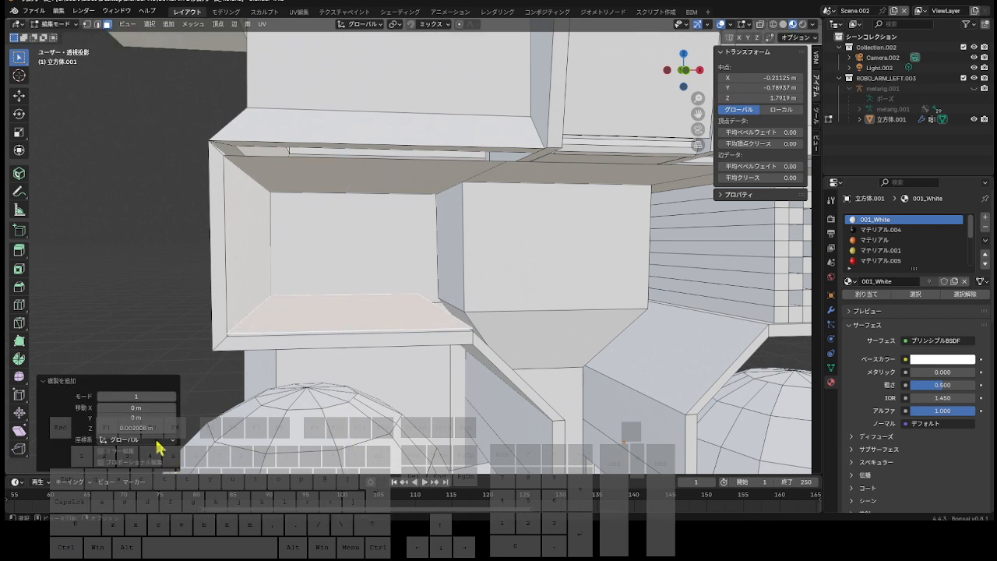
{"action": "double_click", "coordinate": [125, 427]}
{"action": "left_click_drag", "start_coordinate": [114, 427], "coordinate": [179, 428]}
{"action": "type", "text": "1"}
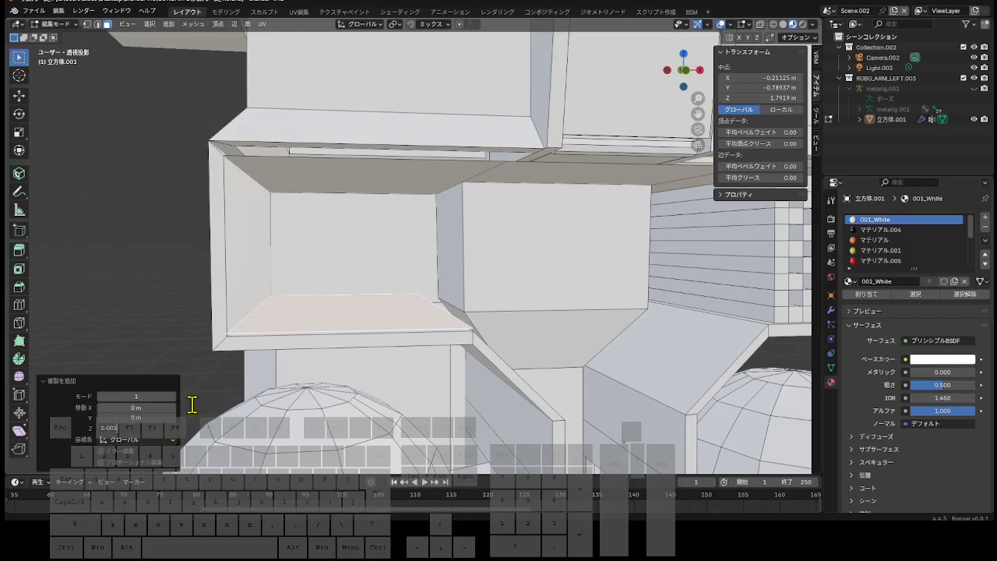
{"action": "key", "text": "Return"}
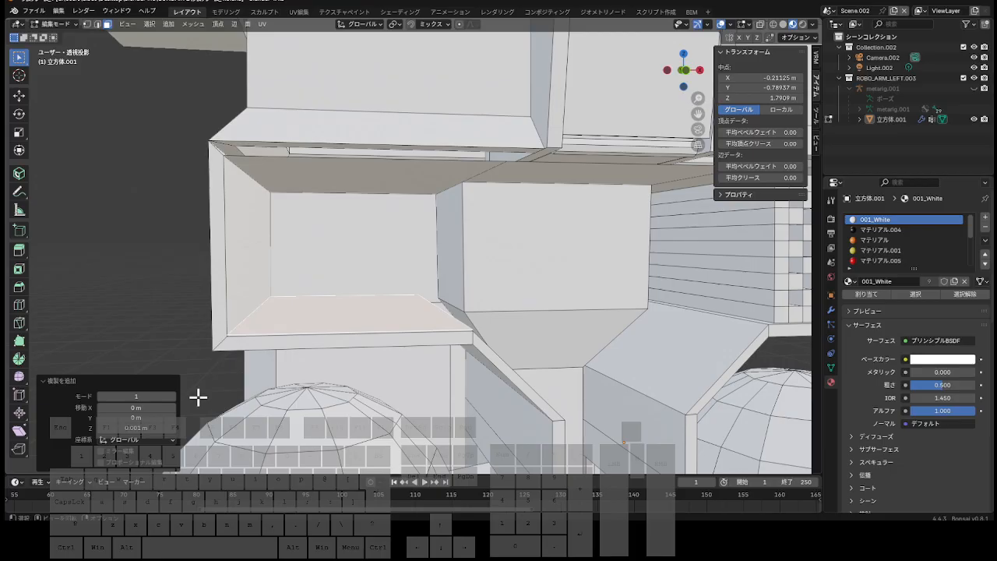
Extrude the duplicated floor face by -0.12 m along its normal to form a box inside the cavity.
{"action": "key", "text": "e"}
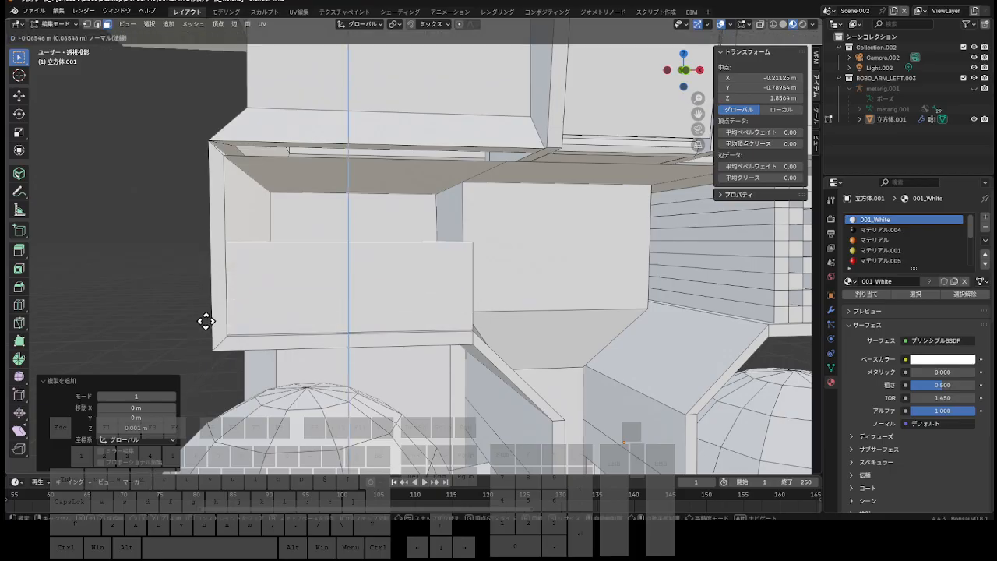
{"action": "left_click", "coordinate": [211, 278]}
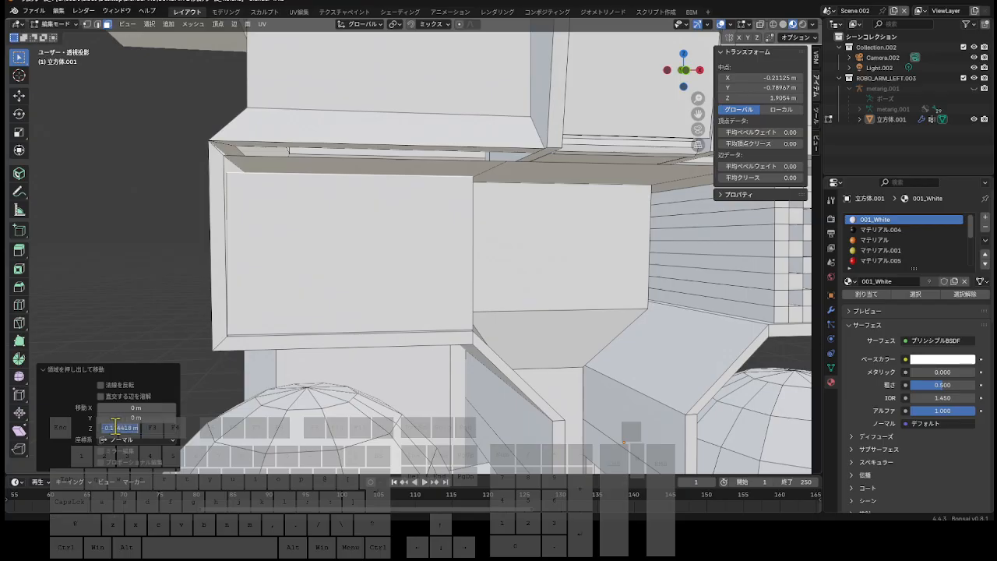
{"action": "left_click", "coordinate": [156, 427]}
{"action": "type", "text": "-0.12"}
{"action": "key", "text": "Return"}
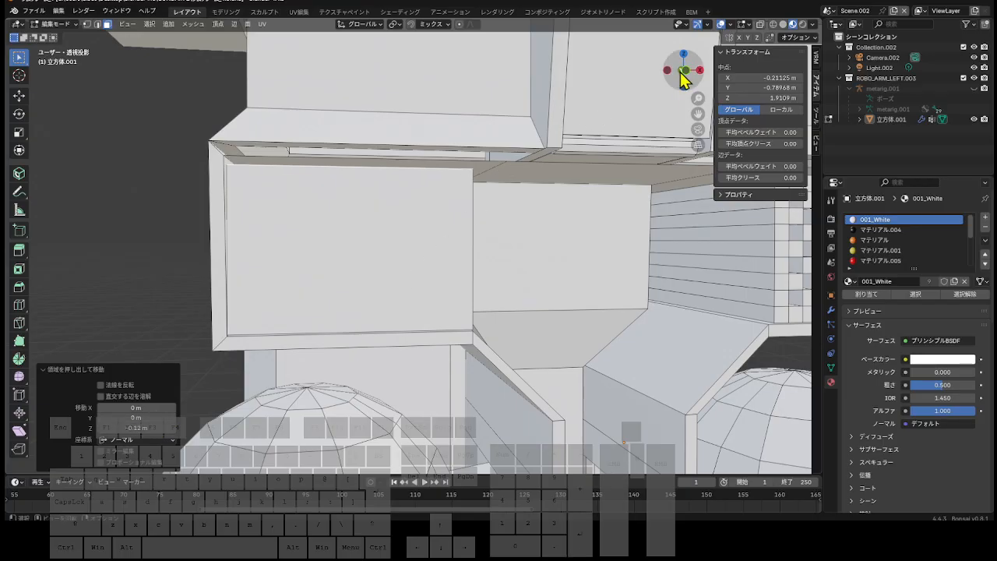
Compare the coordinates of the upper inner corner vertices of the grid box and the new box from the front.
{"action": "left_click", "coordinate": [686, 73]}
{"action": "scroll", "coordinate": [578, 240], "scroll_direction": "up", "scroll_amount": 2}
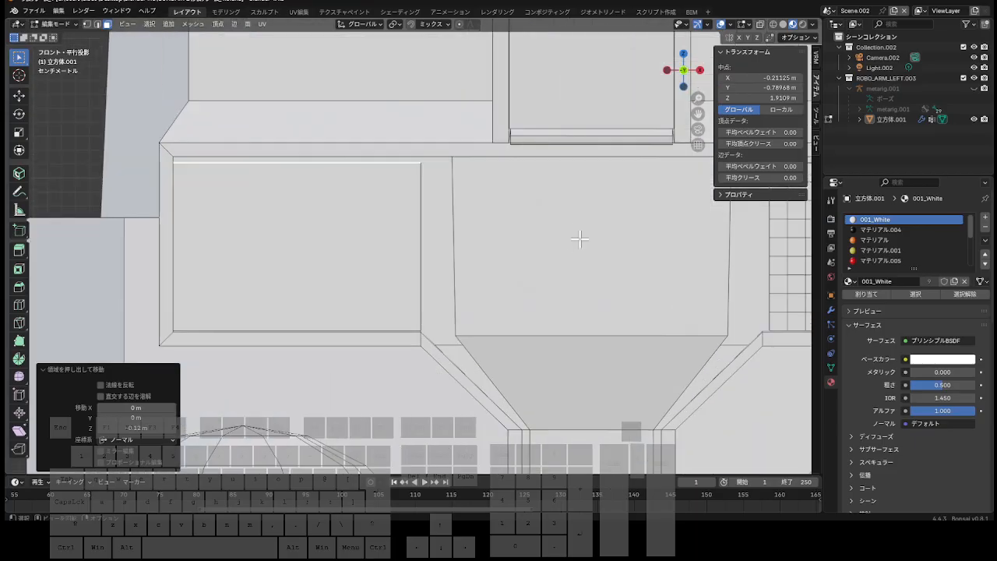
{"action": "left_click", "coordinate": [87, 25]}
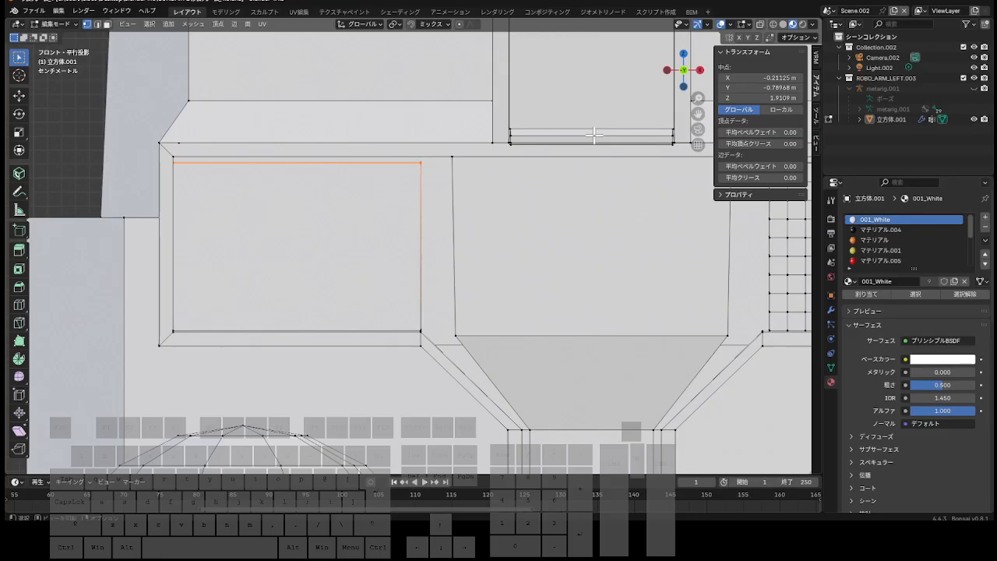
{"action": "left_click_drag", "start_coordinate": [698, 113], "coordinate": [547, 117]}
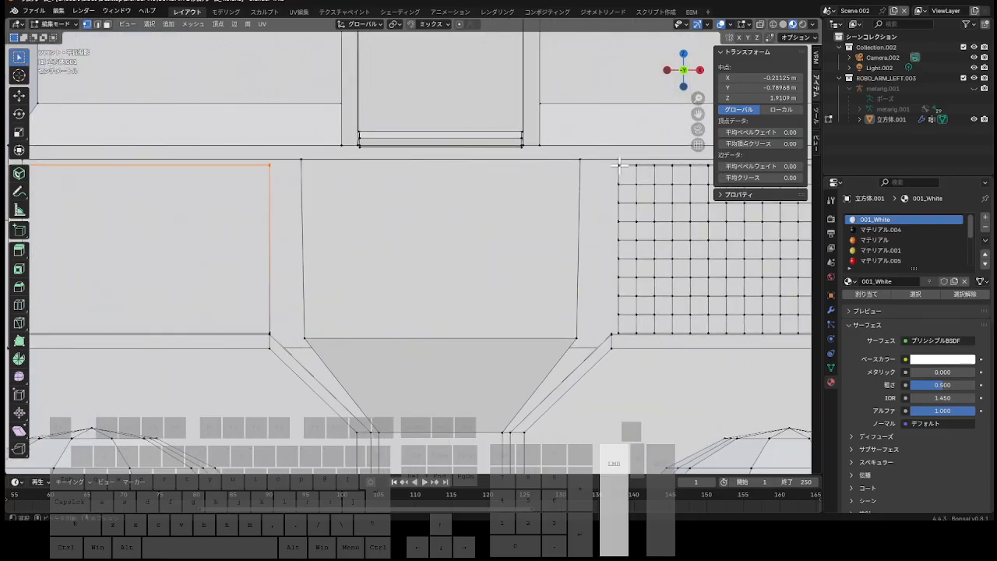
{"action": "left_click", "coordinate": [619, 164]}
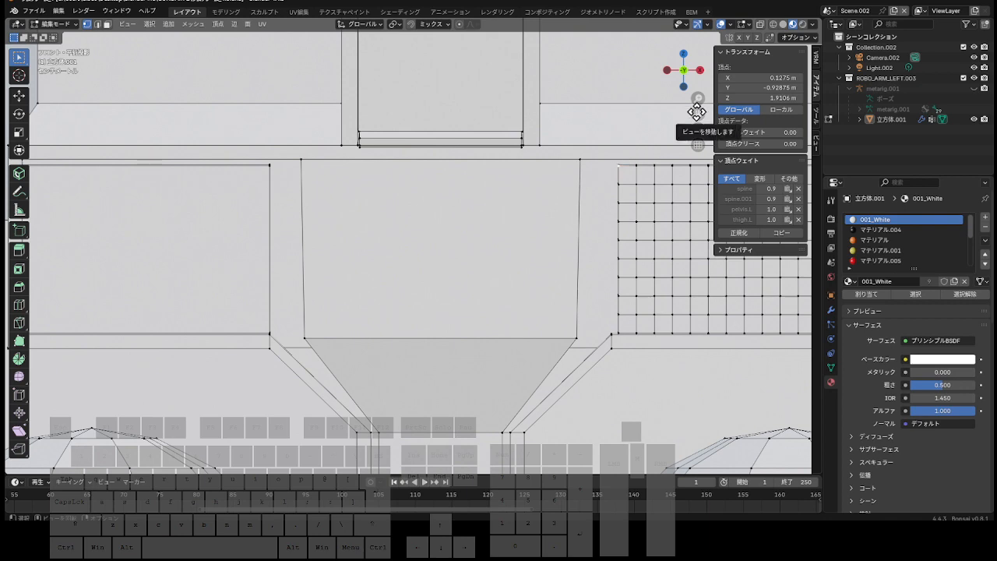
{"action": "left_click_drag", "start_coordinate": [698, 109], "coordinate": [857, 119]}
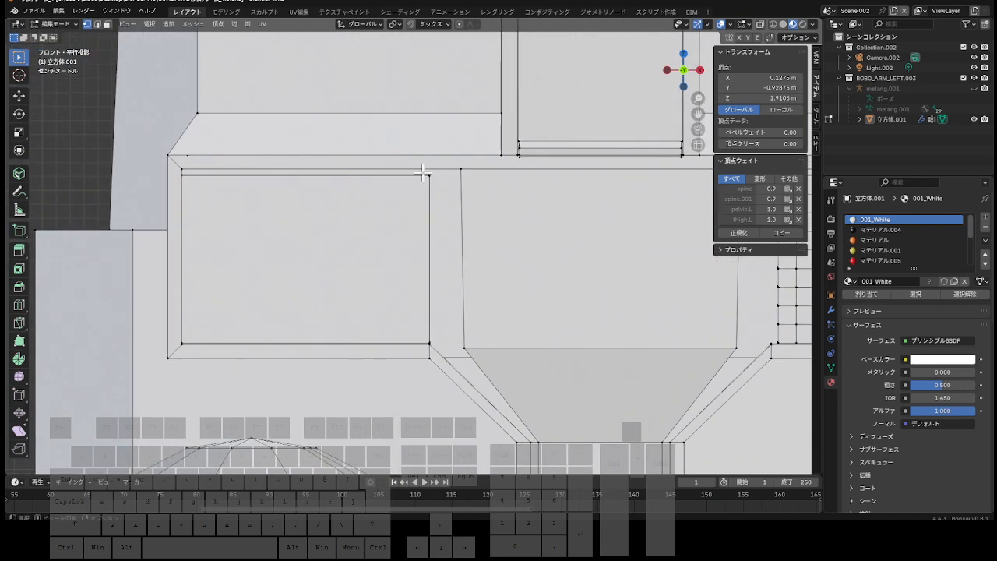
{"action": "left_click_drag", "start_coordinate": [426, 172], "coordinate": [444, 189]}
{"action": "scroll", "coordinate": [442, 325], "scroll_direction": "up", "scroll_amount": 2}
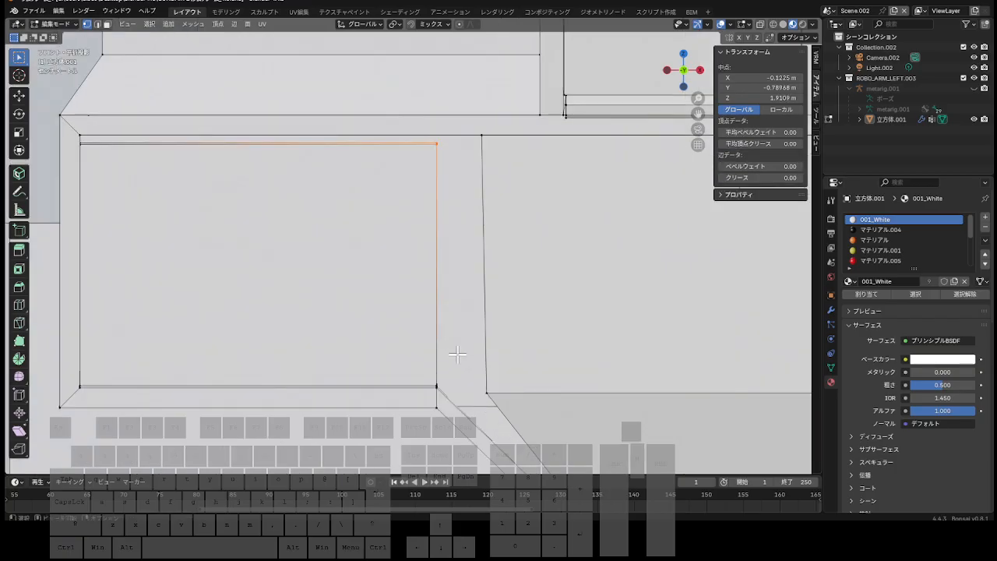
Move the new box's inner side face, nearest the model's centre, by -0.005 m along X.
{"action": "left_click", "coordinate": [107, 25]}
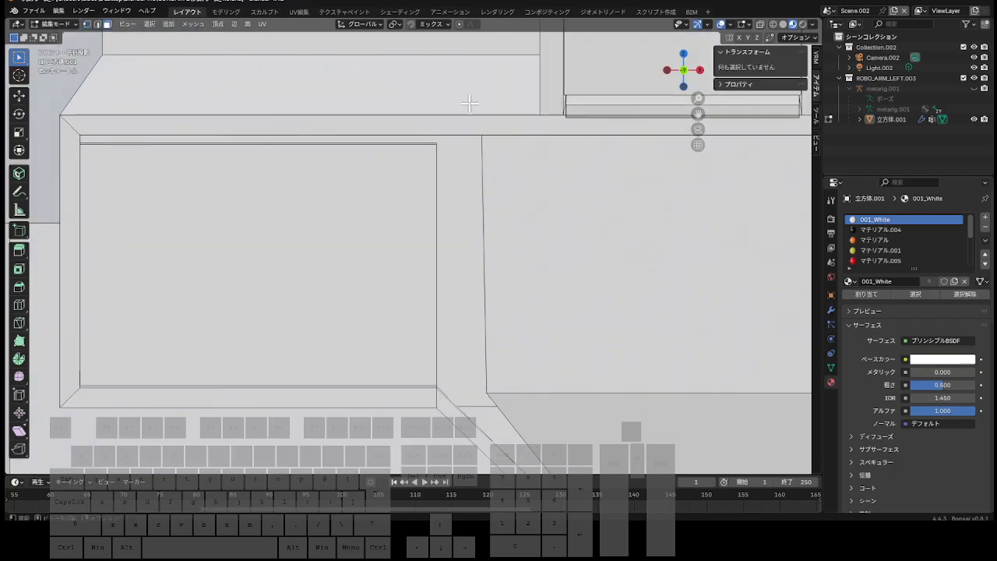
{"action": "scroll", "coordinate": [575, 86], "scroll_direction": "down", "scroll_amount": 1}
{"action": "left_click_drag", "start_coordinate": [685, 75], "coordinate": [688, 75]}
{"action": "left_click", "coordinate": [408, 255]}
{"action": "scroll", "coordinate": [686, 88], "scroll_direction": "down", "scroll_amount": 3}
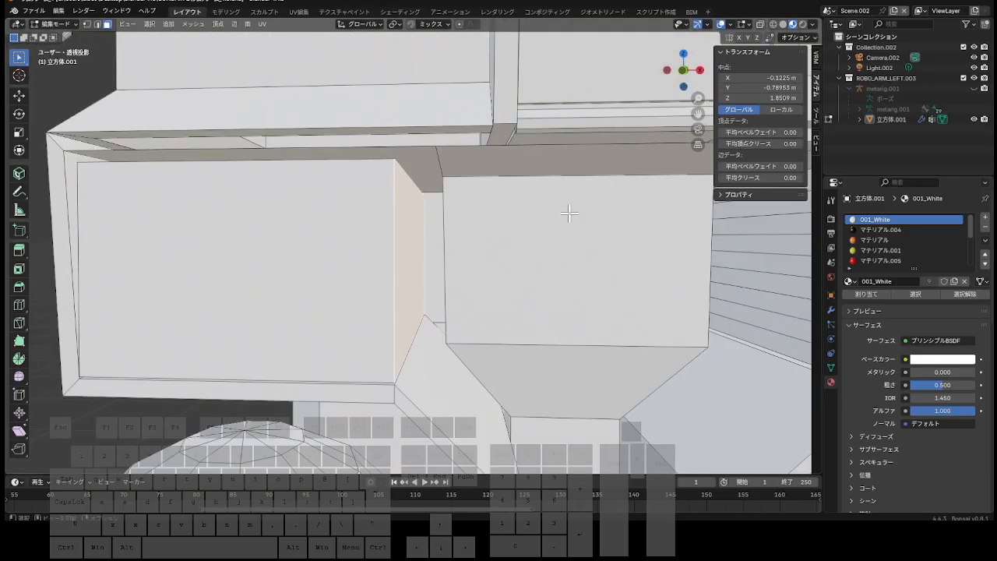
{"action": "key", "text": "g"}
{"action": "key", "text": "x"}
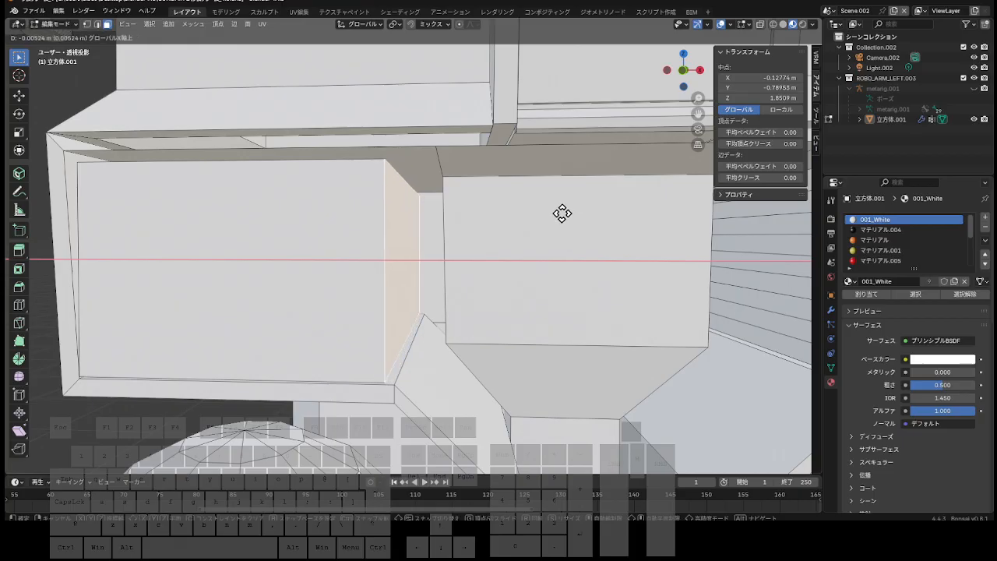
{"action": "left_click", "coordinate": [561, 214]}
{"action": "left_click", "coordinate": [122, 408]}
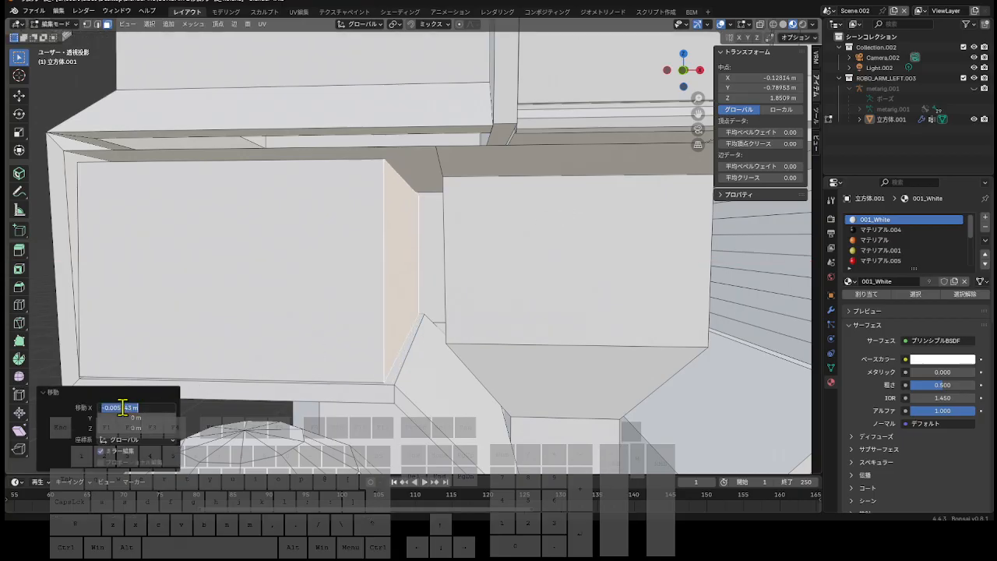
{"action": "left_click_drag", "start_coordinate": [123, 407], "coordinate": [166, 410]}
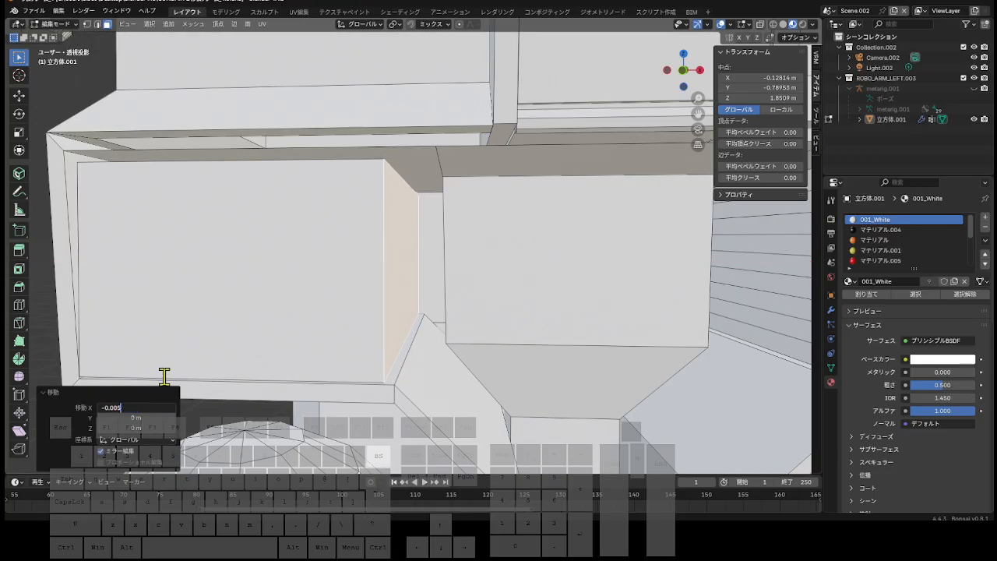
{"action": "key", "text": "BackSpace"}
{"action": "key", "text": "Return"}
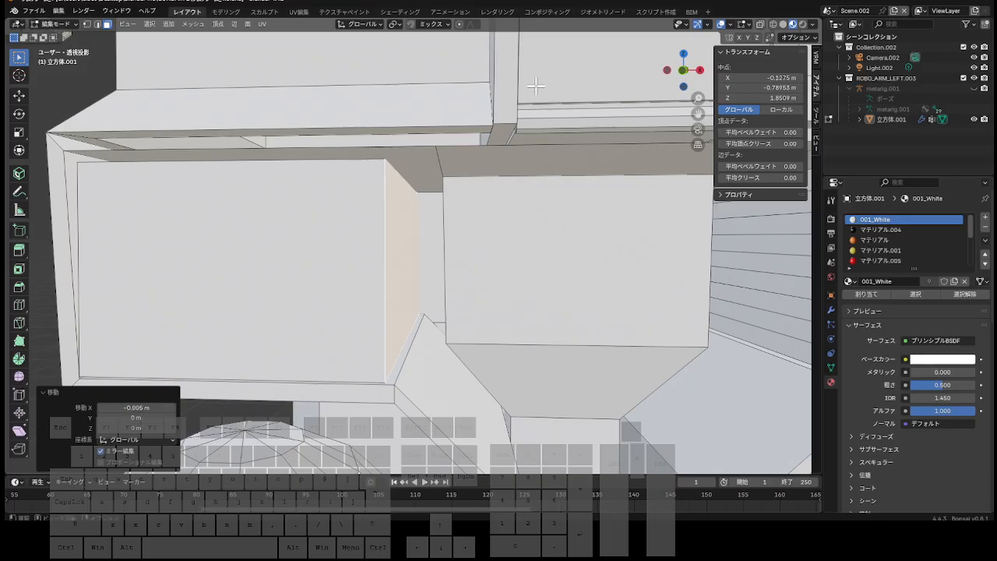
Turn on X-ray display and move the new box's outer side face 0.005 m along X.
{"action": "left_click", "coordinate": [761, 25]}
{"action": "left_click_drag", "start_coordinate": [699, 113], "coordinate": [780, 109]}
{"action": "mouse_move", "coordinate": [686, 83]}
{"action": "left_mouse_down"}
{"action": "mouse_move", "coordinate": [668, 88]}
{"action": "mouse_move", "coordinate": [686, 94]}
{"action": "left_mouse_up"}
{"action": "left_click", "coordinate": [288, 266]}
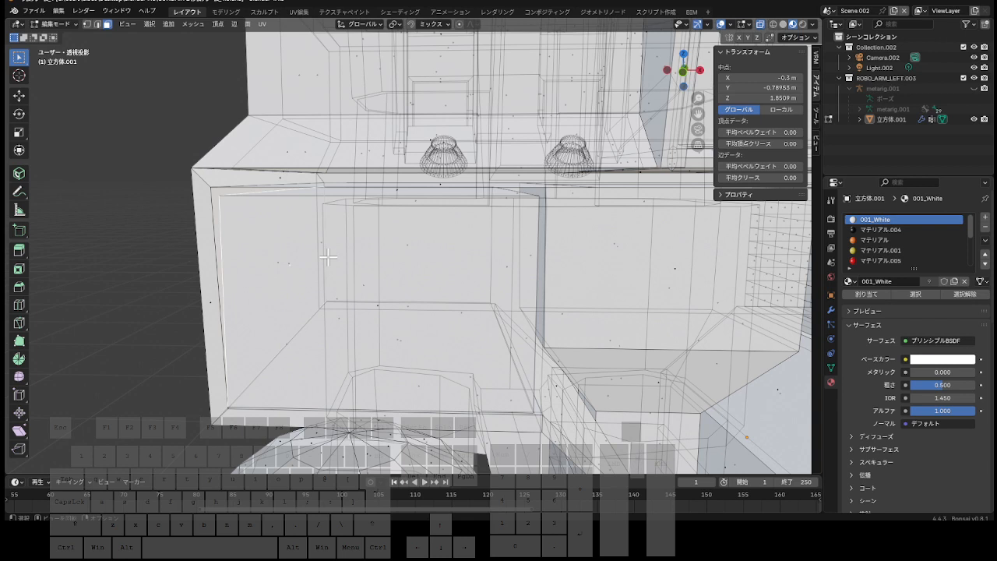
{"action": "key", "text": "g"}
{"action": "key", "text": "x"}
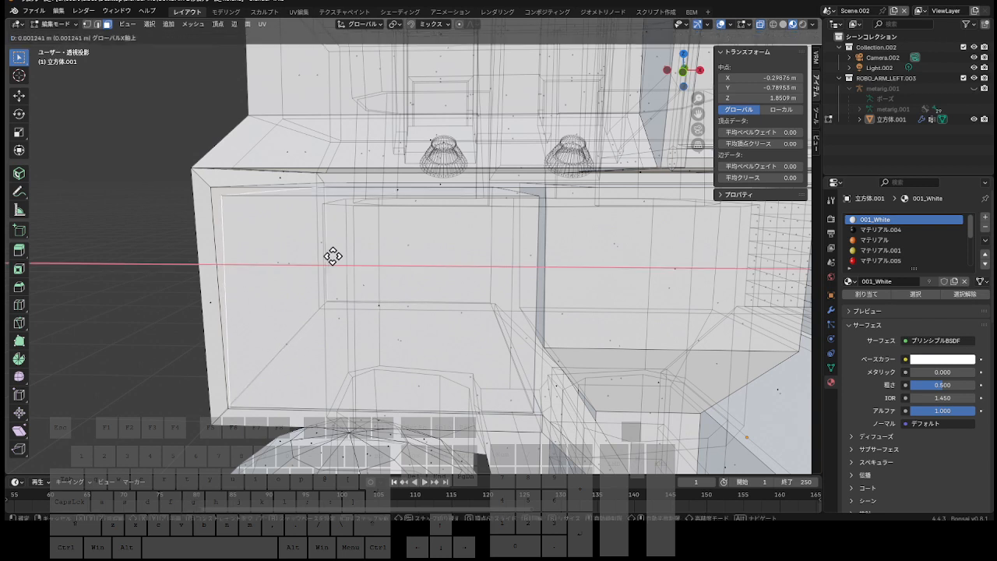
{"action": "left_click", "coordinate": [336, 258]}
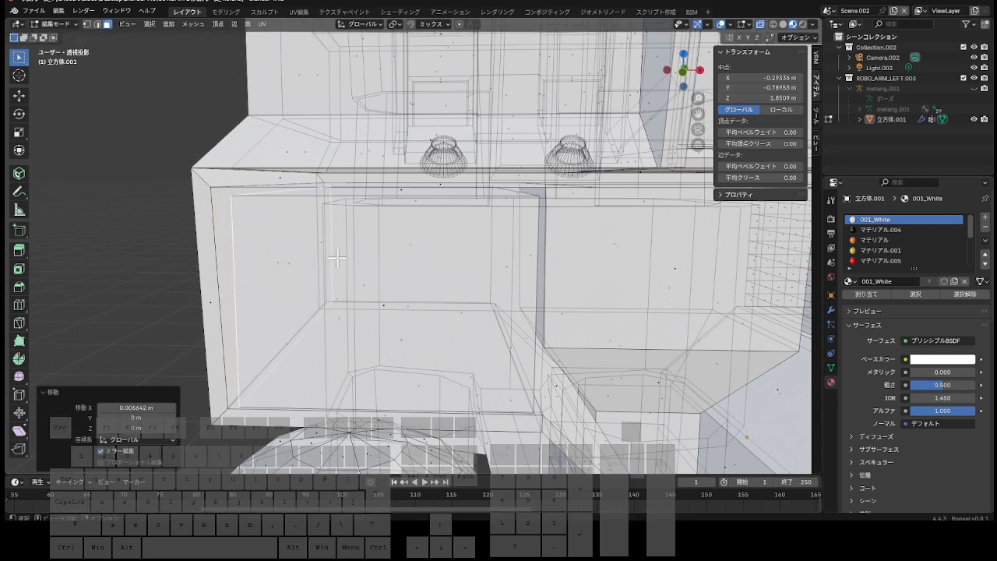
{"action": "left_click", "coordinate": [147, 409]}
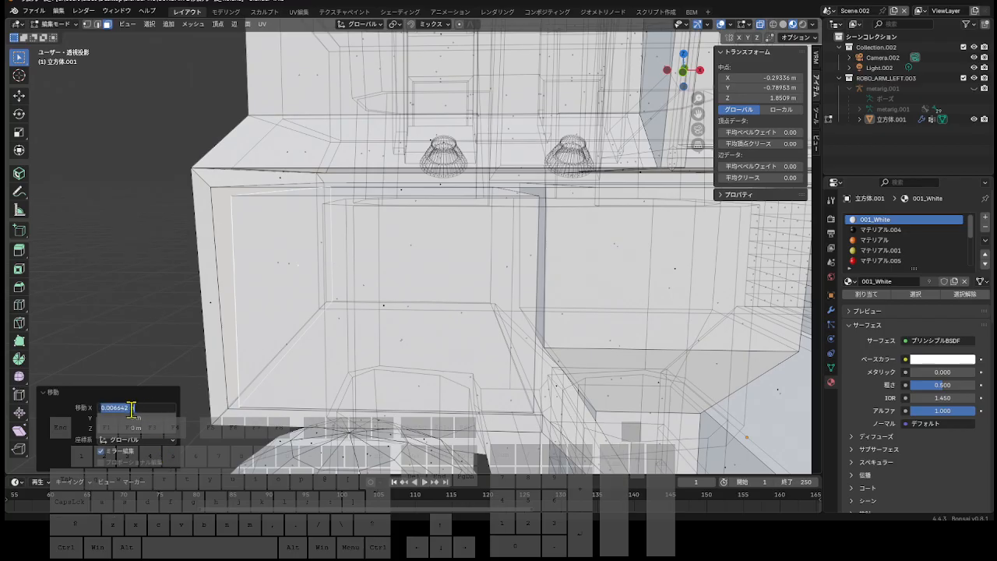
{"action": "left_click_drag", "start_coordinate": [115, 408], "coordinate": [161, 405]}
{"action": "type", "text": "5"}
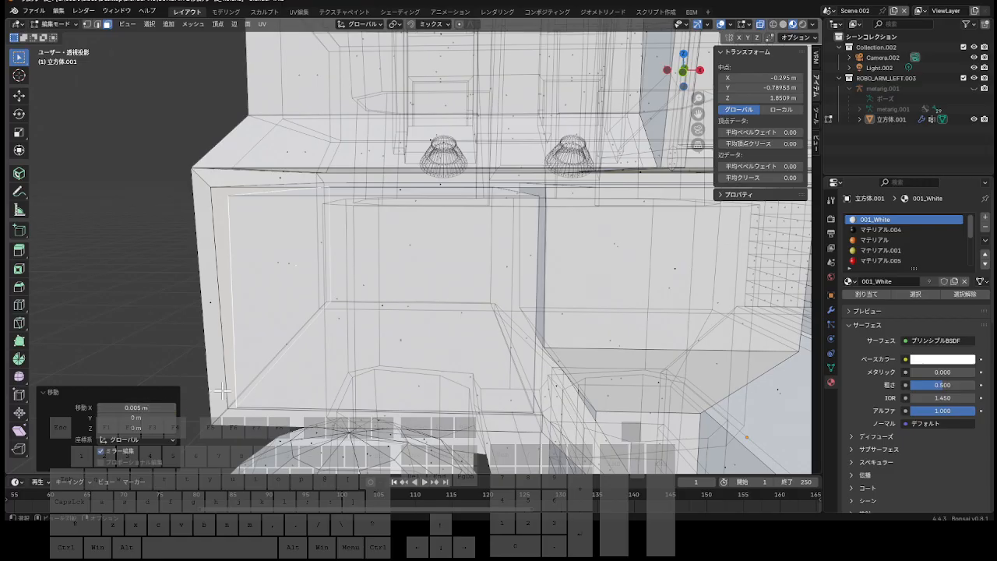
{"action": "key", "text": "Return"}
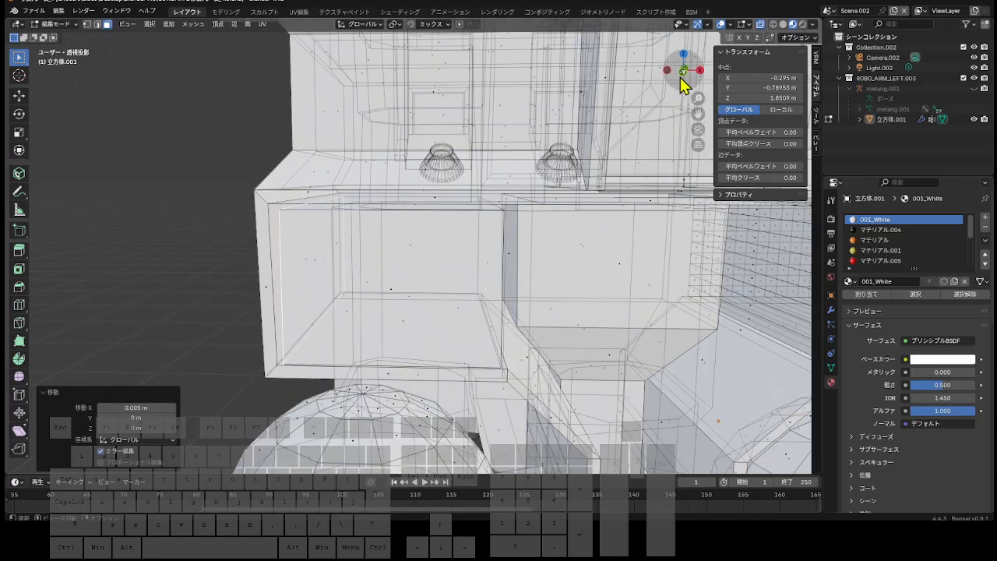
Add 12 evenly spaced vertical loop cuts around the new box, without sliding them.
{"action": "mouse_move", "coordinate": [680, 86]}
{"action": "left_mouse_down"}
{"action": "mouse_move", "coordinate": [708, 51]}
{"action": "mouse_move", "coordinate": [690, 50]}
{"action": "mouse_move", "coordinate": [683, 84]}
{"action": "left_mouse_up"}
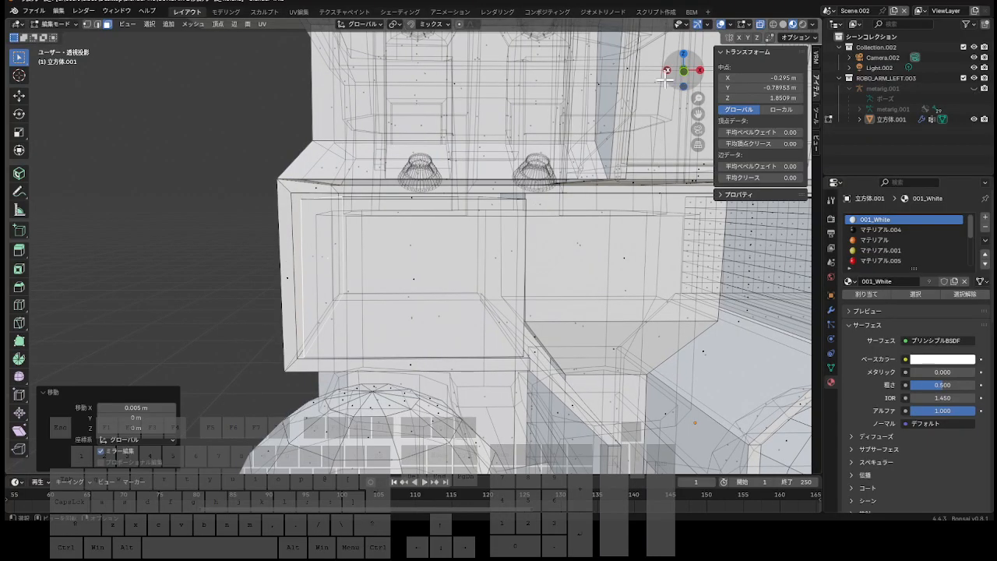
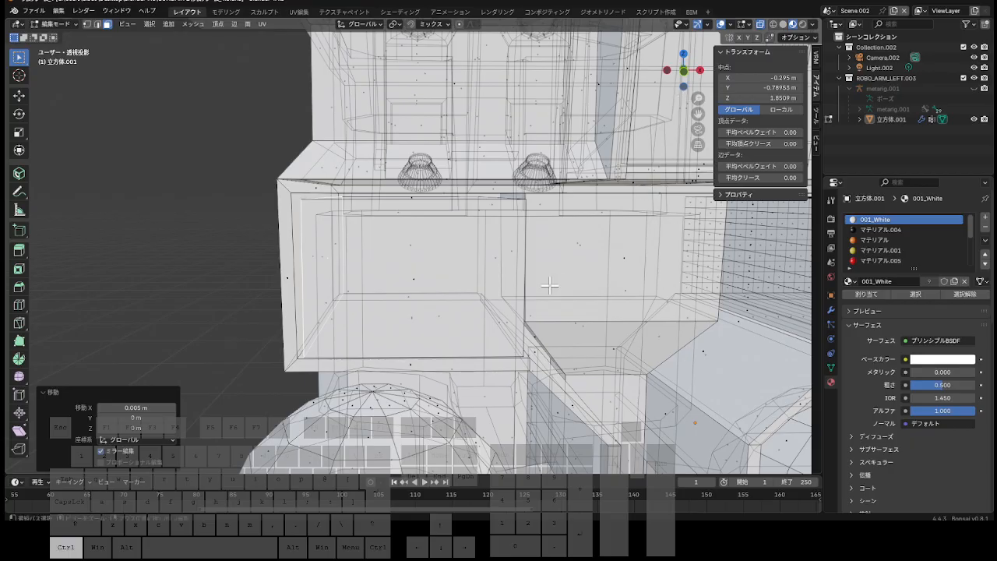
{"action": "left_click_drag", "start_coordinate": [681, 79], "coordinate": [684, 76]}
{"action": "key", "text": "ctrl+r"}
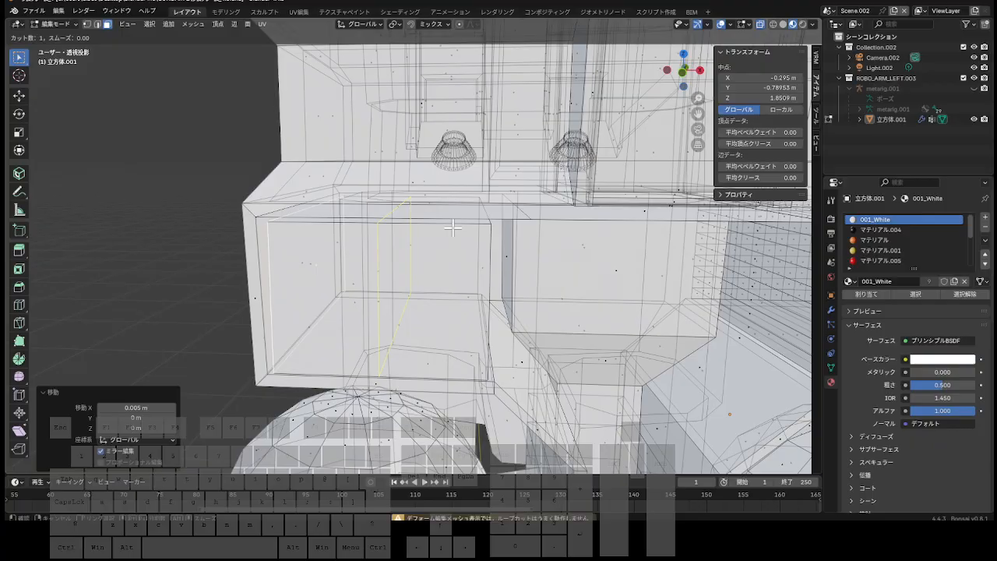
{"action": "scroll", "coordinate": [452, 227], "scroll_direction": "up", "scroll_amount": 9}
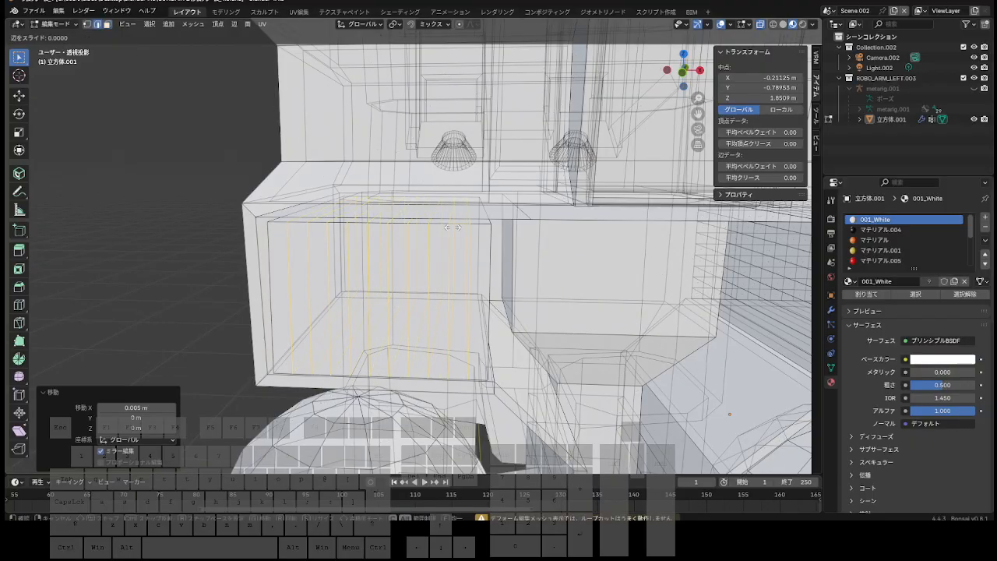
{"action": "left_click", "coordinate": [353, 285]}
{"action": "right_click", "coordinate": [353, 285]}
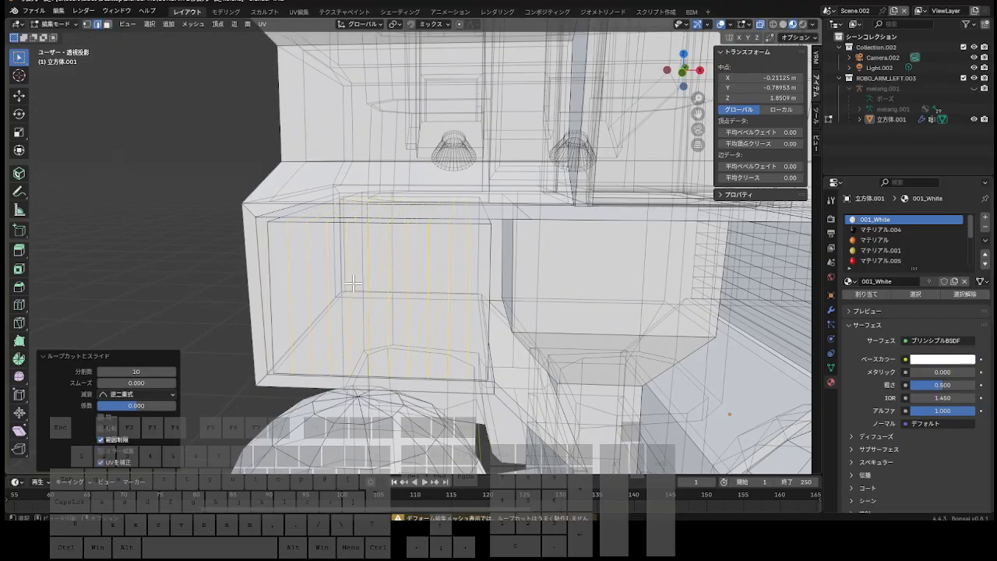
{"action": "left_click", "coordinate": [173, 372]}
{"action": "left_click", "coordinate": [173, 372]}
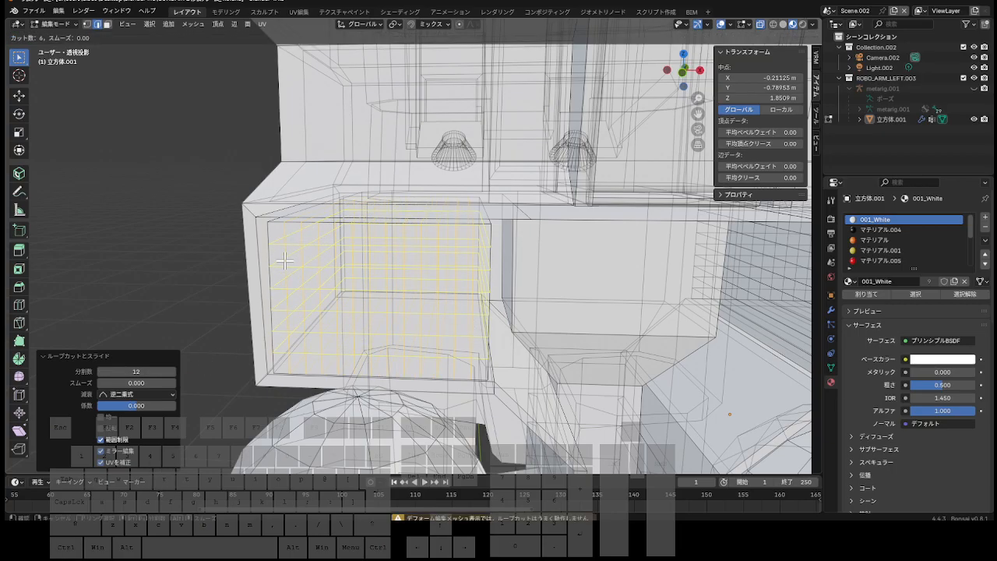
Add 8 evenly spaced horizontal loop cuts around the new box, without sliding them.
{"action": "left_click", "coordinate": [284, 261]}
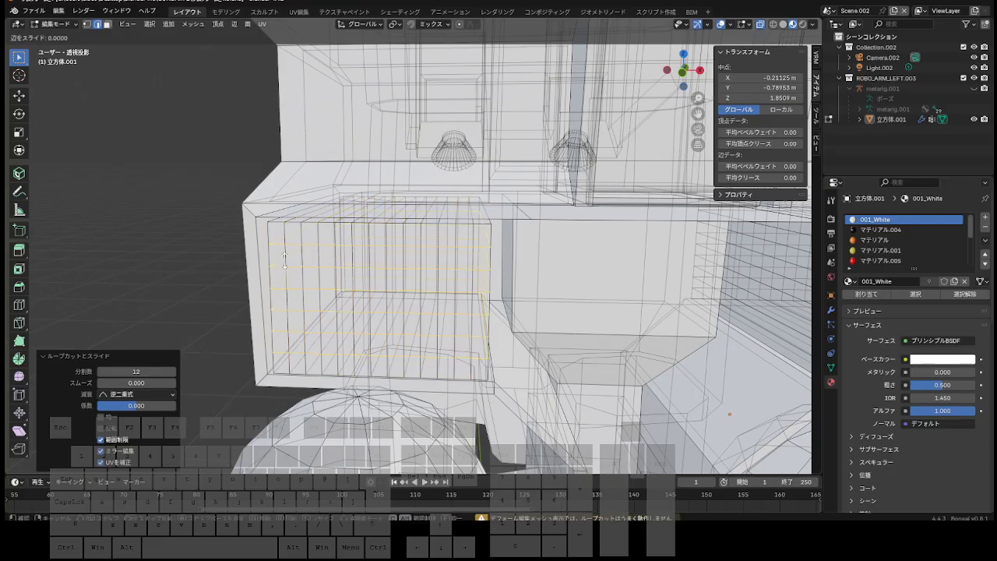
{"action": "right_click", "coordinate": [284, 261]}
{"action": "left_click", "coordinate": [173, 372]}
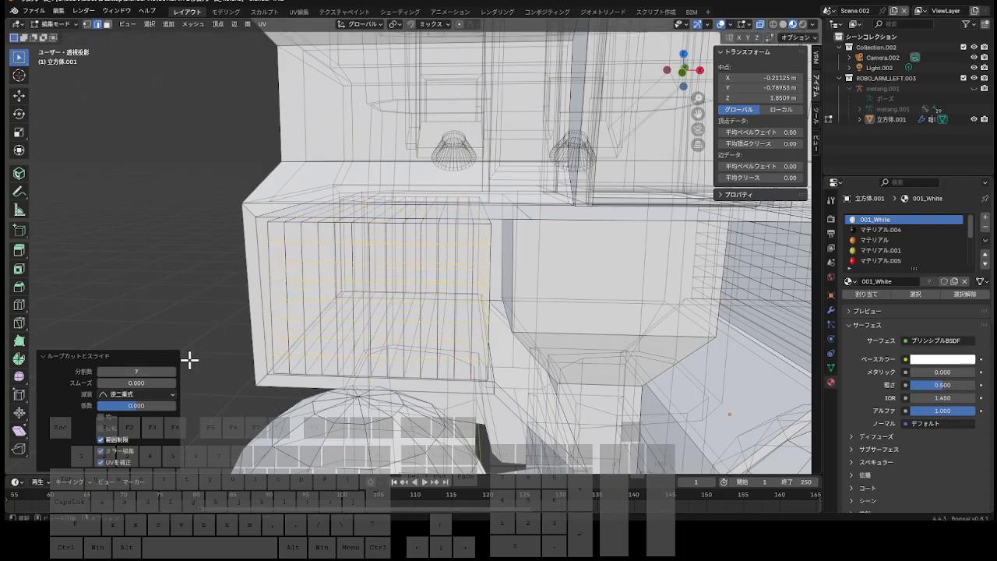
{"action": "mouse_move", "coordinate": [690, 81]}
{"action": "left_mouse_down"}
{"action": "mouse_move", "coordinate": [642, 75]}
{"action": "mouse_move", "coordinate": [689, 86]}
{"action": "left_mouse_up"}
{"action": "left_click", "coordinate": [685, 74]}
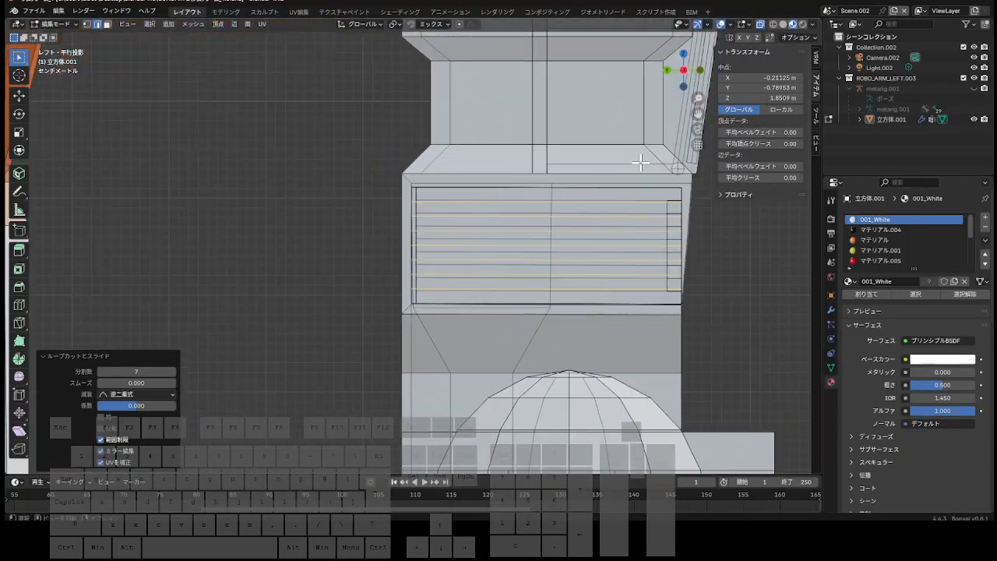
{"action": "scroll", "coordinate": [645, 161], "scroll_direction": "up", "scroll_amount": 2}
{"action": "left_click_drag", "start_coordinate": [699, 113], "coordinate": [688, 114]}
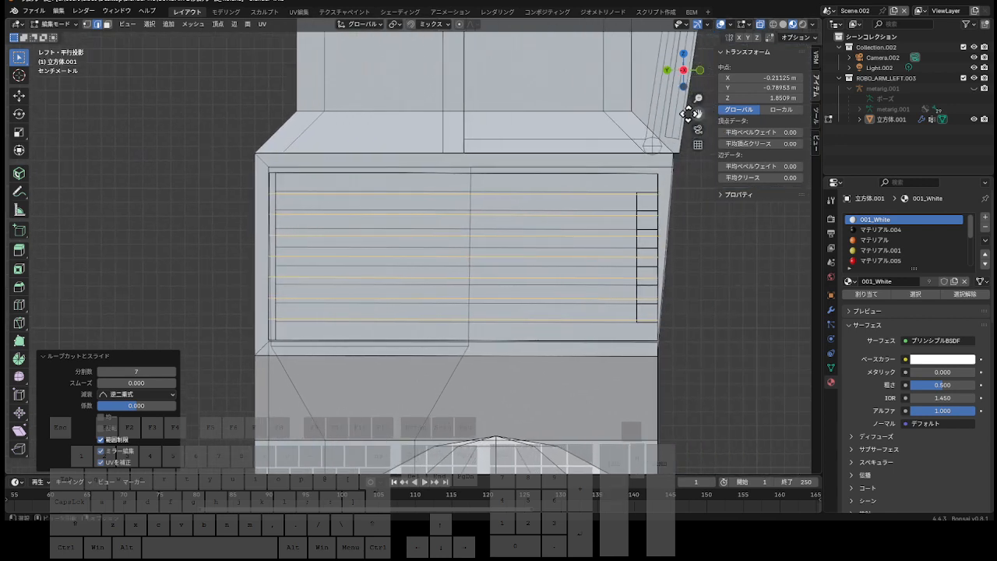
{"action": "left_click", "coordinate": [173, 372]}
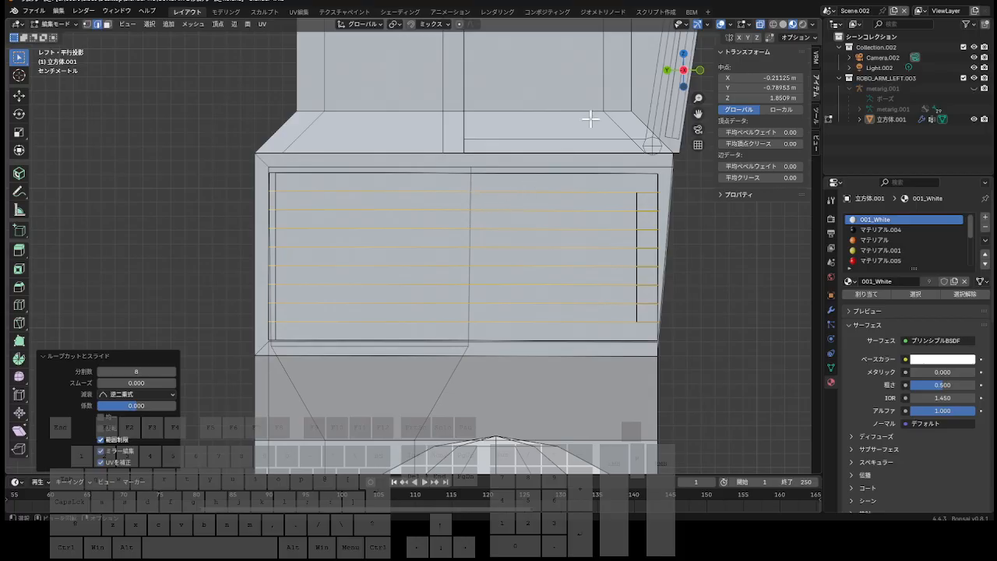
Switch to face selection and turn off X-ray display to expose the new box's front grid.
{"action": "mouse_move", "coordinate": [685, 94]}
{"action": "left_mouse_down"}
{"action": "mouse_move", "coordinate": [651, 110]}
{"action": "mouse_move", "coordinate": [670, 97]}
{"action": "left_mouse_up"}
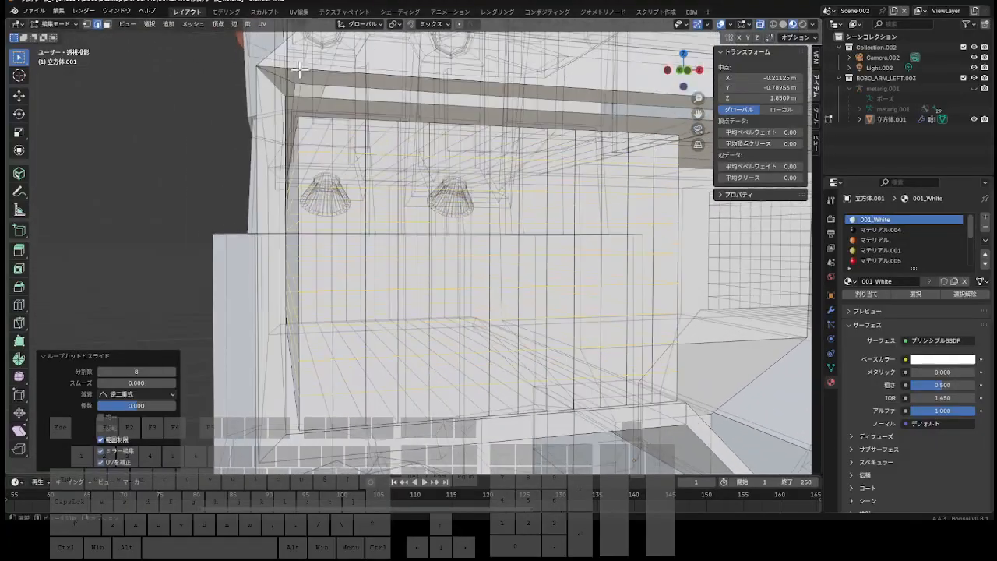
{"action": "left_click", "coordinate": [107, 24]}
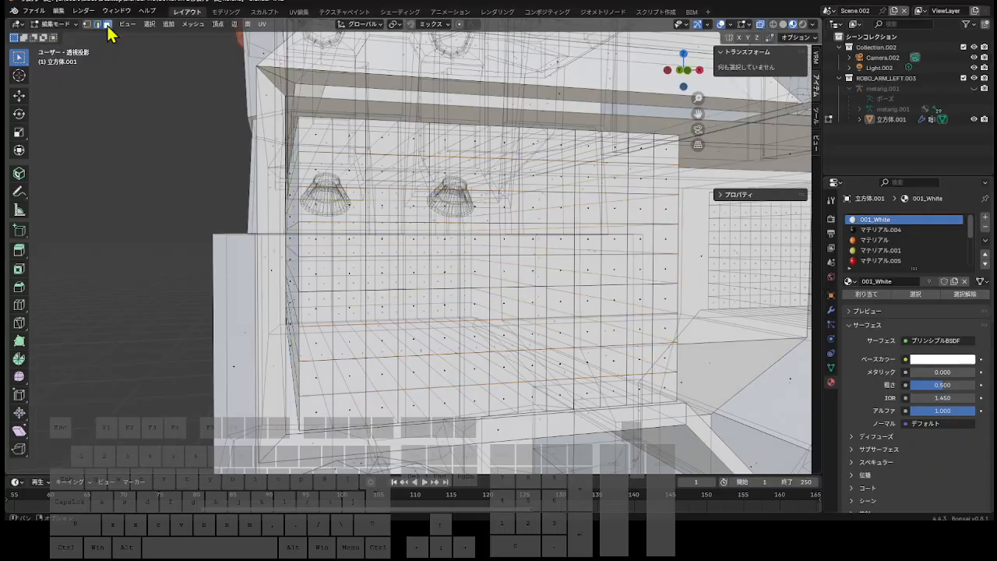
{"action": "left_click", "coordinate": [760, 25]}
{"action": "scroll", "coordinate": [635, 180], "scroll_direction": "down", "scroll_amount": 5}
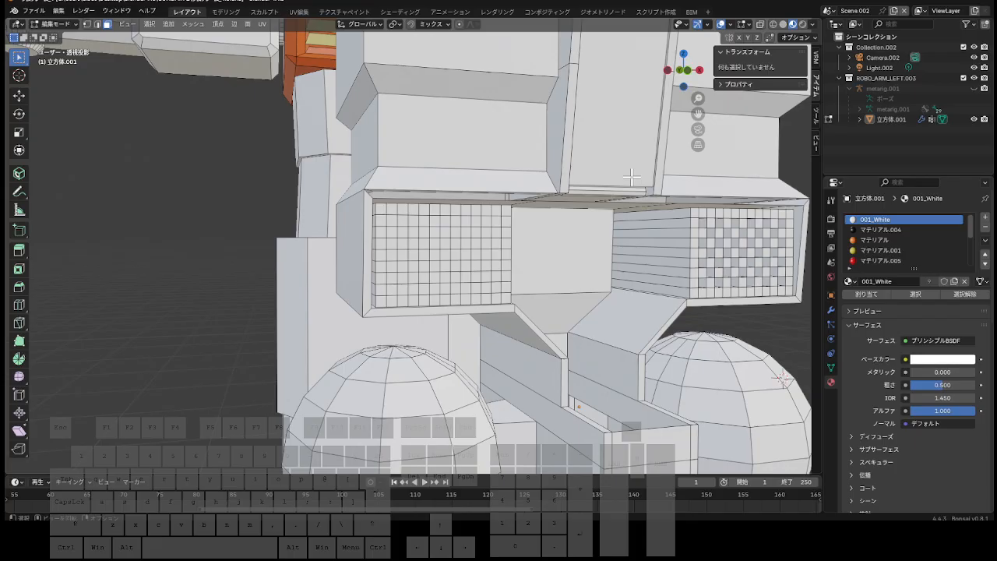
{"action": "scroll", "coordinate": [528, 248], "scroll_direction": "up", "scroll_amount": 2}
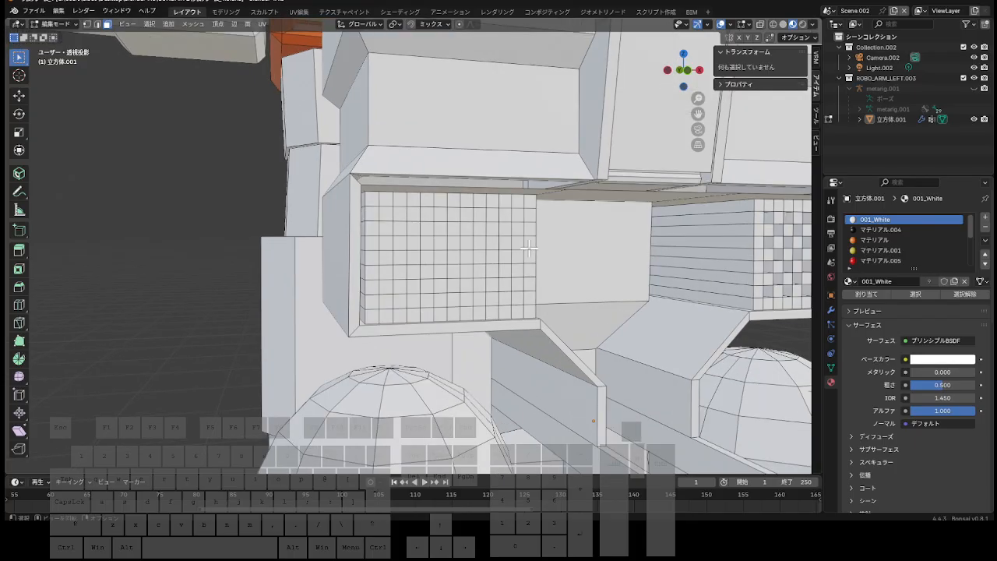
{"action": "scroll", "coordinate": [530, 242], "scroll_direction": "up", "scroll_amount": 1}
Select alternate faces in a checkerboard pattern on the new box's front grid, leaving out its outermost ring of faces.
{"action": "left_click", "coordinate": [550, 208]}
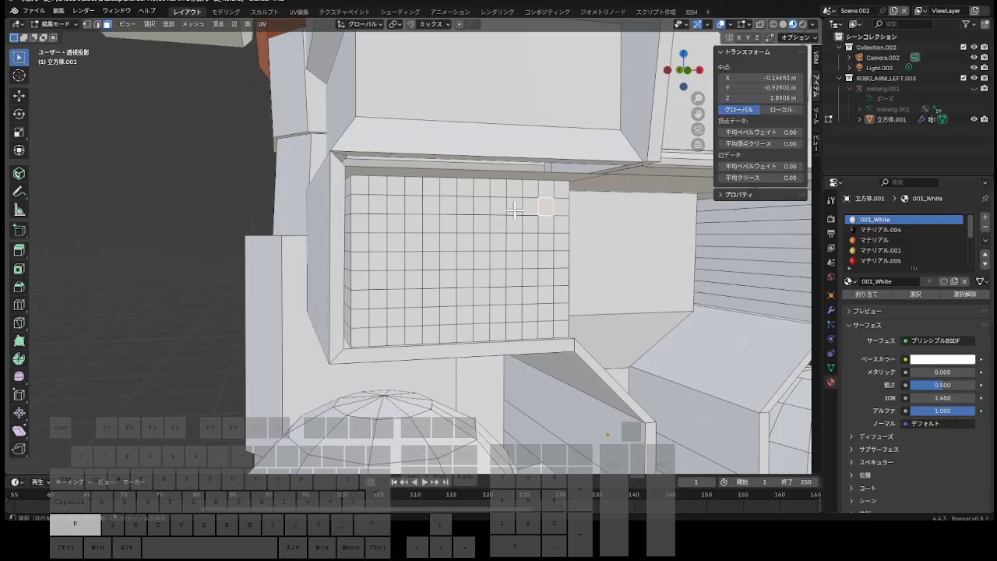
{"action": "left_click", "coordinate": [515, 207], "text": "shift"}
{"action": "left_click", "coordinate": [448, 206], "text": "shift"}
{"action": "left_click", "coordinate": [378, 243], "text": "shift"}
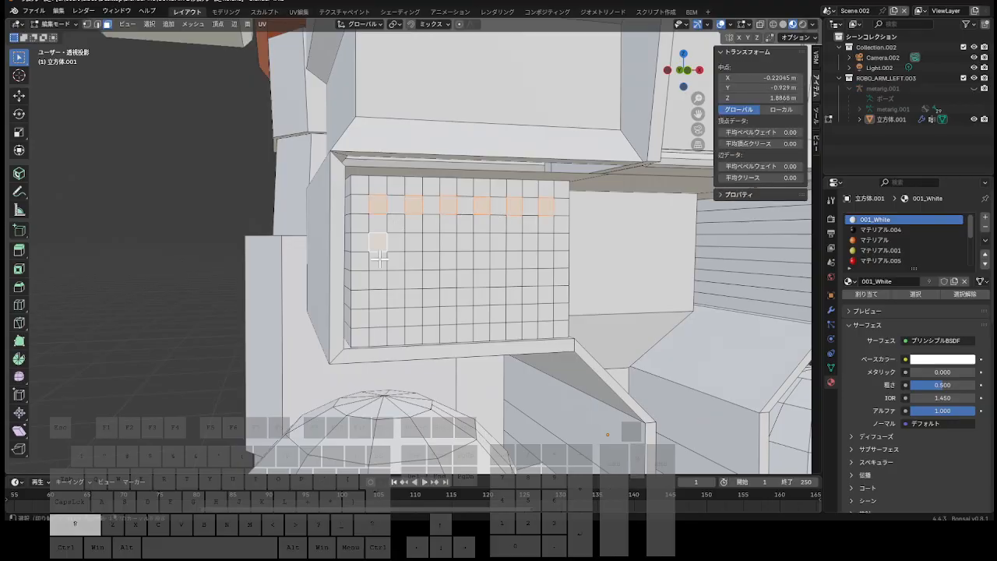
{"action": "left_click", "coordinate": [377, 279], "text": "shift"}
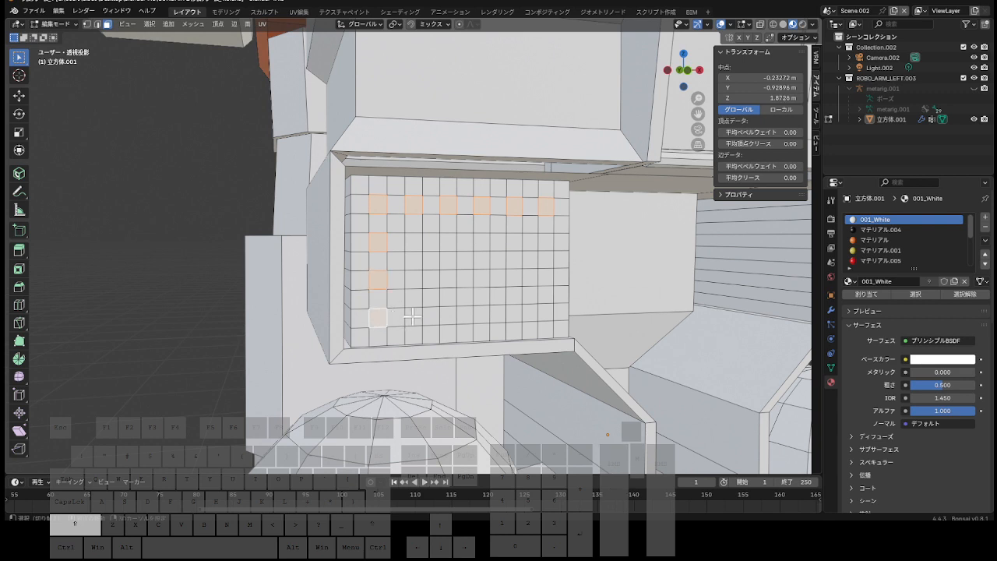
{"action": "left_click", "coordinate": [410, 315], "text": "shift"}
{"action": "left_click", "coordinate": [414, 279], "text": "shift"}
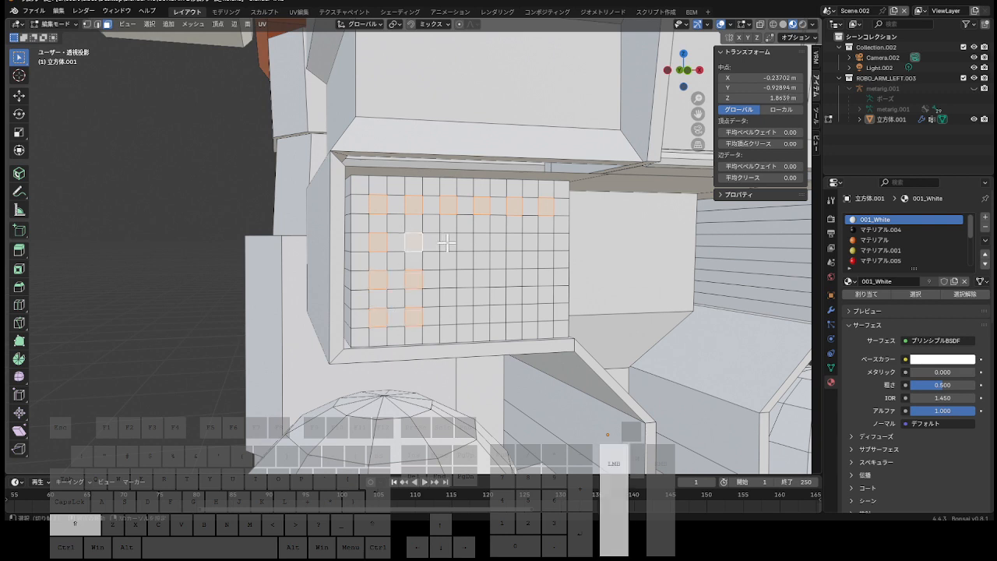
{"action": "left_click", "coordinate": [448, 243], "text": "shift"}
{"action": "left_click", "coordinate": [449, 279], "text": "shift"}
{"action": "left_click", "coordinate": [449, 316], "text": "shift"}
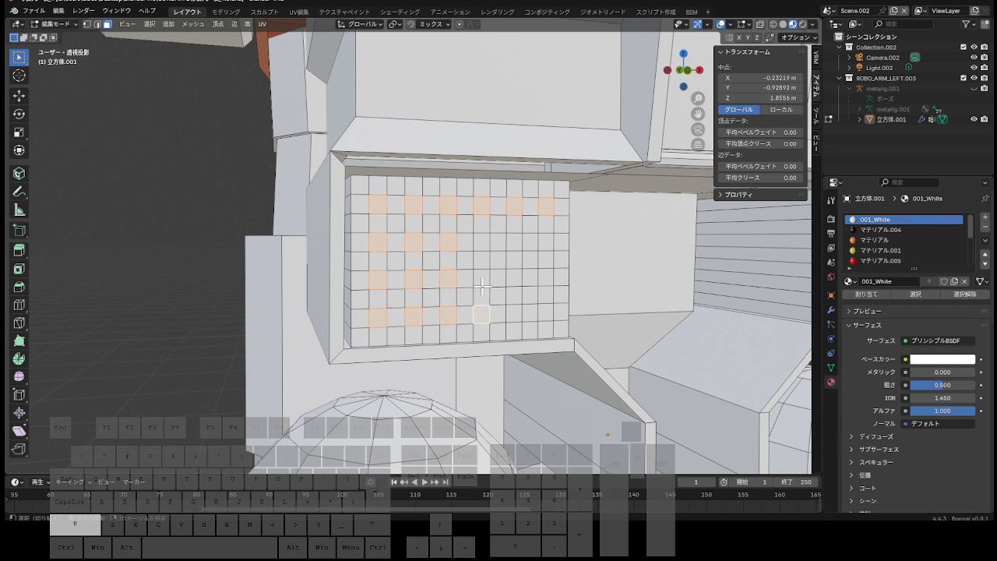
{"action": "left_click", "coordinate": [482, 280], "text": "shift"}
{"action": "left_click", "coordinate": [483, 242], "text": "shift"}
{"action": "left_click", "coordinate": [517, 242], "text": "shift"}
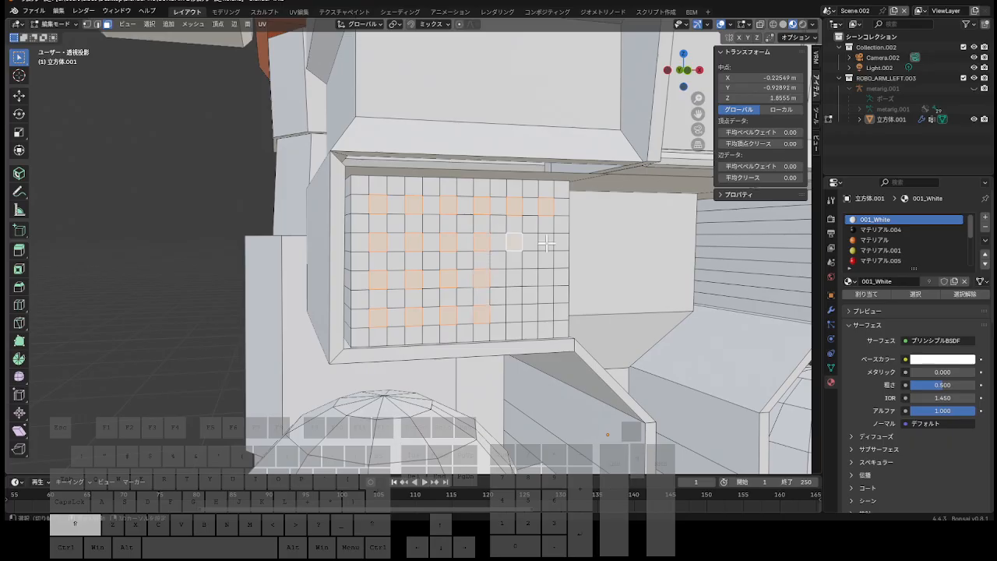
{"action": "left_click", "coordinate": [546, 242], "text": "shift"}
{"action": "left_click", "coordinate": [547, 279], "text": "shift"}
{"action": "left_click", "coordinate": [514, 279], "text": "shift"}
{"action": "left_click", "coordinate": [514, 314], "text": "shift"}
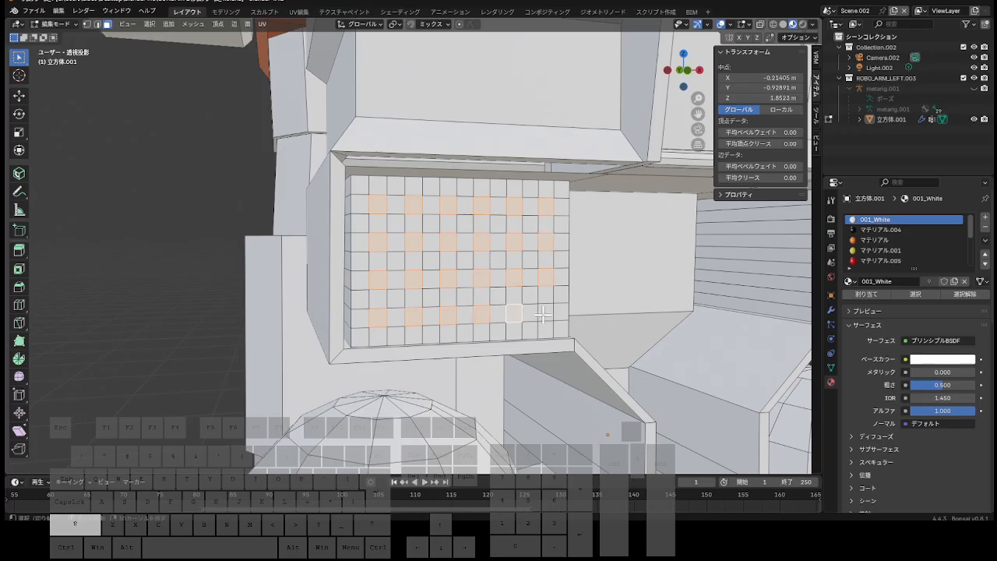
{"action": "left_click", "coordinate": [545, 312], "text": "shift"}
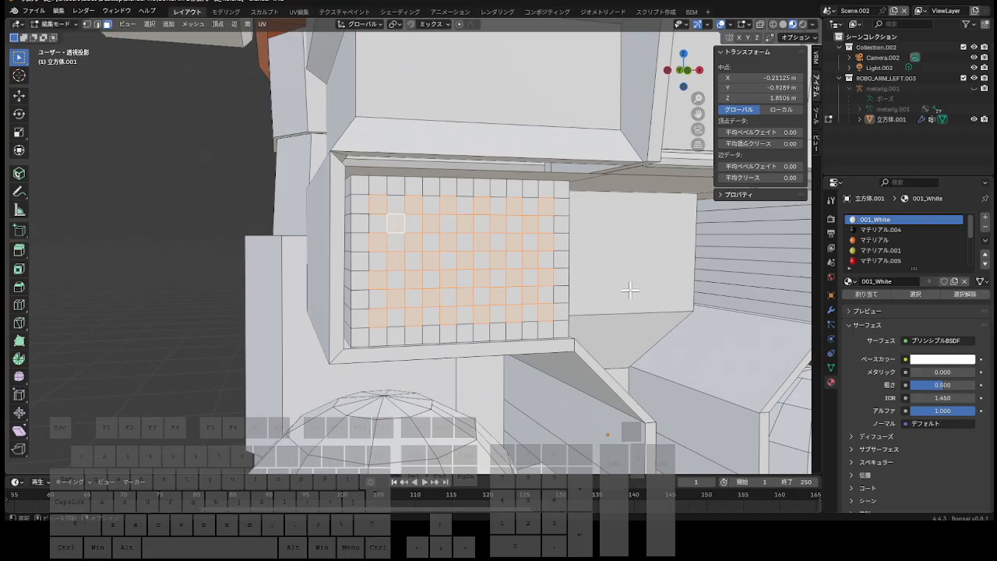
Extrude the selected checkerboard faces into the box, with a normal Z offset of 0.015 m.
{"action": "key", "text": "e"}
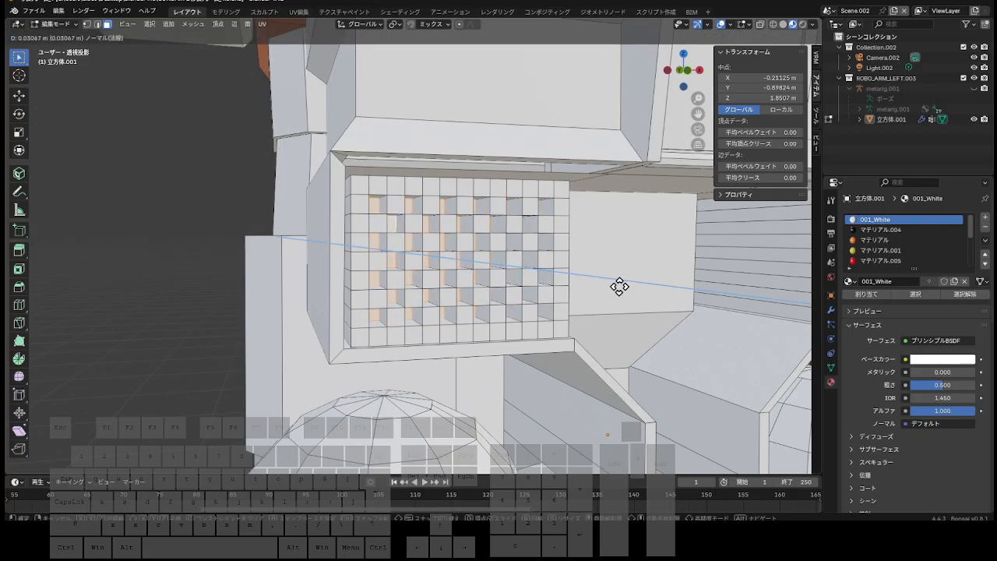
{"action": "left_click", "coordinate": [625, 289]}
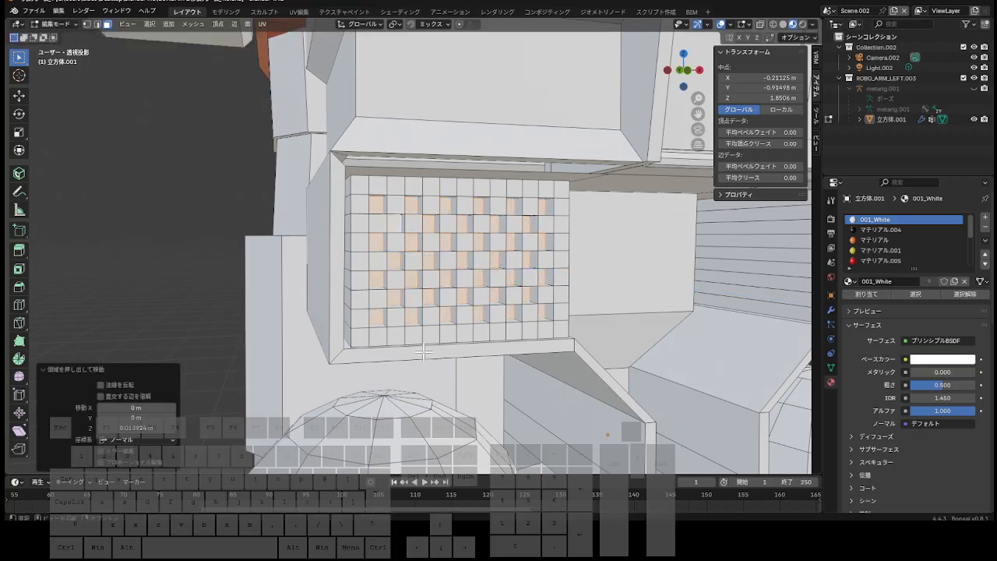
{"action": "left_click", "coordinate": [136, 427]}
{"action": "left_click", "coordinate": [114, 428]}
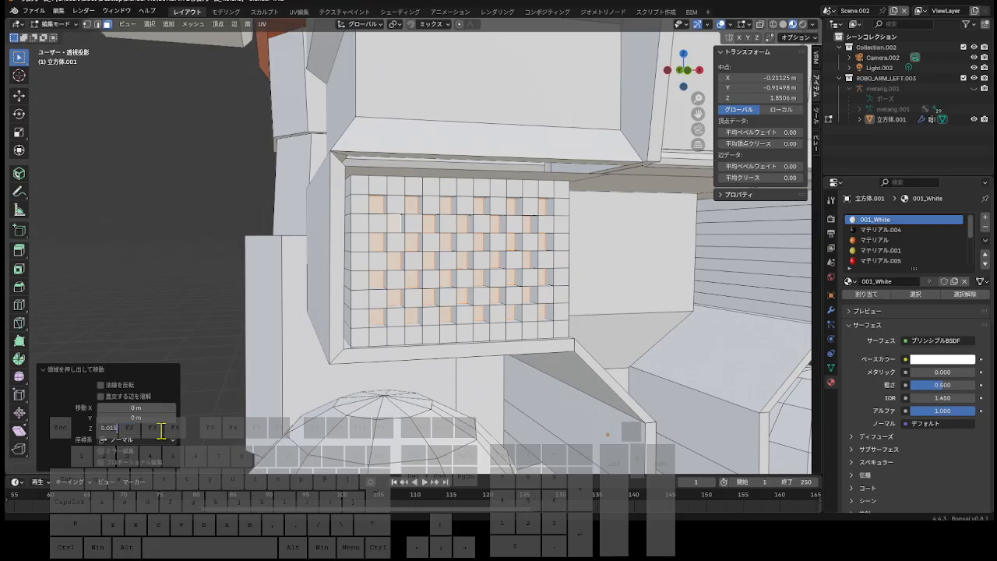
{"action": "key", "text": "Return"}
Clear the selection and examine both waist grilles from the front and from oblique angles.
{"action": "scroll", "coordinate": [561, 304], "scroll_direction": "down", "scroll_amount": 2}
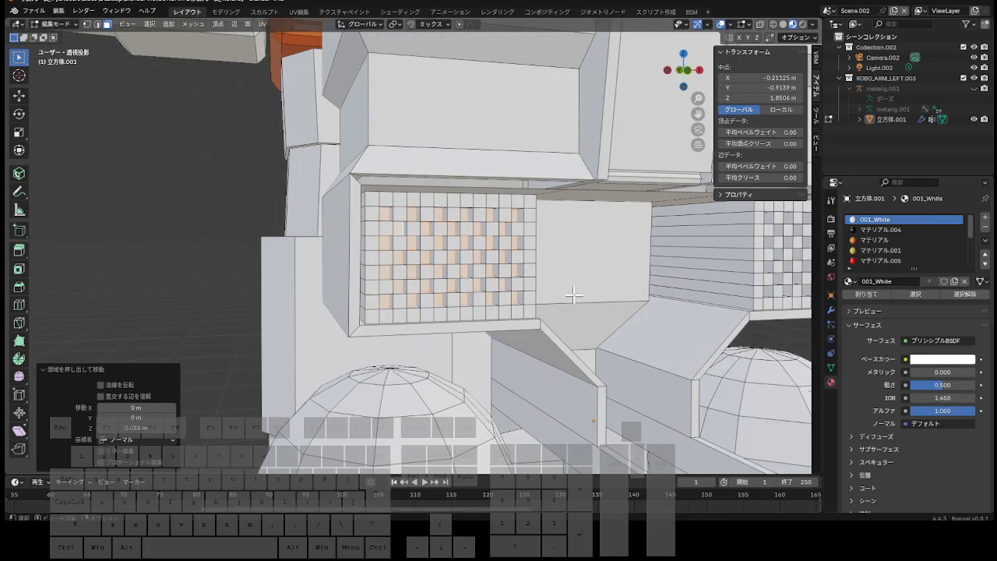
{"action": "scroll", "coordinate": [600, 285], "scroll_direction": "down", "scroll_amount": 2}
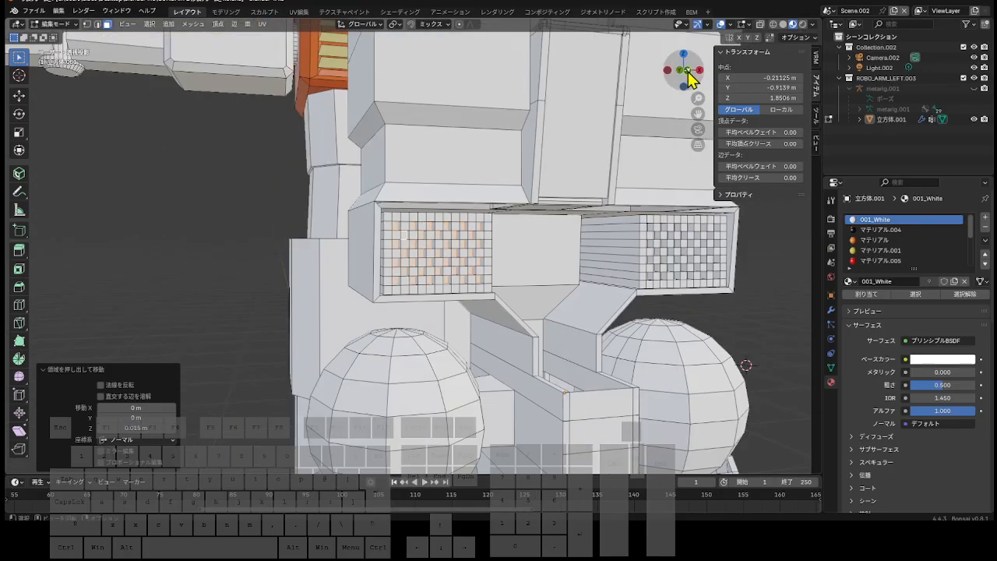
{"action": "left_click_drag", "start_coordinate": [689, 72], "coordinate": [670, 89]}
{"action": "scroll", "coordinate": [573, 333], "scroll_direction": "down", "scroll_amount": 3}
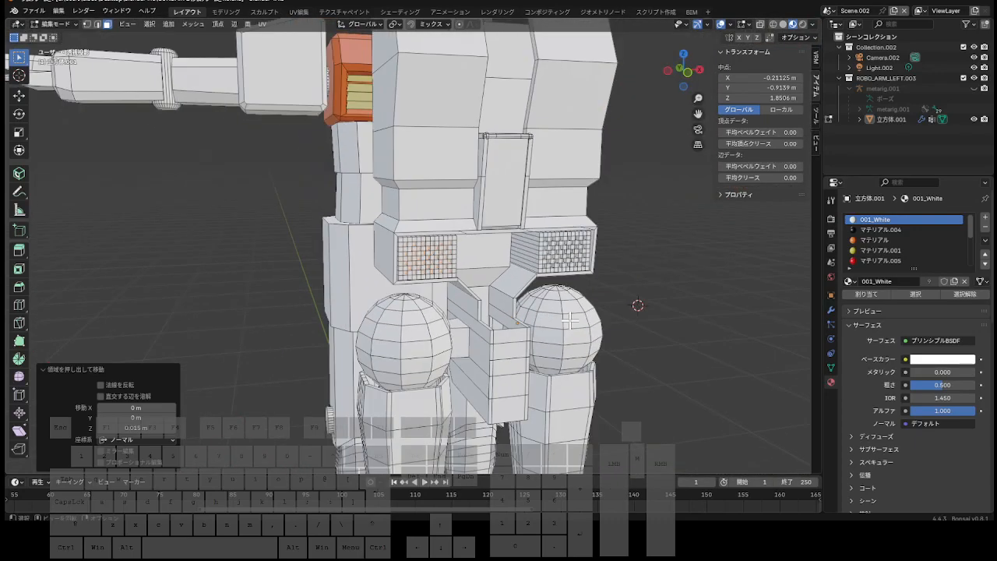
{"action": "left_click", "coordinate": [679, 281]}
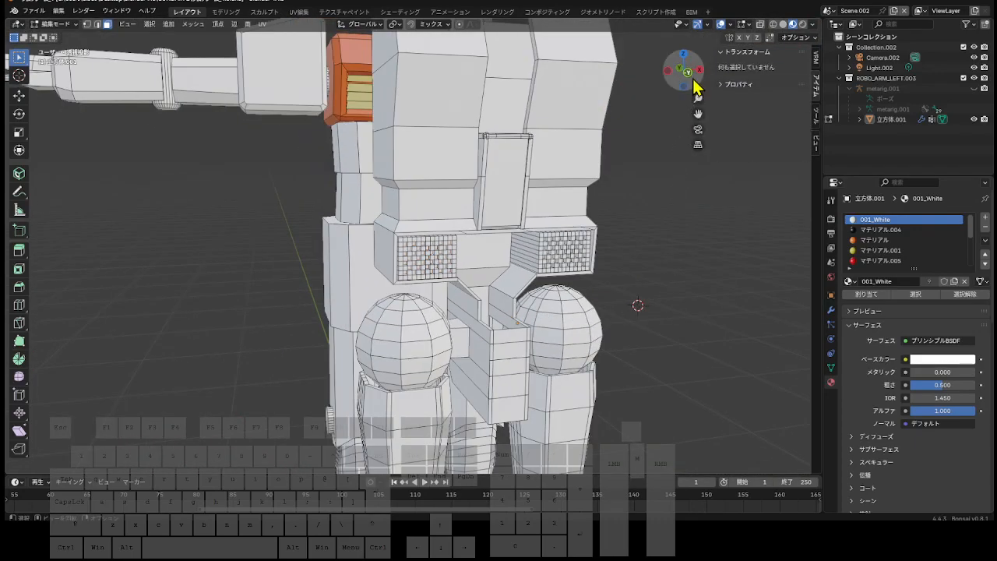
{"action": "left_click_drag", "start_coordinate": [692, 83], "coordinate": [618, 105]}
{"action": "left_click_drag", "start_coordinate": [768, 356], "coordinate": [702, 350]}
{"action": "left_click", "coordinate": [685, 71]}
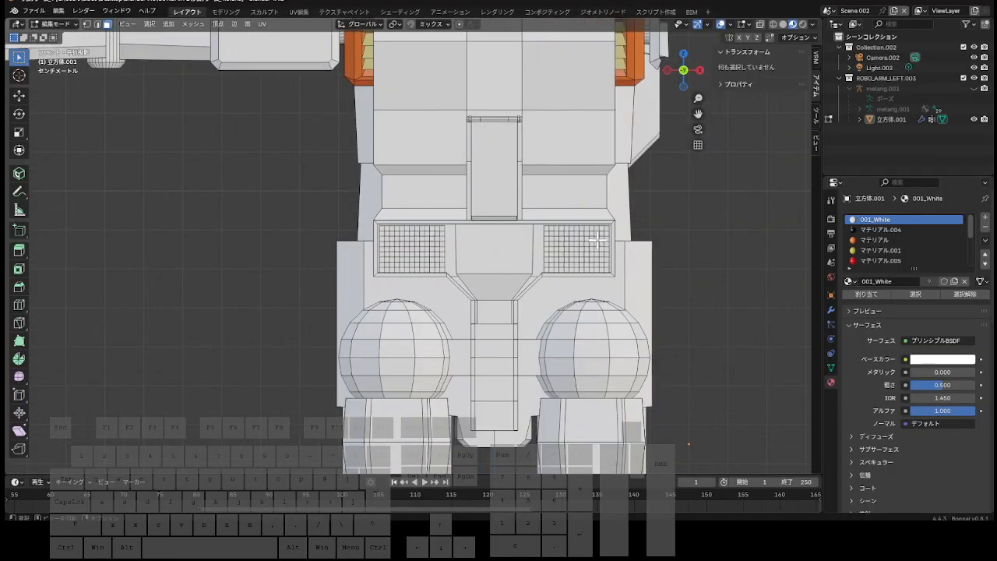
{"action": "left_click_drag", "start_coordinate": [690, 89], "coordinate": [717, 296]}
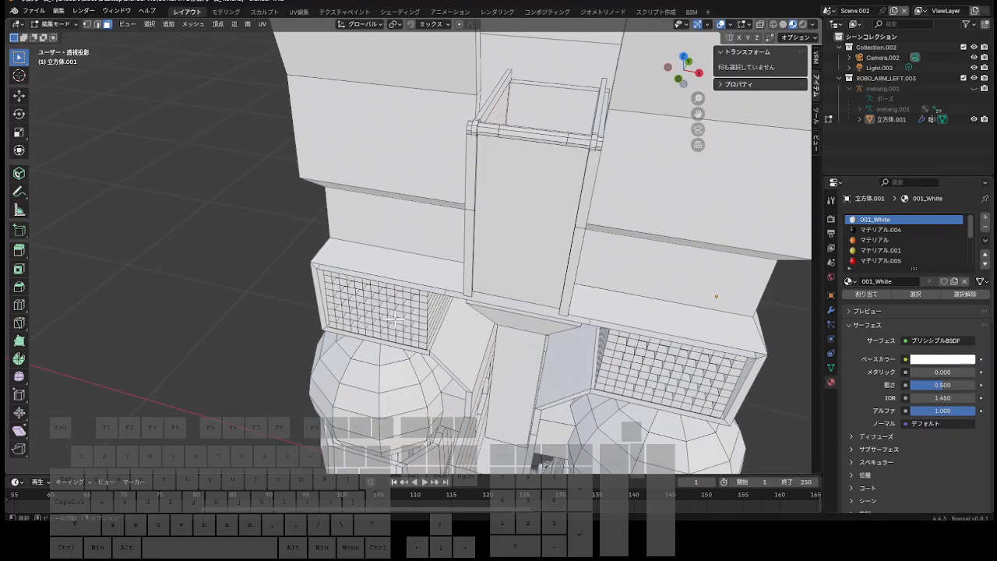
Select the narrow upright face at the model's centre, between the hip balls and below the tapered waist section.
{"action": "left_click", "coordinate": [528, 375]}
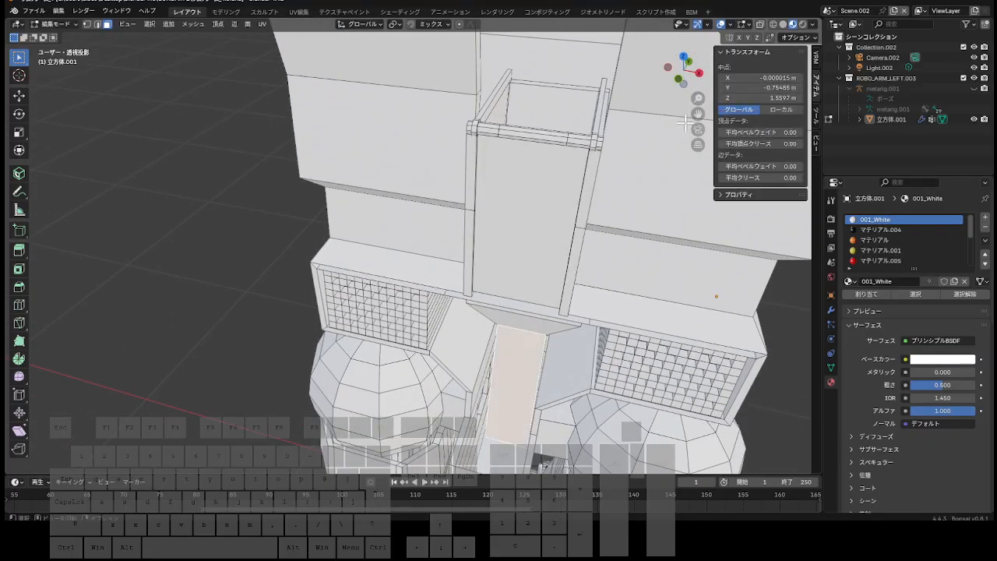
{"action": "left_click_drag", "start_coordinate": [697, 114], "coordinate": [699, 38]}
{"action": "mouse_move", "coordinate": [681, 89]}
{"action": "left_mouse_down"}
{"action": "mouse_move", "coordinate": [664, 143]}
{"action": "mouse_move", "coordinate": [668, 74]}
{"action": "mouse_move", "coordinate": [696, 79]}
{"action": "mouse_move", "coordinate": [686, 84]}
{"action": "mouse_move", "coordinate": [687, 69]}
{"action": "mouse_move", "coordinate": [675, 89]}
{"action": "left_mouse_up"}
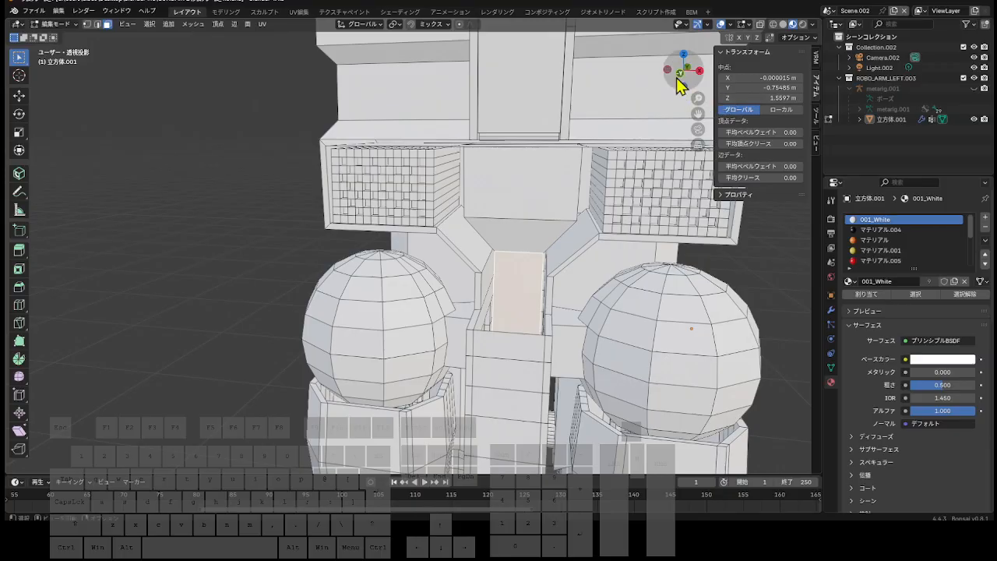
{"action": "left_click_drag", "start_coordinate": [684, 79], "coordinate": [666, 157]}
{"action": "left_click", "coordinate": [683, 76]}
{"action": "left_click", "coordinate": [518, 230]}
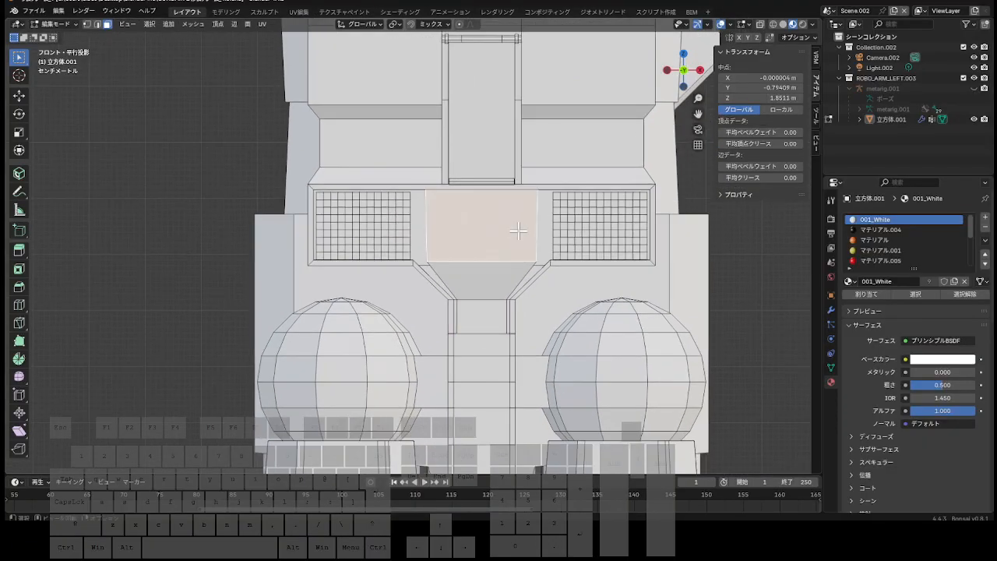
{"action": "key", "text": "g"}
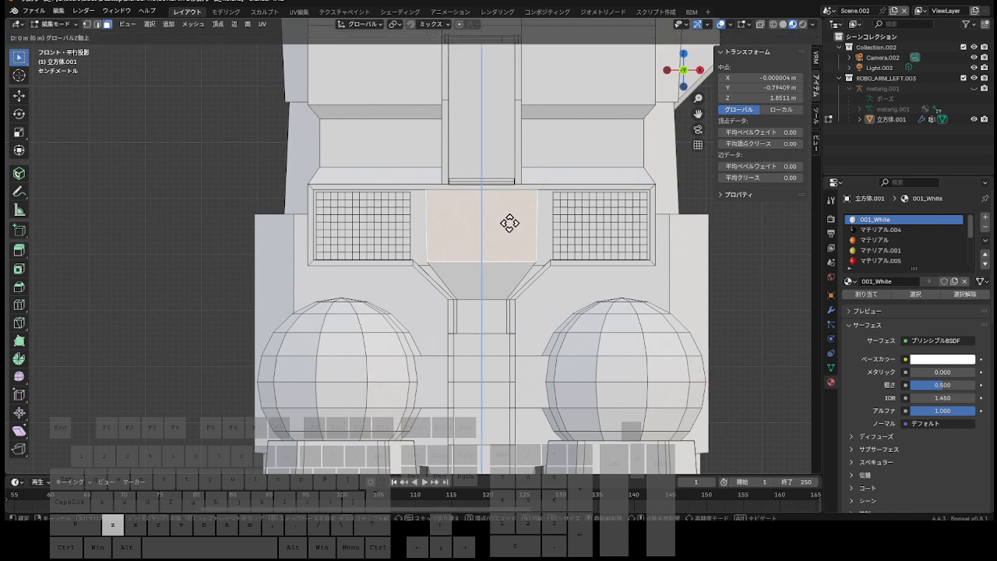
{"action": "key", "text": "z"}
{"action": "key", "text": "Escape"}
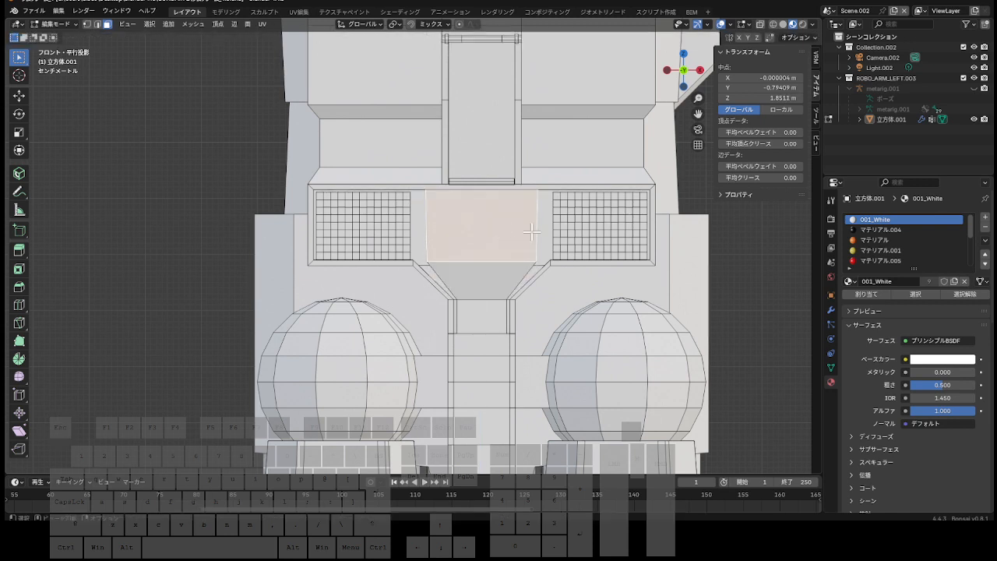
{"action": "scroll", "coordinate": [631, 261], "scroll_direction": "up", "scroll_amount": 1}
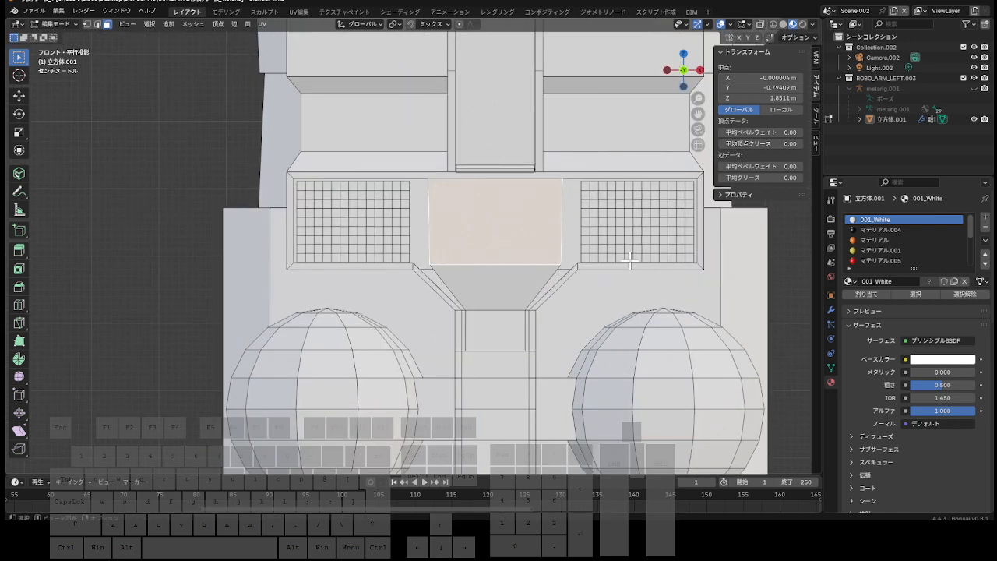
Extrude the narrow vertical face between the two spheres, below the central funnel shape, outward along its normal by 0.2 m.
{"action": "mouse_move", "coordinate": [689, 81]}
{"action": "left_mouse_down"}
{"action": "mouse_move", "coordinate": [726, 70]}
{"action": "mouse_move", "coordinate": [676, 73]}
{"action": "mouse_move", "coordinate": [678, 97]}
{"action": "left_mouse_up"}
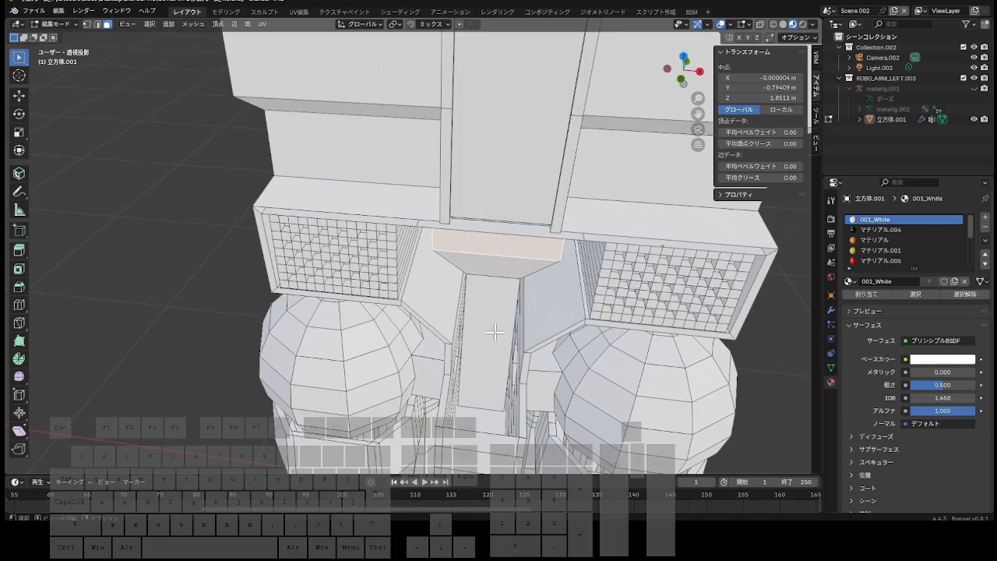
{"action": "left_click", "coordinate": [495, 332]}
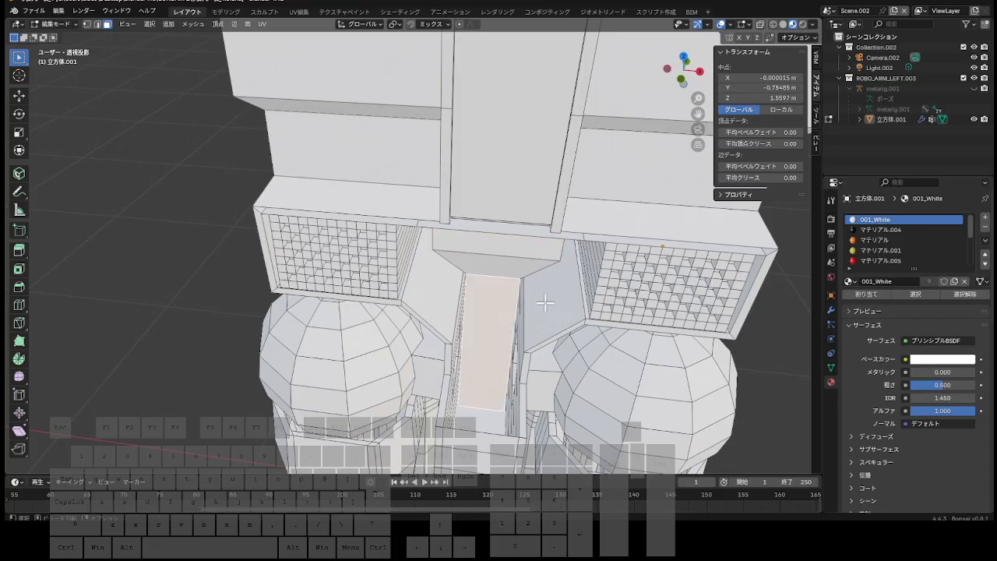
{"action": "key", "text": "e"}
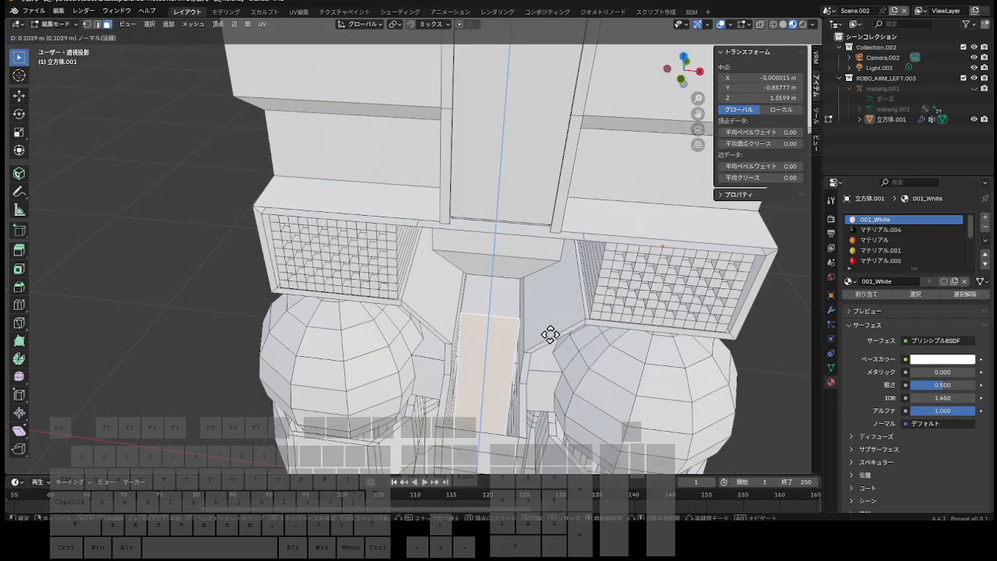
{"action": "left_click", "coordinate": [534, 418]}
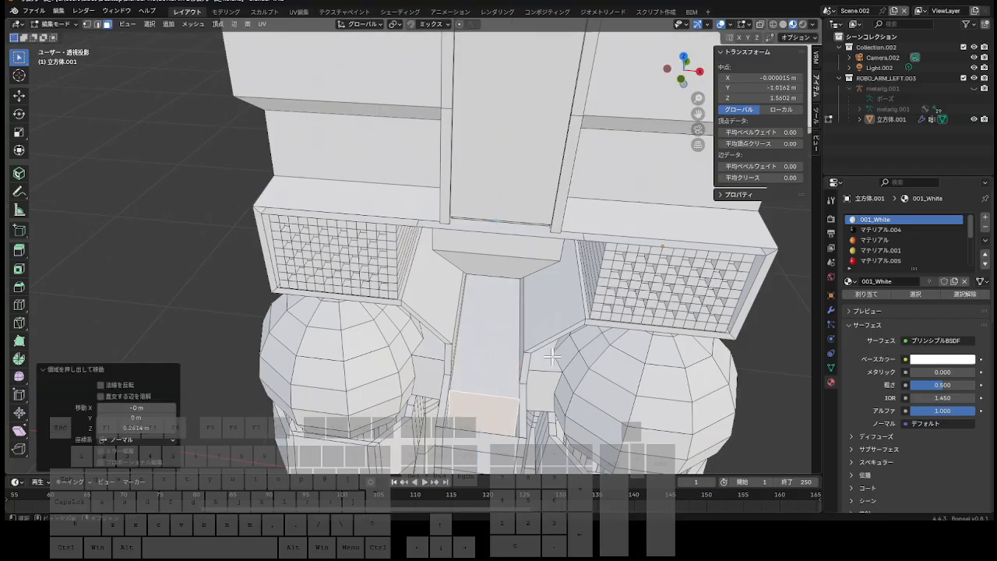
{"action": "mouse_move", "coordinate": [692, 83]}
{"action": "left_mouse_down"}
{"action": "mouse_move", "coordinate": [669, 80]}
{"action": "mouse_move", "coordinate": [680, 93]}
{"action": "left_mouse_up"}
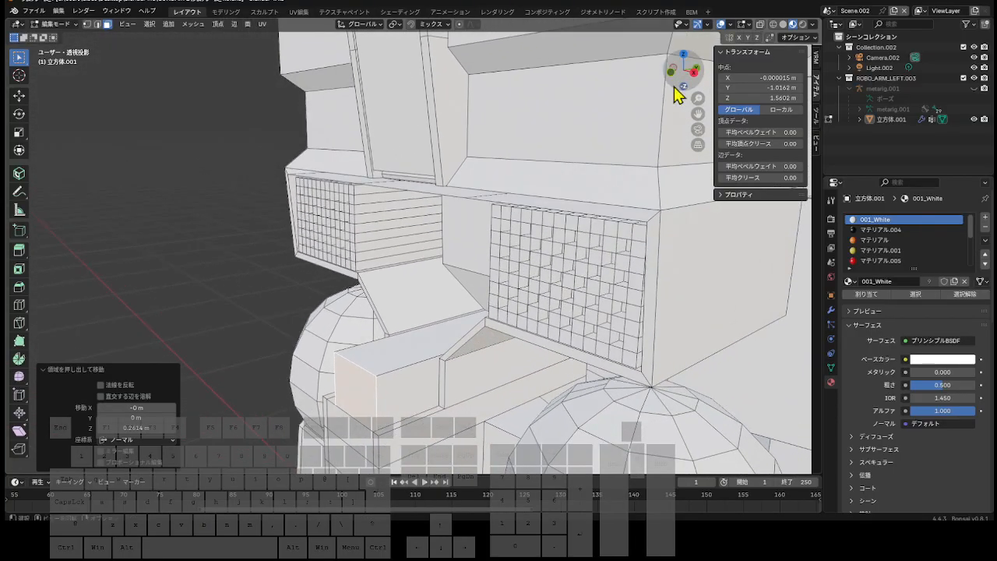
{"action": "left_click", "coordinate": [143, 427]}
{"action": "left_click_drag", "start_coordinate": [107, 429], "coordinate": [181, 433]}
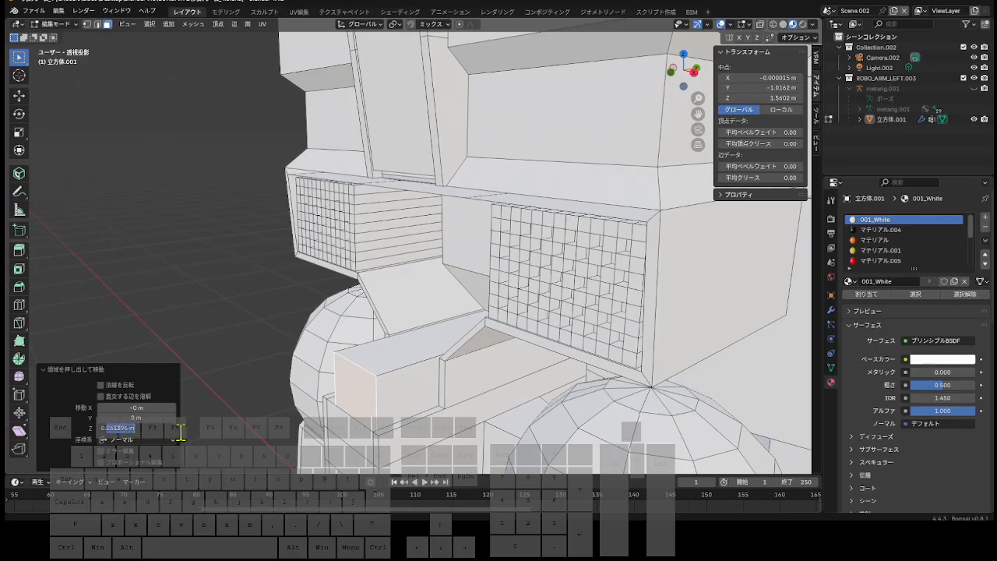
{"action": "type", "text": "2"}
{"action": "key", "text": "KP_Enter"}
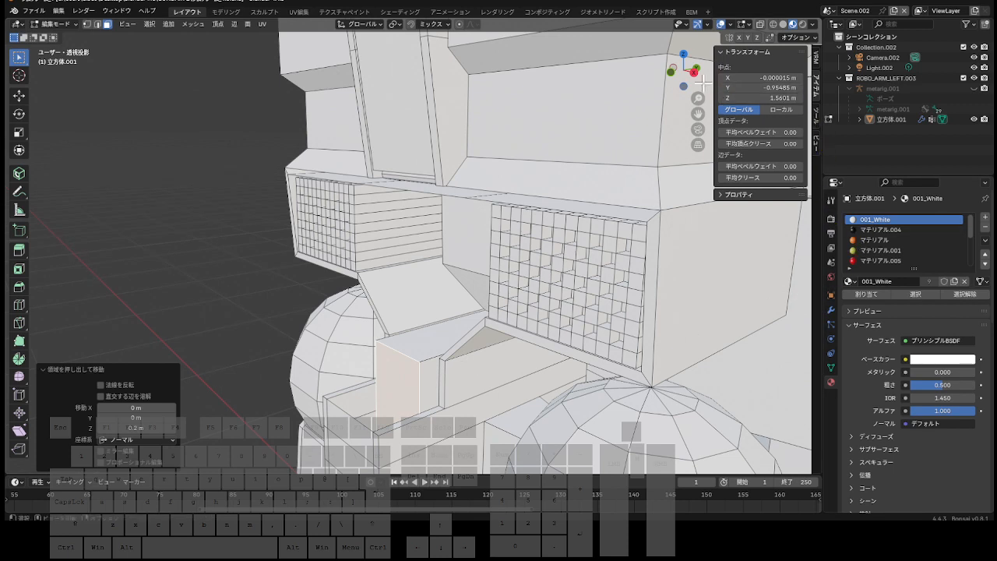
Set the extrusion distance of the narrow central face to 0.18 m along its normal.
{"action": "left_click_drag", "start_coordinate": [675, 80], "coordinate": [513, 104]}
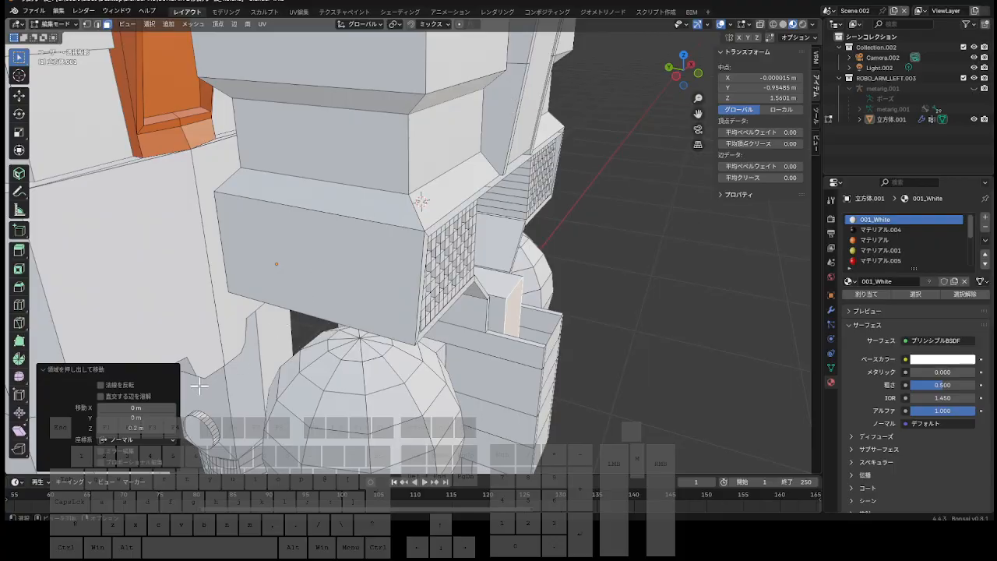
{"action": "left_click", "coordinate": [141, 428]}
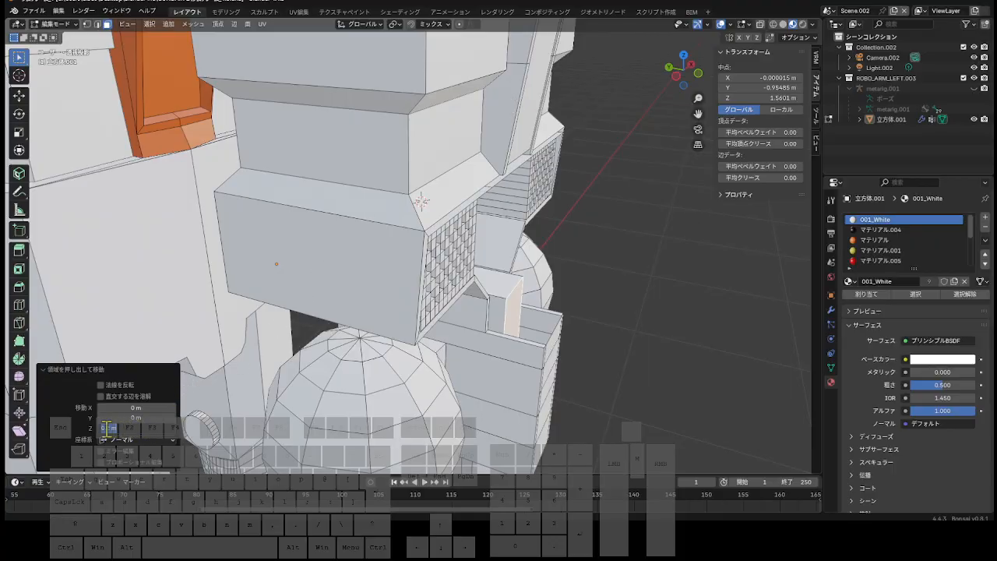
{"action": "left_click_drag", "start_coordinate": [106, 428], "coordinate": [145, 430]}
{"action": "type", "text": "0.1"}
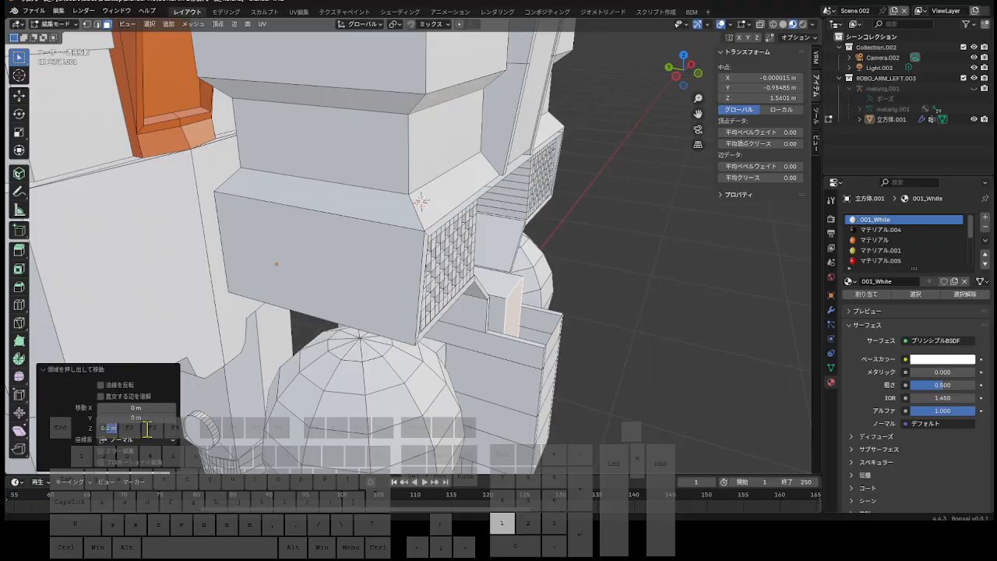
{"action": "type", "text": "6"}
{"action": "key", "text": "Return"}
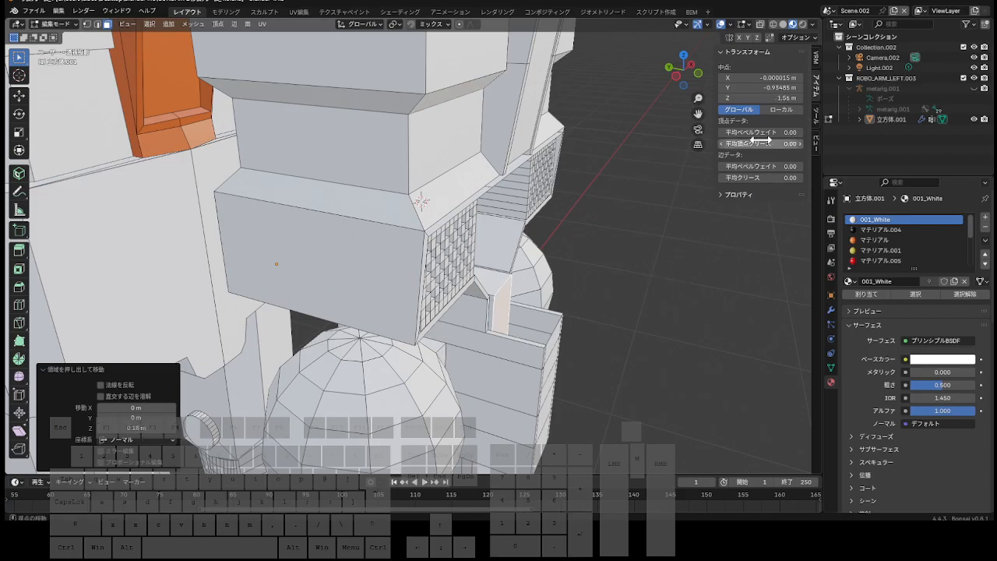
Examine the extruded central block and the torso front above it from several angles.
{"action": "left_click_drag", "start_coordinate": [684, 75], "coordinate": [606, 82]}
{"action": "mouse_move", "coordinate": [683, 70]}
{"action": "left_mouse_down"}
{"action": "mouse_move", "coordinate": [572, 70]}
{"action": "mouse_move", "coordinate": [748, 81]}
{"action": "mouse_move", "coordinate": [691, 76]}
{"action": "left_mouse_up"}
{"action": "left_click_drag", "start_coordinate": [699, 116], "coordinate": [696, 11]}
{"action": "scroll", "coordinate": [667, 138], "scroll_direction": "up", "scroll_amount": 2}
{"action": "left_click_drag", "start_coordinate": [682, 75], "coordinate": [680, 37]}
{"action": "left_click_drag", "start_coordinate": [683, 125], "coordinate": [694, 173]}
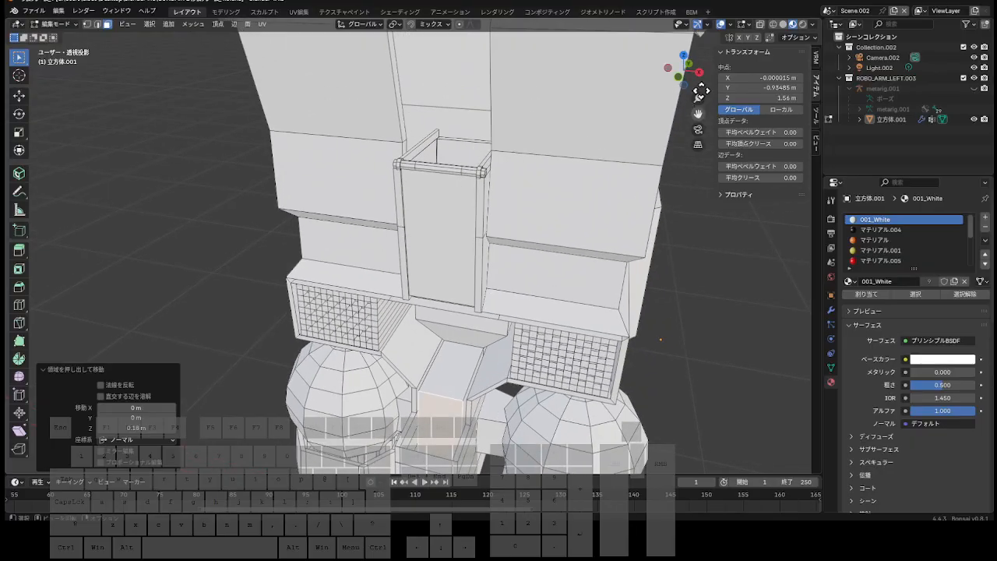
{"action": "left_click_drag", "start_coordinate": [679, 83], "coordinate": [681, 224]}
{"action": "left_click_drag", "start_coordinate": [679, 83], "coordinate": [679, 78]}
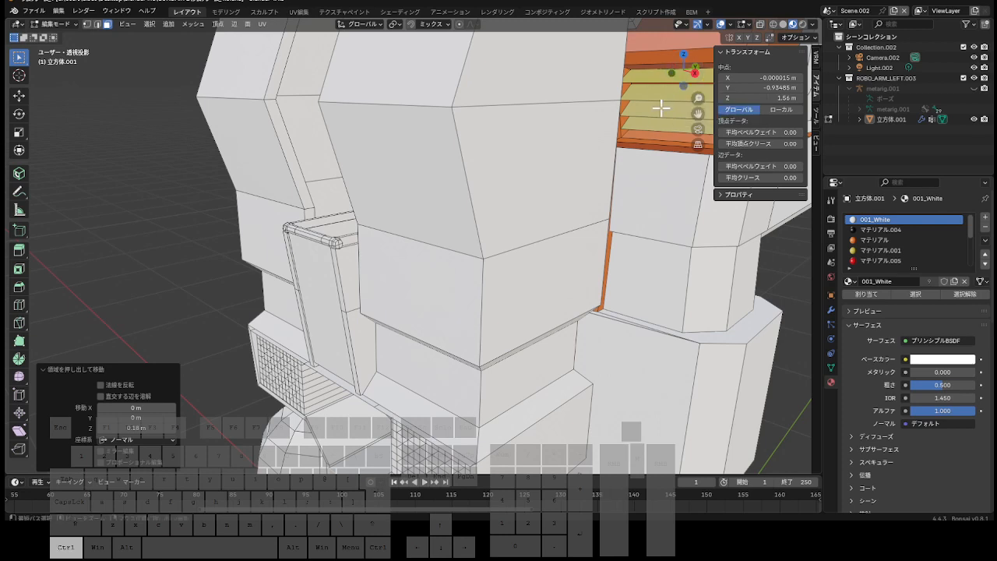
Turn on X-ray display and try a loop cut on the sloped faces beside the torso's central recess.
{"action": "key", "text": "ctrl+r"}
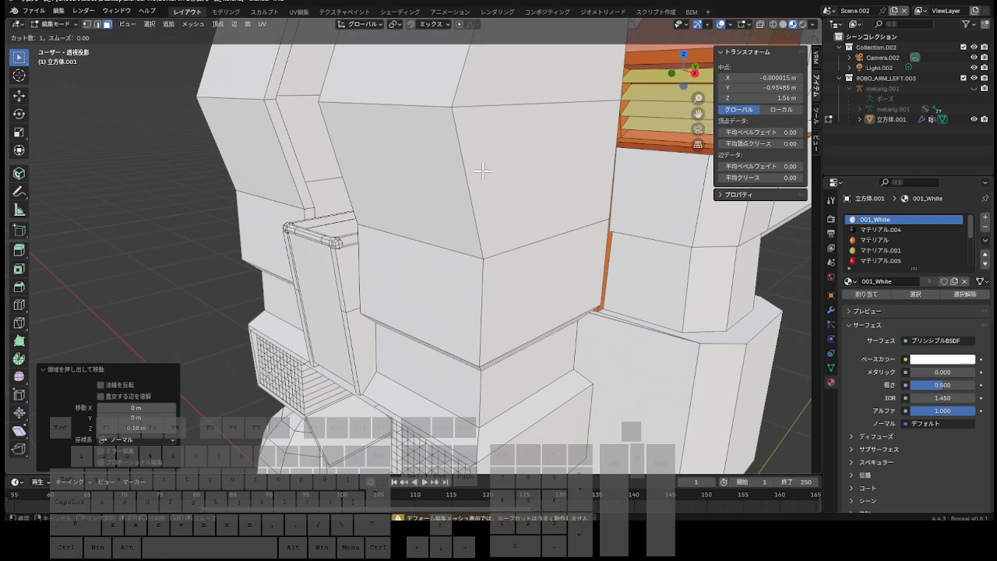
{"action": "key", "text": "Escape"}
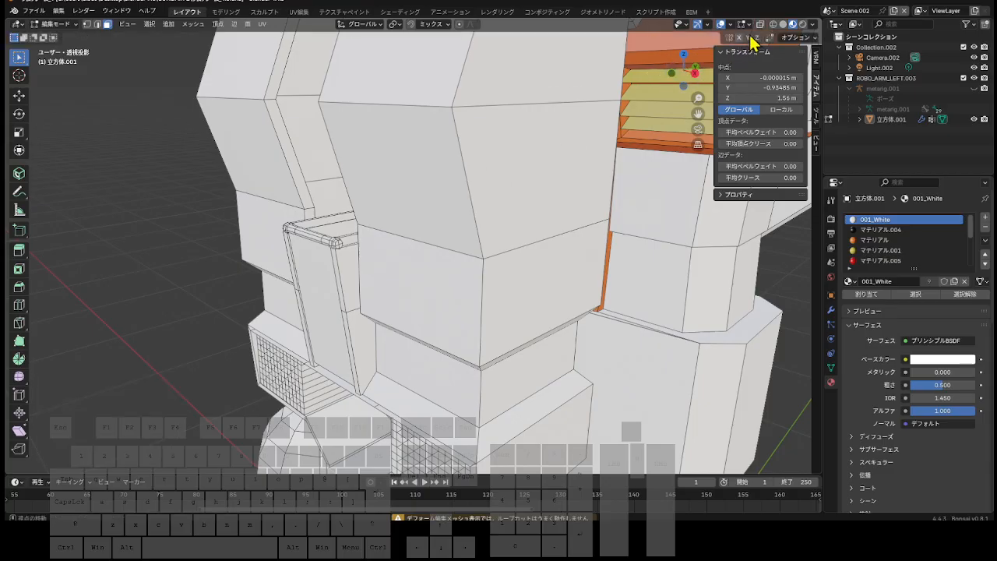
{"action": "left_click", "coordinate": [760, 24]}
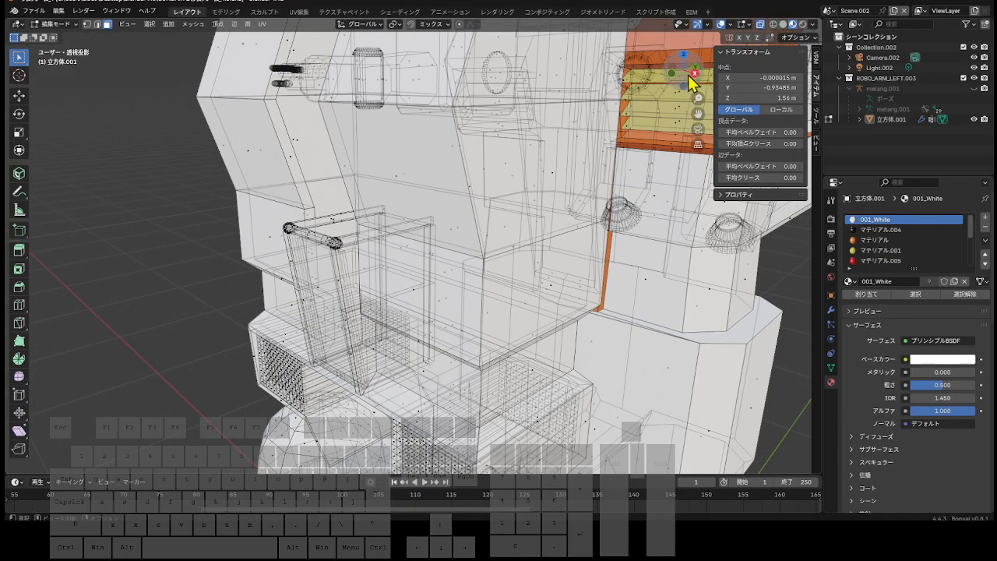
{"action": "left_click_drag", "start_coordinate": [690, 82], "coordinate": [638, 101]}
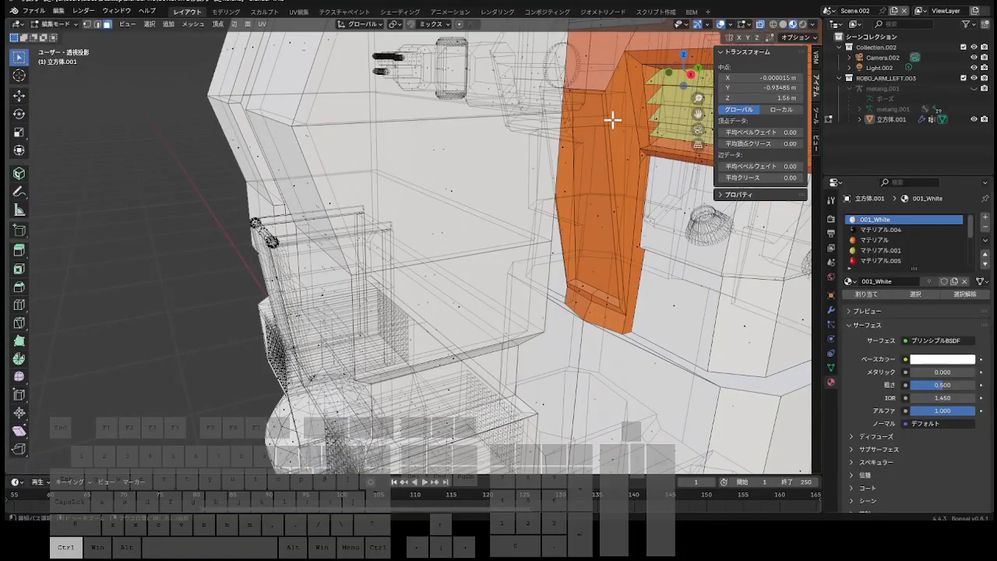
{"action": "key", "text": "ctrl+r"}
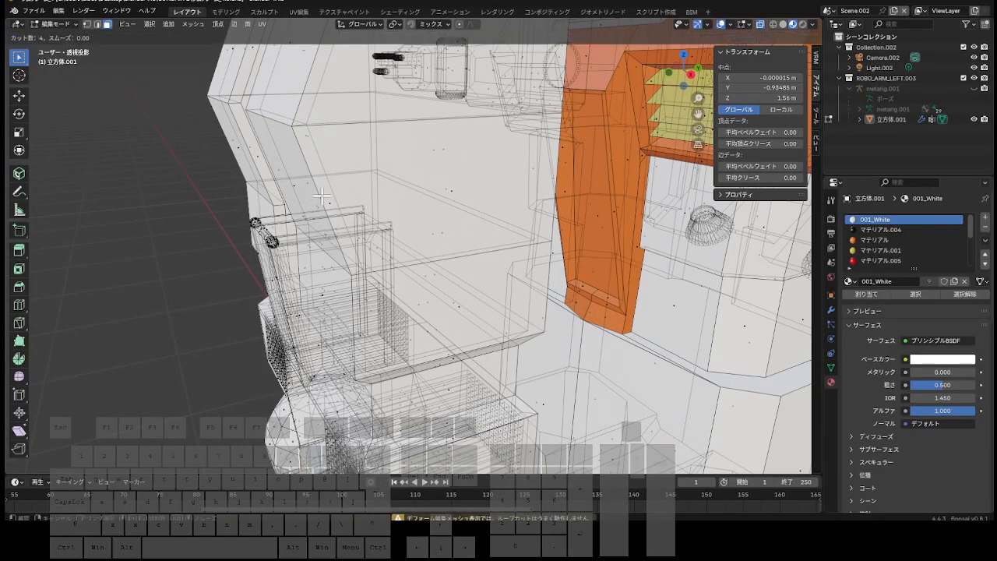
{"action": "key", "text": "Escape"}
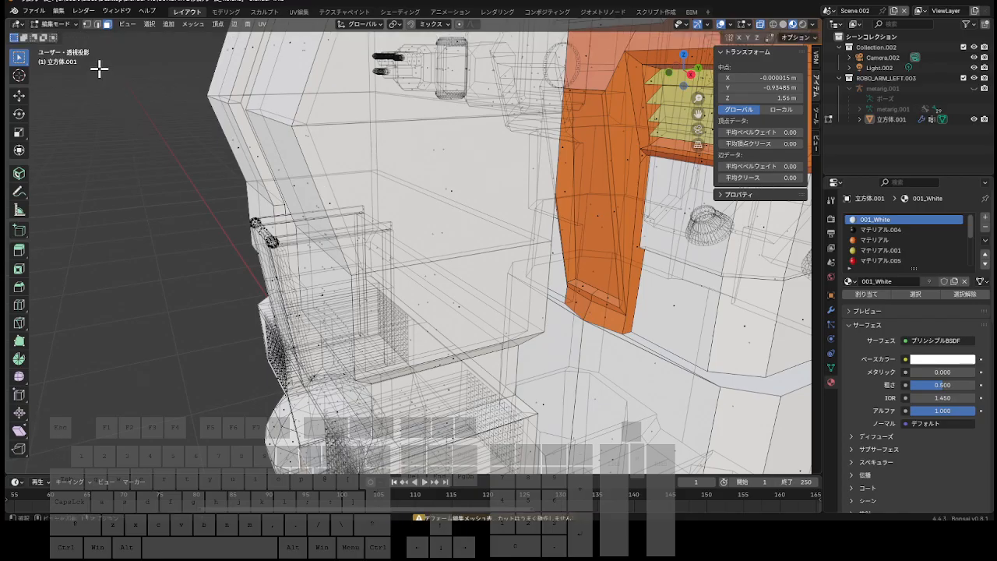
Switch to vertex selection and try the loop cut again beside the torso's central recess.
{"action": "left_click", "coordinate": [86, 25]}
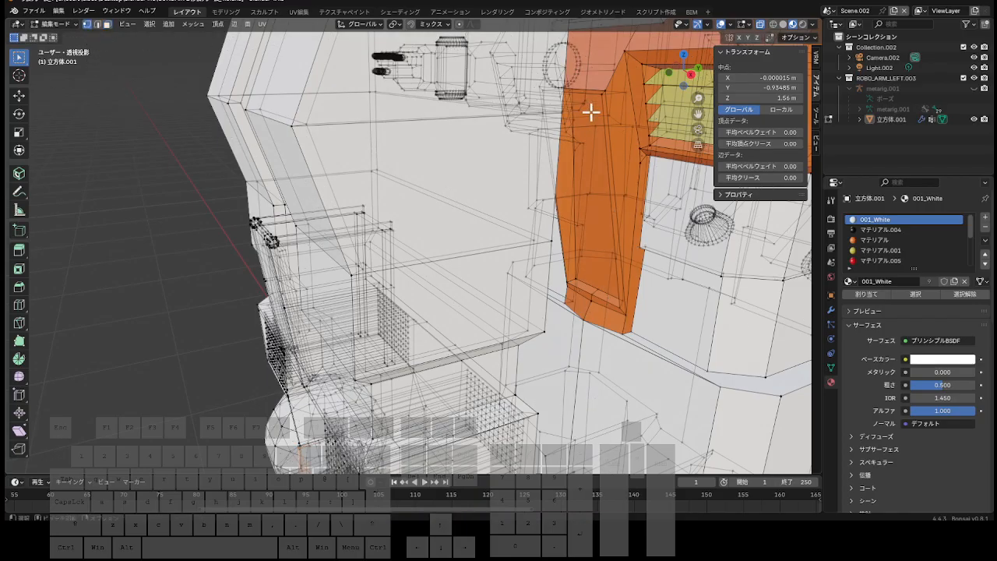
{"action": "key", "text": "ctrl"}
{"action": "key", "text": "ctrl+r"}
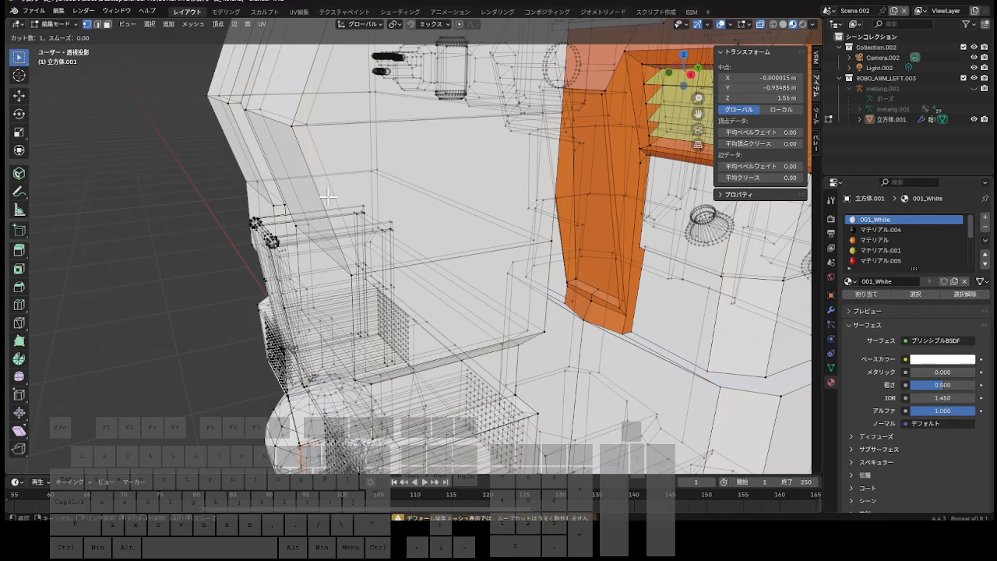
{"action": "key", "text": "Escape"}
Add five evenly spaced loop cuts across the narrow sloped strip on the +X side of the torso's central recess.
{"action": "left_click_drag", "start_coordinate": [672, 82], "coordinate": [768, 91]}
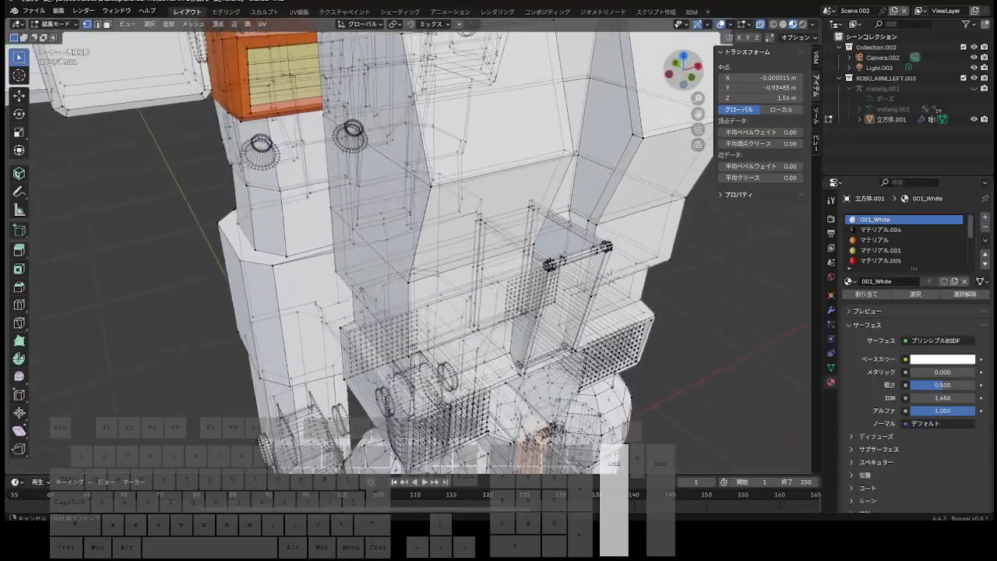
{"action": "key", "text": "ctrl+r"}
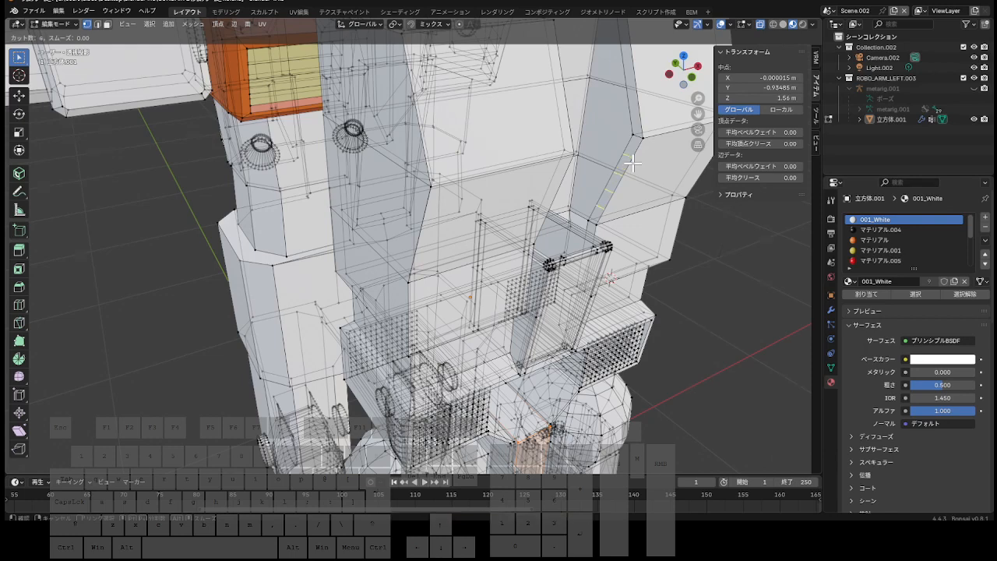
{"action": "left_click", "coordinate": [633, 163]}
{"action": "right_click", "coordinate": [632, 162]}
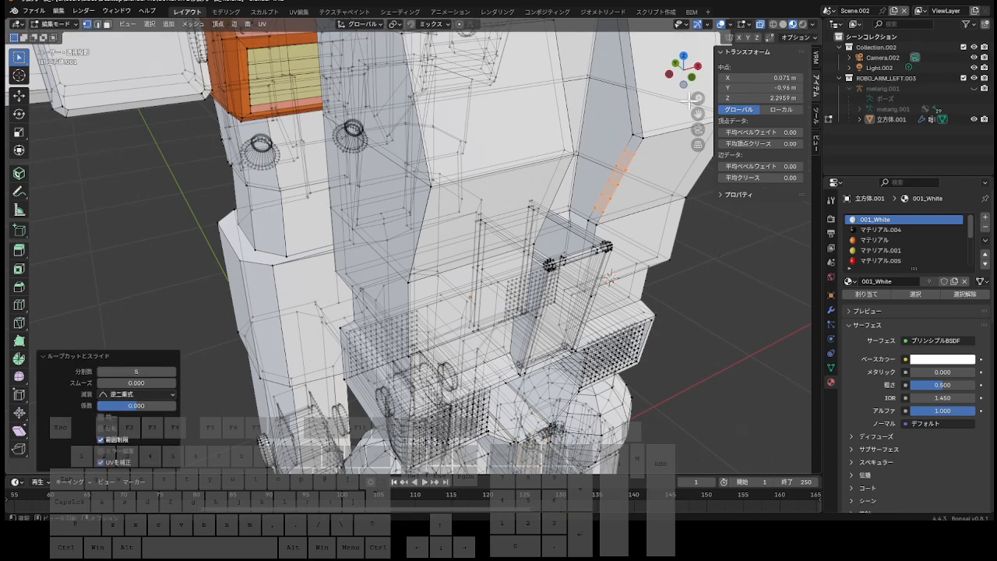
Add five evenly spaced loop cuts across the matching narrow sloped strip on the -X side of the torso's central recess.
{"action": "left_click_drag", "start_coordinate": [688, 79], "coordinate": [648, 91]}
{"action": "key", "text": "ctrl+r"}
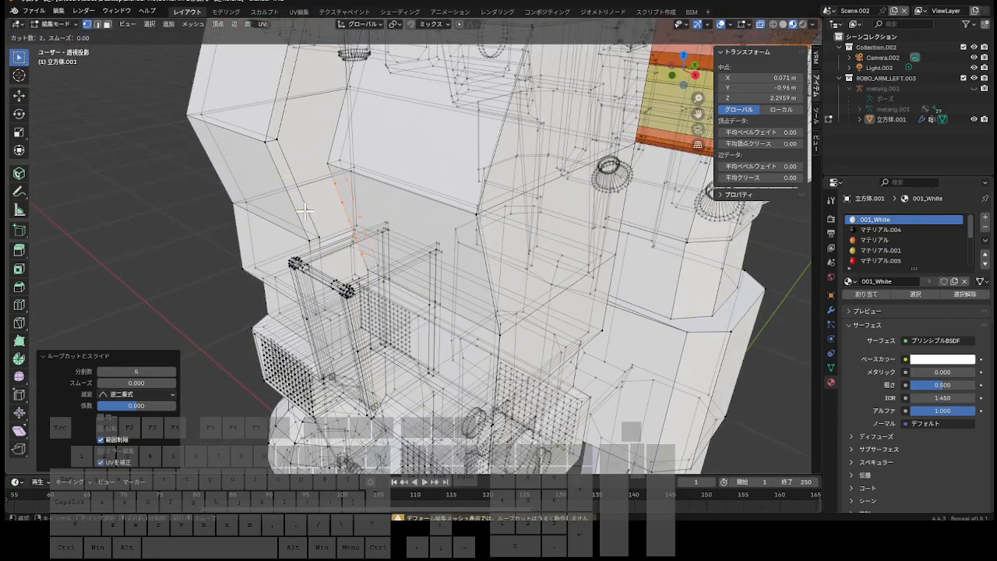
{"action": "left_click", "coordinate": [307, 208]}
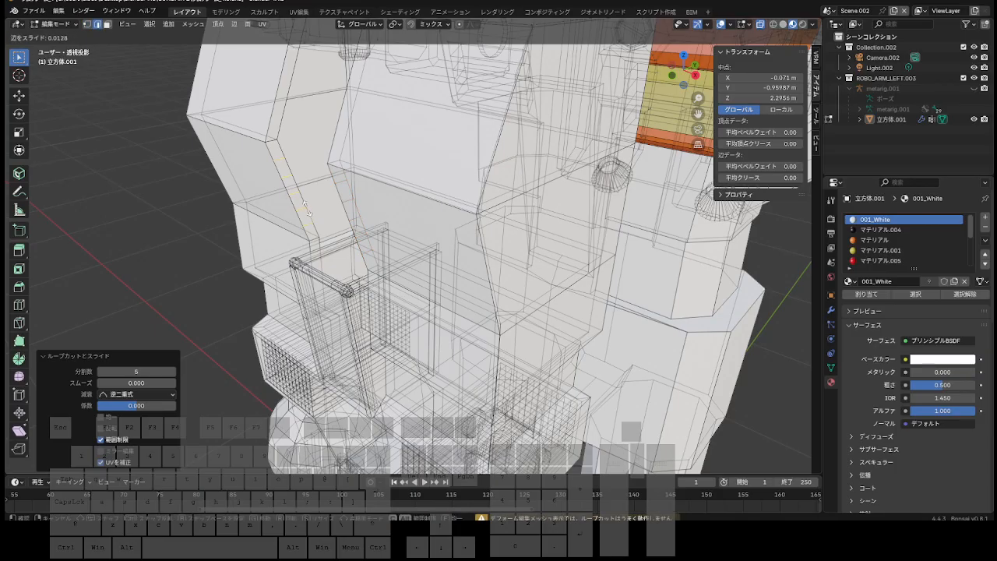
{"action": "right_click", "coordinate": [307, 208]}
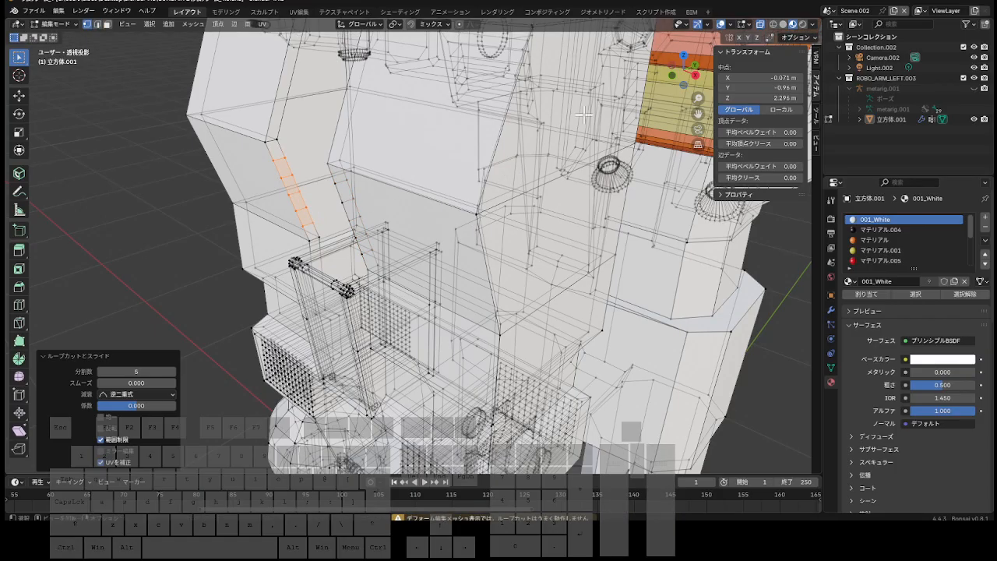
Try to add a five-cut loop cut on the large sloped torso face next to the -X side strip.
{"action": "left_click_drag", "start_coordinate": [696, 84], "coordinate": [673, 81]}
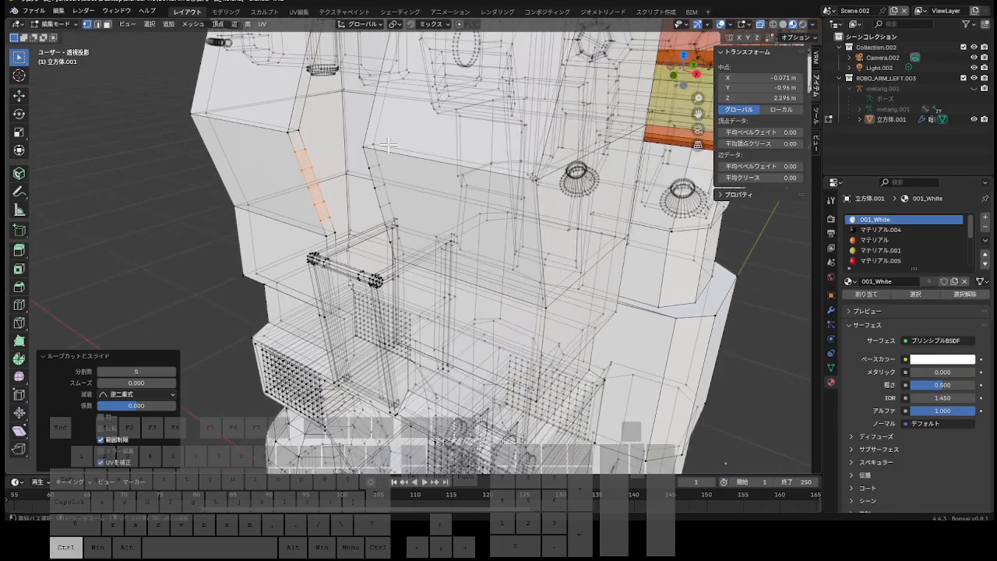
{"action": "key", "text": "ctrl+r"}
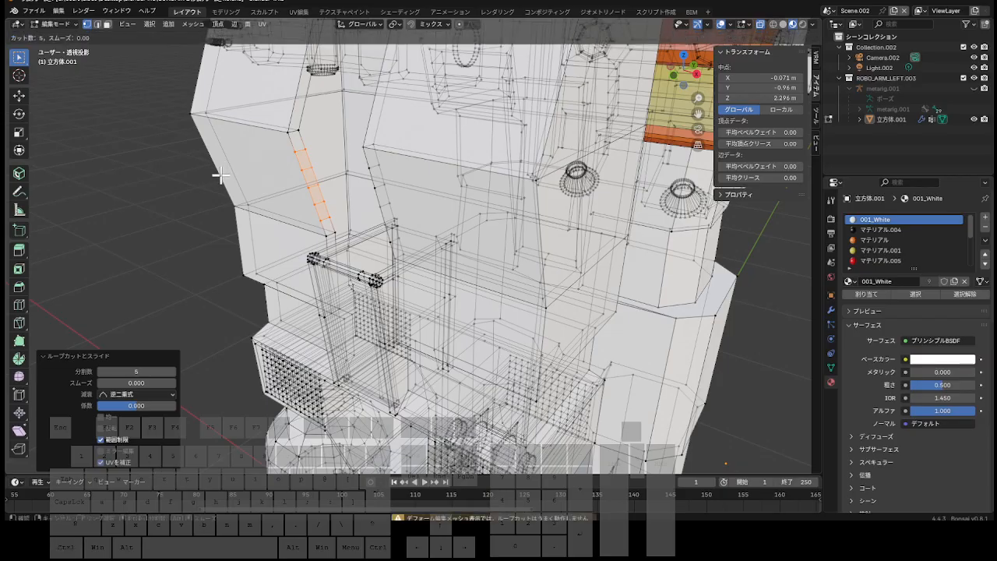
{"action": "left_click", "coordinate": [220, 175]}
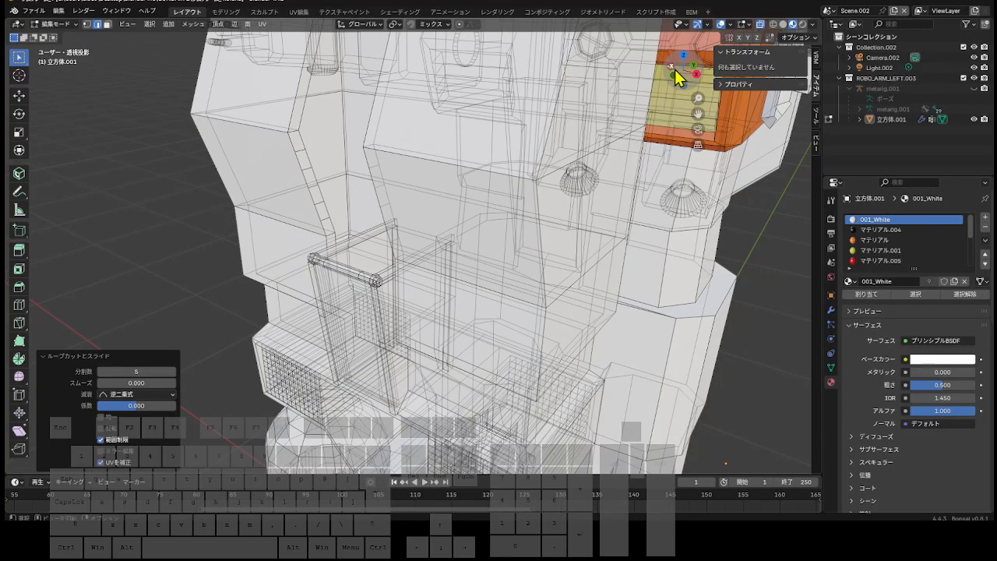
{"action": "left_click_drag", "start_coordinate": [675, 69], "coordinate": [600, 75]}
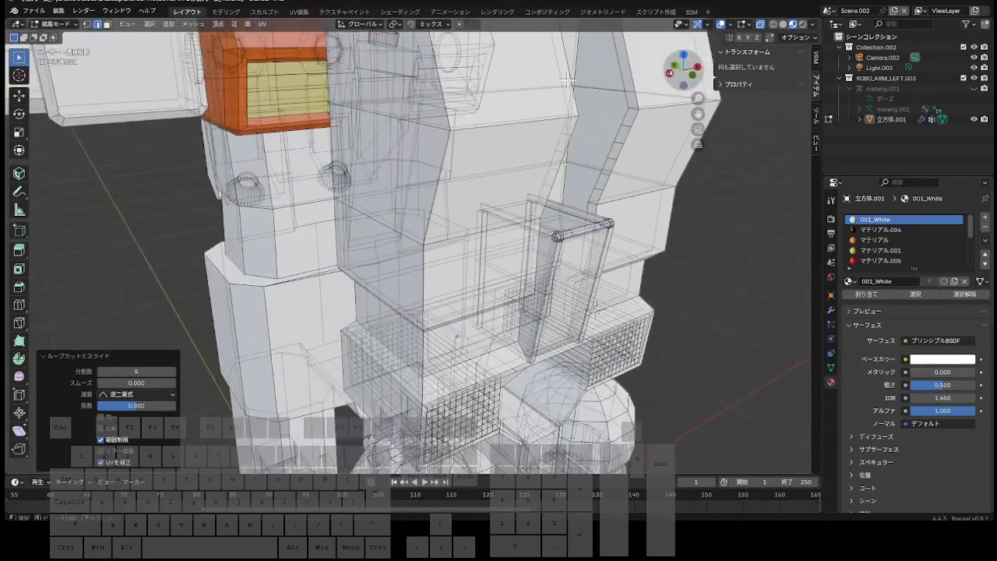
Switch to vertex selection and try the five-cut loop cut on the large sloped front face on the torso's +X side.
{"action": "left_click", "coordinate": [87, 26]}
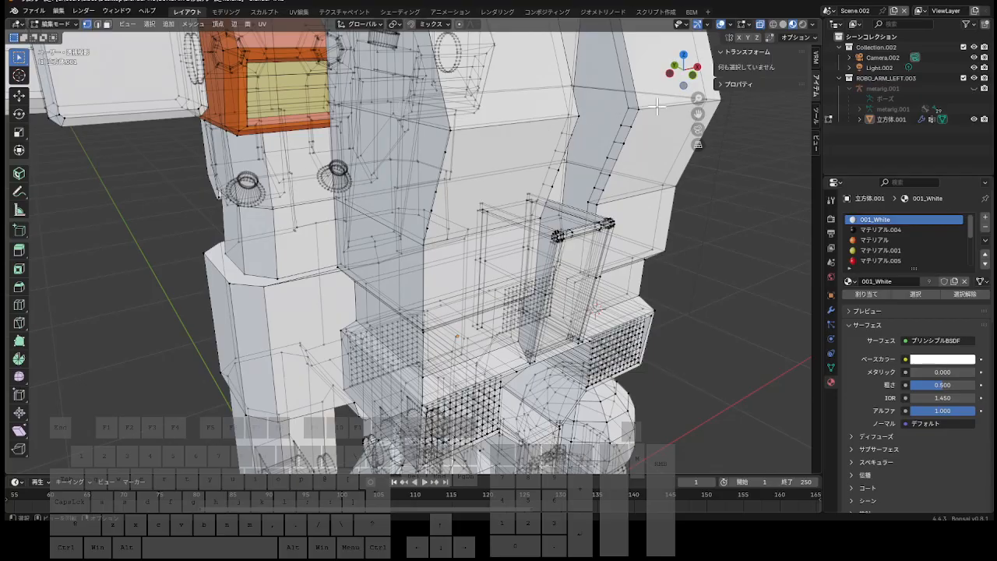
{"action": "left_click_drag", "start_coordinate": [678, 83], "coordinate": [633, 88]}
{"action": "key", "text": "ctrl+r"}
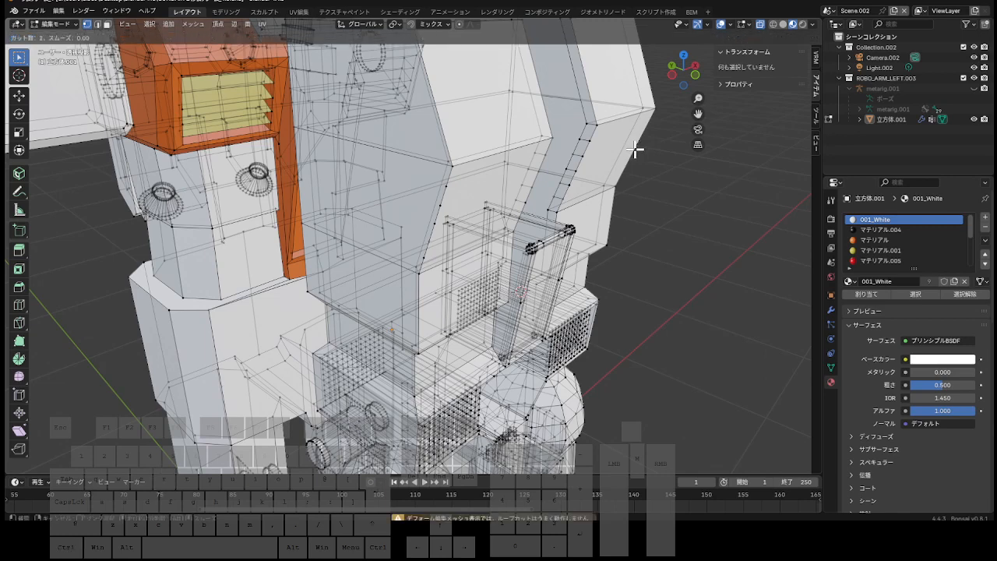
{"action": "left_click", "coordinate": [636, 146]}
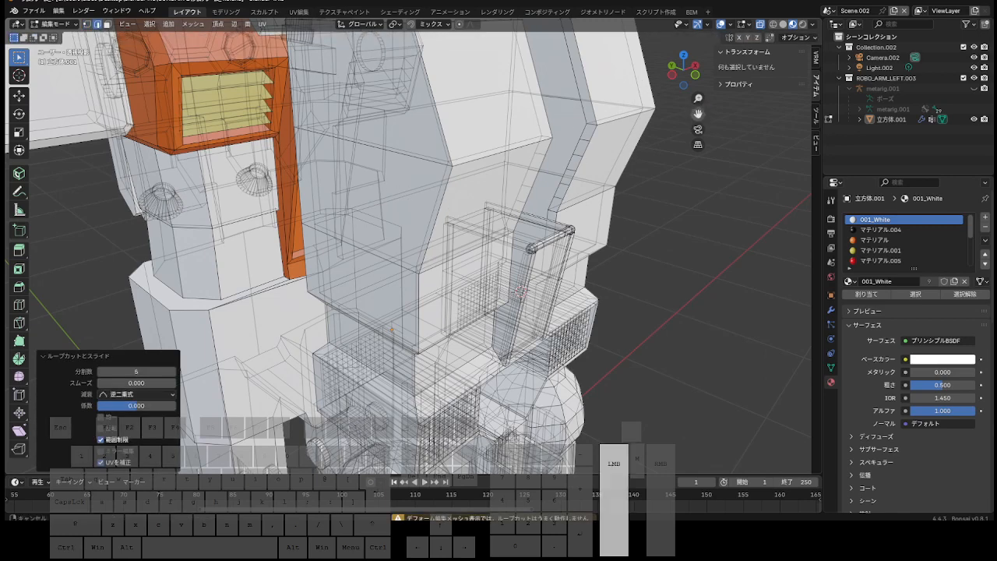
Add five evenly spaced horizontal loop cuts across the torso's rear face without sliding them.
{"action": "left_click_drag", "start_coordinate": [695, 97], "coordinate": [678, 78]}
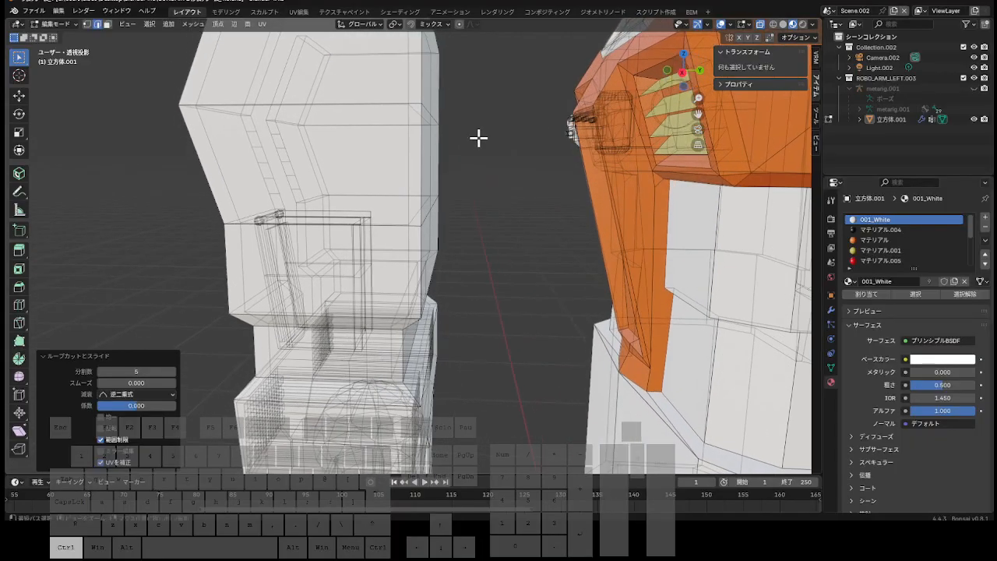
{"action": "key", "text": "ctrl+r"}
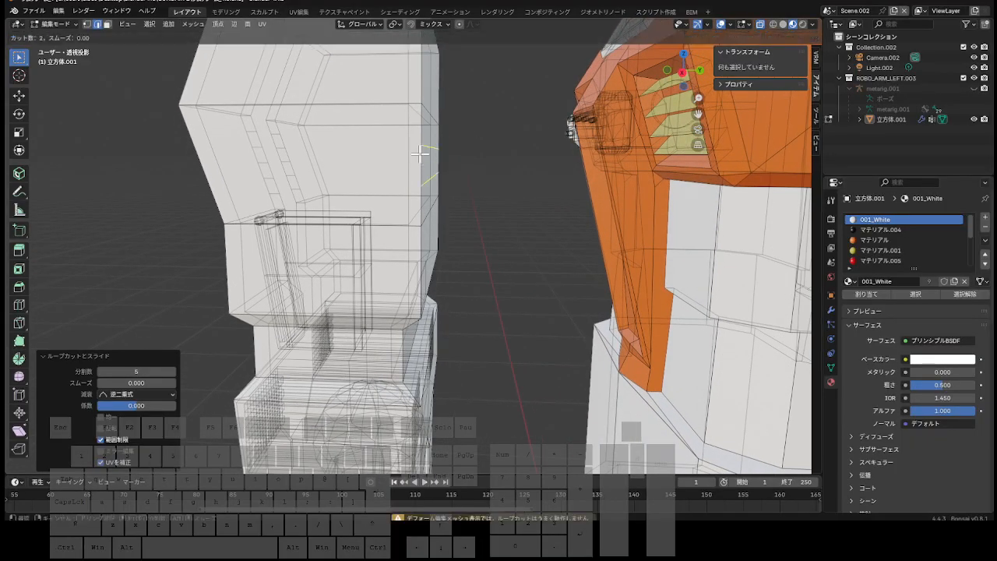
{"action": "left_click", "coordinate": [420, 154]}
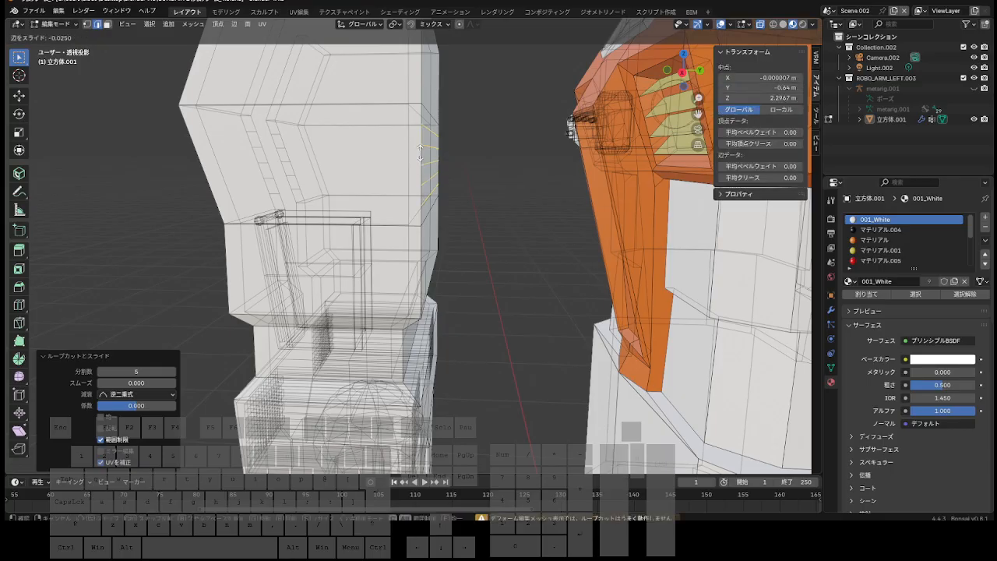
{"action": "right_click", "coordinate": [420, 153]}
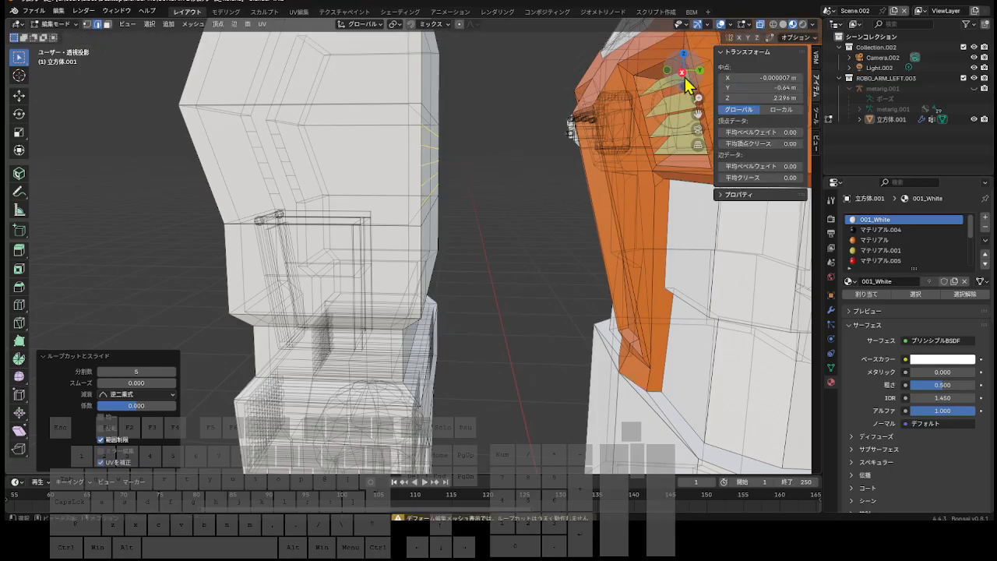
In face selection, select the two side faces and two sloped front faces around the torso's middle band and poke them.
{"action": "left_click_drag", "start_coordinate": [682, 78], "coordinate": [351, 35]}
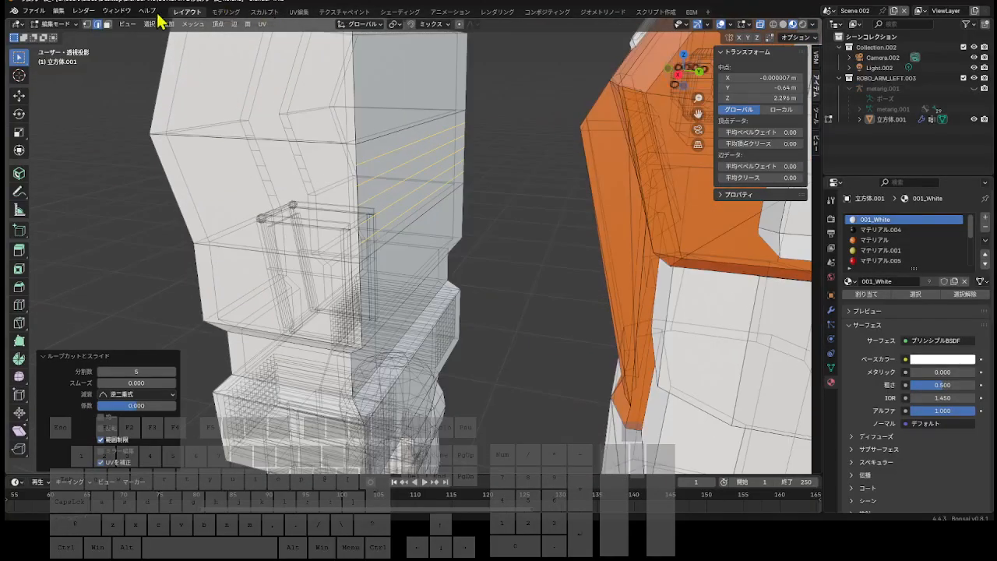
{"action": "left_click", "coordinate": [108, 24]}
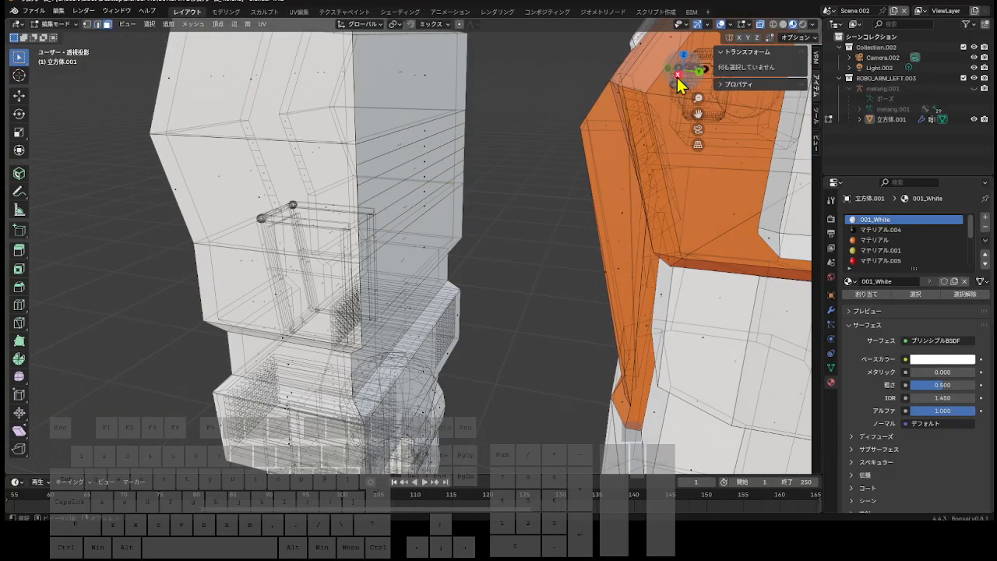
{"action": "left_click", "coordinate": [677, 75]}
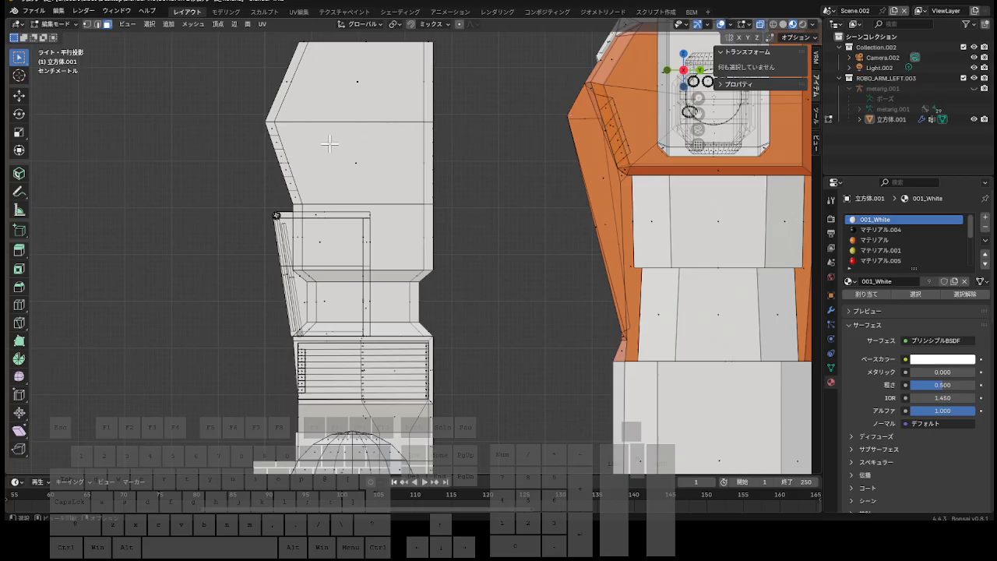
{"action": "left_click_drag", "start_coordinate": [683, 85], "coordinate": [628, 159]}
{"action": "left_click", "coordinate": [442, 200]}
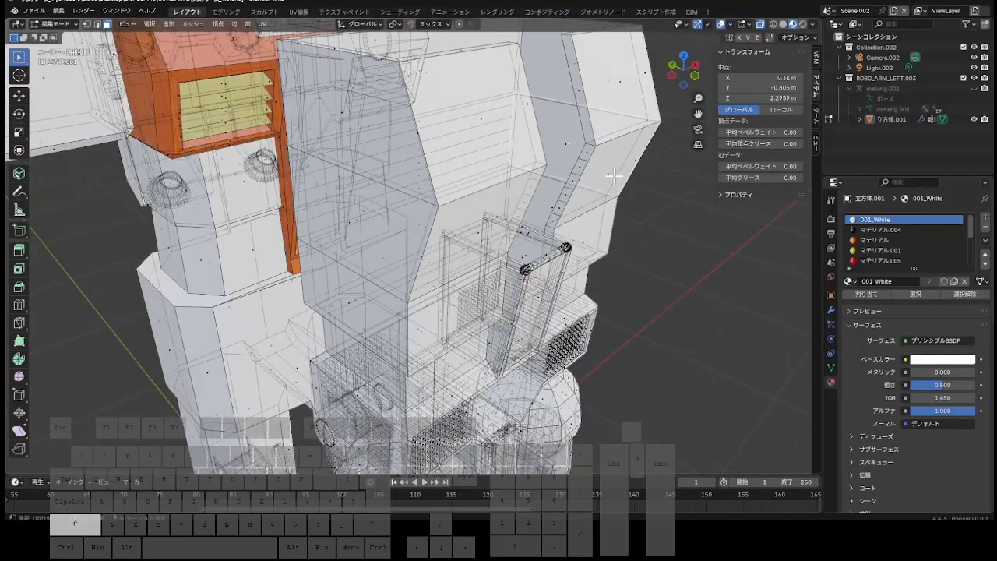
{"action": "left_click", "coordinate": [615, 177], "text": "shift"}
{"action": "left_click", "coordinate": [477, 239], "text": "shift"}
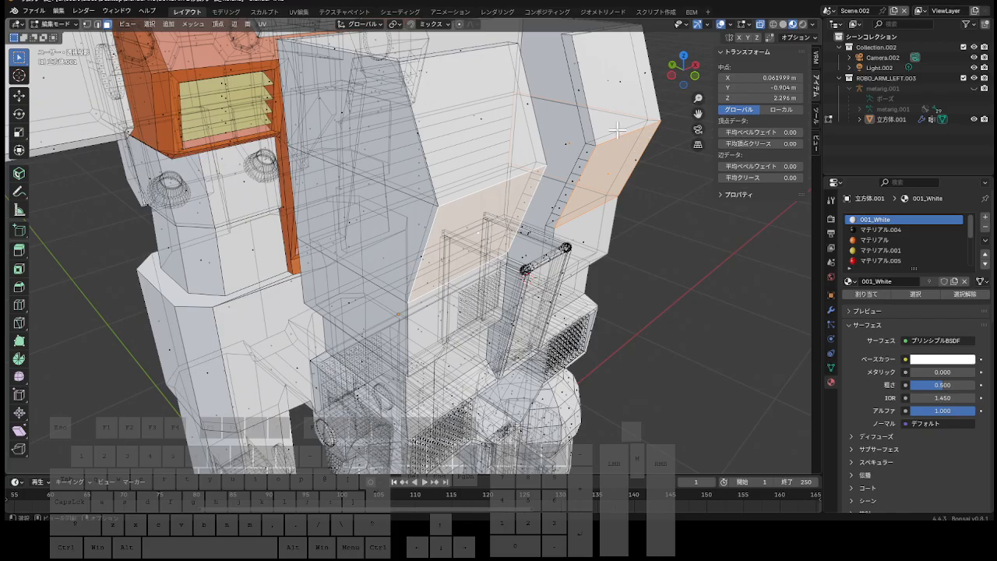
{"action": "left_click_drag", "start_coordinate": [674, 87], "coordinate": [651, 101]}
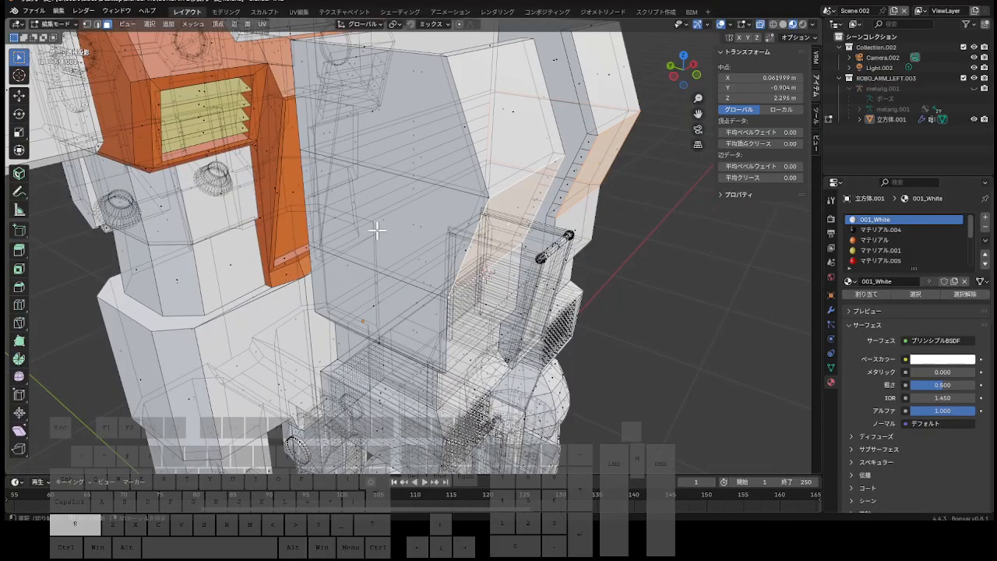
{"action": "left_click", "coordinate": [378, 230], "text": "shift"}
{"action": "right_click", "coordinate": [378, 233]}
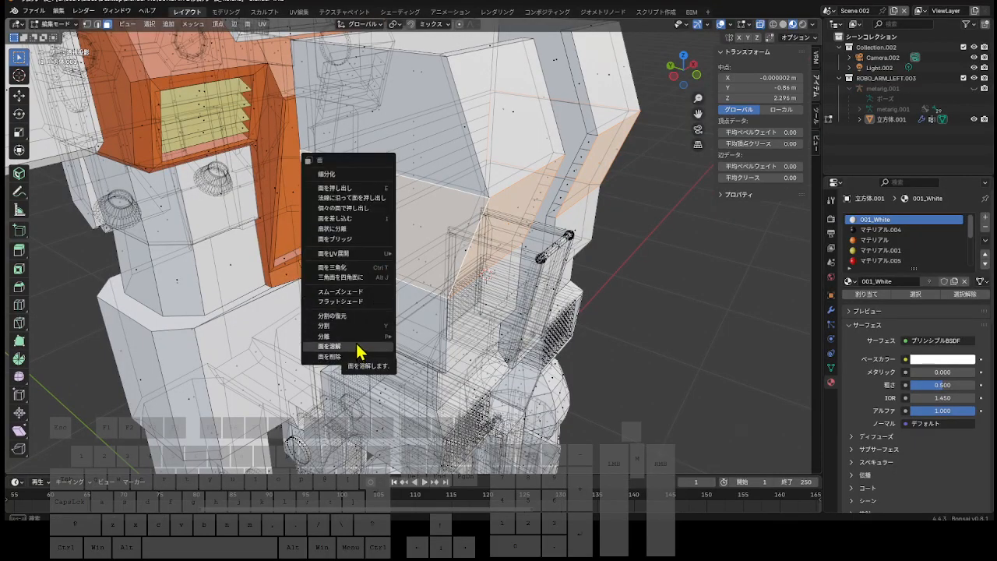
{"action": "left_click", "coordinate": [350, 229]}
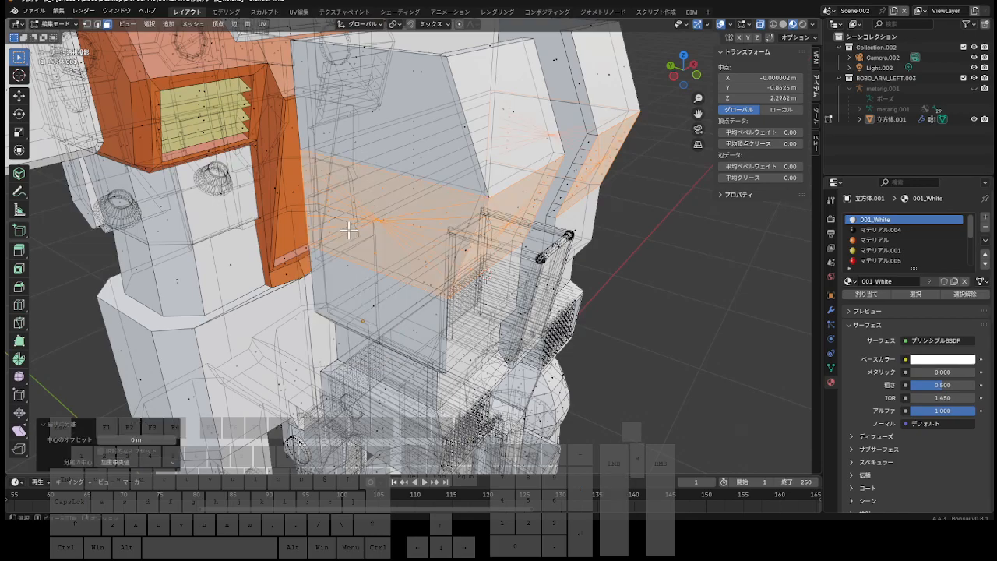
Switch to edge selection and select the radiating edges inside both poked side faces of the torso.
{"action": "left_click_drag", "start_coordinate": [692, 81], "coordinate": [726, 74]}
{"action": "left_click", "coordinate": [97, 25]}
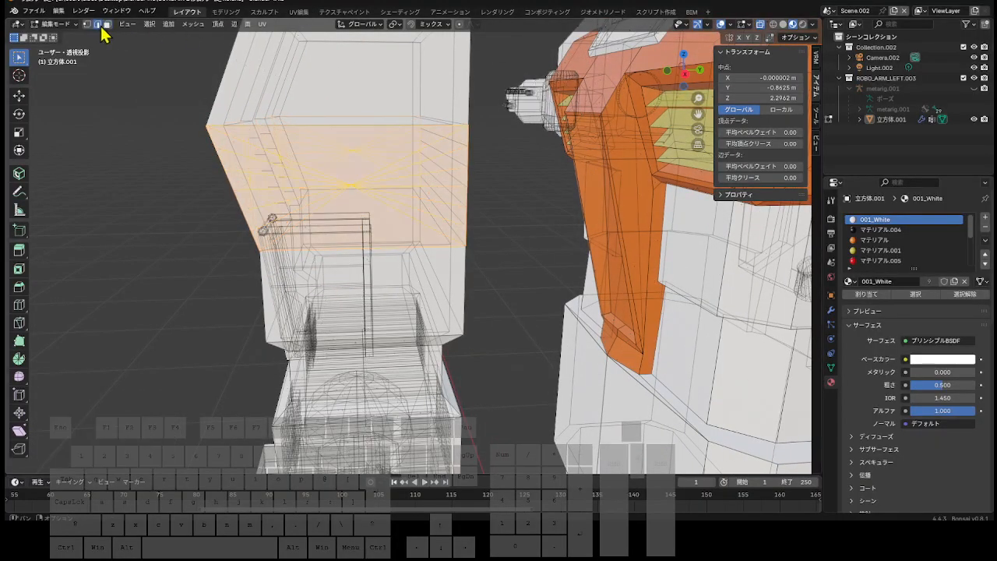
{"action": "scroll", "coordinate": [227, 102], "scroll_direction": "up", "scroll_amount": 2}
{"action": "scroll", "coordinate": [484, 101], "scroll_direction": "down", "scroll_amount": 2}
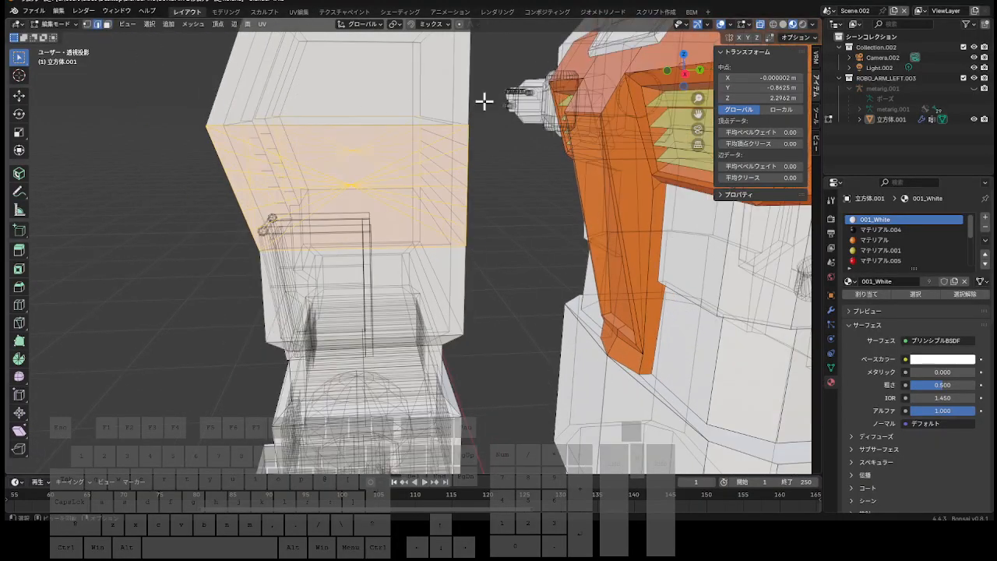
{"action": "left_click", "coordinate": [686, 76]}
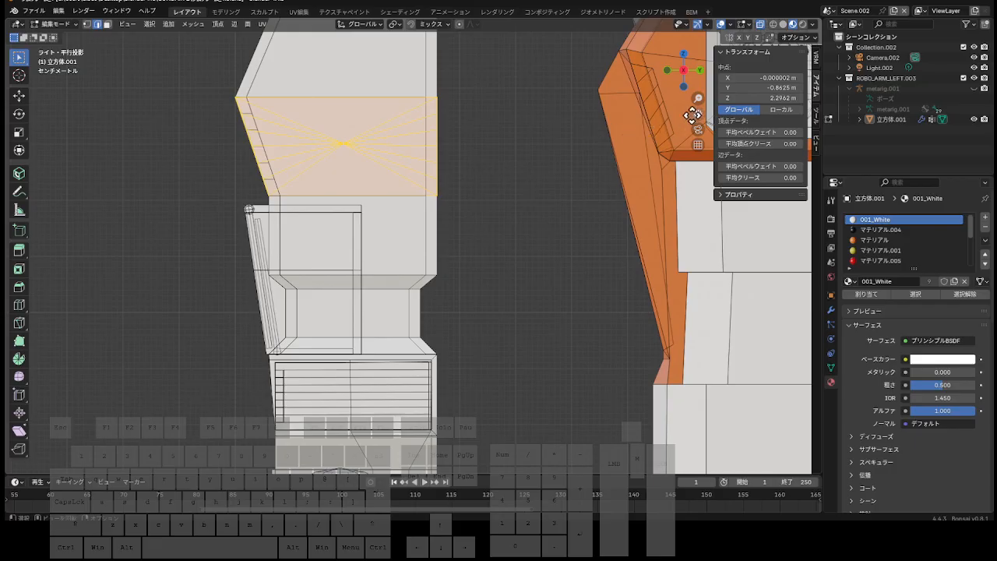
{"action": "left_click_drag", "start_coordinate": [694, 116], "coordinate": [755, 166]}
{"action": "scroll", "coordinate": [476, 202], "scroll_direction": "up", "scroll_amount": 2}
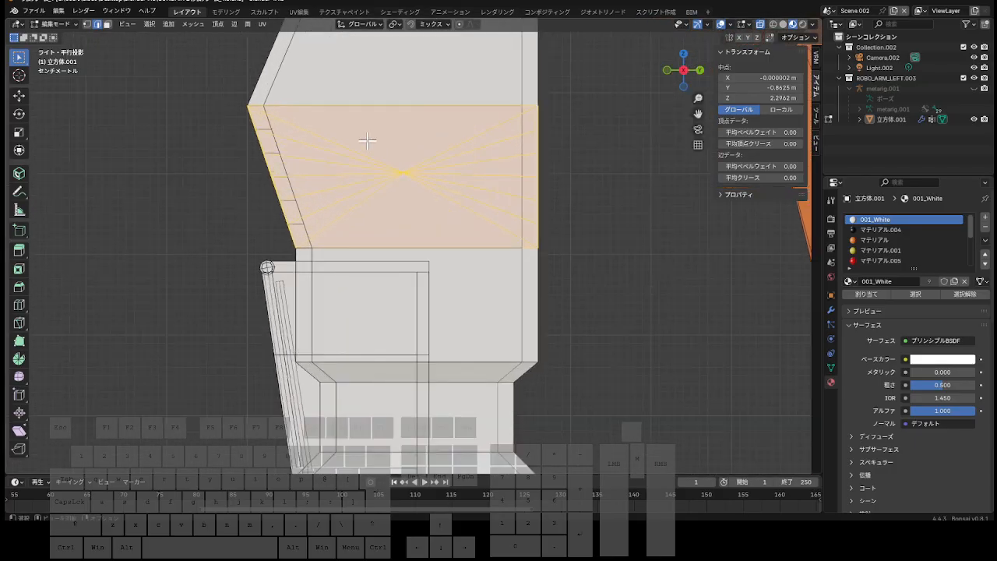
{"action": "left_click_drag", "start_coordinate": [367, 142], "coordinate": [442, 192]}
{"action": "scroll", "coordinate": [461, 168], "scroll_direction": "down", "scroll_amount": 2}
Deselect the middle horizontal edges on both torso side faces and dissolve the other radiating edges.
{"action": "left_click", "coordinate": [688, 73]}
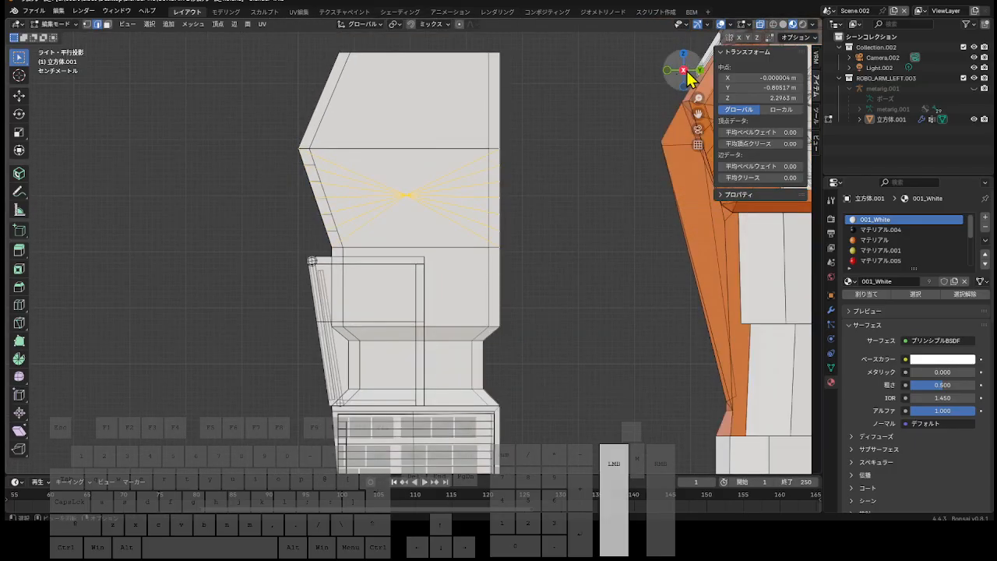
{"action": "left_click_drag", "start_coordinate": [688, 76], "coordinate": [655, 78]}
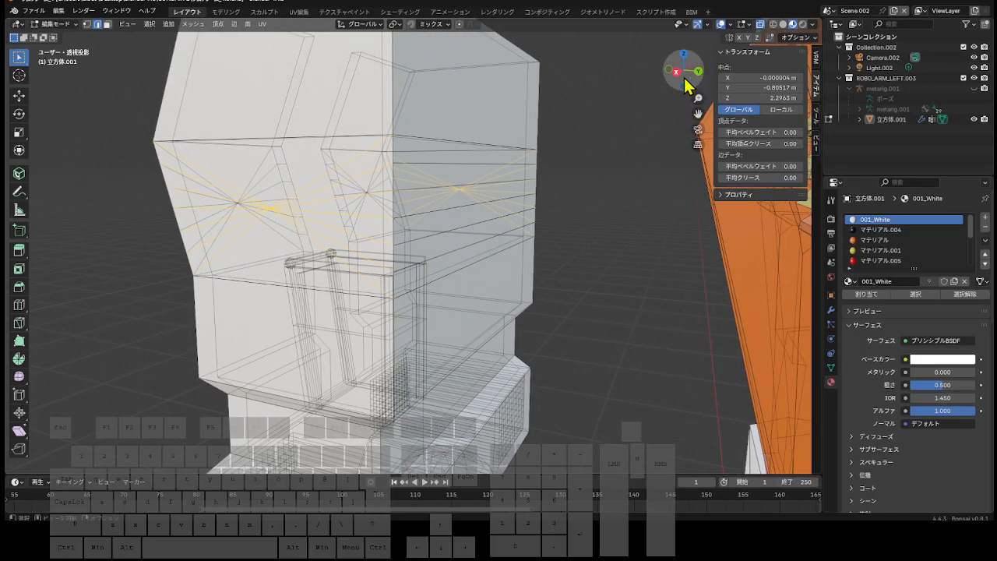
{"action": "left_click_drag", "start_coordinate": [686, 81], "coordinate": [748, 81]}
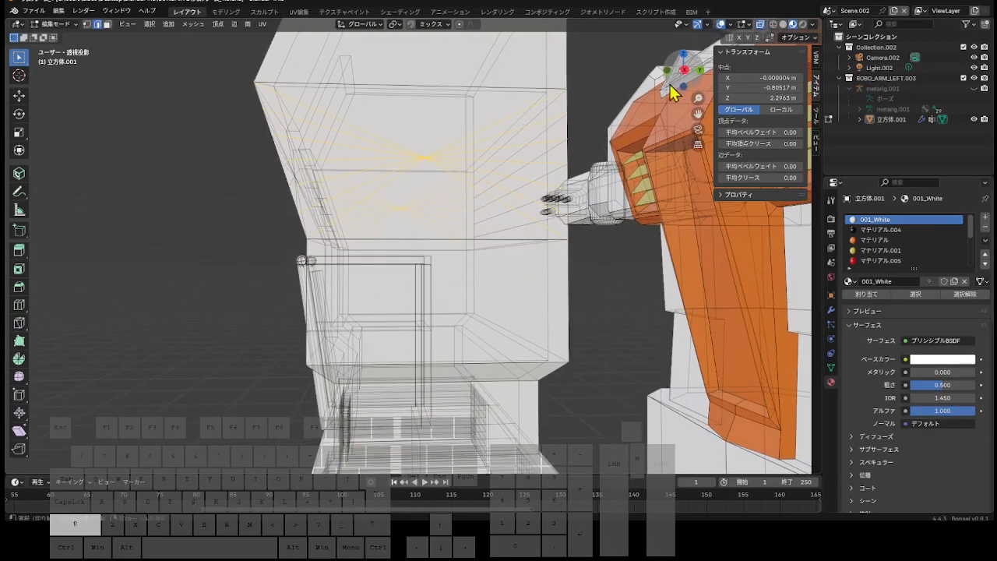
{"action": "left_click", "coordinate": [540, 143], "text": "shift"}
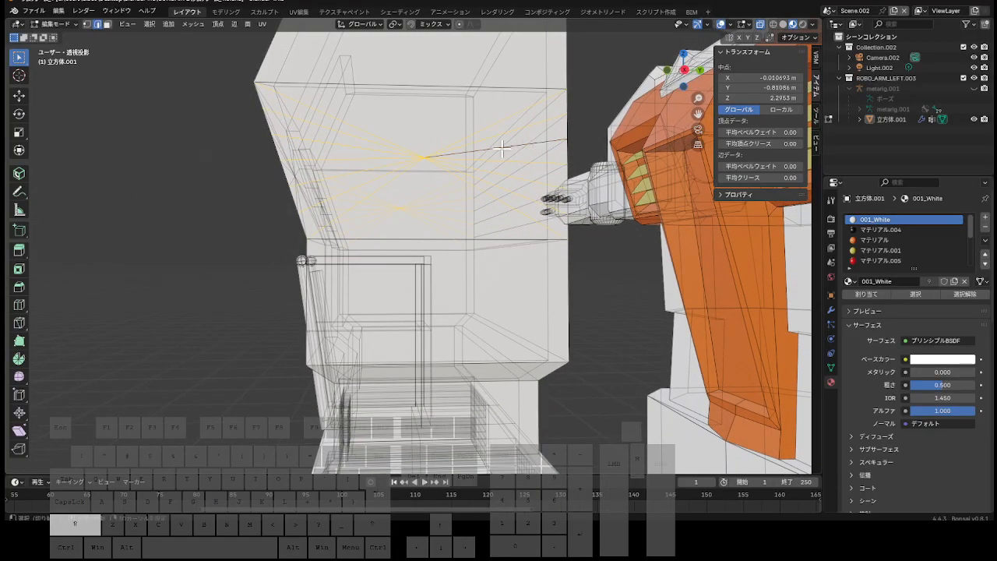
{"action": "left_click", "coordinate": [344, 146], "text": "shift"}
{"action": "left_click", "coordinate": [345, 146], "text": "shift"}
{"action": "left_click", "coordinate": [352, 158], "text": "shift"}
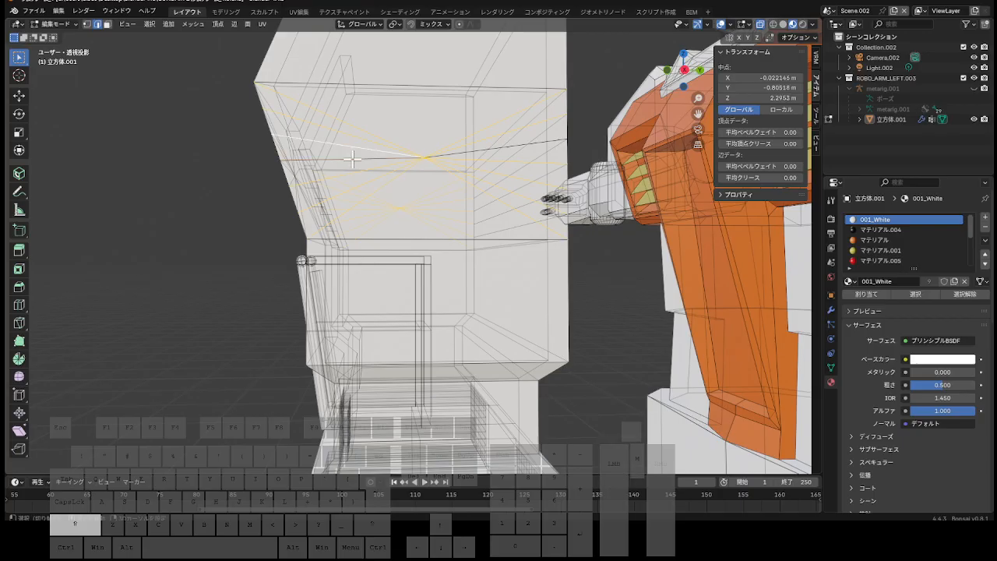
{"action": "left_click", "coordinate": [542, 142], "text": "shift"}
{"action": "left_click", "coordinate": [515, 160], "text": "shift"}
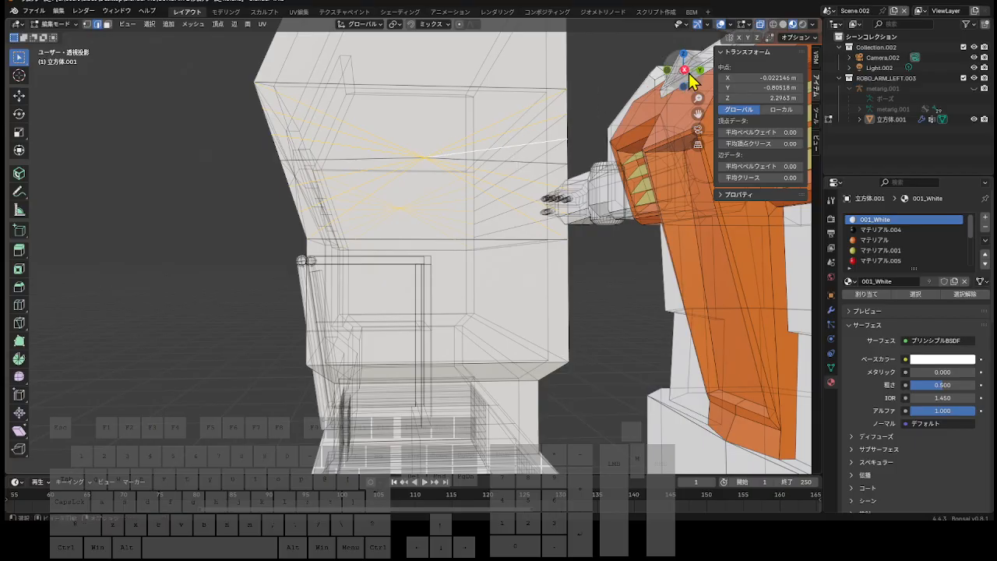
{"action": "left_click_drag", "start_coordinate": [690, 80], "coordinate": [662, 102]}
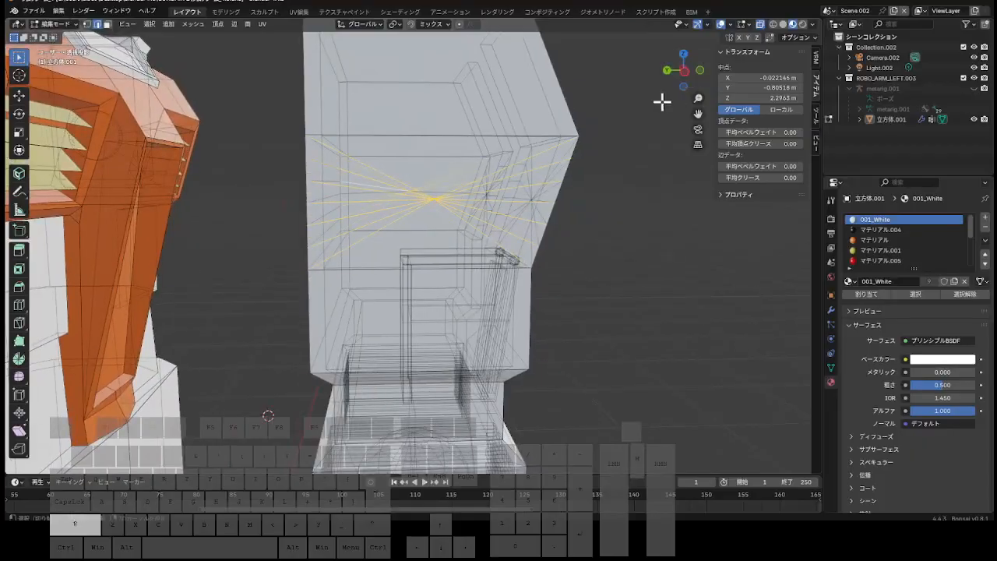
{"action": "left_click", "coordinate": [500, 201], "text": "shift"}
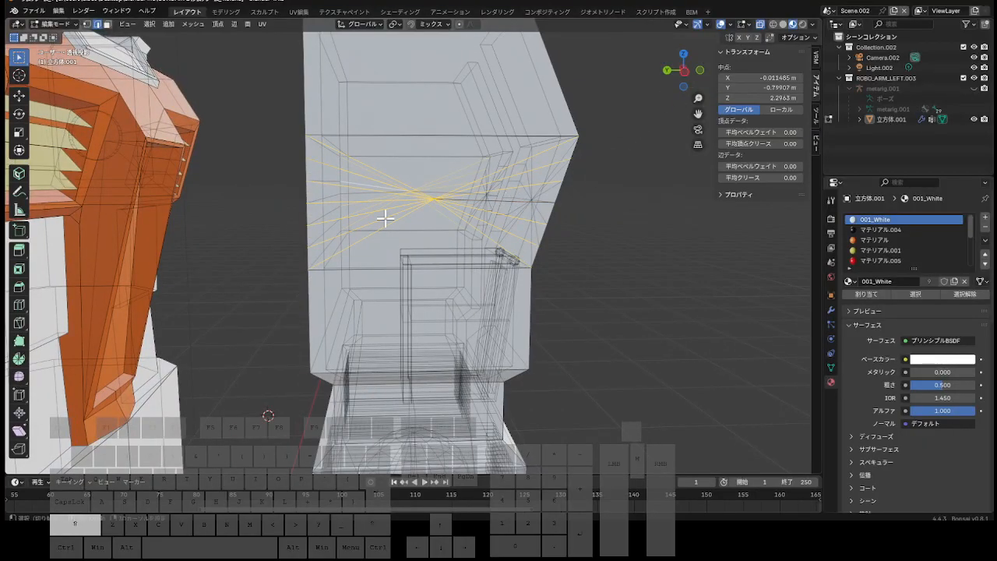
{"action": "left_click", "coordinate": [328, 202], "text": "shift"}
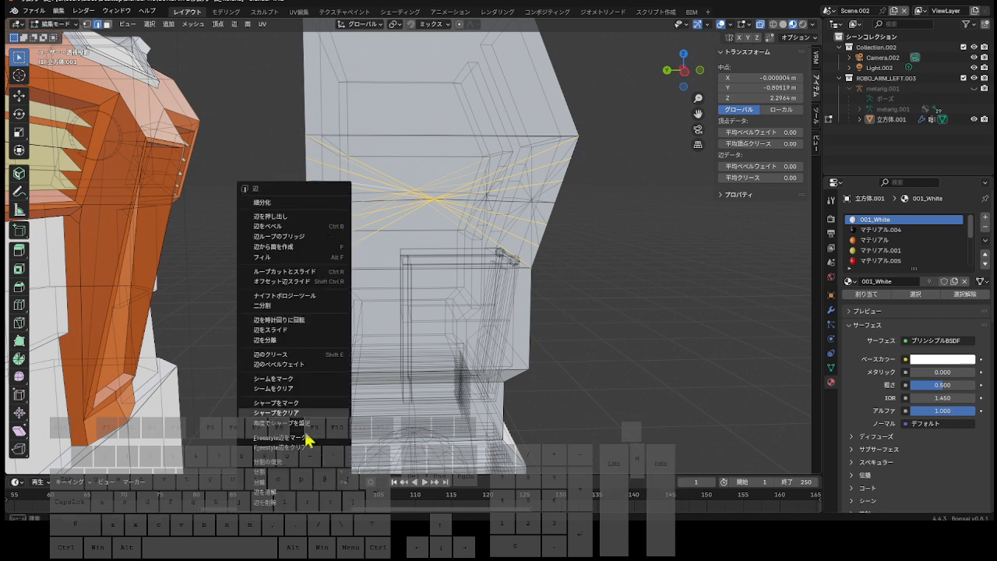
{"action": "left_click", "coordinate": [305, 492]}
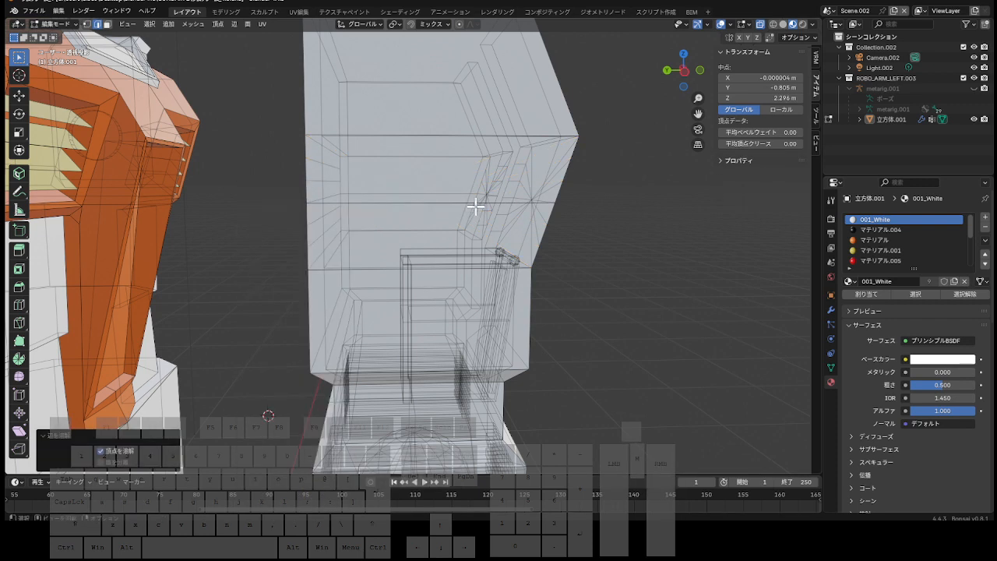
Select the radiating edges on the poked sloped front face on the torso's -X side and dissolve them.
{"action": "left_click_drag", "start_coordinate": [682, 81], "coordinate": [653, 137]}
{"action": "scroll", "coordinate": [609, 214], "scroll_direction": "up", "scroll_amount": 3}
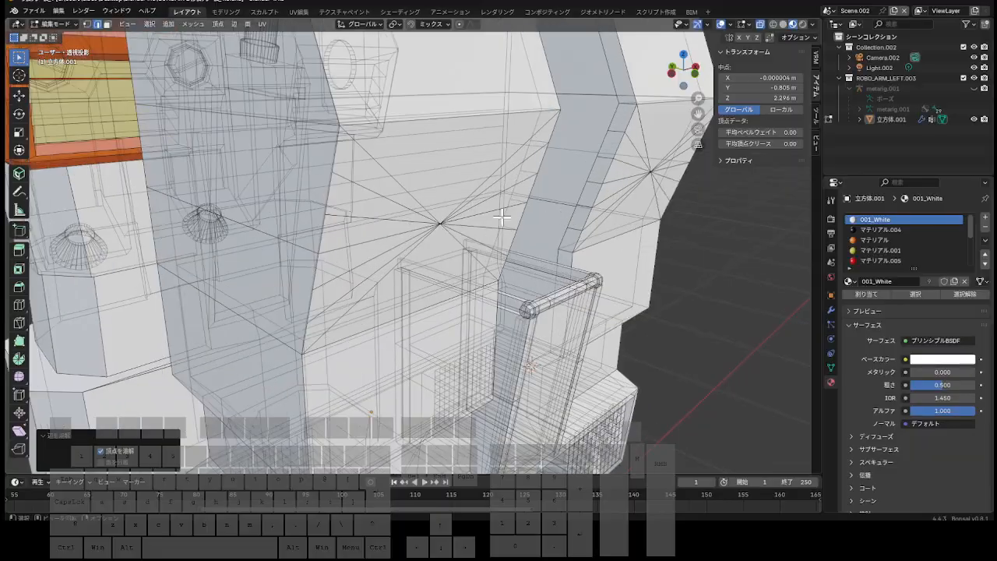
{"action": "left_click", "coordinate": [439, 223], "text": "shift"}
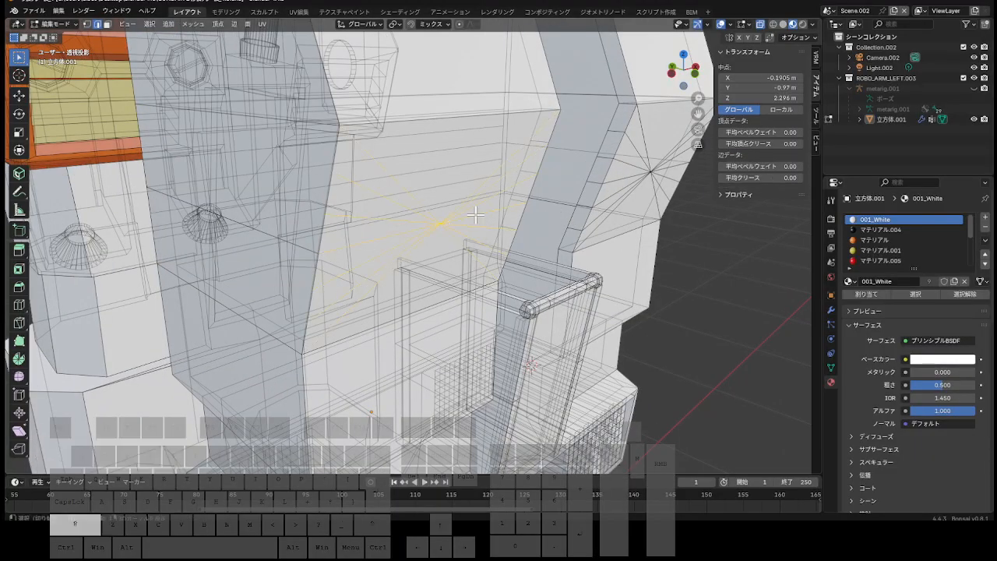
{"action": "right_click", "coordinate": [450, 226]}
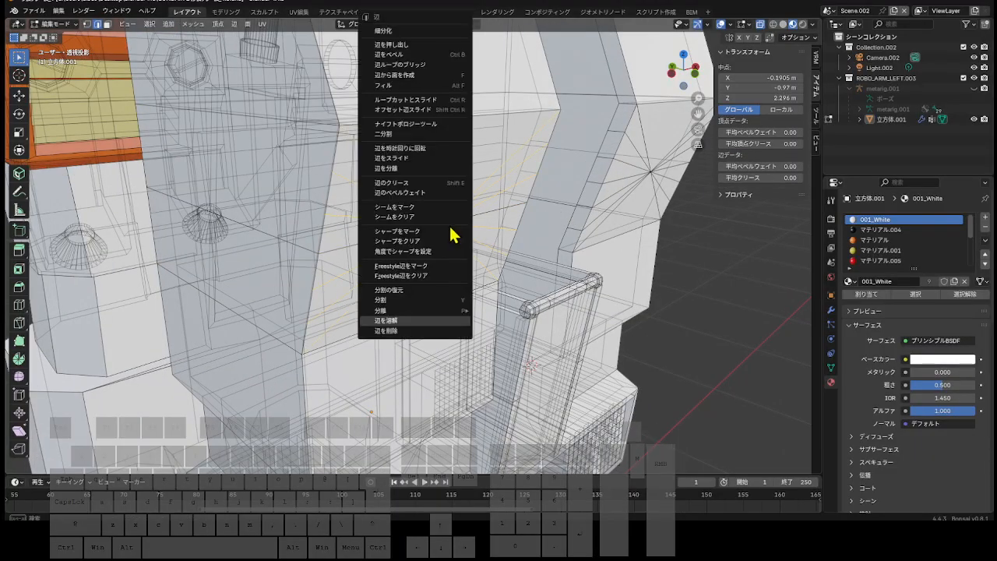
{"action": "left_click", "coordinate": [420, 330]}
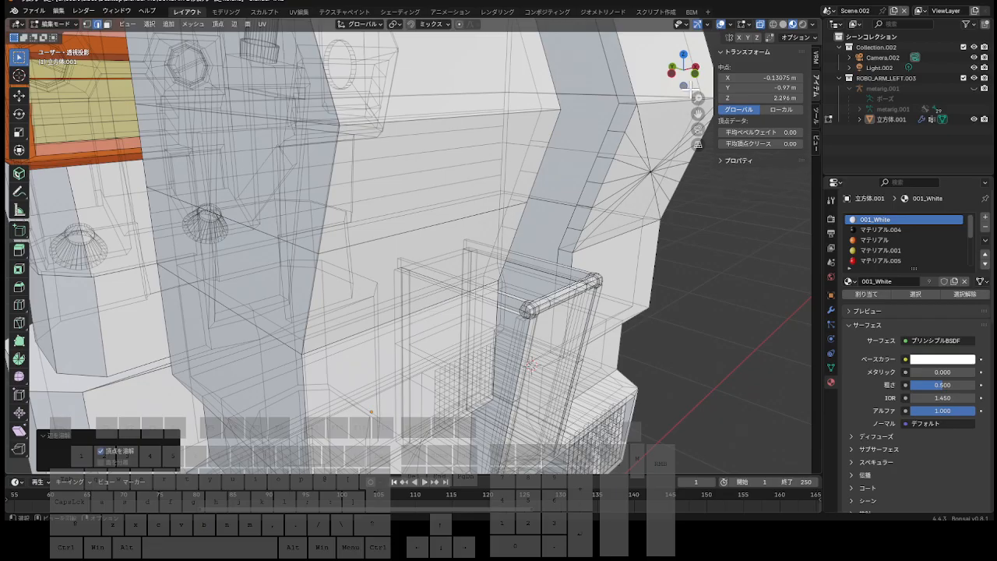
Select the radiating edges on the poked sloped front face on the torso's +X side and dissolve them.
{"action": "left_click_drag", "start_coordinate": [687, 85], "coordinate": [690, 185]}
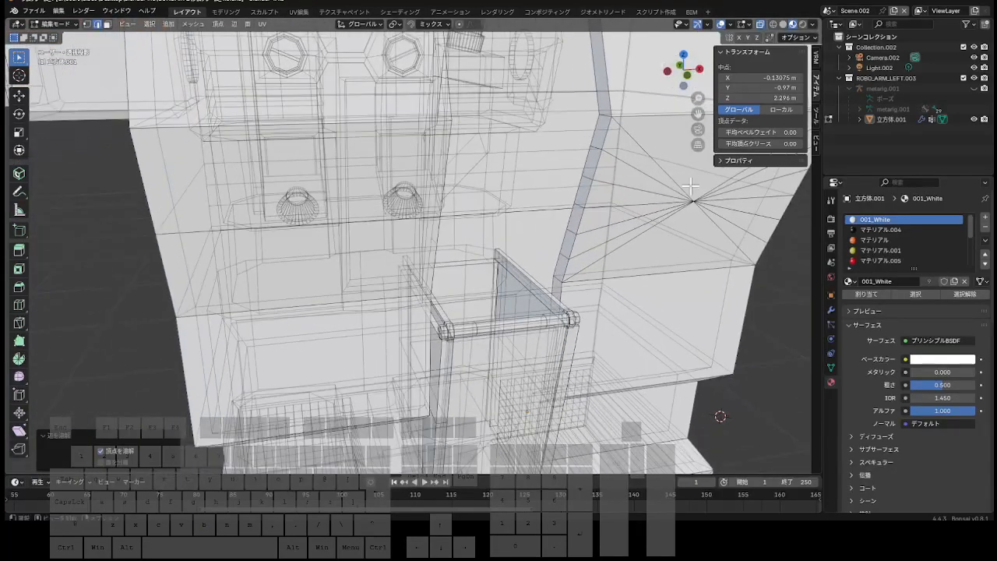
{"action": "left_click", "coordinate": [692, 200], "text": "shift"}
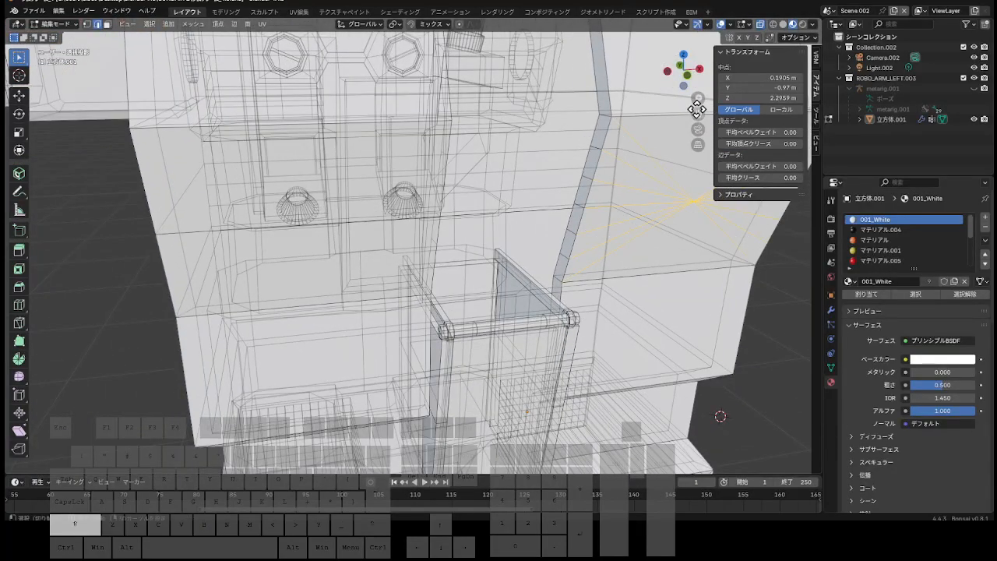
{"action": "left_click_drag", "start_coordinate": [696, 109], "coordinate": [698, 113]}
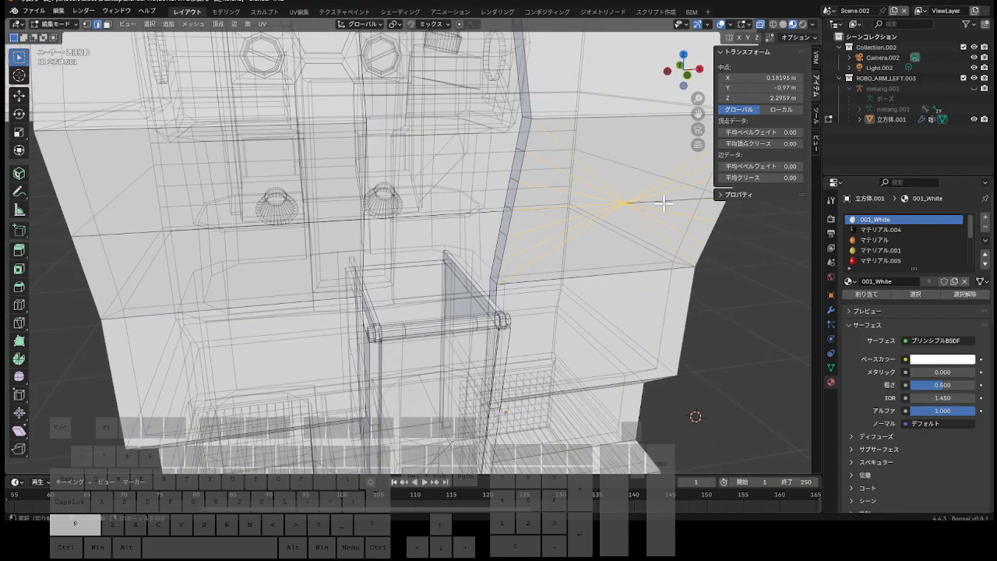
{"action": "right_click", "coordinate": [594, 204]}
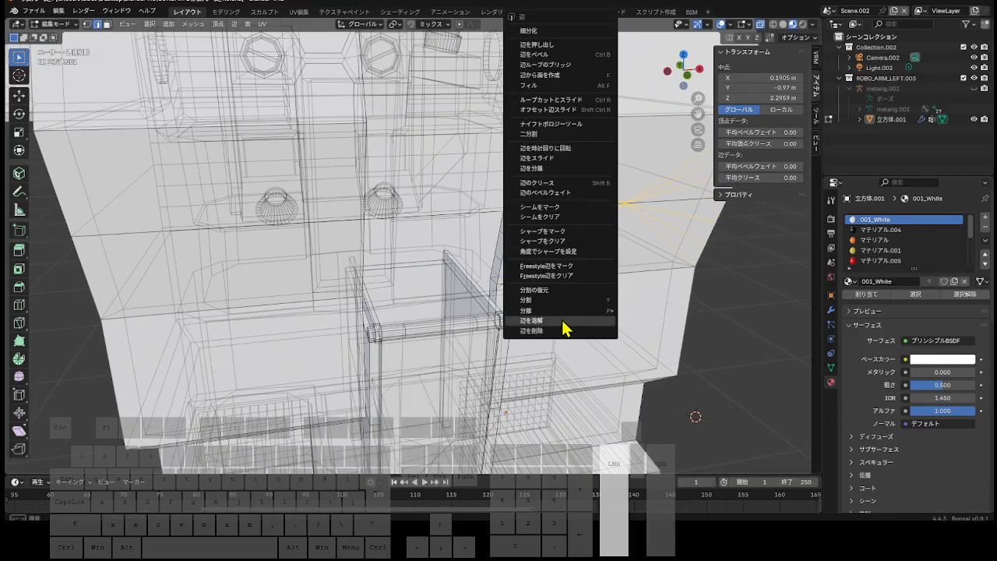
{"action": "left_click", "coordinate": [566, 328]}
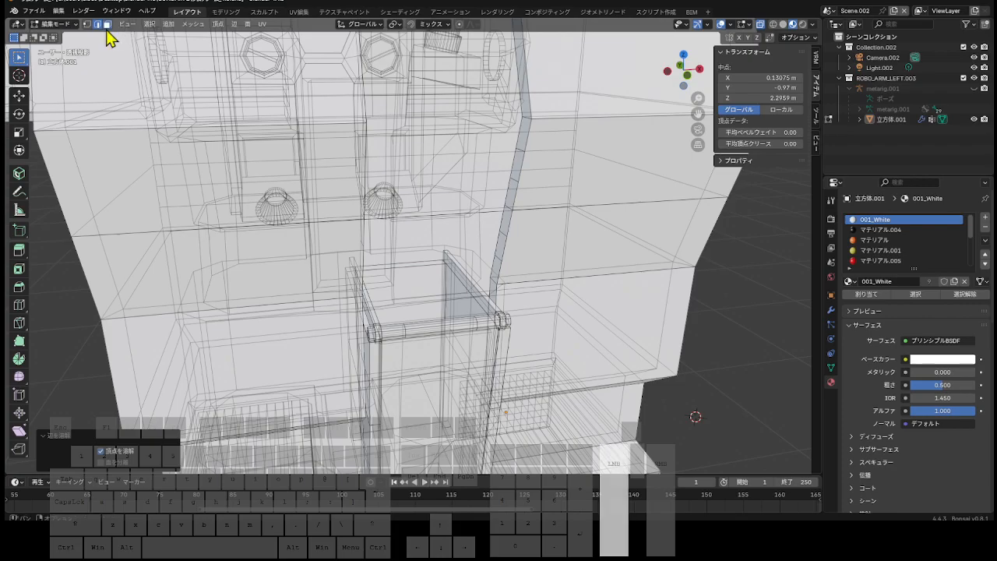
In face selection, select the upper and lower middle-band faces on the torso's sloped fronts and both sides, poke them, and switch to edge selection.
{"action": "left_click", "coordinate": [106, 24]}
{"action": "left_click", "coordinate": [601, 160]}
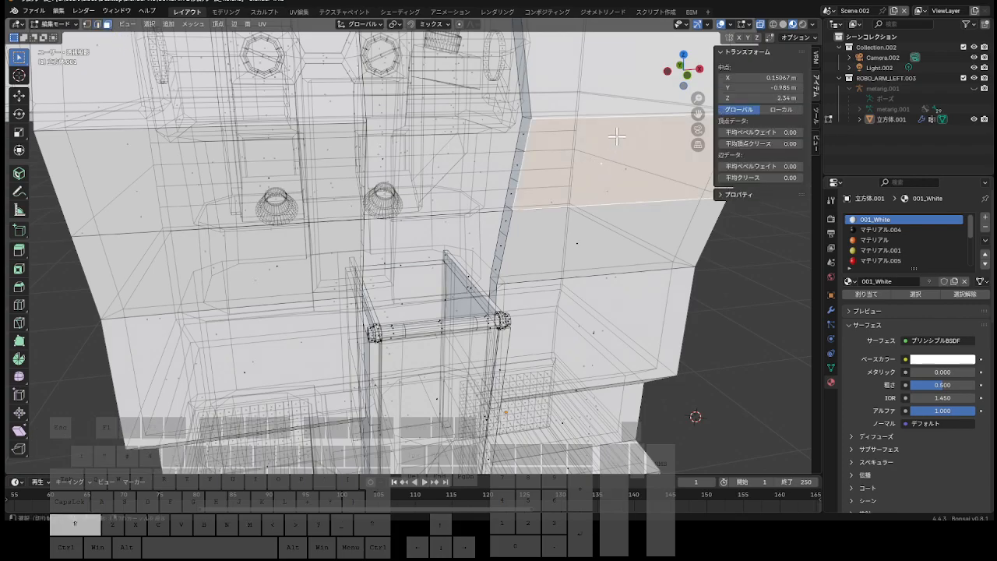
{"action": "left_click_drag", "start_coordinate": [688, 83], "coordinate": [697, 68]}
{"action": "left_click", "coordinate": [591, 204], "text": "shift"}
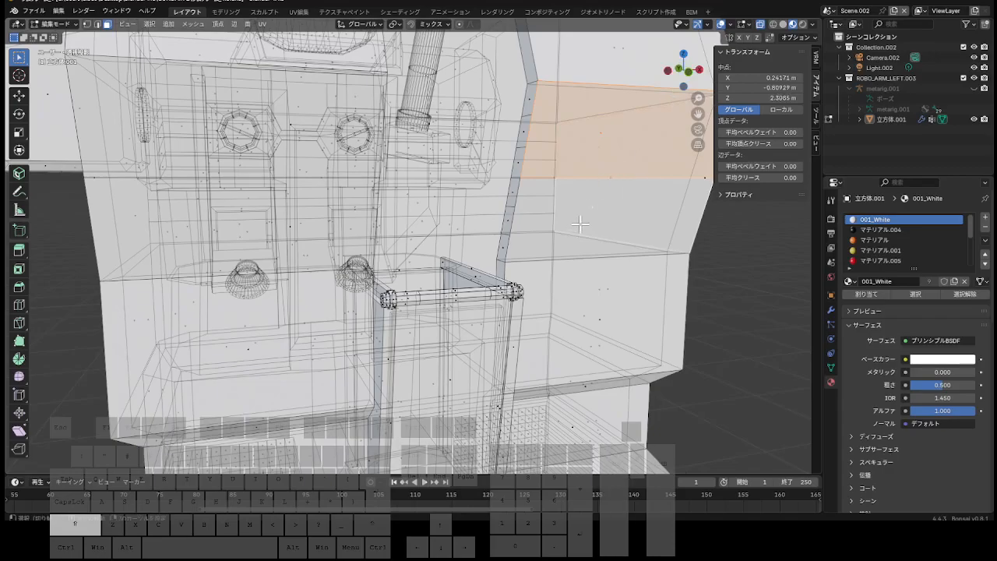
{"action": "left_click_drag", "start_coordinate": [688, 81], "coordinate": [725, 72]}
{"action": "left_click", "coordinate": [560, 206], "text": "shift"}
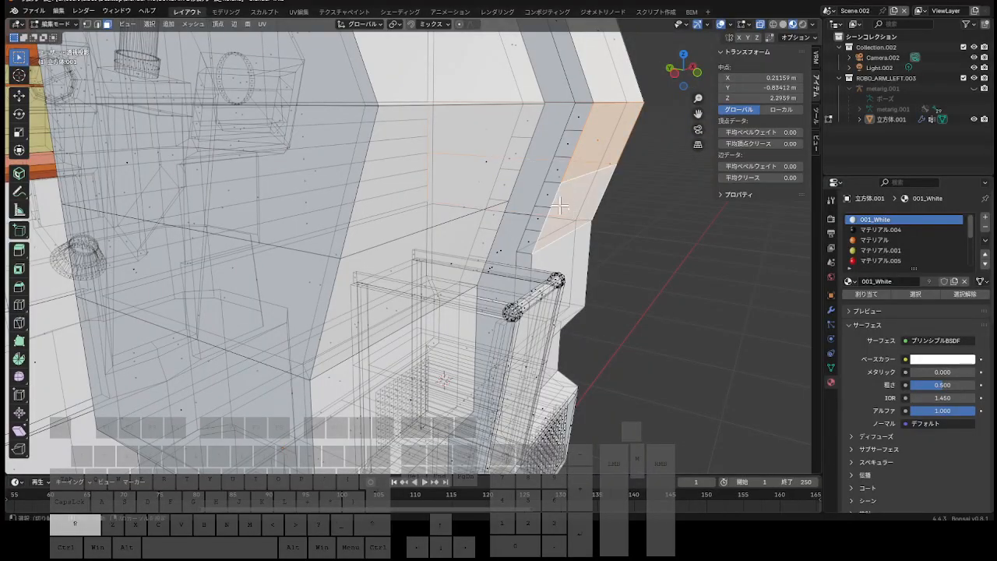
{"action": "left_click", "coordinate": [487, 166], "text": "shift"}
{"action": "left_click", "coordinate": [452, 269], "text": "shift"}
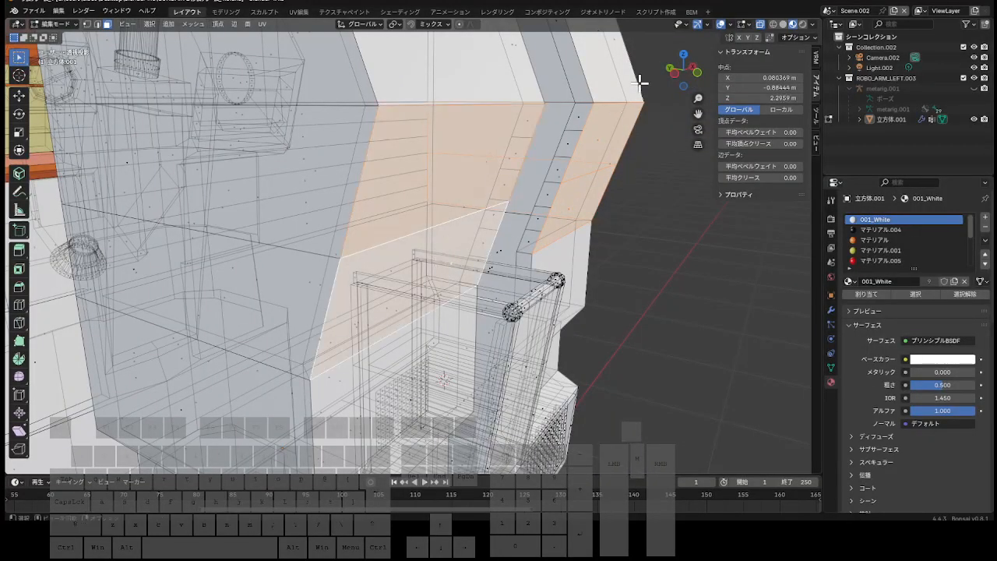
{"action": "left_click_drag", "start_coordinate": [676, 83], "coordinate": [720, 77]}
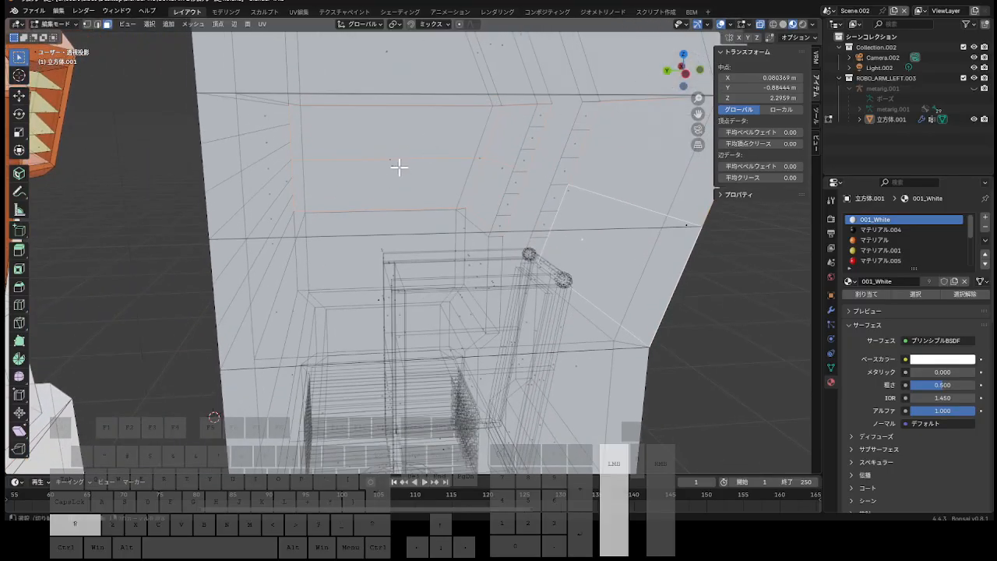
{"action": "left_click", "coordinate": [402, 171], "text": "shift"}
{"action": "left_click", "coordinate": [376, 300], "text": "shift"}
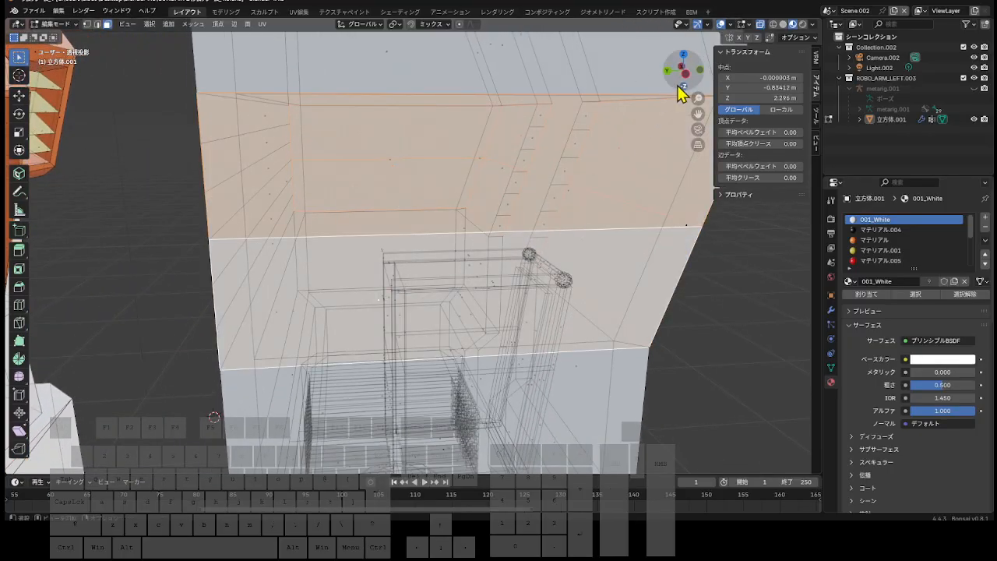
{"action": "left_click_drag", "start_coordinate": [679, 80], "coordinate": [647, 89]}
{"action": "right_click", "coordinate": [629, 165]}
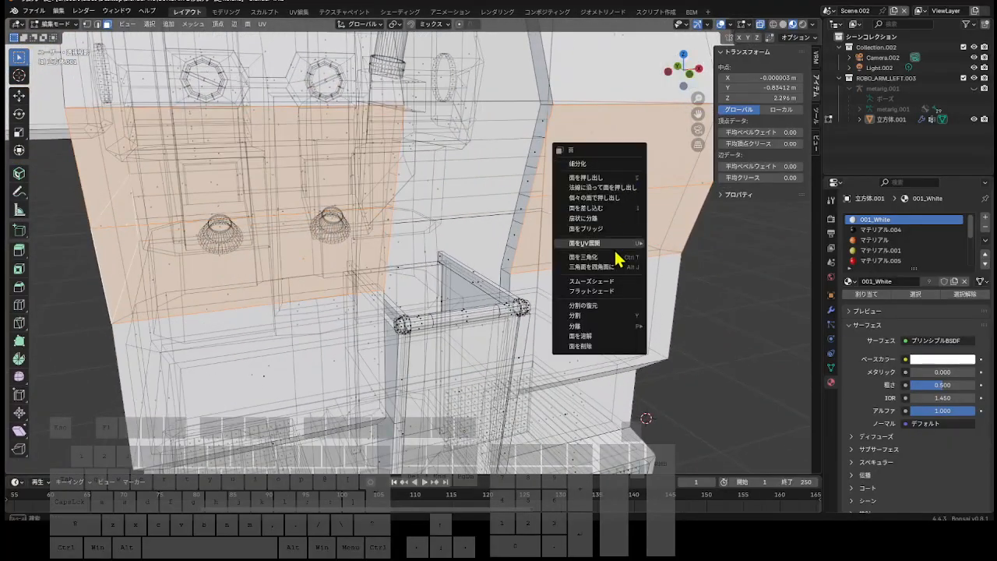
{"action": "left_click", "coordinate": [615, 218]}
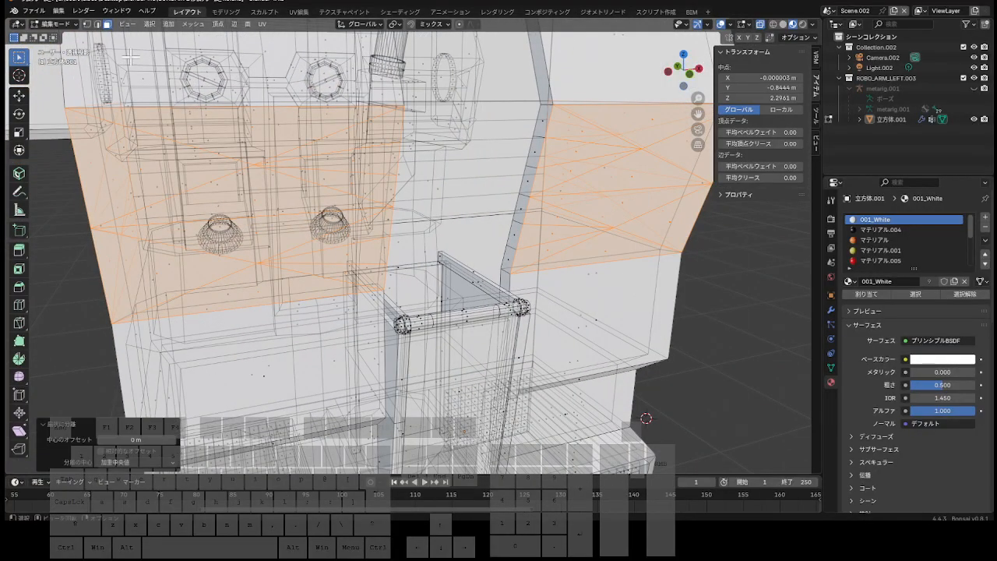
{"action": "left_click", "coordinate": [100, 28]}
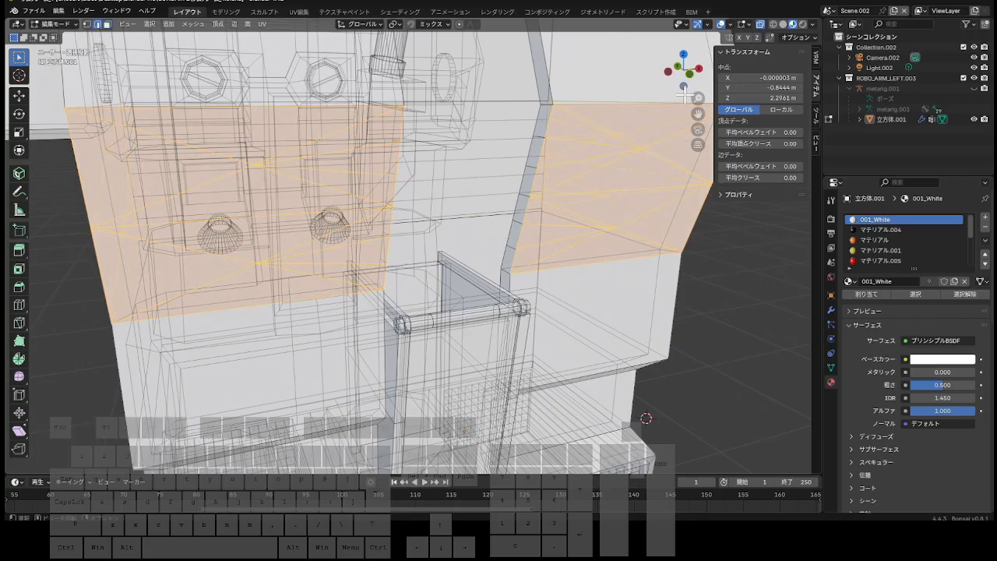
Undo the latest poke, face selections and edge dissolves until the radiating edges on both sloped front faces are restored.
{"action": "left_click_drag", "start_coordinate": [698, 113], "coordinate": [596, 129]}
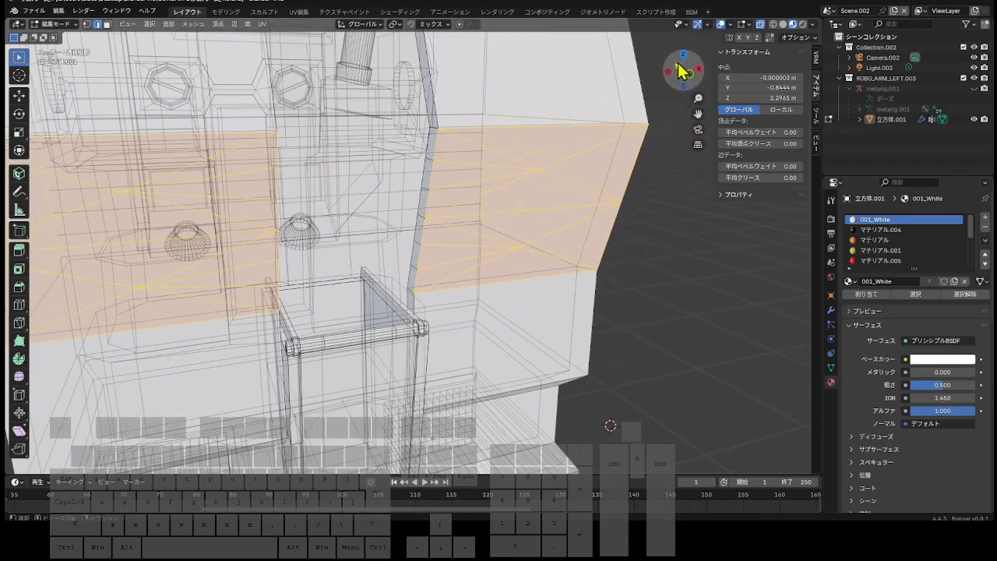
{"action": "left_click_drag", "start_coordinate": [685, 71], "coordinate": [633, 71]}
{"action": "key", "text": "ctrl+z"}
{"action": "key", "text": "ctrl+z"}
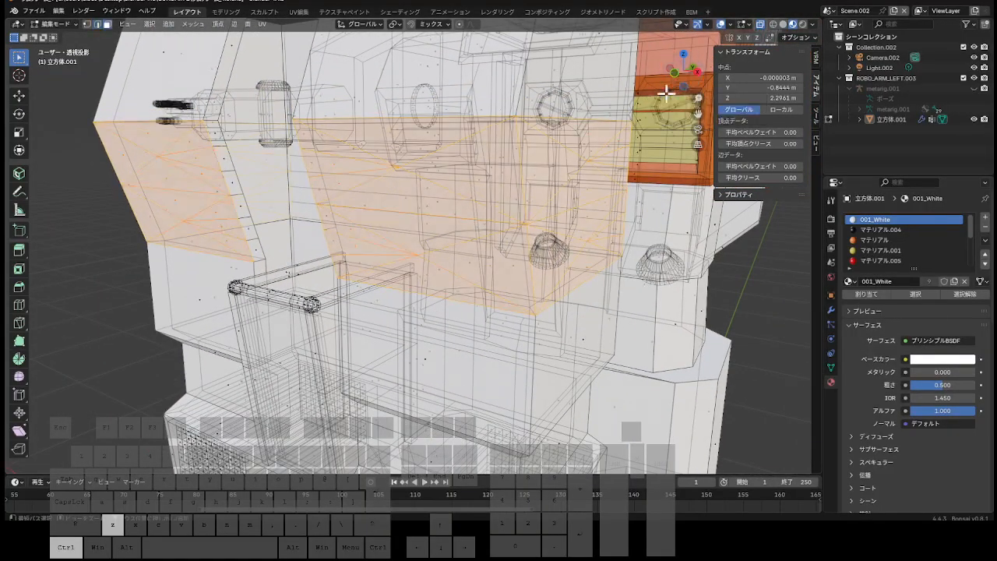
{"action": "key", "text": "ctrl+z"}
{"action": "key", "text": "ctrl+z"}
{"action": "key", "text": "ctrl+z"}
{"action": "key", "text": "ctrl+z"}
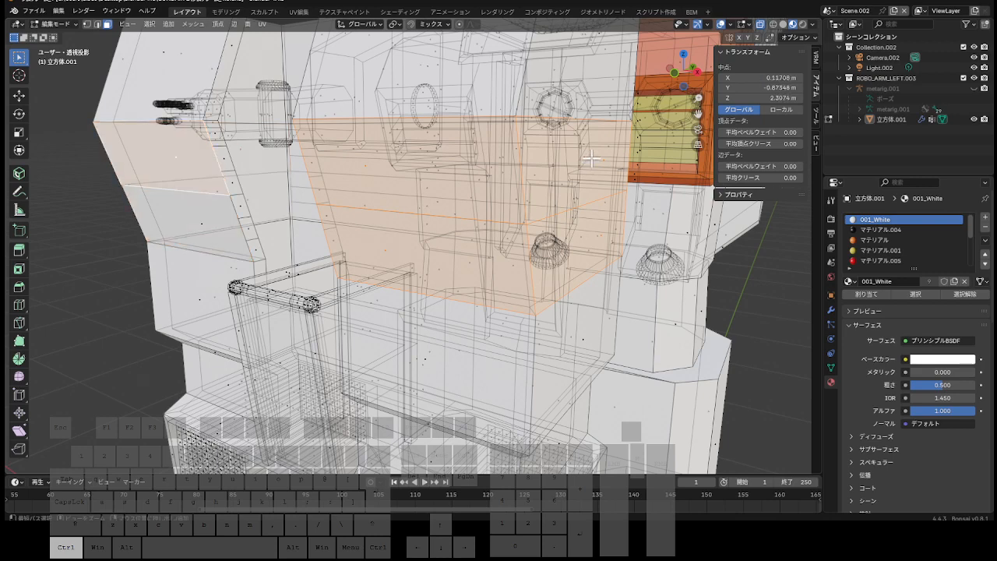
{"action": "key", "text": "ctrl+z"}
{"action": "key", "text": "ctrl+z"}
{"action": "key", "text": "ctrl+z"}
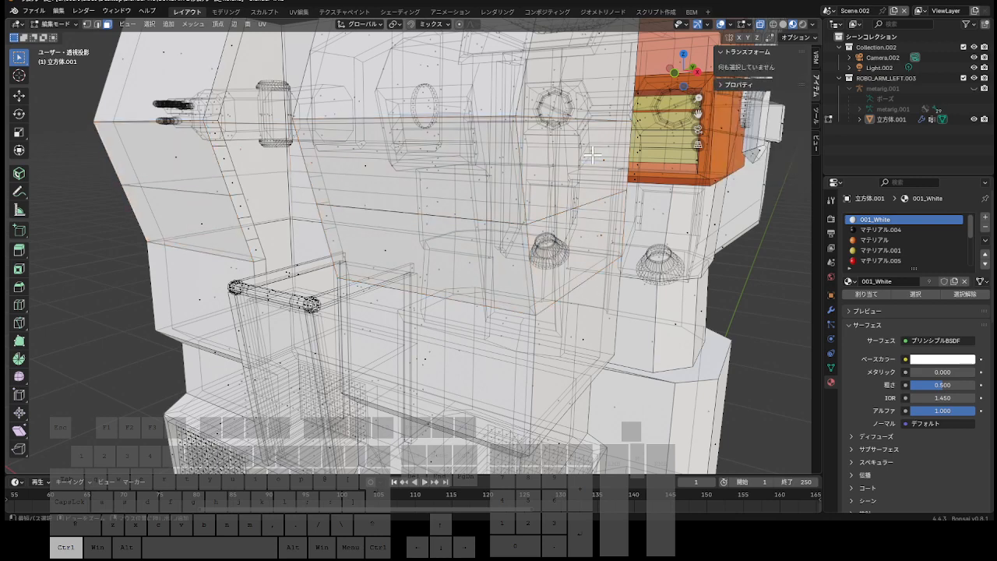
{"action": "key", "text": "ctrl+z"}
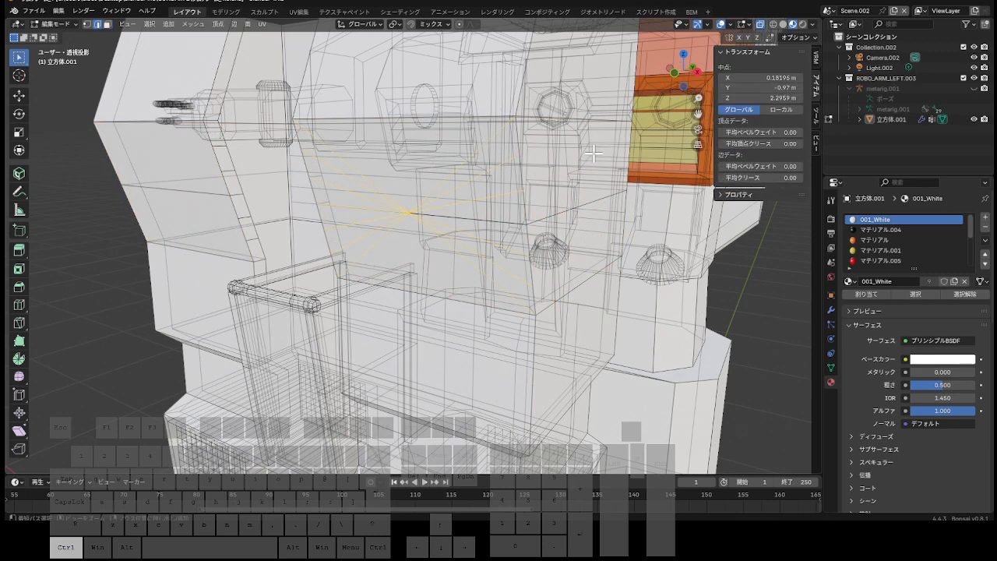
{"action": "key", "text": "ctrl+z"}
{"action": "key", "text": "ctrl+z"}
{"action": "key", "text": "ctrl+z"}
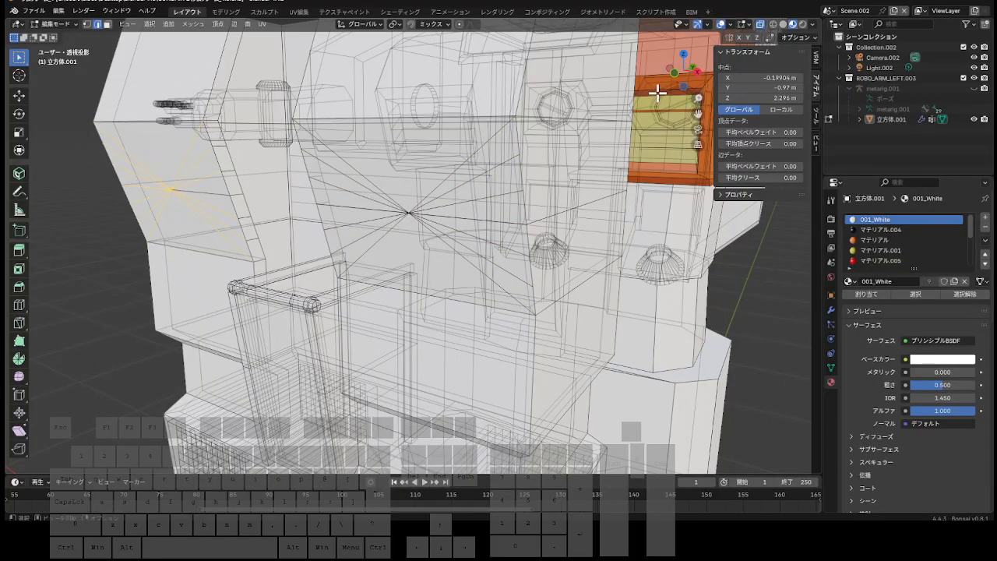
In face selection from the right orthographic view, select the upper and lower middle-band faces on both torso sides and poke them.
{"action": "middle_click_drag", "start_coordinate": [657, 93], "coordinate": [665, 84]}
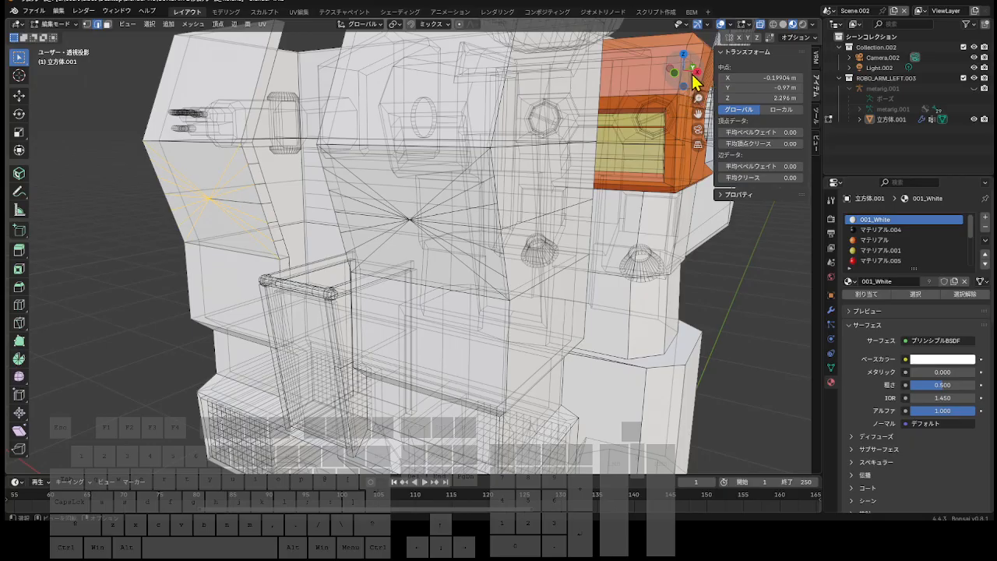
{"action": "left_click_drag", "start_coordinate": [674, 81], "coordinate": [764, 87]}
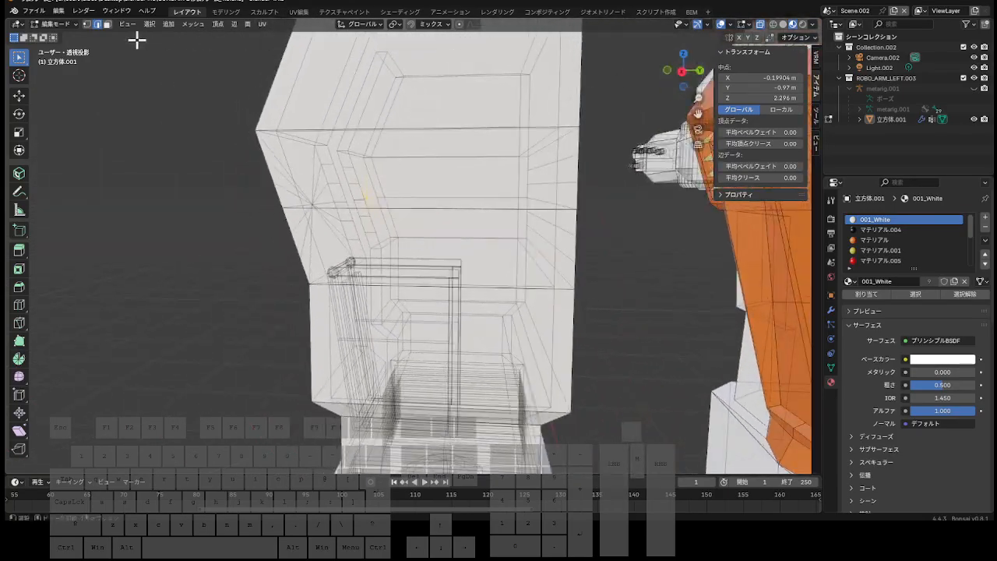
{"action": "left_click", "coordinate": [106, 26]}
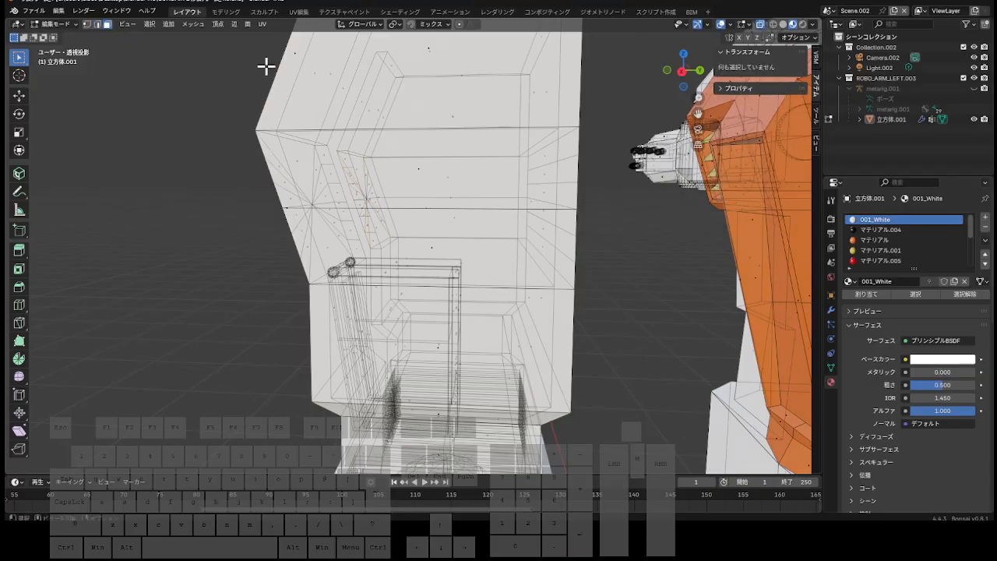
{"action": "left_click", "coordinate": [680, 74]}
{"action": "scroll", "coordinate": [673, 99], "scroll_direction": "up", "scroll_amount": 2}
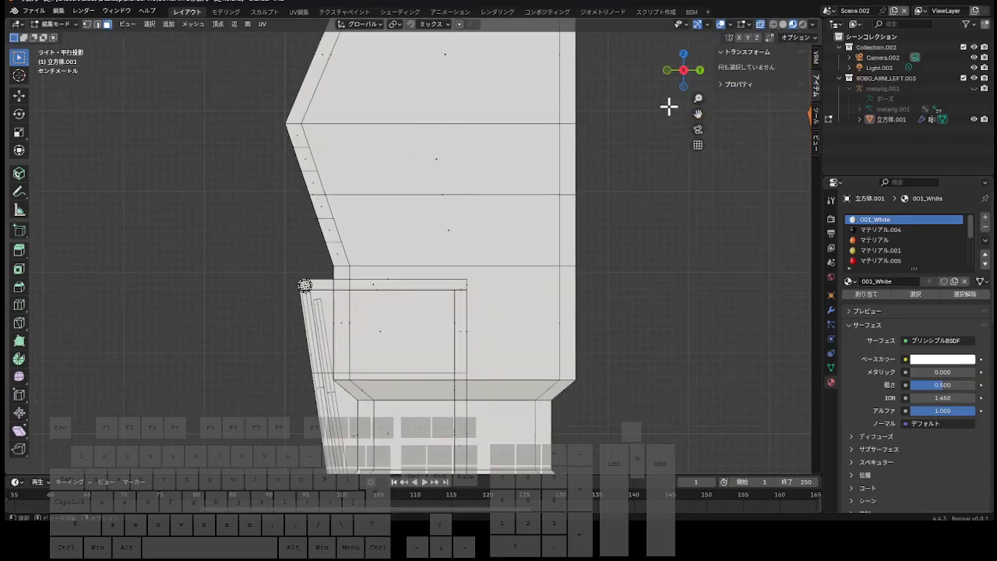
{"action": "left_click", "coordinate": [475, 156]}
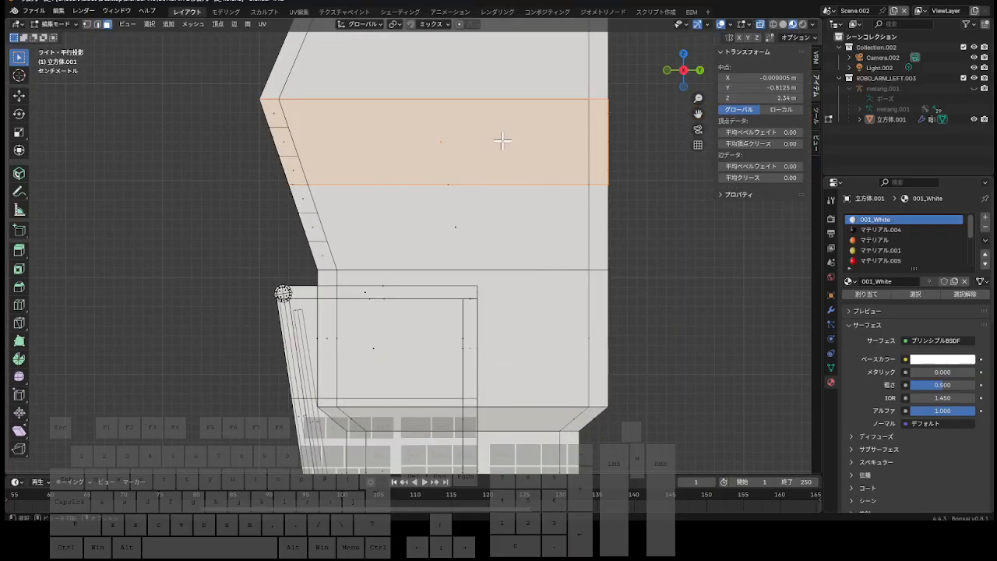
{"action": "left_click", "coordinate": [431, 217], "text": "shift"}
{"action": "key", "text": "ctrl+f"}
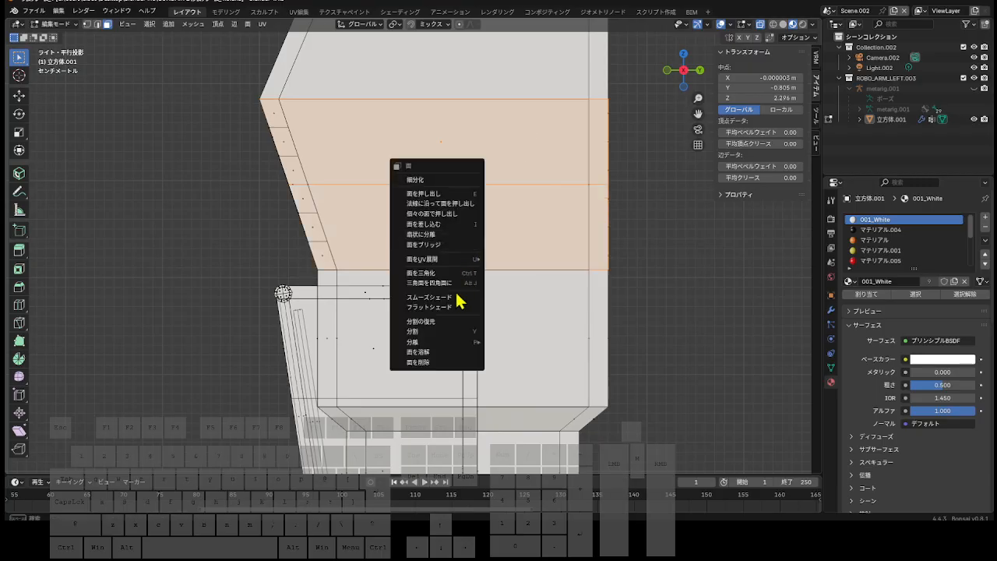
{"action": "left_click", "coordinate": [432, 233]}
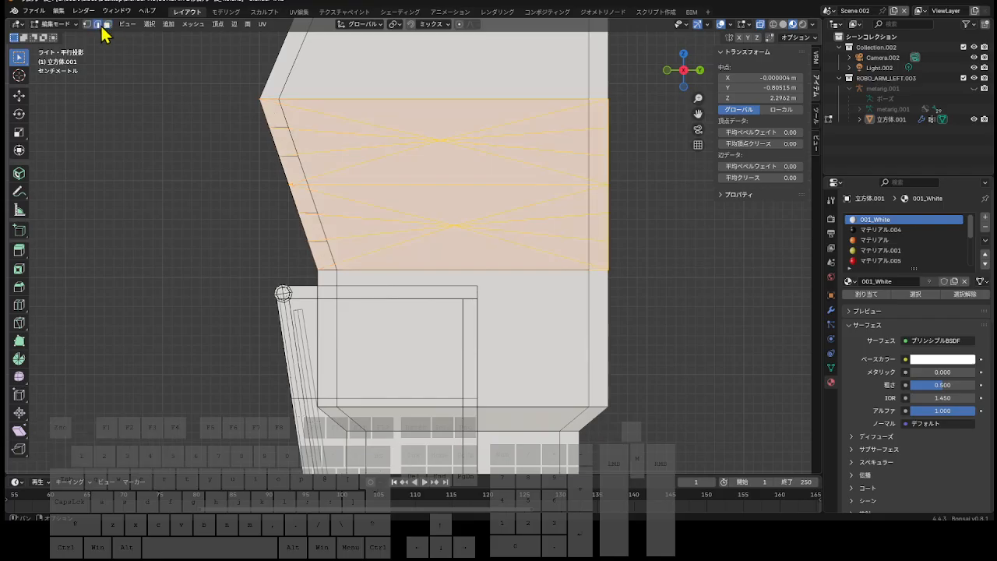
In edge selection, dissolve the side faces' radiating edges, except the near-horizontal pairs just above the upper centre and just below the lower centre.
{"action": "left_click", "coordinate": [434, 140]}
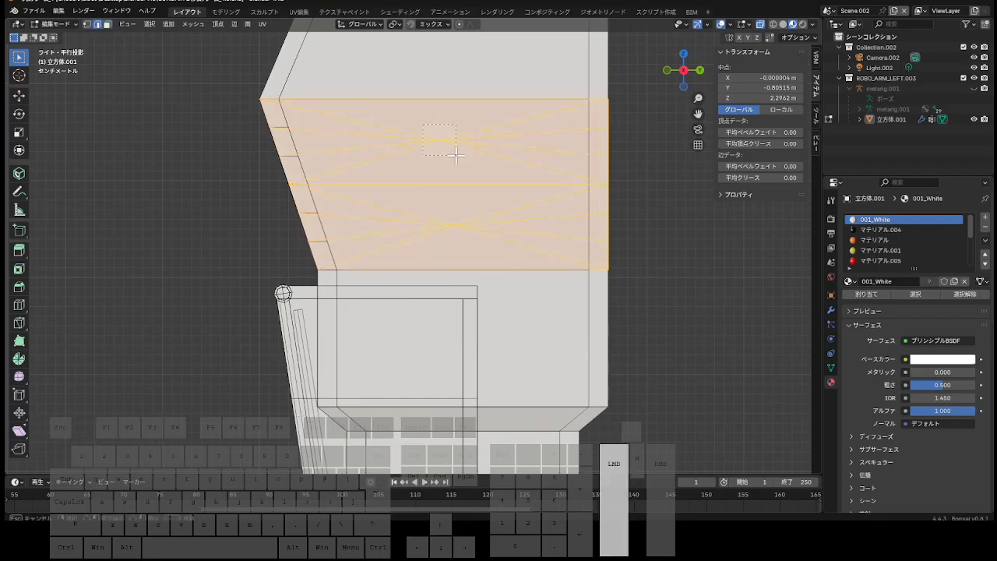
{"action": "left_click", "coordinate": [454, 227], "text": "shift"}
{"action": "left_click_drag", "start_coordinate": [497, 205], "coordinate": [525, 226]}
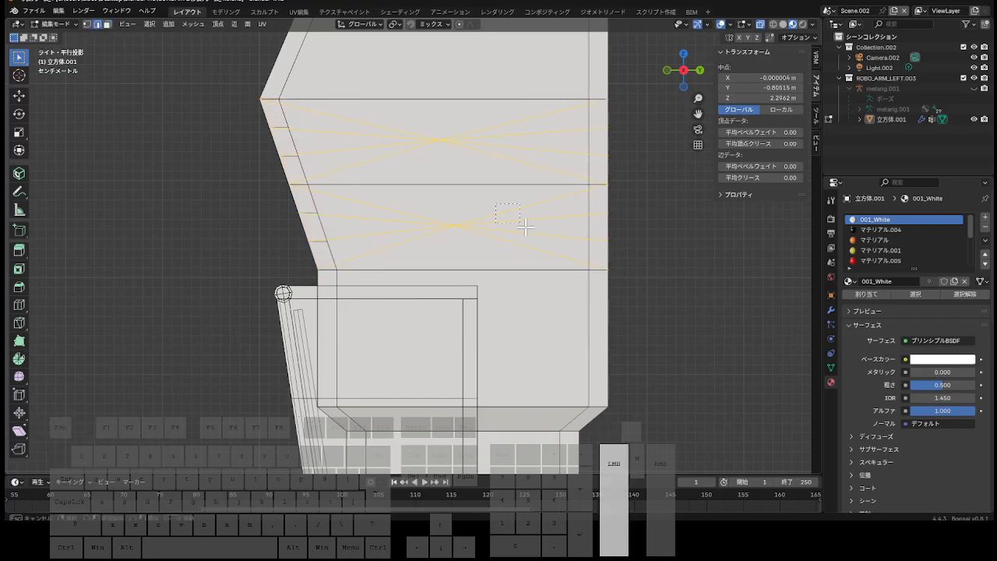
{"action": "left_click", "coordinate": [389, 213]}
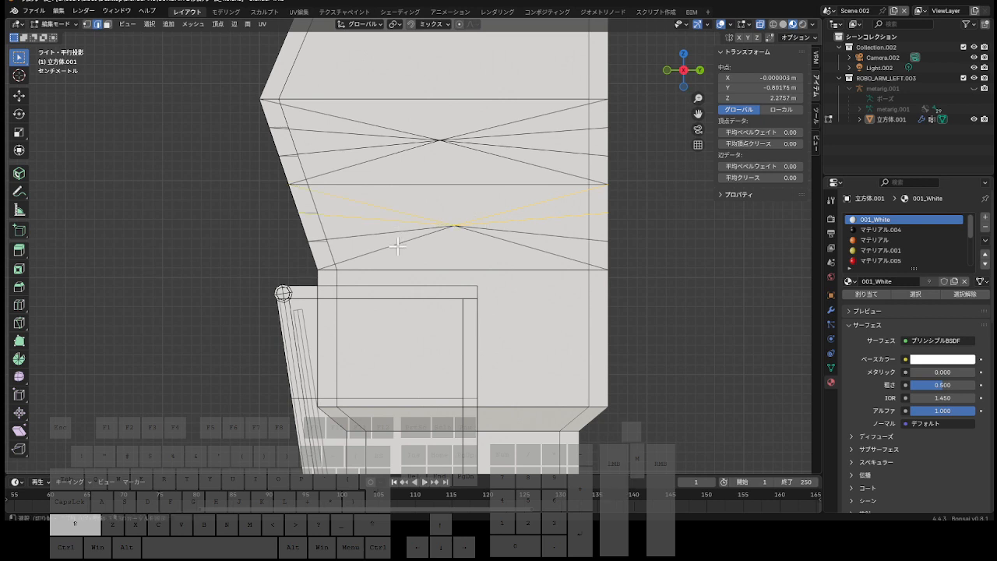
{"action": "left_click", "coordinate": [523, 245], "text": "shift"}
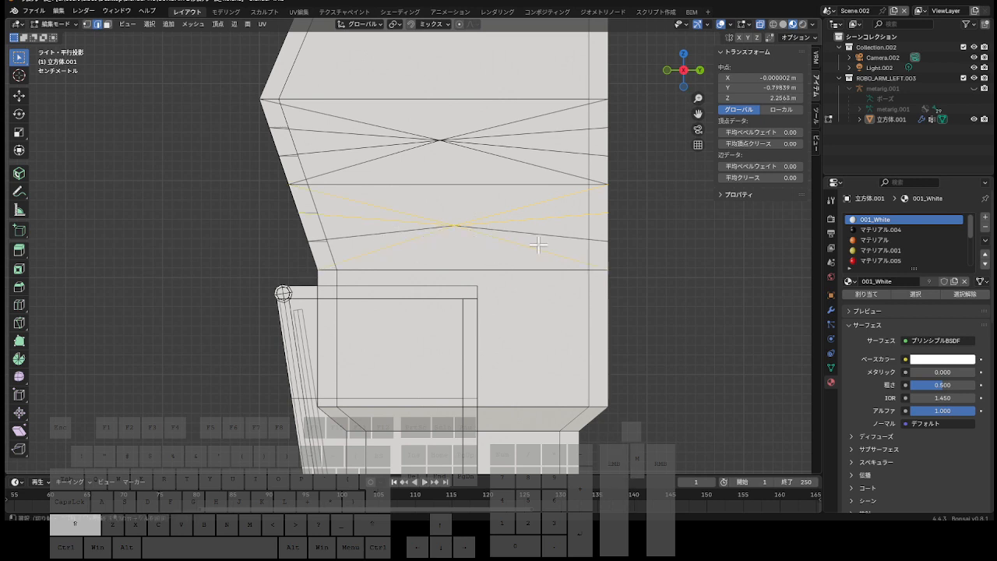
{"action": "left_click", "coordinate": [516, 166], "text": "shift"}
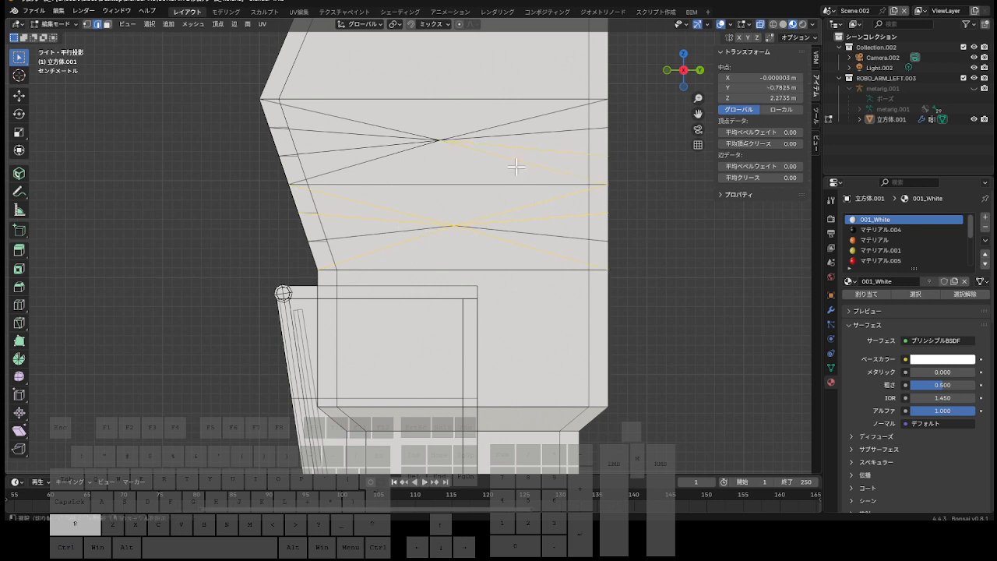
{"action": "left_click", "coordinate": [391, 163], "text": "shift"}
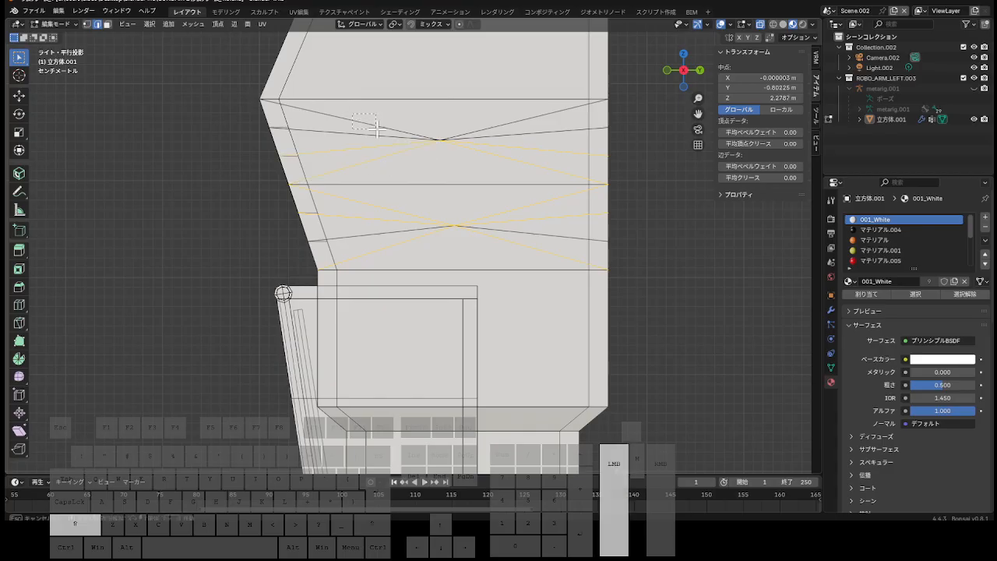
{"action": "left_click", "coordinate": [378, 126], "text": "shift"}
{"action": "left_click", "coordinate": [522, 128], "text": "shift"}
{"action": "key", "text": "ctrl+e"}
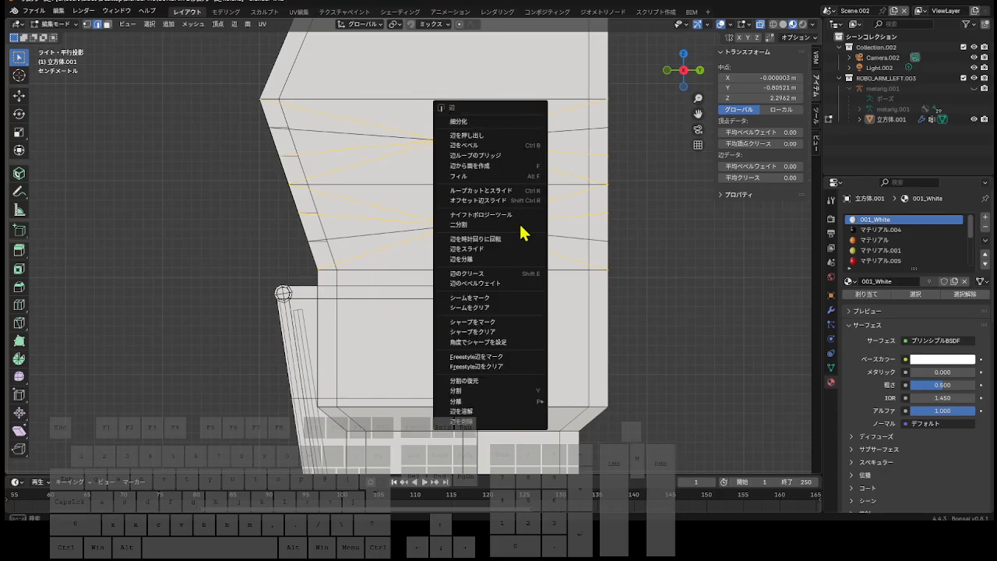
{"action": "left_click", "coordinate": [497, 411]}
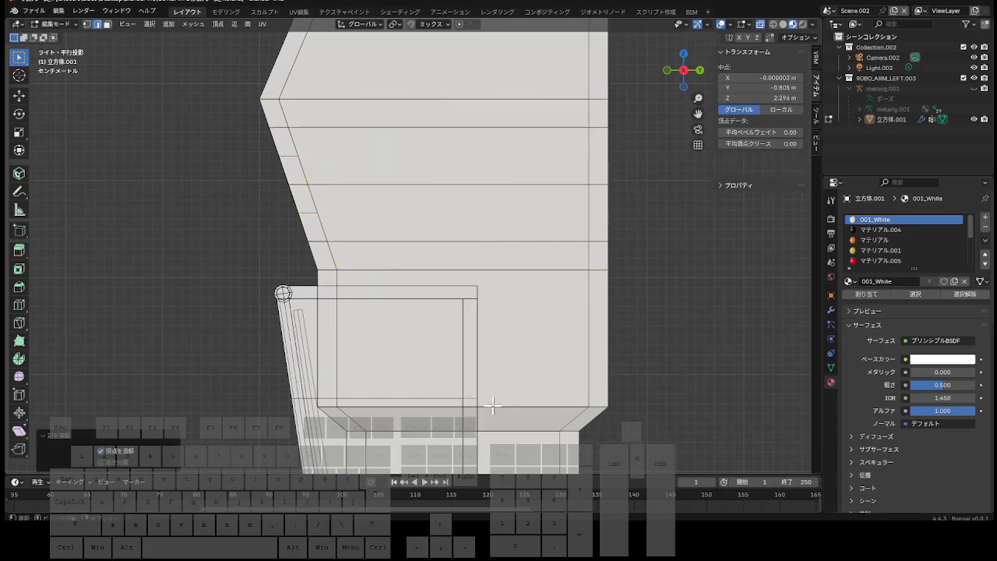
In face selection, select the two taller central middle-band faces on both torso sides and poke them.
{"action": "left_click", "coordinate": [108, 25]}
{"action": "left_click", "coordinate": [451, 161]}
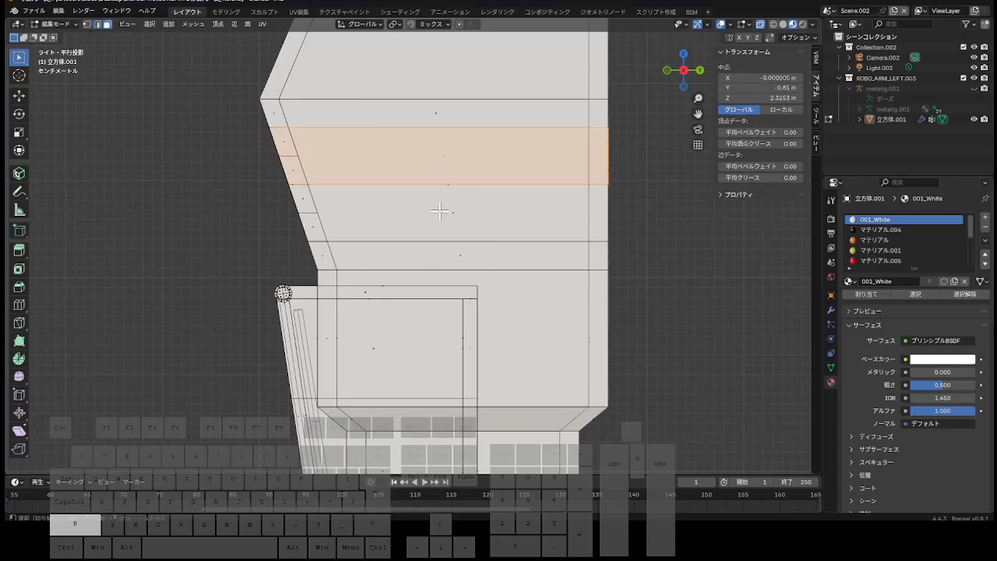
{"action": "left_click", "coordinate": [474, 215], "text": "shift"}
{"action": "key", "text": "ctrl+f"}
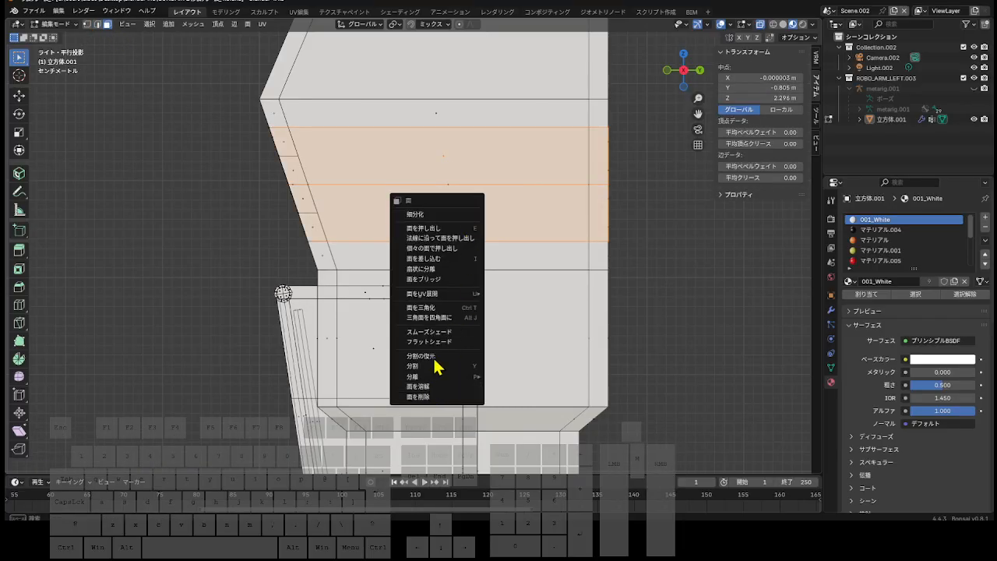
{"action": "left_click", "coordinate": [449, 269]}
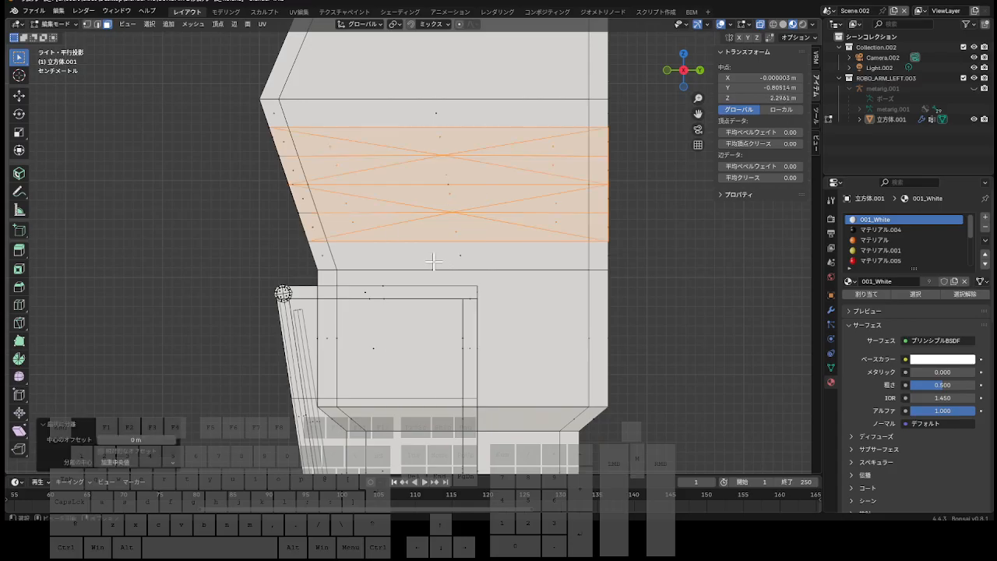
In edge selection, dissolve the diagonal edges of the poked faces on both torso sides, keeping the horizontal ones.
{"action": "left_click", "coordinate": [99, 26]}
{"action": "left_click_drag", "start_coordinate": [354, 139], "coordinate": [391, 140]}
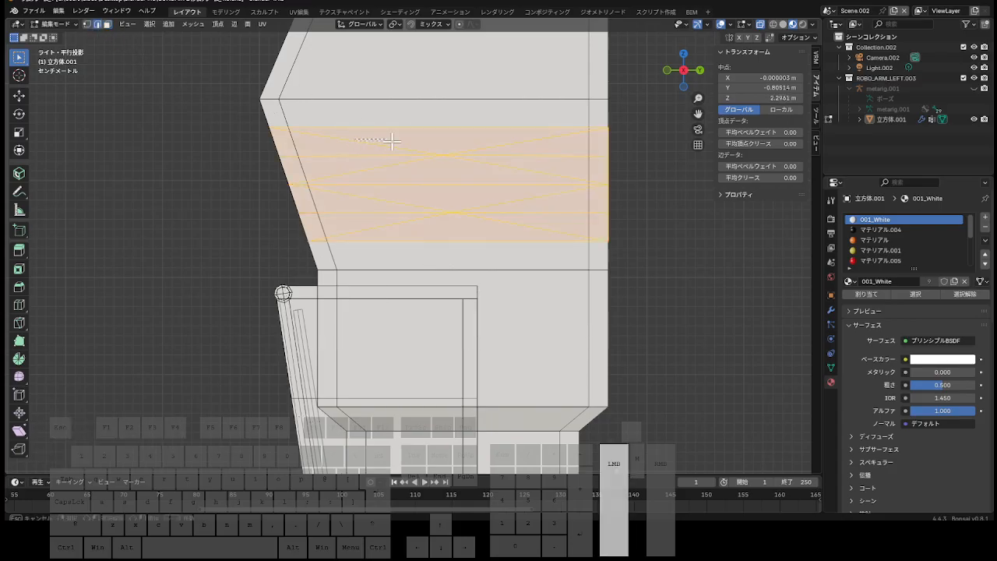
{"action": "left_click_drag", "start_coordinate": [510, 147], "coordinate": [515, 148]}
{"action": "left_click_drag", "start_coordinate": [360, 163], "coordinate": [382, 170], "text": "shift"}
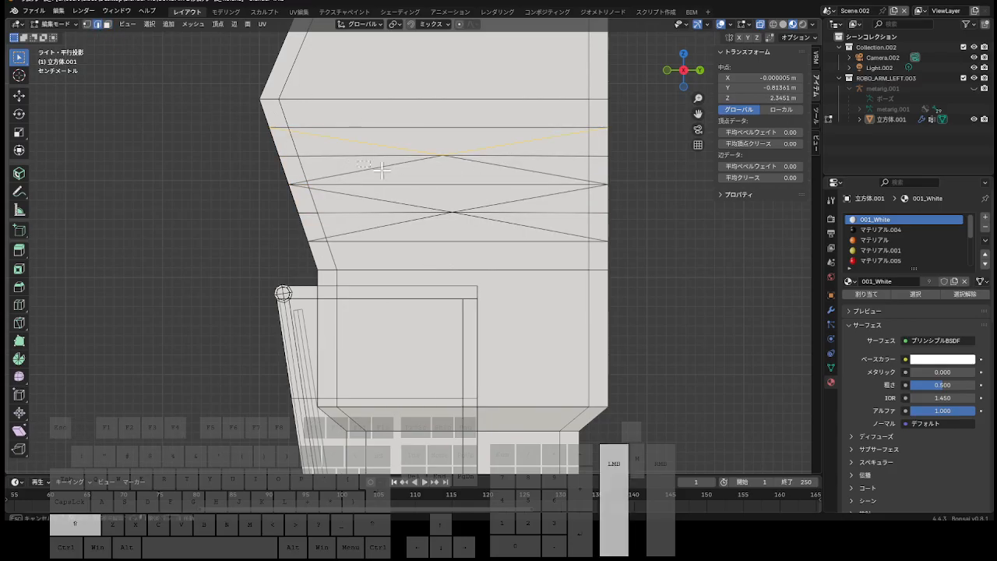
{"action": "left_click_drag", "start_coordinate": [511, 173], "coordinate": [512, 174], "text": "shift"}
{"action": "left_click_drag", "start_coordinate": [392, 195], "coordinate": [523, 204]}
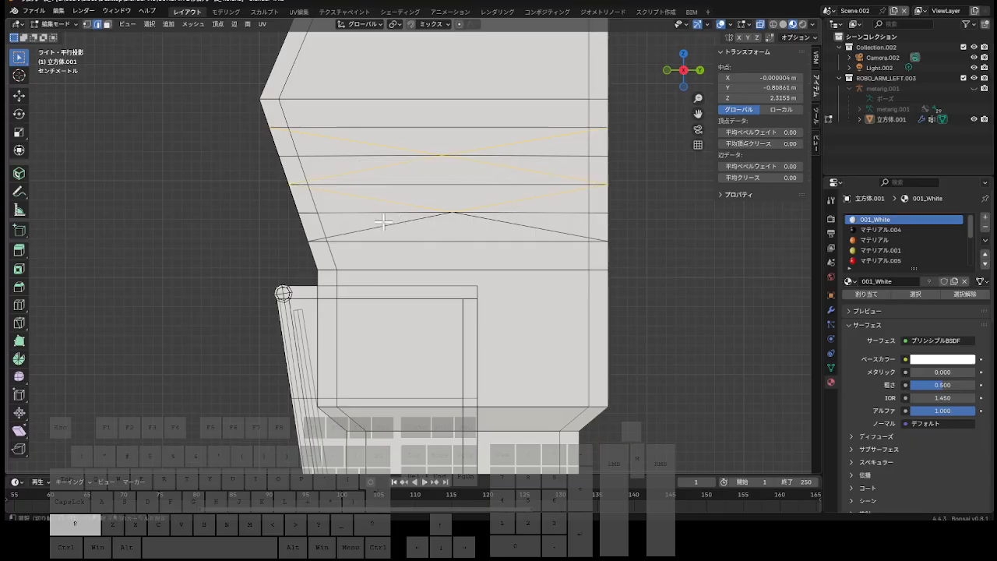
{"action": "left_click_drag", "start_coordinate": [384, 222], "coordinate": [530, 230], "text": "shift"}
{"action": "key", "text": "ctrl+e"}
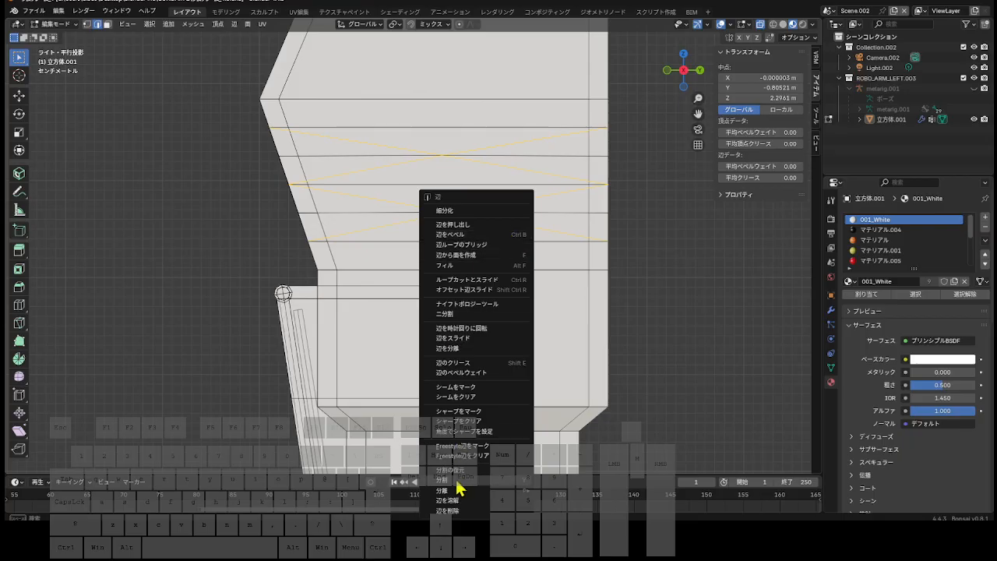
{"action": "mouse_move", "coordinate": [468, 493]}
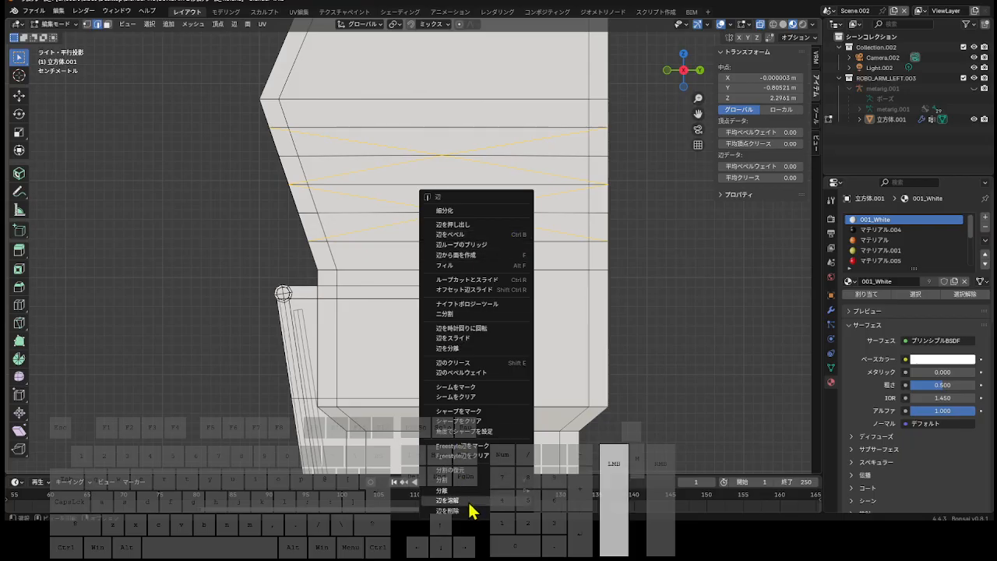
{"action": "left_click", "coordinate": [471, 500]}
Dissolve the radiating edges on both sloped front faces, keeping only the central horizontal edge on each.
{"action": "left_click_drag", "start_coordinate": [690, 82], "coordinate": [621, 129]}
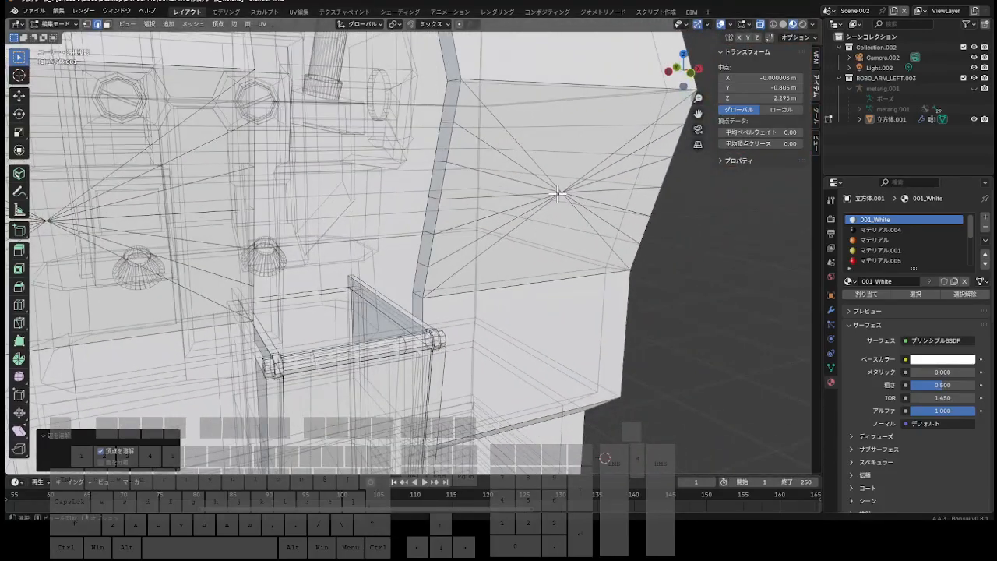
{"action": "left_click", "coordinate": [569, 194]}
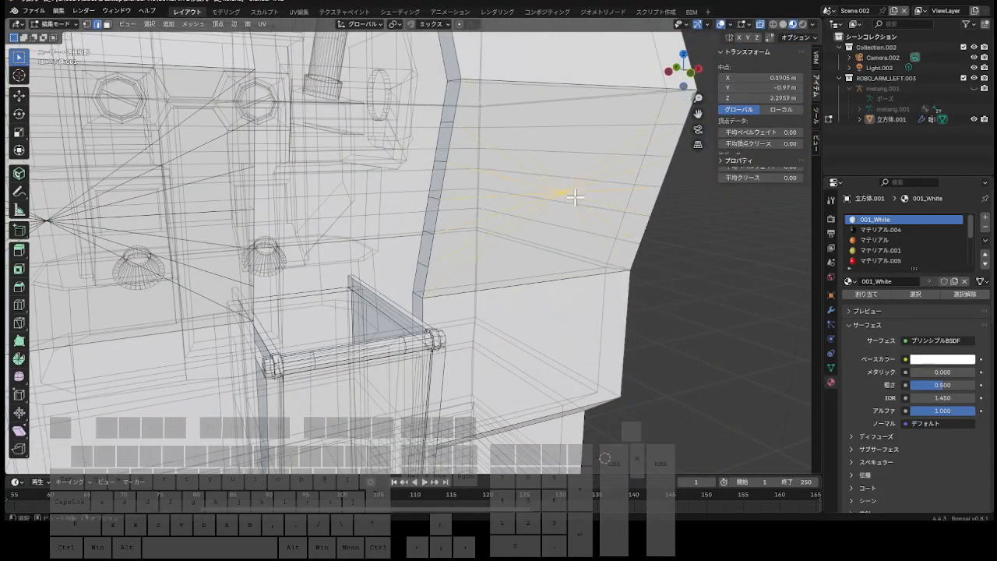
{"action": "right_click", "coordinate": [514, 195]}
{"action": "left_click", "coordinate": [502, 327]}
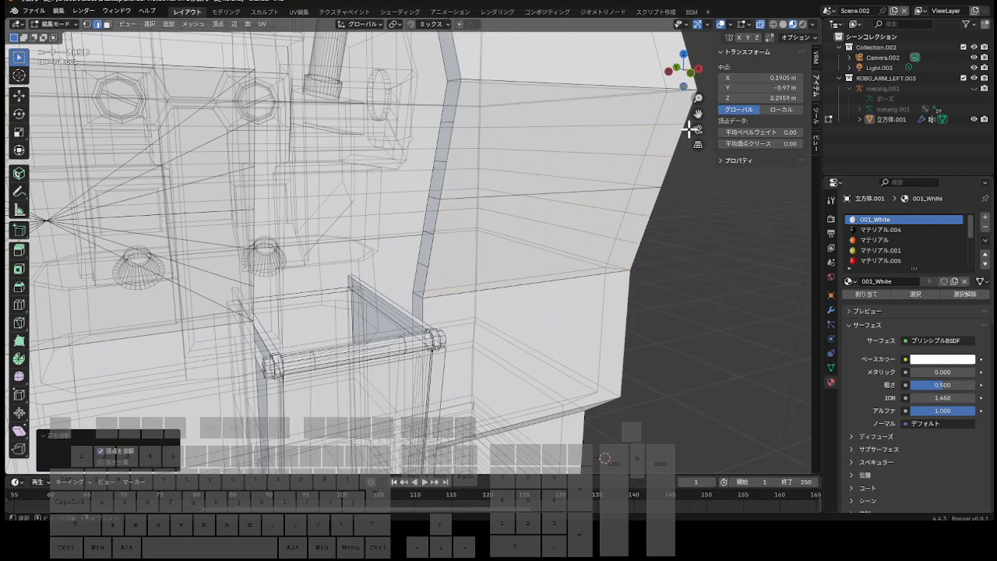
{"action": "left_click_drag", "start_coordinate": [699, 114], "coordinate": [61, 117]}
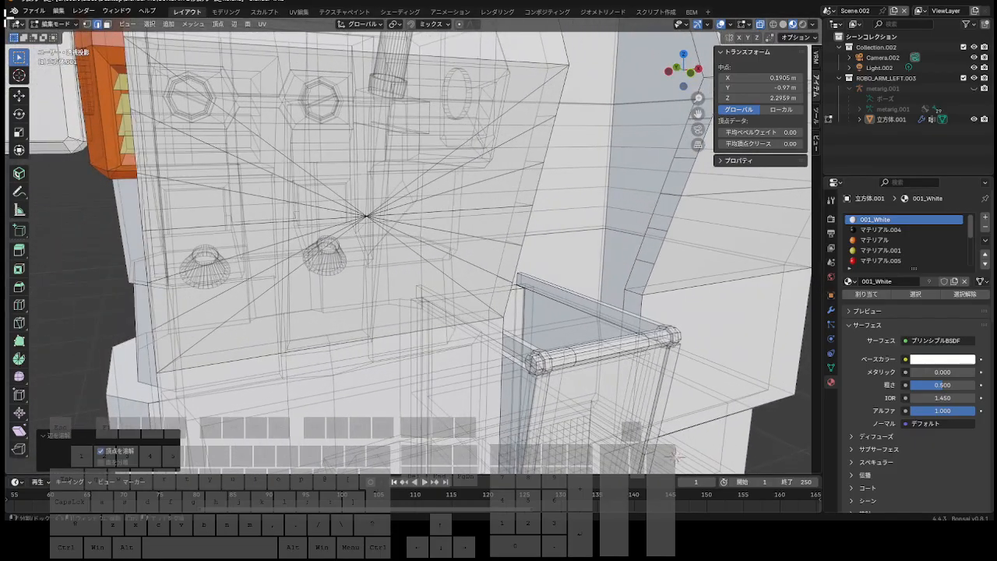
{"action": "left_click_drag", "start_coordinate": [697, 78], "coordinate": [760, 71]}
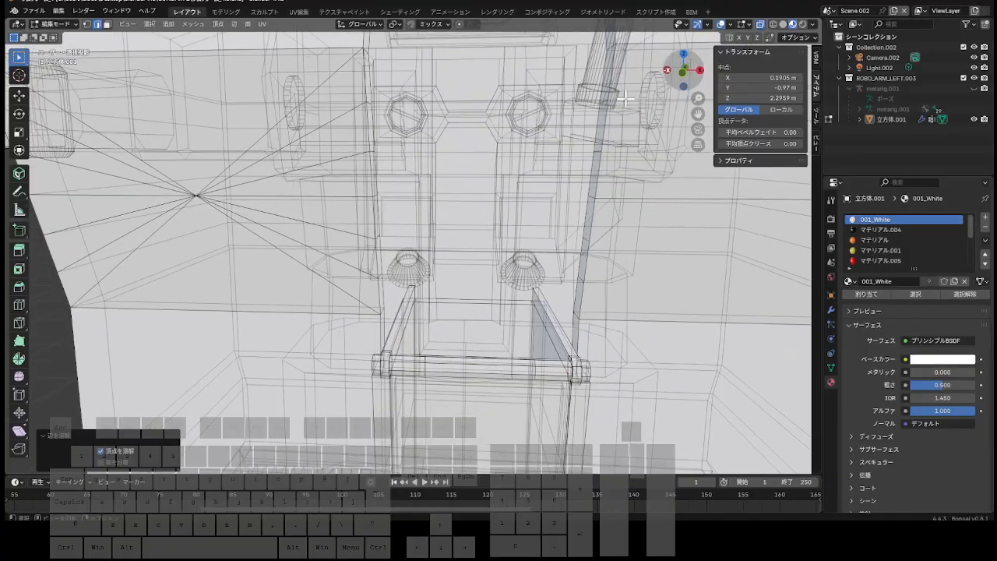
{"action": "left_click", "coordinate": [195, 194]}
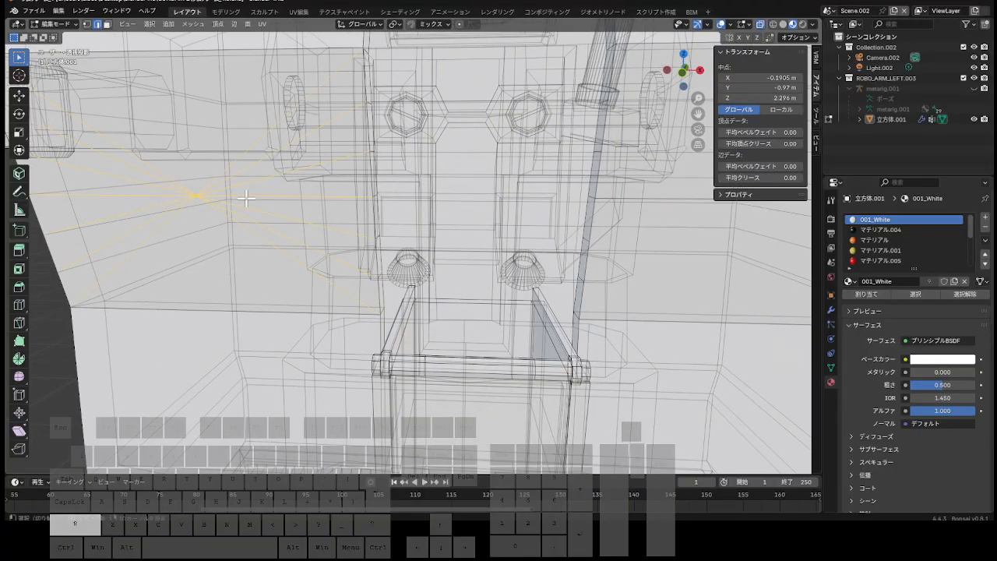
{"action": "right_click", "coordinate": [161, 195]}
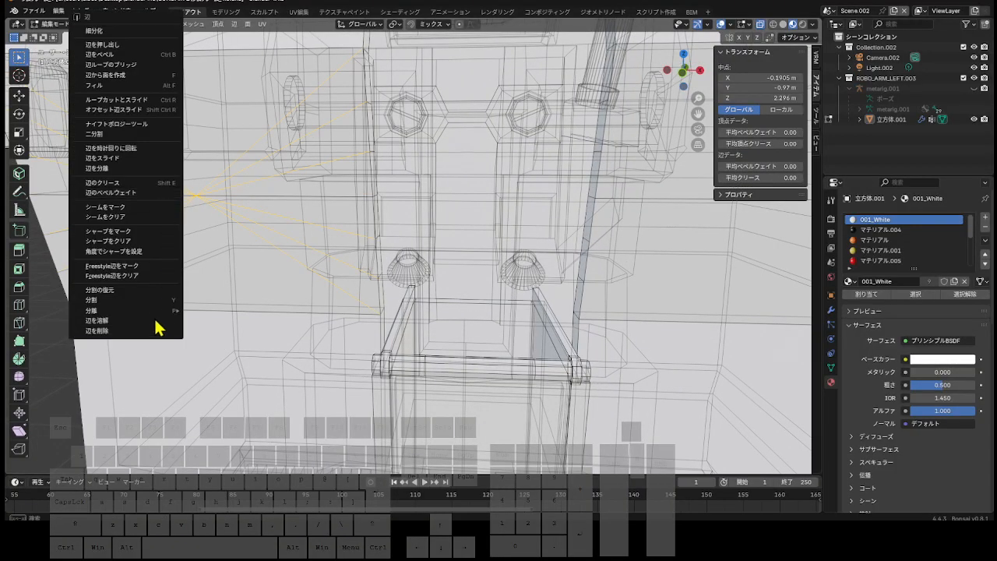
{"action": "left_click", "coordinate": [156, 324]}
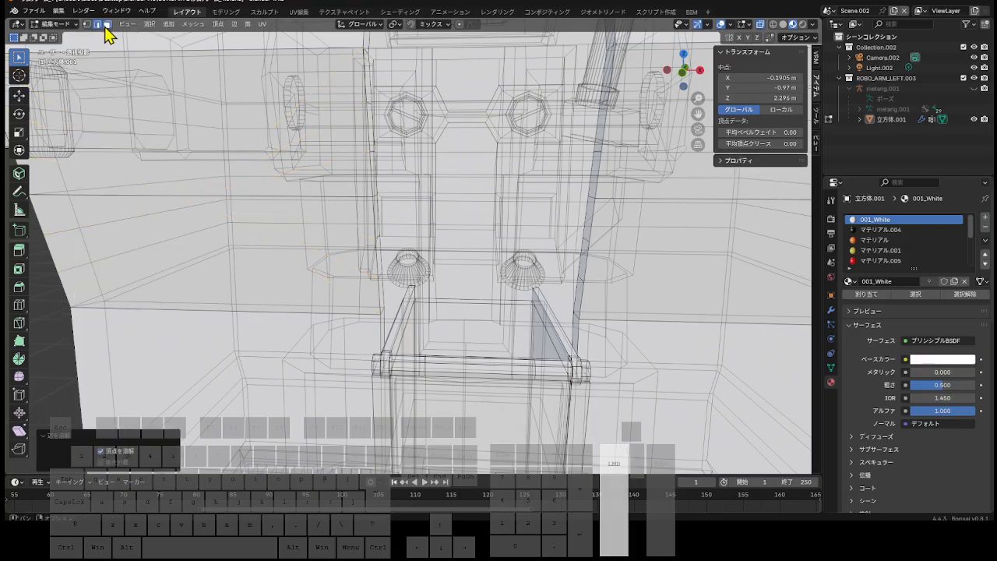
In face selection, select the upper and lower middle-band faces on both sloped fronts and poke them.
{"action": "left_click", "coordinate": [106, 24]}
{"action": "left_click", "coordinate": [182, 129], "text": "shift"}
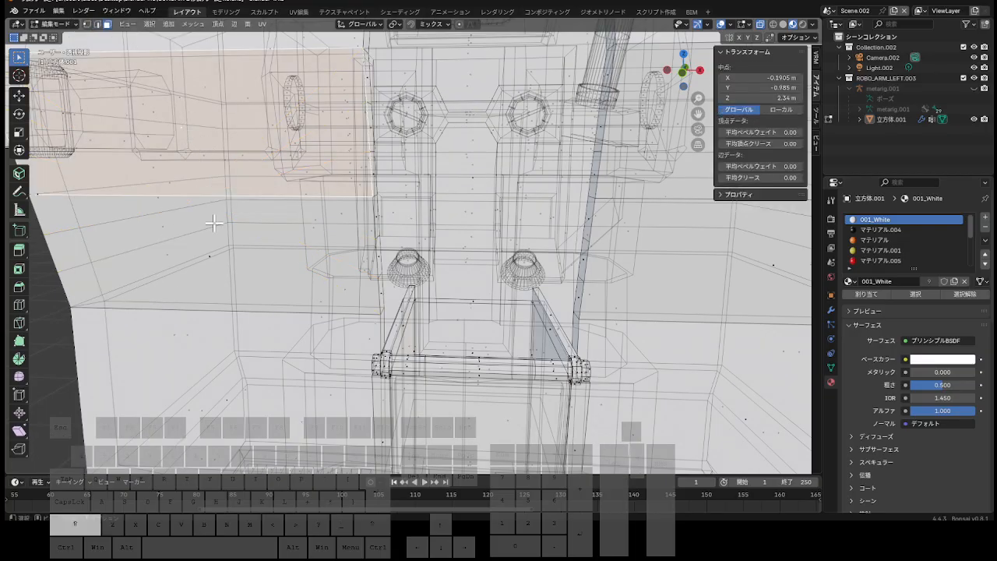
{"action": "left_click", "coordinate": [211, 263], "text": "shift"}
{"action": "scroll", "coordinate": [343, 253], "scroll_direction": "down", "scroll_amount": 1}
{"action": "scroll", "coordinate": [641, 262], "scroll_direction": "down", "scroll_amount": 1}
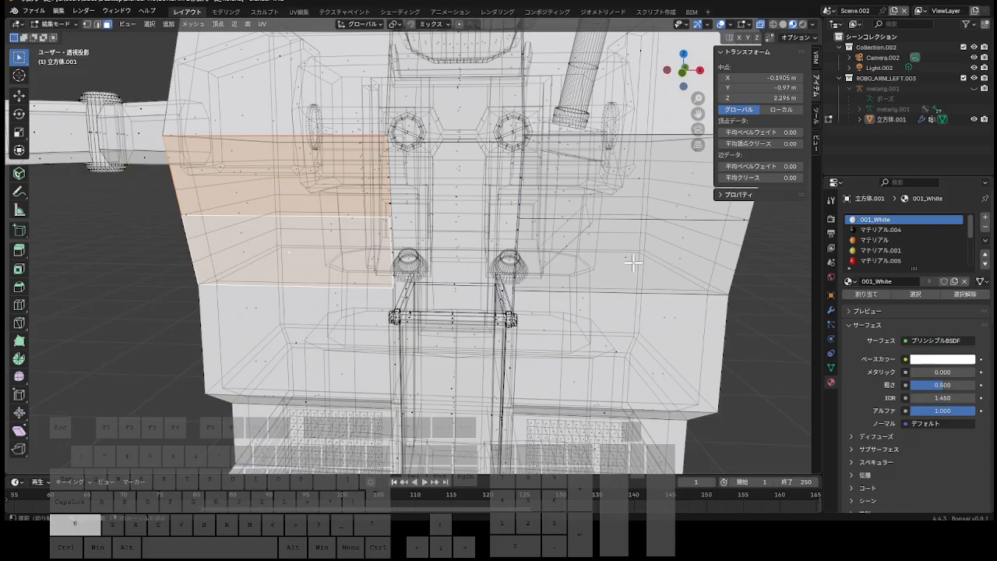
{"action": "left_click", "coordinate": [633, 262], "text": "shift"}
{"action": "left_click", "coordinate": [644, 187], "text": "shift"}
{"action": "right_click", "coordinate": [644, 190]}
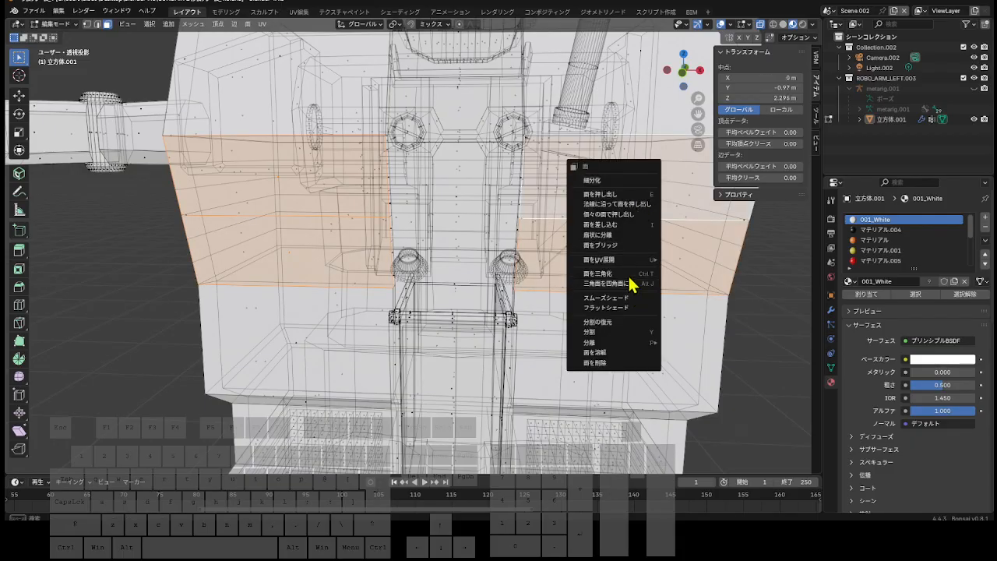
{"action": "left_click", "coordinate": [625, 234]}
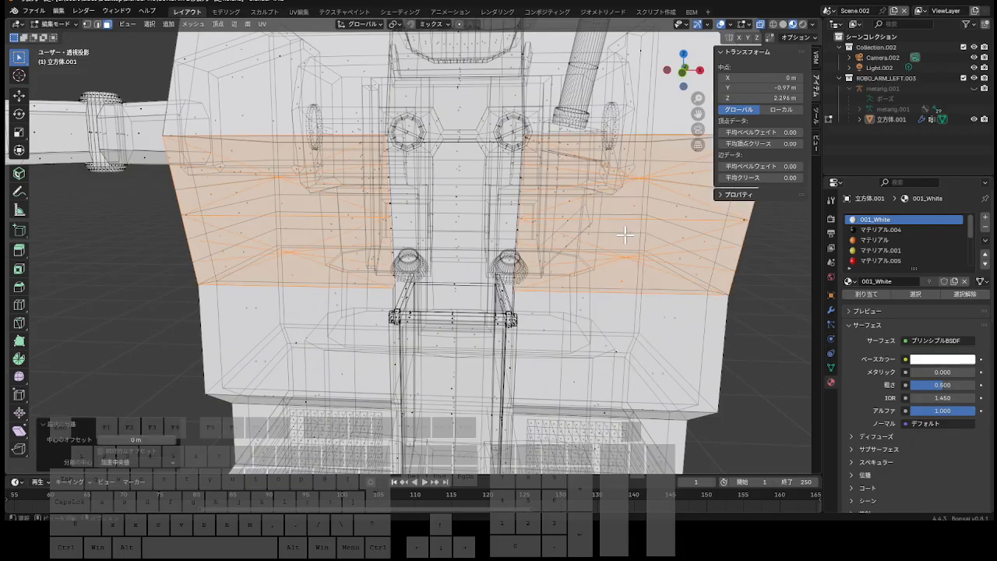
Switch to edge selection and turn off X-ray display with the sloped fronts in view.
{"action": "left_click", "coordinate": [97, 25]}
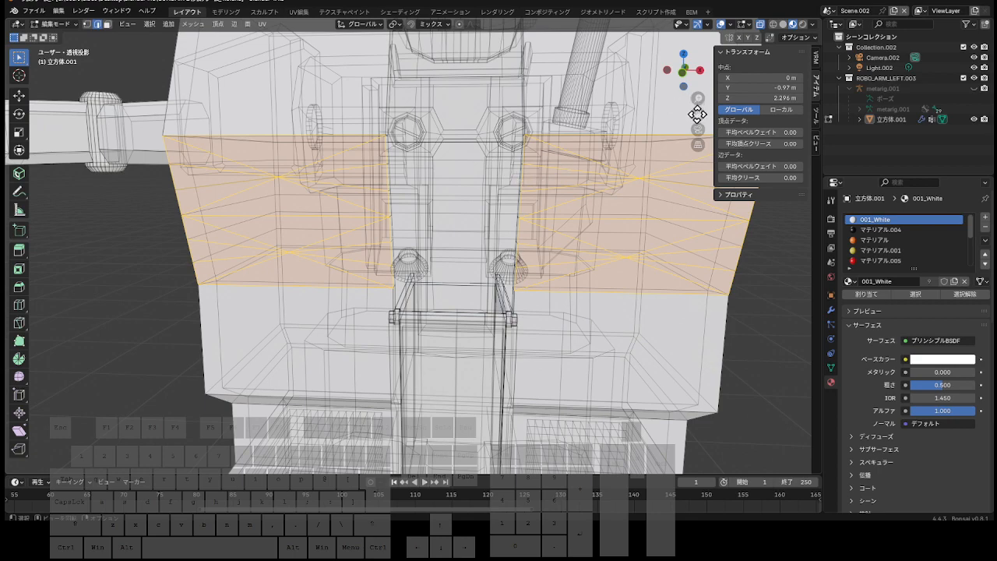
{"action": "left_click_drag", "start_coordinate": [697, 115], "coordinate": [689, 168]}
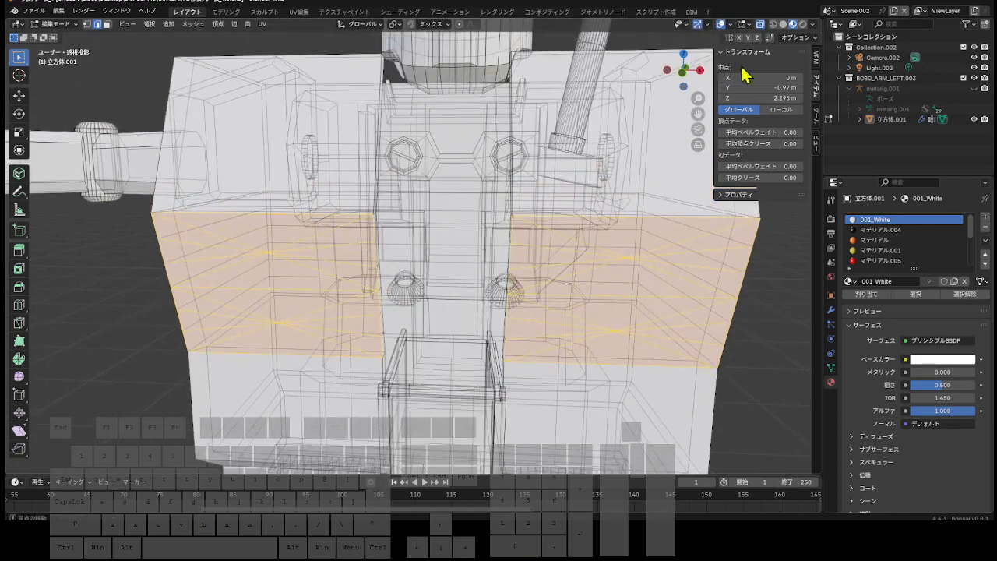
{"action": "left_click", "coordinate": [760, 25]}
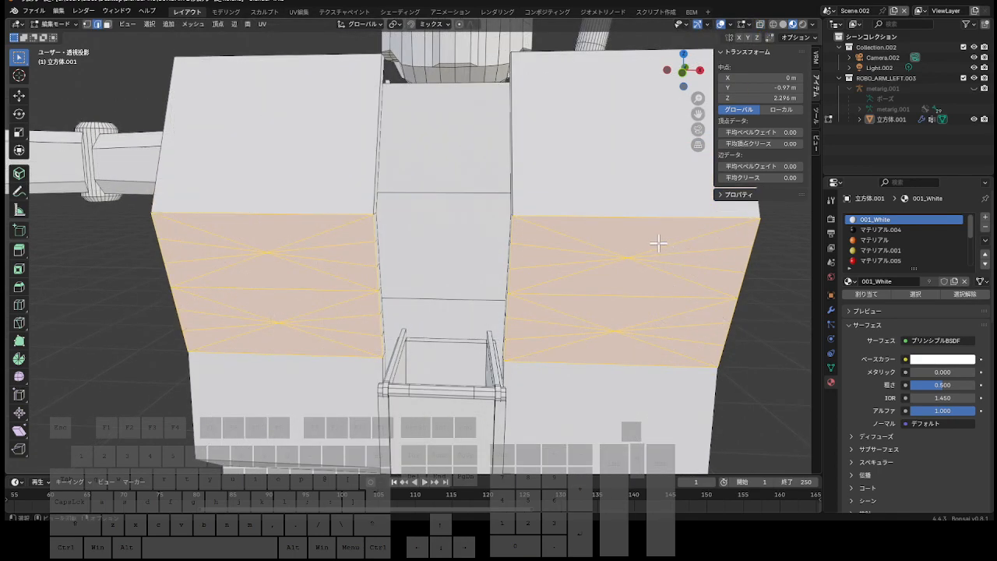
Dissolve the sloped fronts' radiating edges, except the near-horizontal pair just below the centre of each poked face.
{"action": "left_click_drag", "start_coordinate": [659, 243], "coordinate": [681, 257]}
{"action": "left_click_drag", "start_coordinate": [572, 236], "coordinate": [633, 298], "text": "shift"}
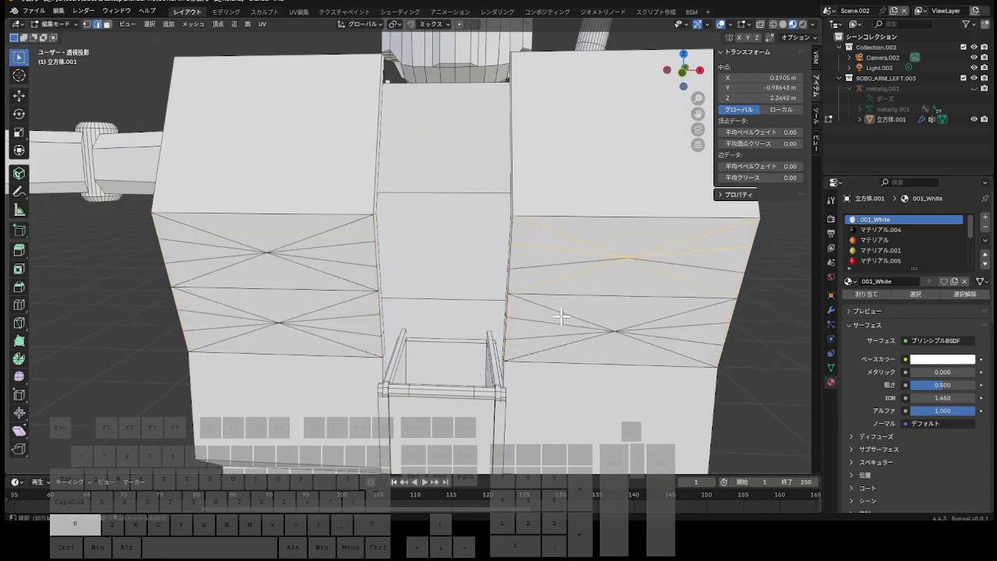
{"action": "left_click_drag", "start_coordinate": [559, 315], "coordinate": [664, 334]}
{"action": "left_click_drag", "start_coordinate": [581, 340], "coordinate": [605, 353], "text": "shift"}
{"action": "left_click", "coordinate": [666, 341], "text": "shift"}
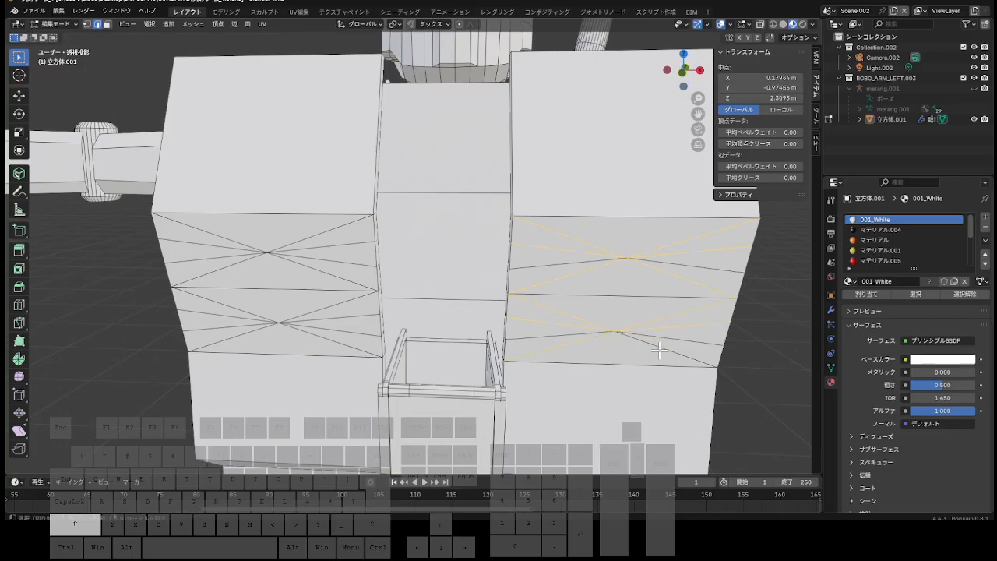
{"action": "left_click_drag", "start_coordinate": [209, 231], "coordinate": [321, 286], "text": "shift"}
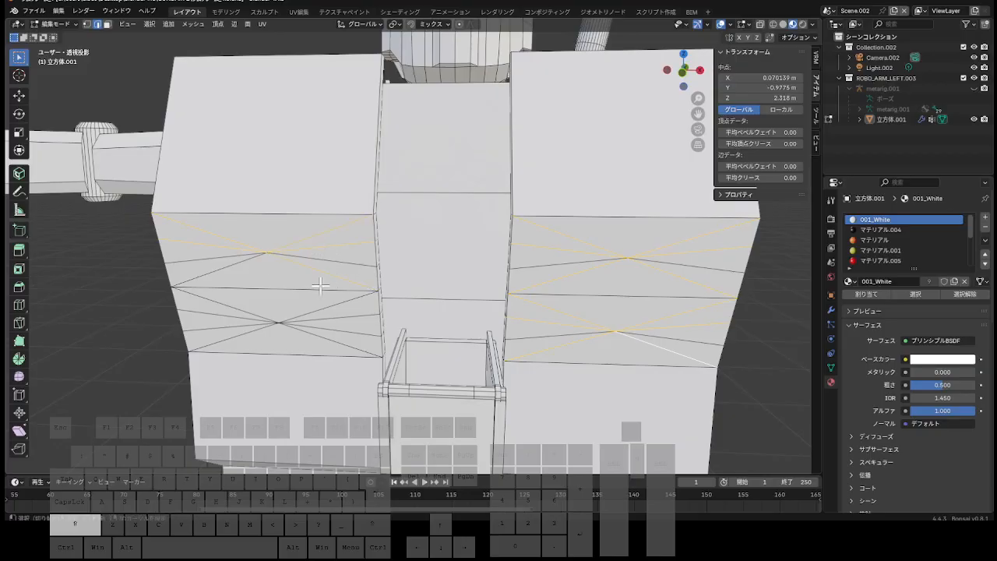
{"action": "left_click_drag", "start_coordinate": [221, 263], "coordinate": [225, 269], "text": "shift"}
{"action": "left_click_drag", "start_coordinate": [232, 308], "coordinate": [237, 318], "text": "shift"}
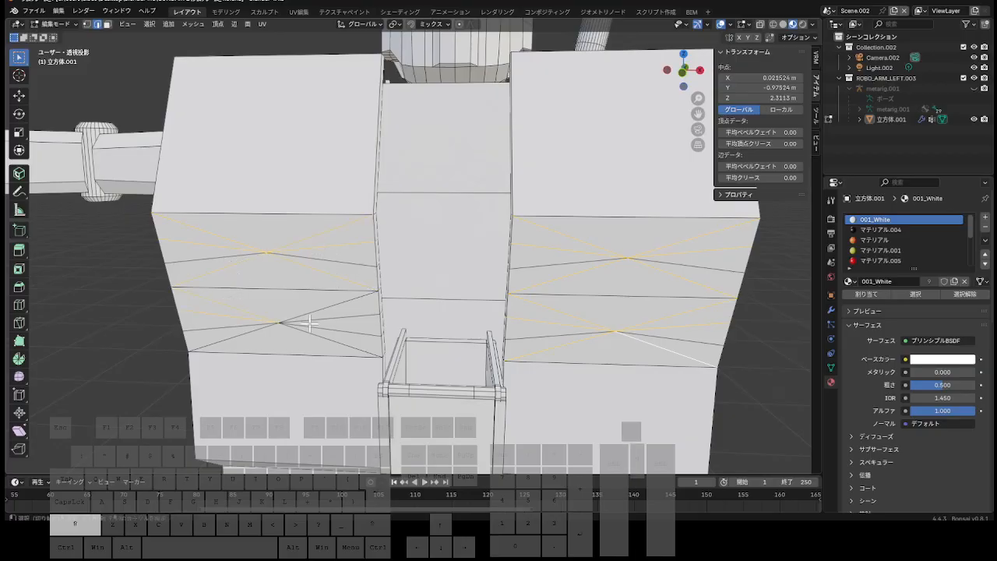
{"action": "left_click_drag", "start_coordinate": [315, 307], "coordinate": [328, 346], "text": "shift"}
{"action": "left_click", "coordinate": [237, 335], "text": "shift"}
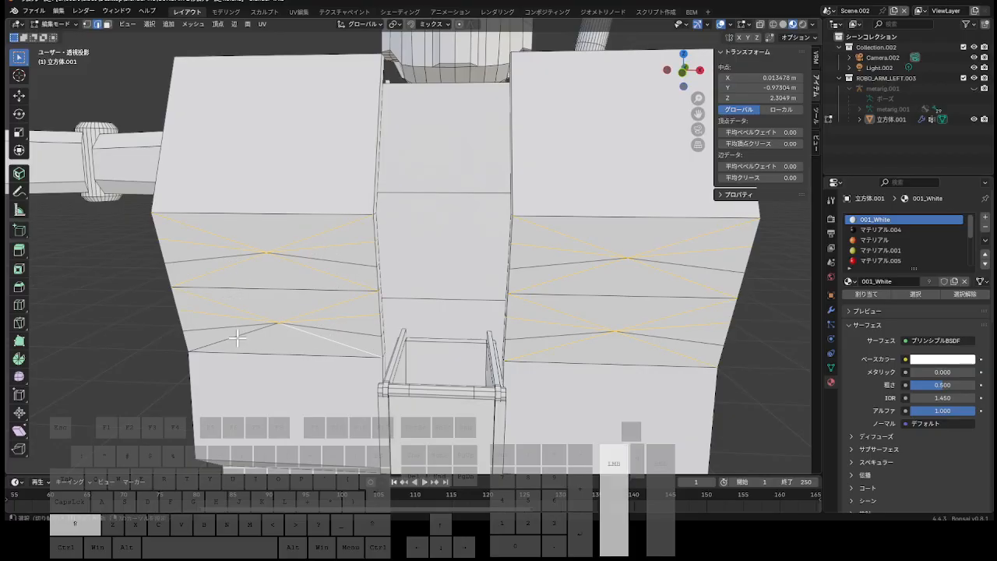
{"action": "key", "text": "ctrl+e"}
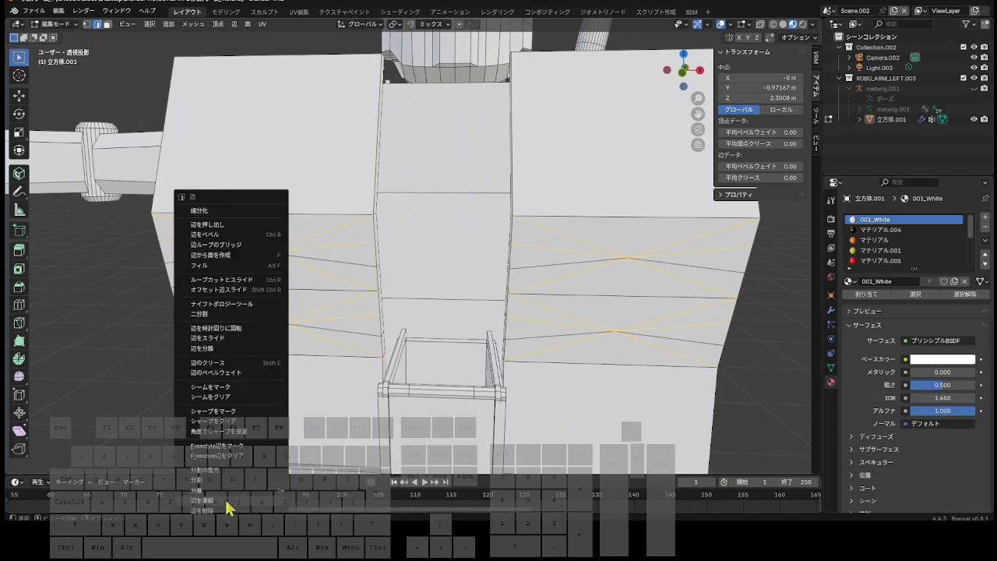
{"action": "left_click", "coordinate": [227, 501]}
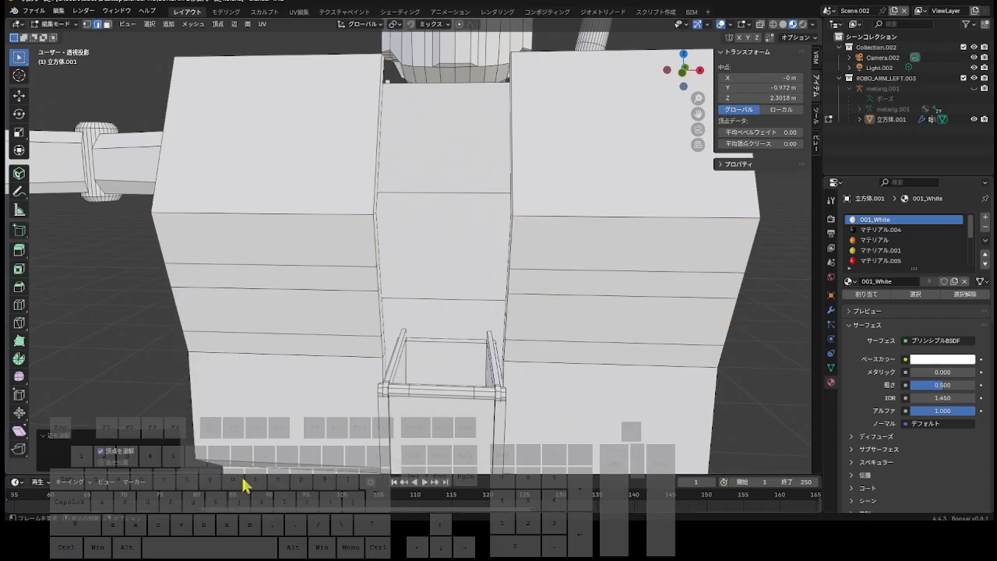
In face selection, select the two taller middle-band faces on each sloped front and poke them.
{"action": "left_click", "coordinate": [106, 25]}
{"action": "left_click", "coordinate": [261, 234]}
{"action": "left_click", "coordinate": [368, 292], "text": "shift"}
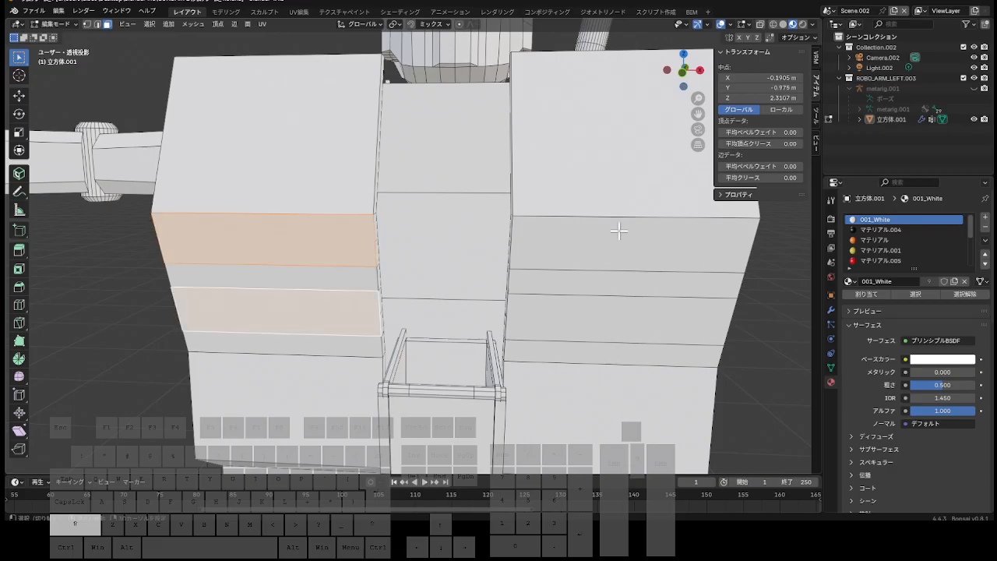
{"action": "left_click", "coordinate": [618, 230], "text": "shift"}
{"action": "left_click", "coordinate": [622, 315], "text": "shift"}
{"action": "key", "text": "ctrl+f"}
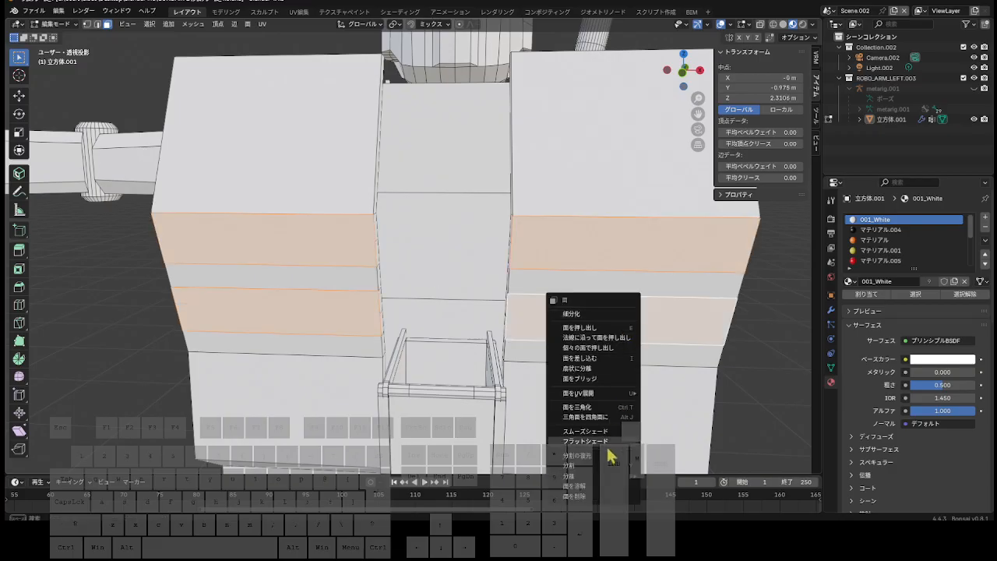
{"action": "left_click", "coordinate": [613, 368]}
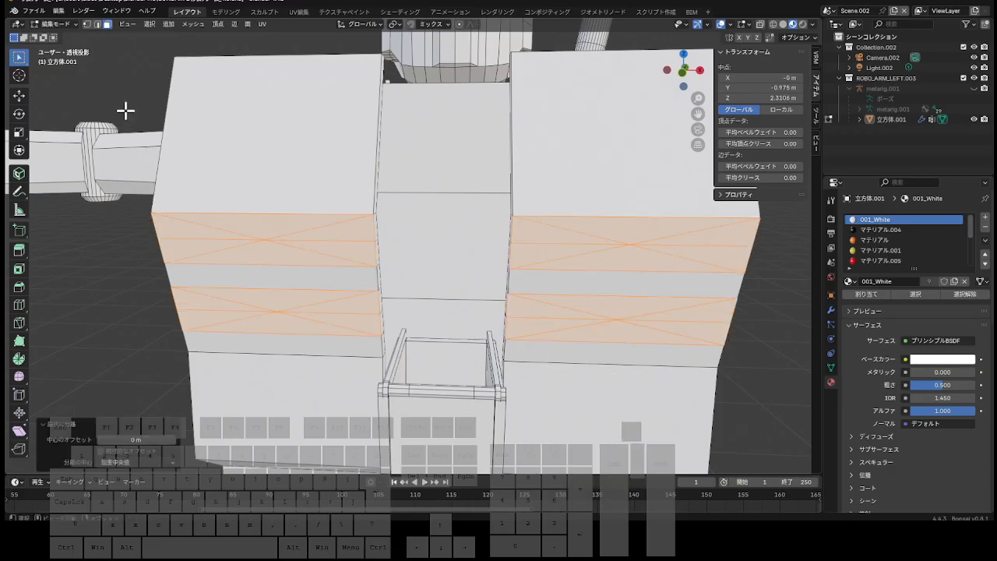
In edge selection, dissolve the diagonal edges of the four poked middle-band faces, keeping the horizontal ones.
{"action": "left_click", "coordinate": [96, 24], "text": "shift"}
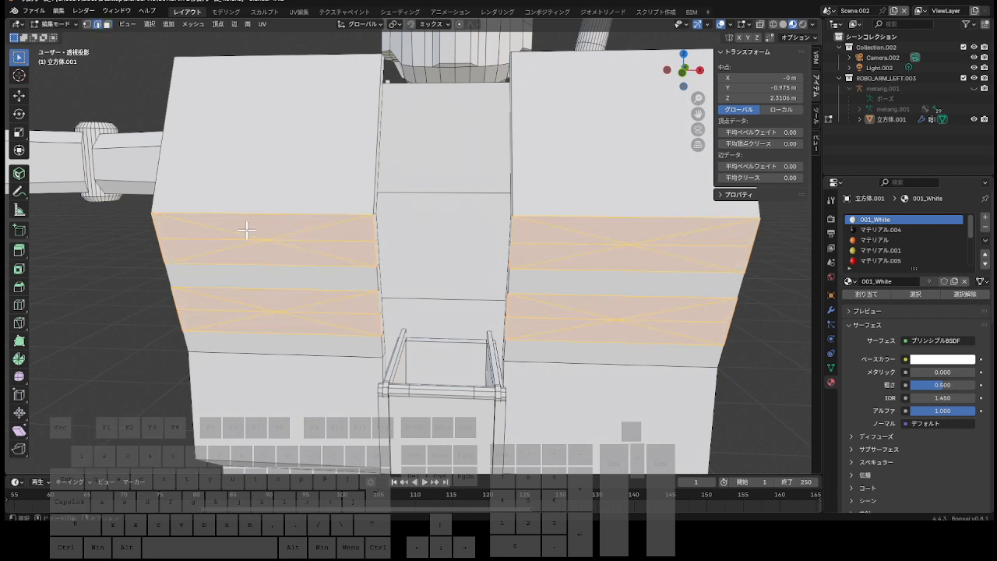
{"action": "left_click", "coordinate": [310, 246], "text": "alt"}
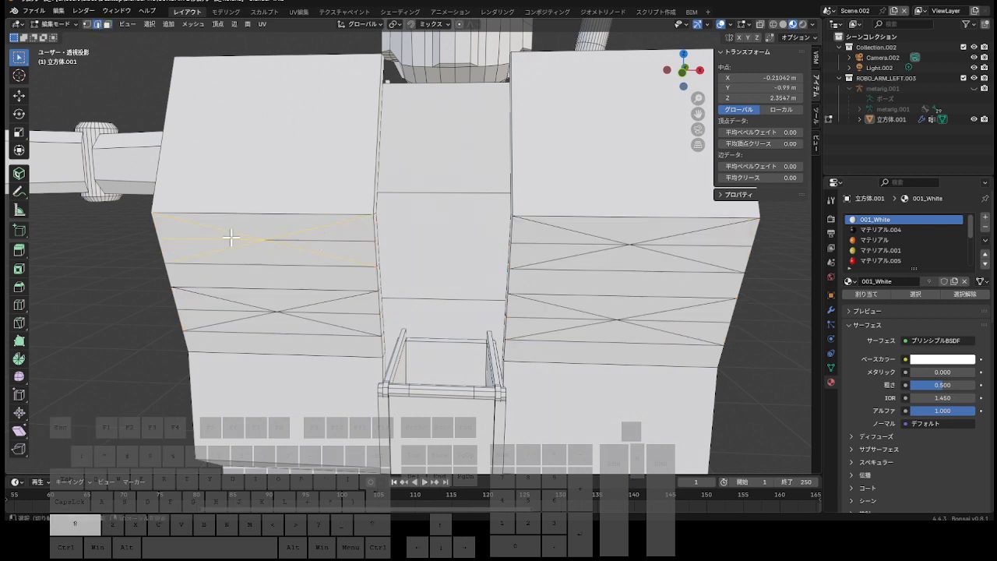
{"action": "left_click", "coordinate": [286, 318], "text": "alt+shift"}
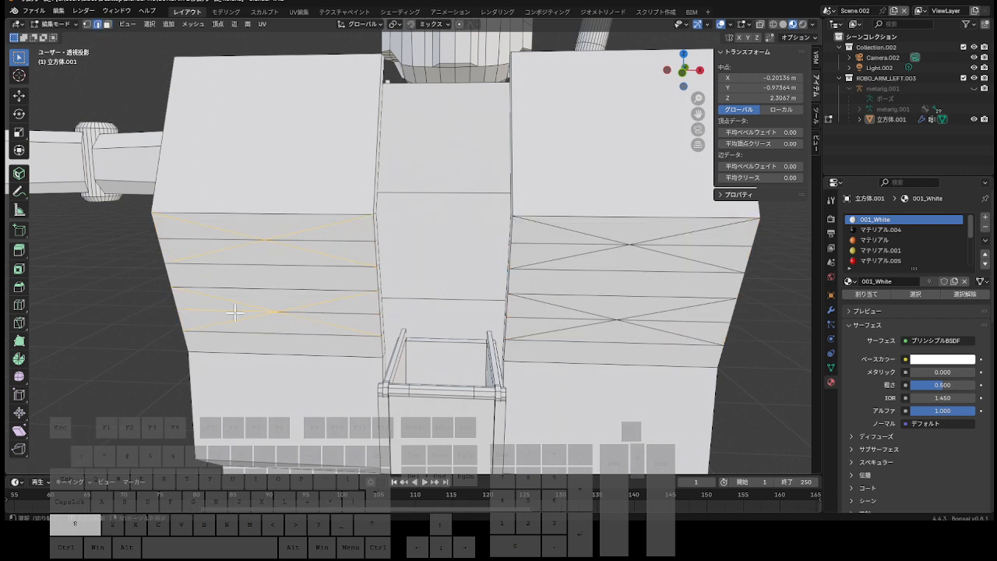
{"action": "left_click", "coordinate": [656, 320], "text": "alt+shift"}
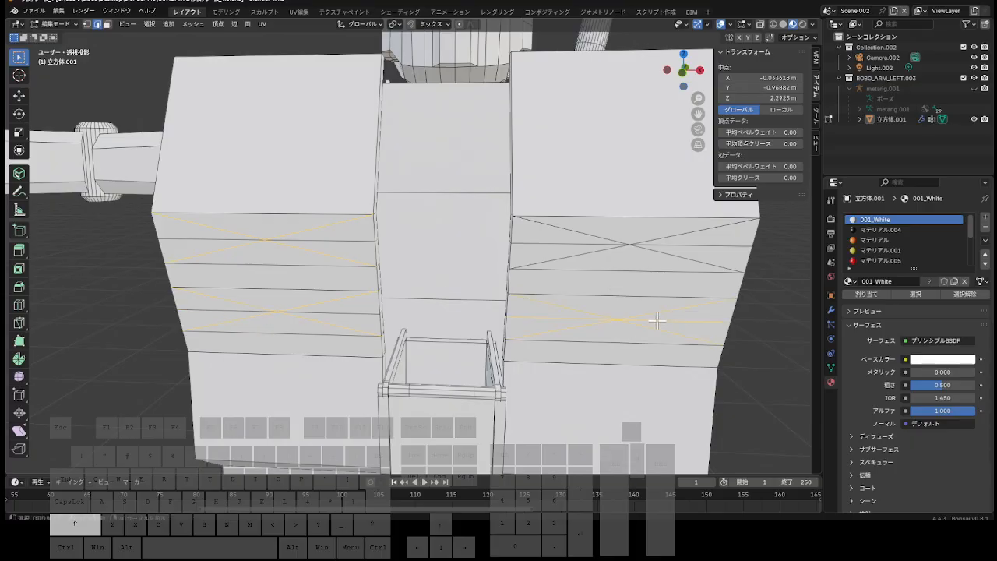
{"action": "left_click", "coordinate": [633, 246], "text": "alt+shift"}
{"action": "right_click", "coordinate": [615, 248]}
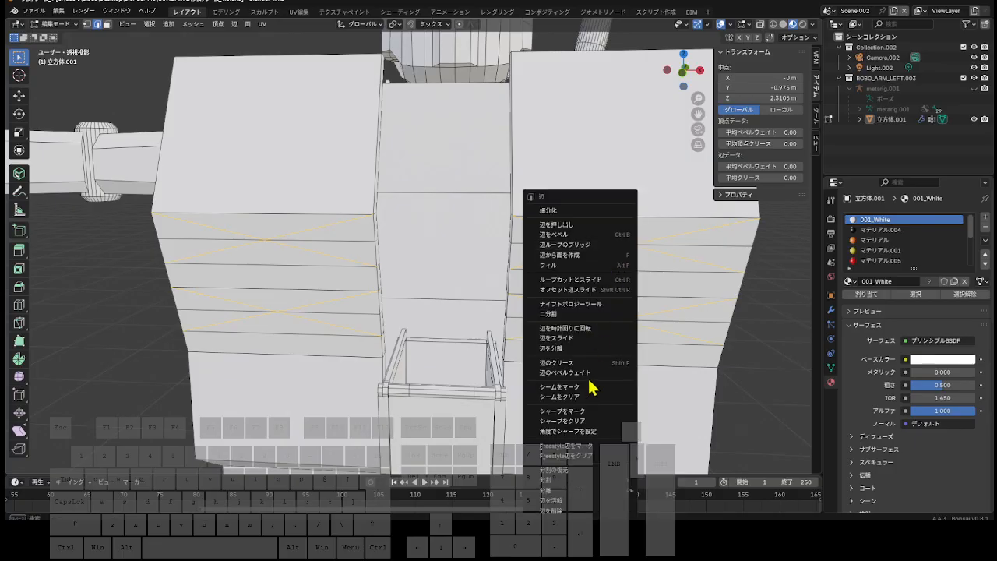
{"action": "left_click", "coordinate": [609, 504]}
{"action": "scroll", "coordinate": [548, 282], "scroll_direction": "down", "scroll_amount": 5}
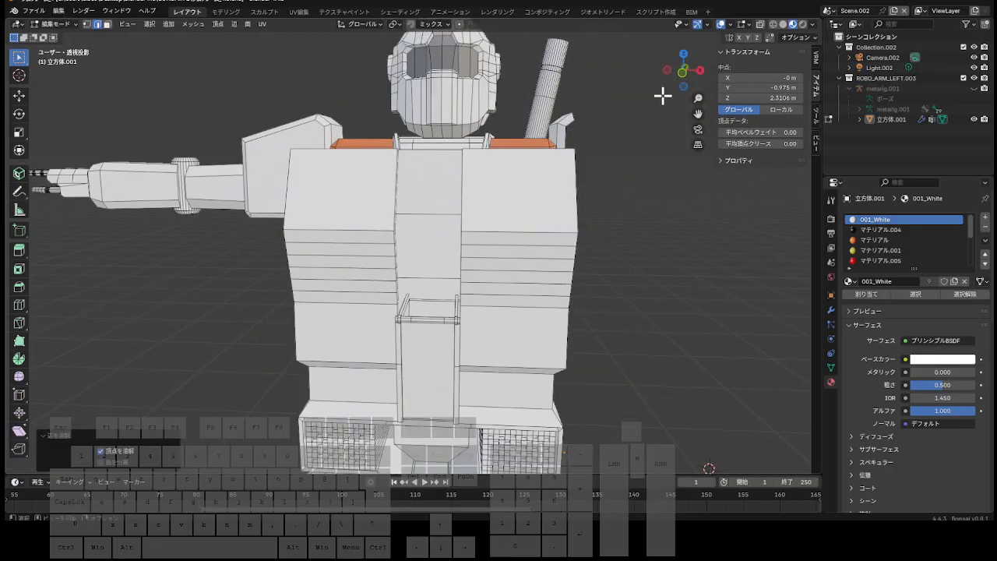
From the front view in vertex selection, copy the X coordinate of the upper outer corner vertex of the orange block's vent opening.
{"action": "mouse_move", "coordinate": [684, 75]}
{"action": "left_mouse_down"}
{"action": "mouse_move", "coordinate": [635, 84]}
{"action": "mouse_move", "coordinate": [760, 81]}
{"action": "mouse_move", "coordinate": [721, 121]}
{"action": "mouse_move", "coordinate": [777, 77]}
{"action": "mouse_move", "coordinate": [682, 72]}
{"action": "left_mouse_up"}
{"action": "left_click", "coordinate": [682, 70]}
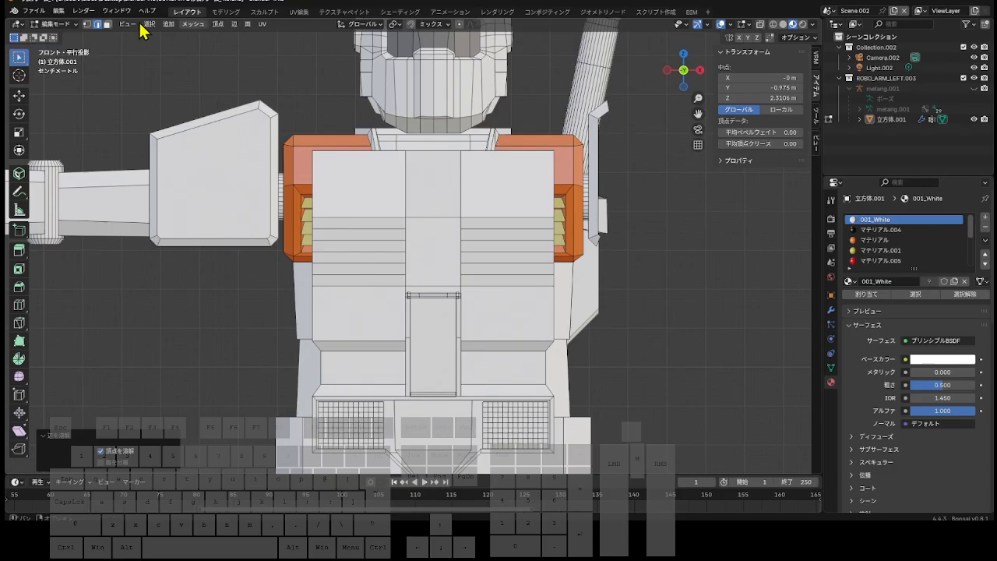
{"action": "left_click", "coordinate": [97, 24]}
{"action": "scroll", "coordinate": [501, 269], "scroll_direction": "up", "scroll_amount": 1}
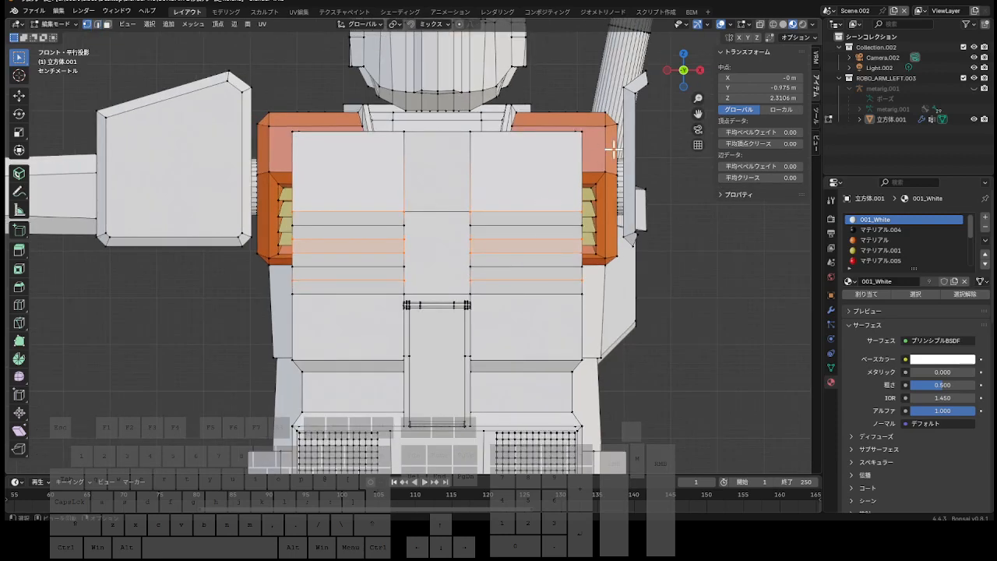
{"action": "left_click_drag", "start_coordinate": [695, 112], "coordinate": [518, 104]}
{"action": "scroll", "coordinate": [596, 223], "scroll_direction": "up", "scroll_amount": 2}
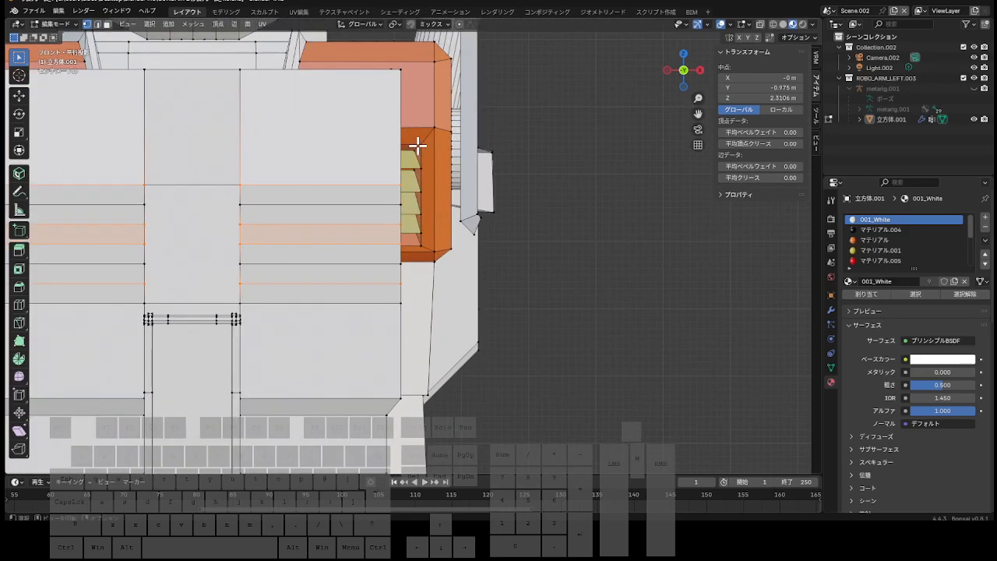
{"action": "left_click", "coordinate": [419, 145]}
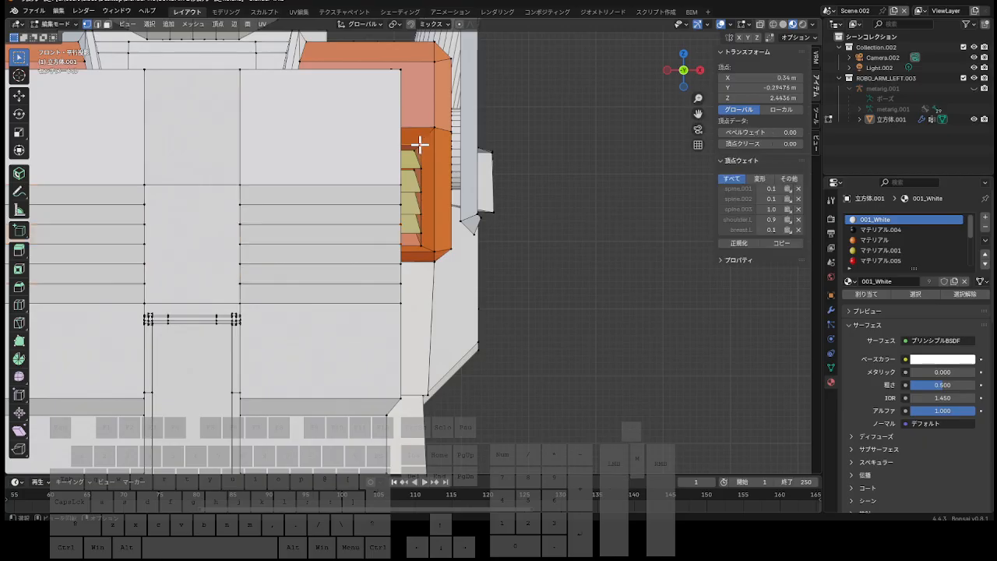
{"action": "left_click", "coordinate": [754, 78]}
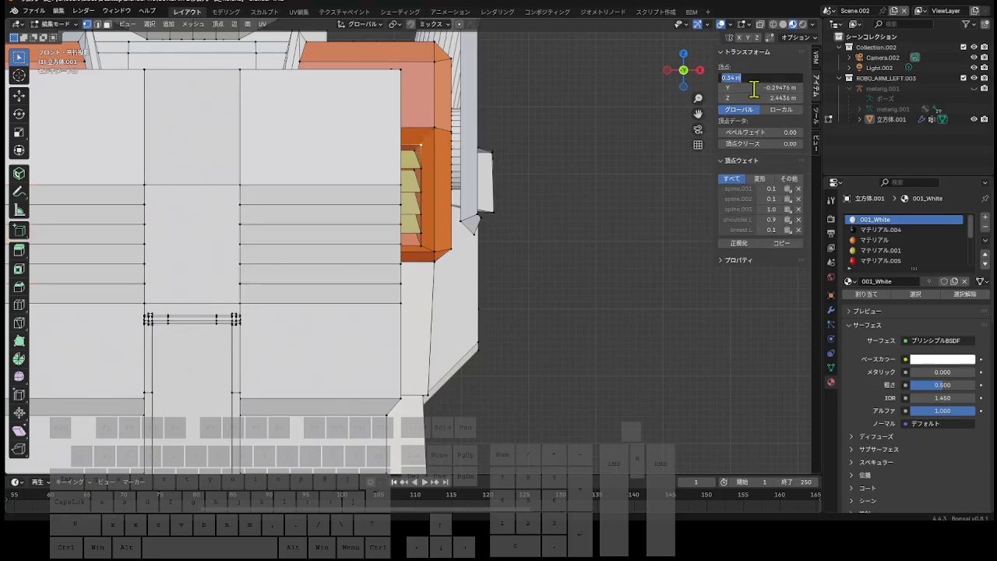
{"action": "left_click", "coordinate": [679, 176]}
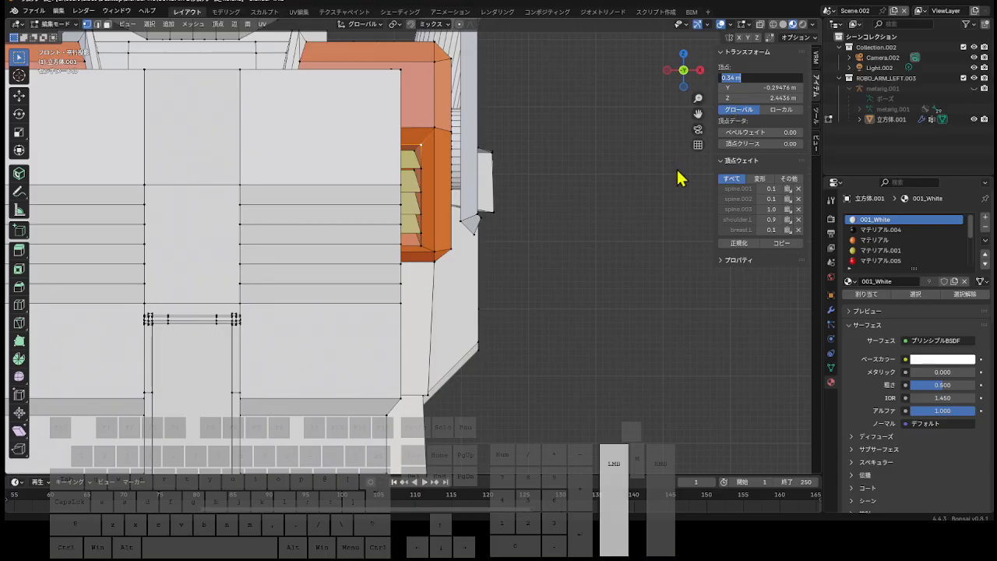
Turn on X-ray display and select the front and back outer top corner vertices on the +X side of the white torso box.
{"action": "left_click", "coordinate": [761, 25]}
{"action": "left_click_drag", "start_coordinate": [695, 113], "coordinate": [789, 248]}
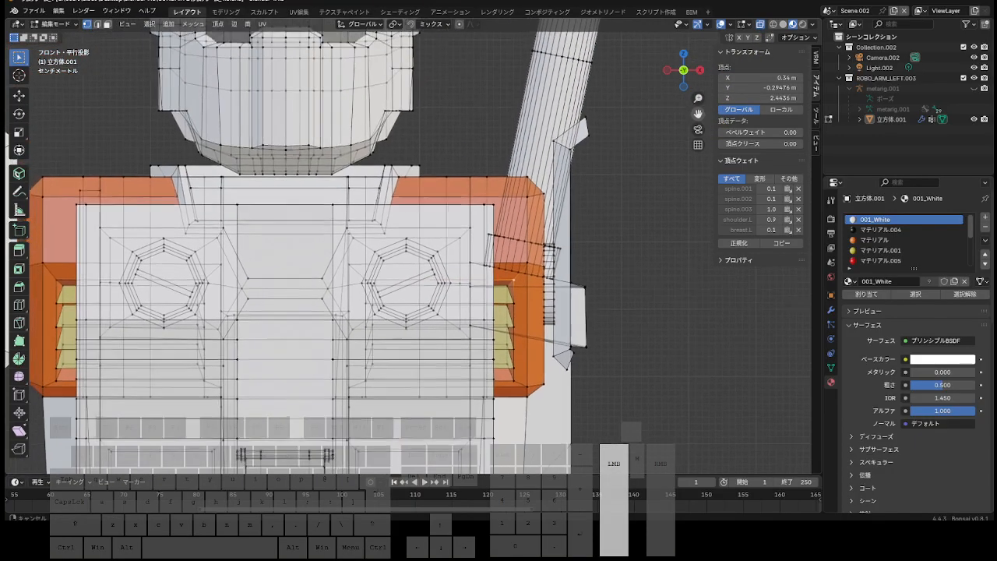
{"action": "scroll", "coordinate": [528, 155], "scroll_direction": "up", "scroll_amount": 2}
{"action": "left_click_drag", "start_coordinate": [688, 80], "coordinate": [629, 120]}
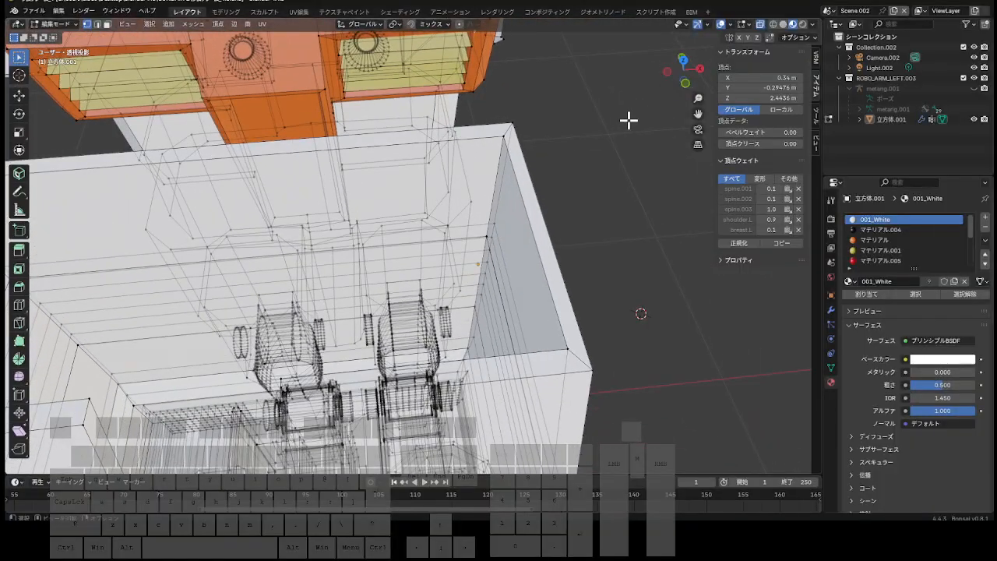
{"action": "left_click", "coordinate": [585, 366]}
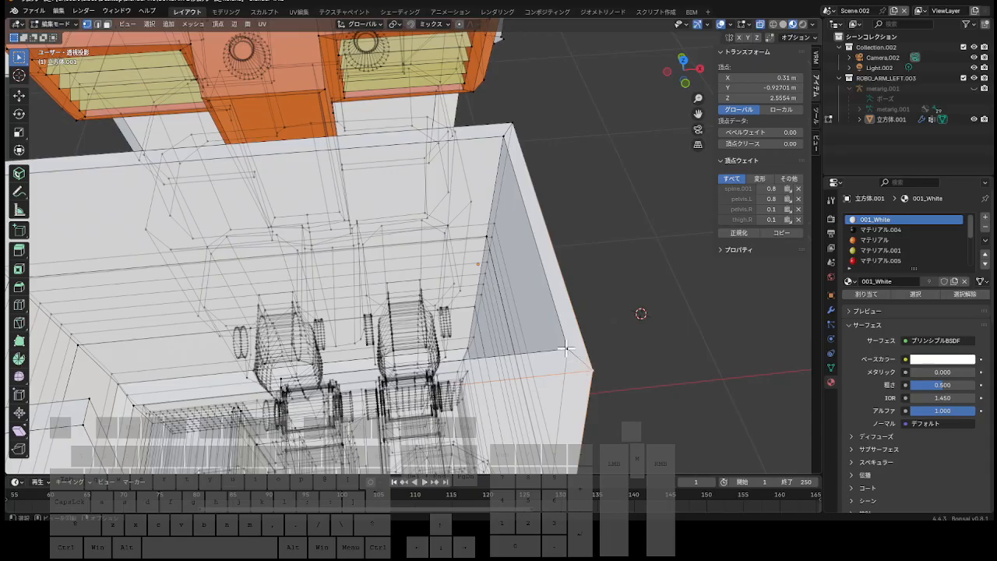
{"action": "left_click", "coordinate": [564, 348]}
{"action": "left_click", "coordinate": [513, 125], "text": "shift"}
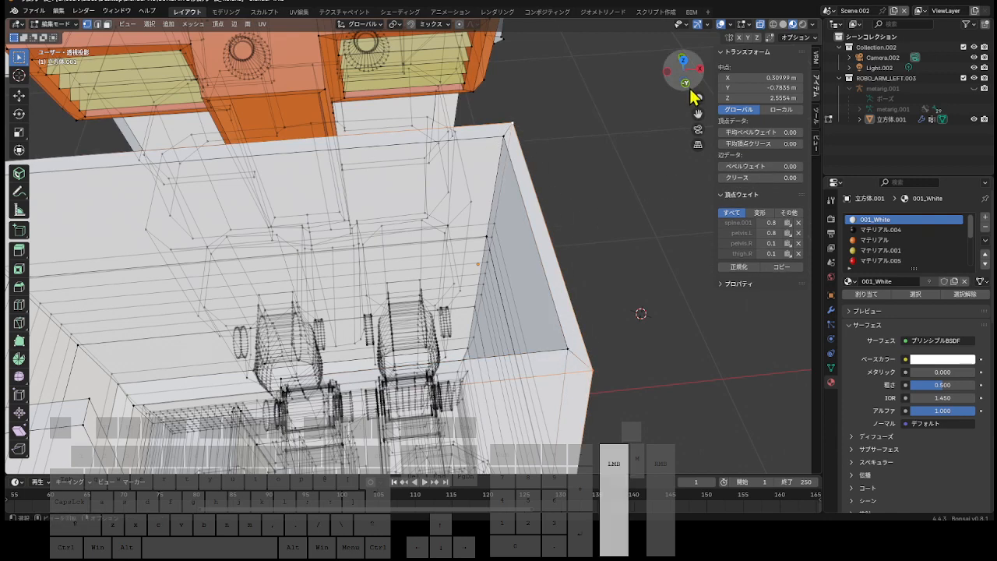
Add the outer vertices running down the back edge of the torso box's +X side to the selection.
{"action": "mouse_move", "coordinate": [690, 91]}
{"action": "left_mouse_down"}
{"action": "mouse_move", "coordinate": [666, 60]}
{"action": "mouse_move", "coordinate": [680, 79]}
{"action": "left_mouse_up"}
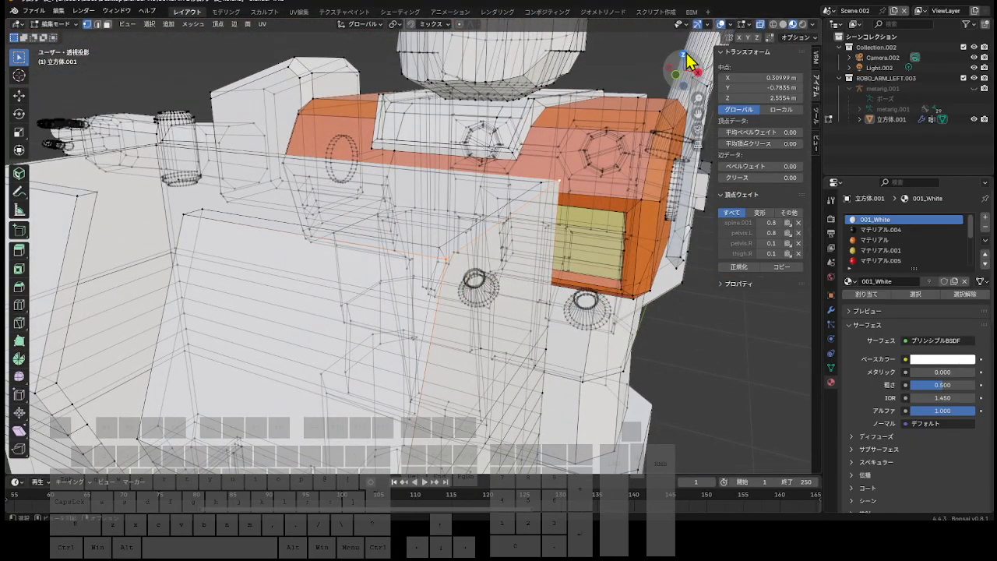
{"action": "left_click", "coordinate": [685, 58]}
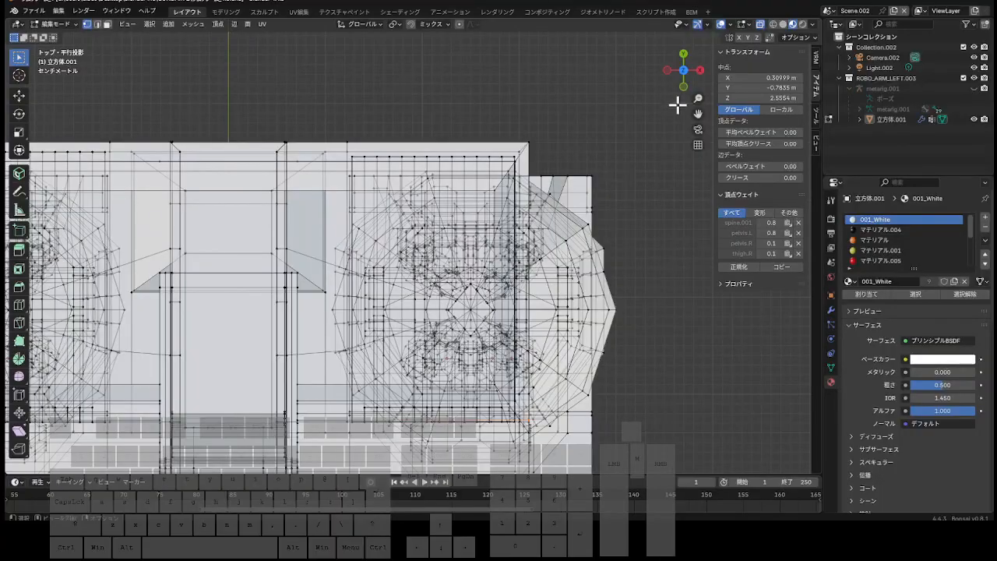
{"action": "left_click_drag", "start_coordinate": [682, 78], "coordinate": [649, 299]}
{"action": "scroll", "coordinate": [639, 157], "scroll_direction": "up", "scroll_amount": 3}
{"action": "left_click", "coordinate": [549, 211], "text": "shift"}
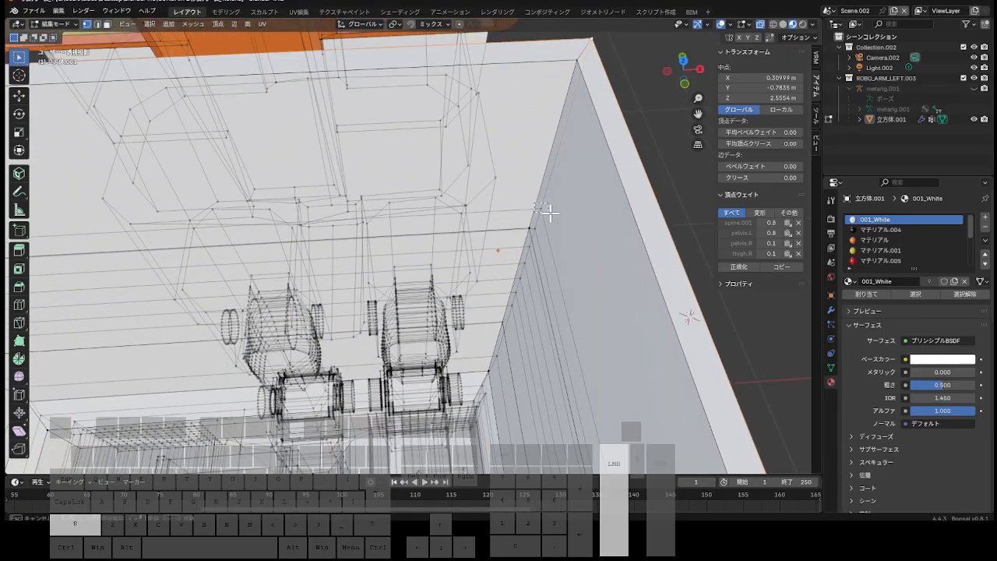
{"action": "left_click", "coordinate": [536, 228], "text": "shift"}
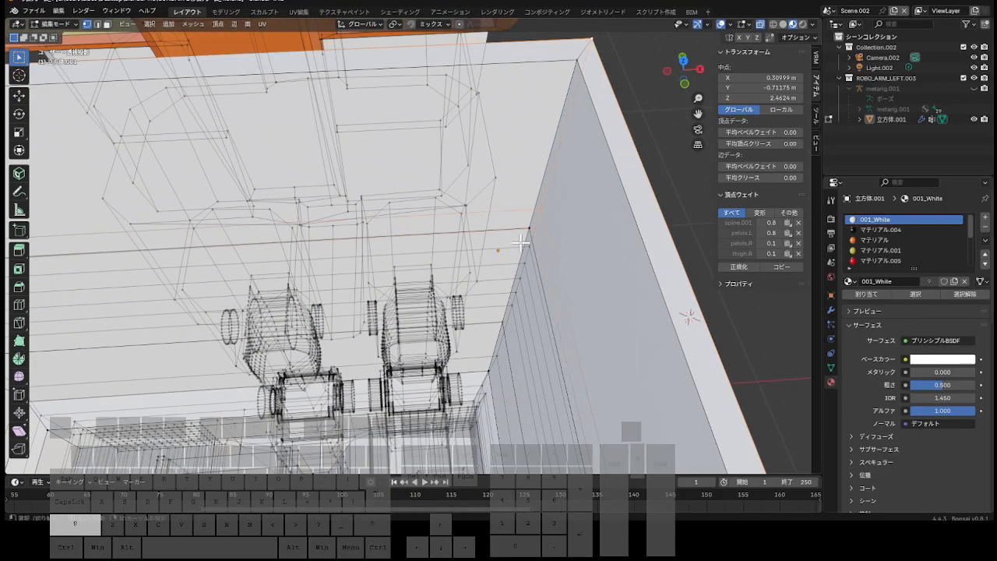
{"action": "left_click", "coordinate": [521, 245], "text": "shift"}
{"action": "left_click", "coordinate": [539, 327], "text": "shift"}
{"action": "left_click", "coordinate": [500, 360], "text": "shift"}
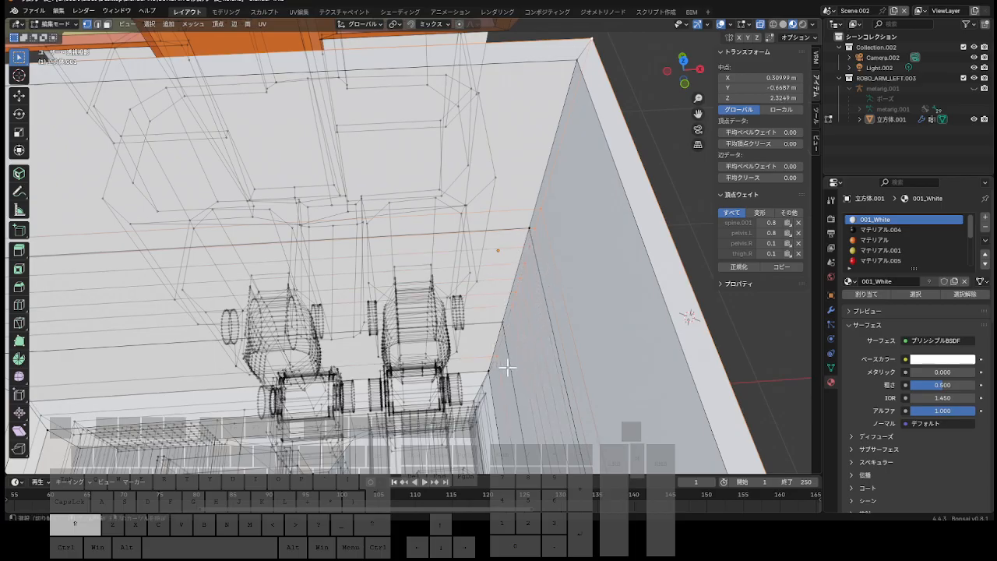
{"action": "scroll", "coordinate": [615, 287], "scroll_direction": "down", "scroll_amount": 1}
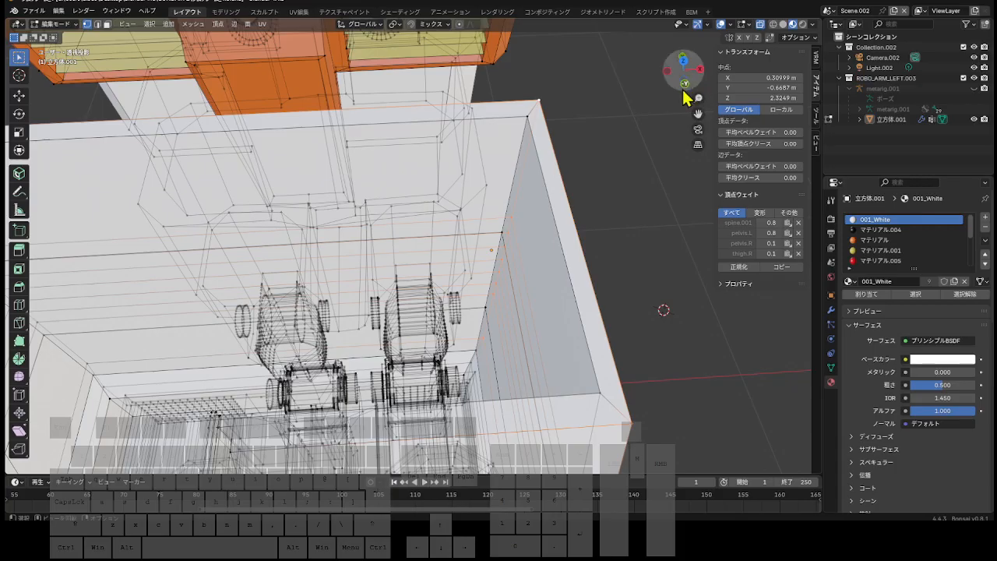
Add the vertices along the front outer edge of the torso box's +X side, down to its lower corner, to the selection.
{"action": "left_click_drag", "start_coordinate": [685, 90], "coordinate": [643, 255]}
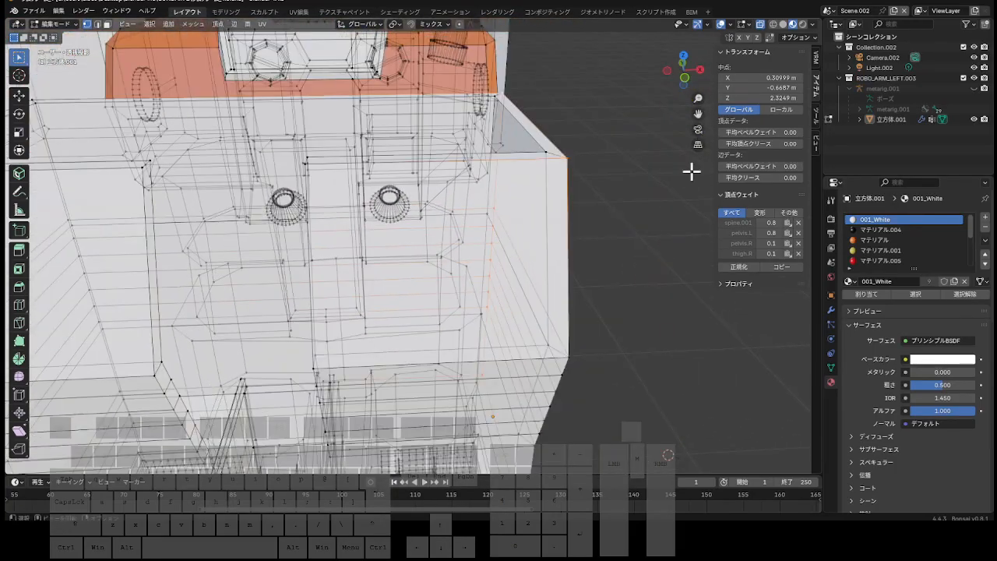
{"action": "left_click_drag", "start_coordinate": [698, 114], "coordinate": [656, 302]}
{"action": "scroll", "coordinate": [623, 256], "scroll_direction": "up", "scroll_amount": 1}
{"action": "left_click_drag", "start_coordinate": [608, 265], "coordinate": [645, 346], "text": "shift"}
{"action": "left_click_drag", "start_coordinate": [588, 325], "coordinate": [596, 440], "text": "shift"}
{"action": "scroll", "coordinate": [598, 387], "scroll_direction": "down", "scroll_amount": 3}
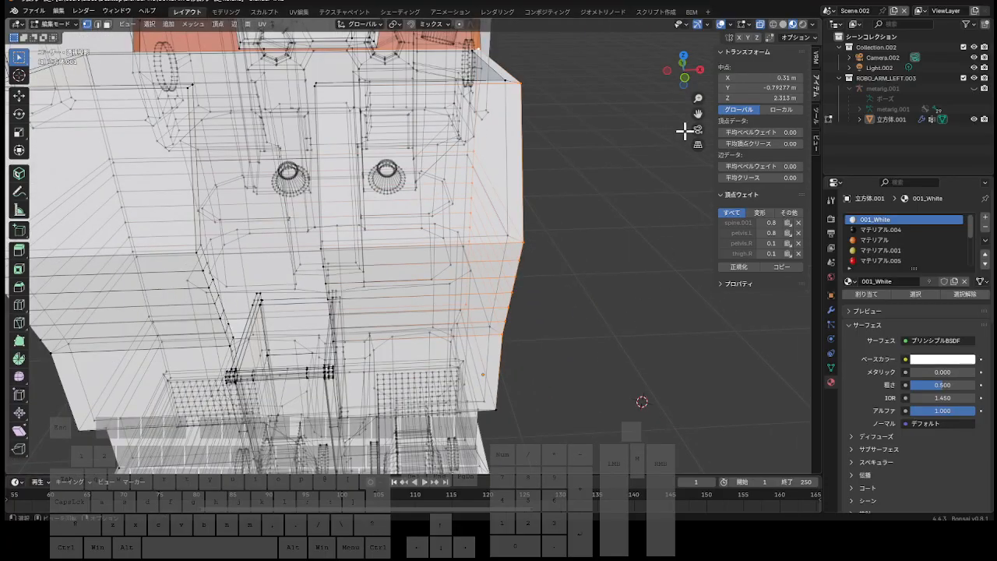
{"action": "left_click_drag", "start_coordinate": [683, 74], "coordinate": [649, 79]}
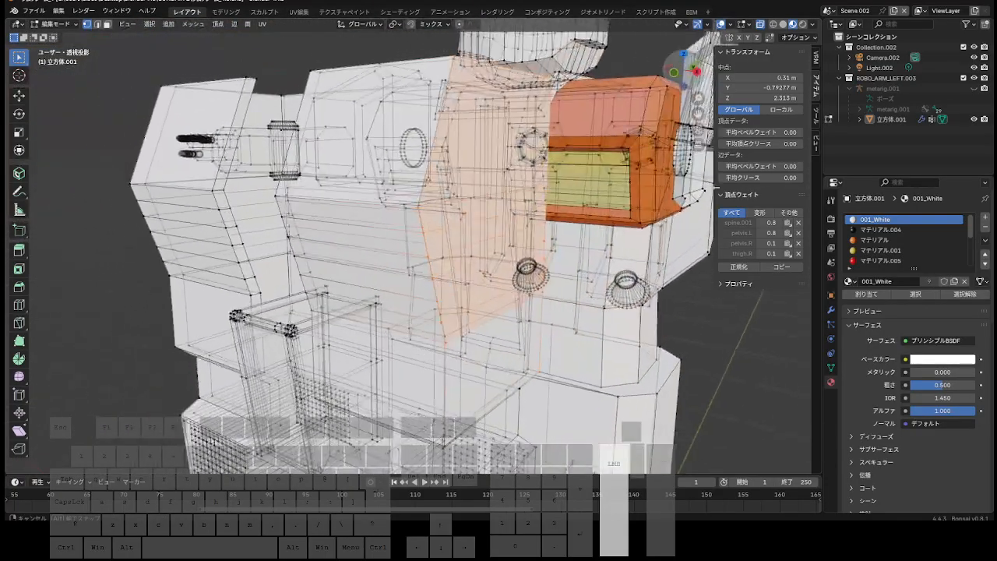
{"action": "left_click_drag", "start_coordinate": [715, 187], "coordinate": [667, 110]}
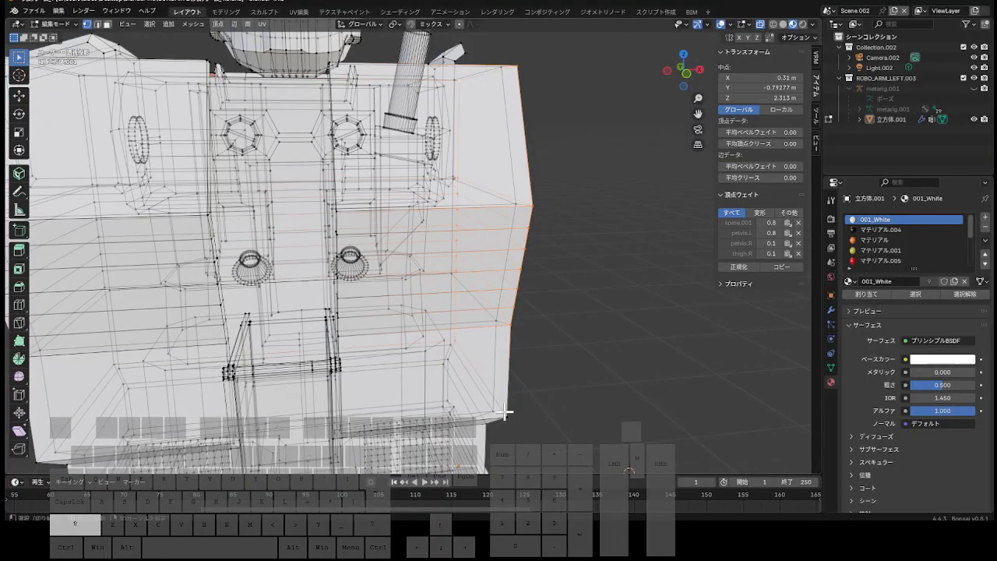
{"action": "left_click_drag", "start_coordinate": [505, 411], "coordinate": [517, 428], "text": "shift"}
Set the selected outer side vertices' median X coordinate to 0.34 m and check the torso from the front view.
{"action": "mouse_move", "coordinate": [690, 79]}
{"action": "left_mouse_down"}
{"action": "mouse_move", "coordinate": [678, 78]}
{"action": "mouse_move", "coordinate": [688, 88]}
{"action": "mouse_move", "coordinate": [690, 78]}
{"action": "left_mouse_up"}
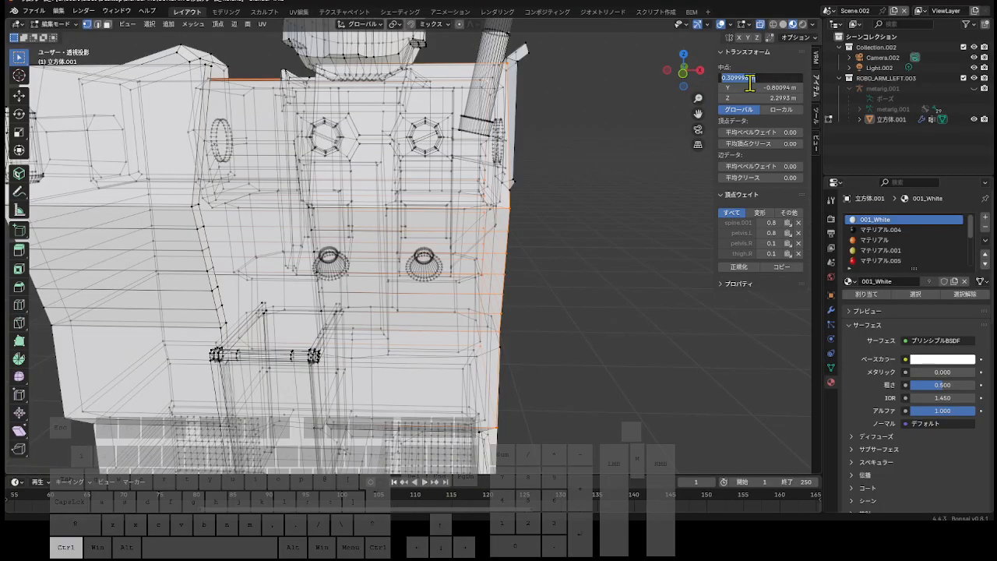
{"action": "key", "text": "KP_Enter"}
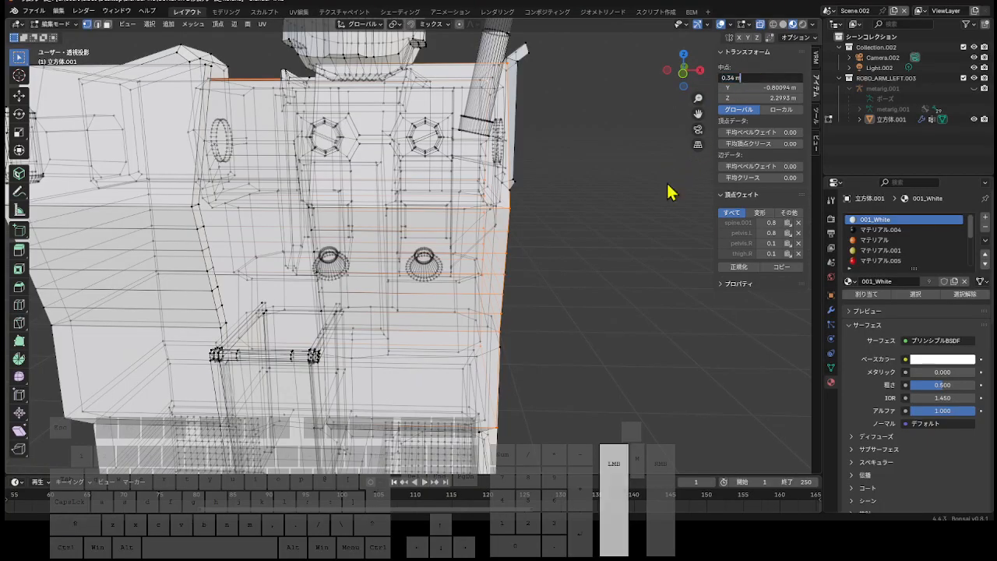
{"action": "scroll", "coordinate": [664, 182], "scroll_direction": "down", "scroll_amount": 4}
{"action": "scroll", "coordinate": [682, 159], "scroll_direction": "up", "scroll_amount": 4}
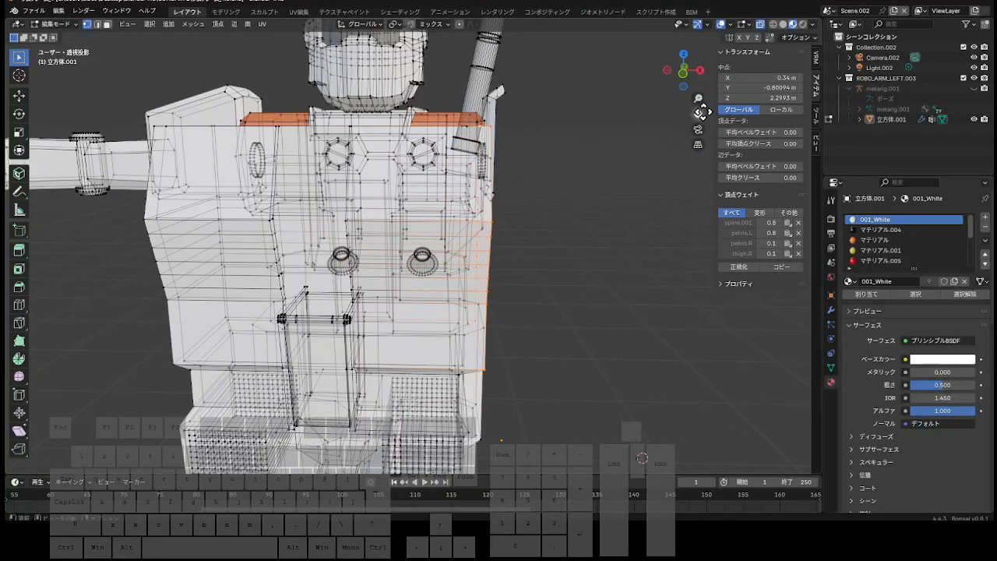
{"action": "left_click_drag", "start_coordinate": [703, 111], "coordinate": [882, 144]}
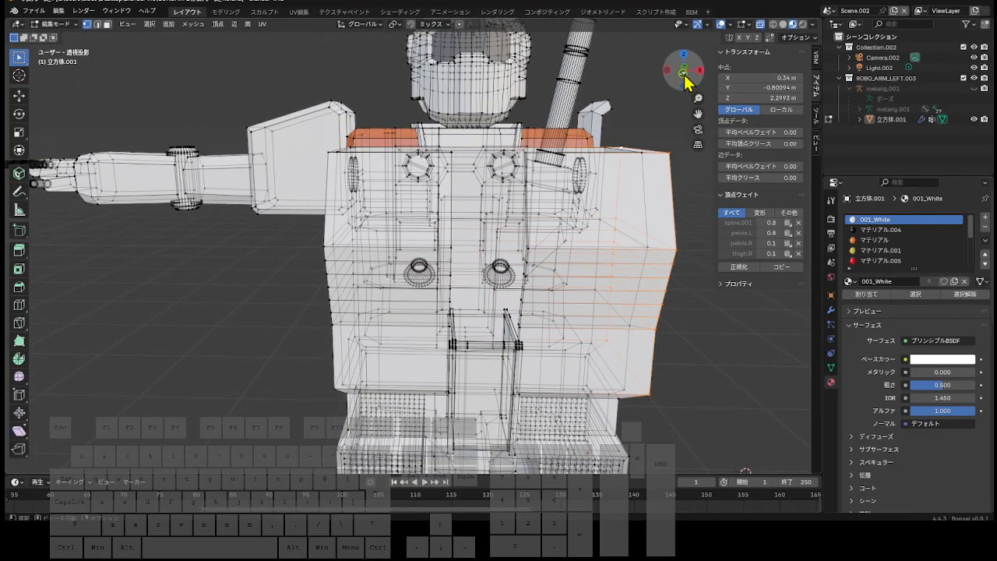
{"action": "left_click", "coordinate": [684, 74]}
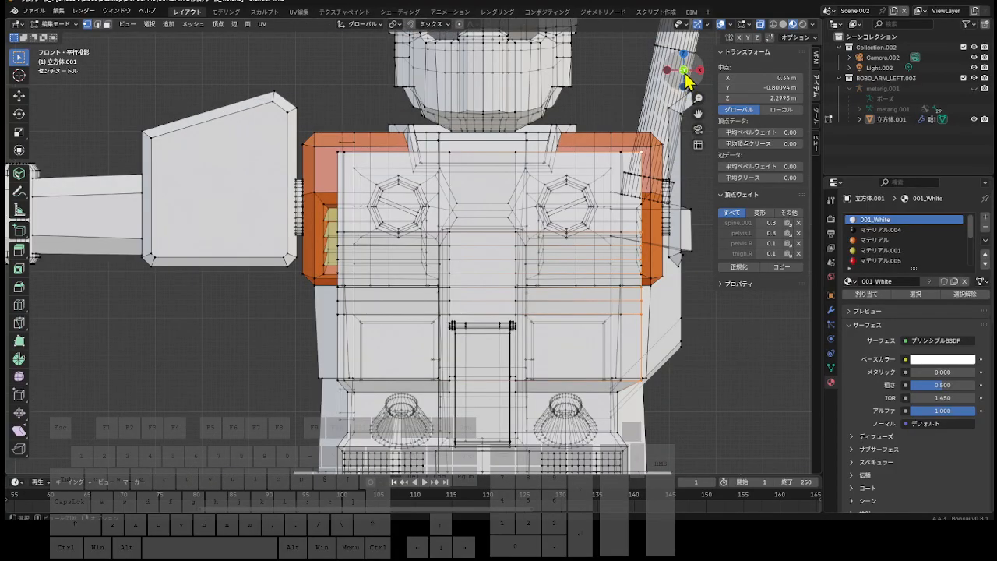
Select the inner wall vertices down the back edge and the inner front corner vertex on the torso box's +X side.
{"action": "left_click_drag", "start_coordinate": [690, 78], "coordinate": [663, 111]}
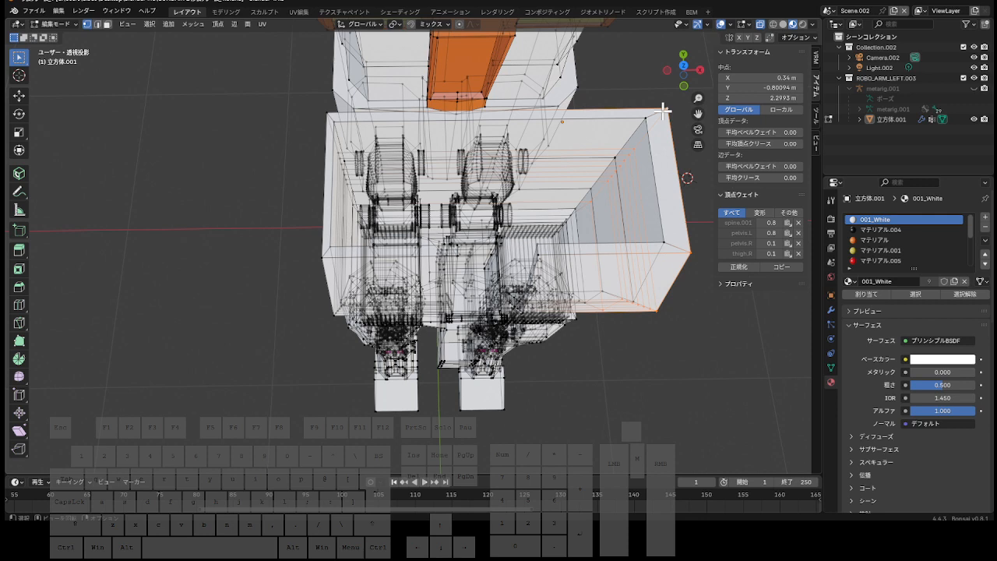
{"action": "left_click", "coordinate": [645, 122]}
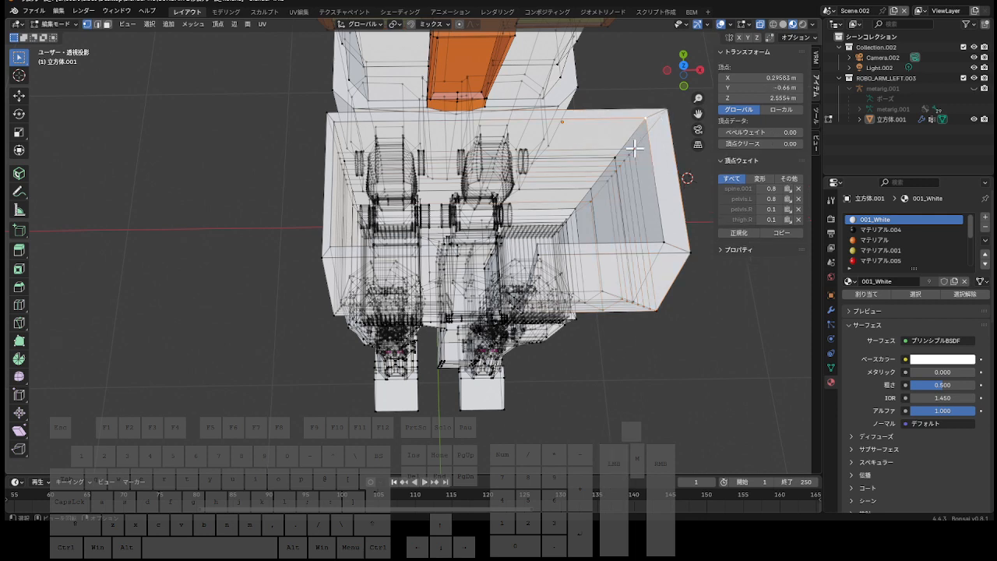
{"action": "left_click", "coordinate": [615, 158], "text": "shift"}
{"action": "left_click", "coordinate": [591, 188], "text": "shift"}
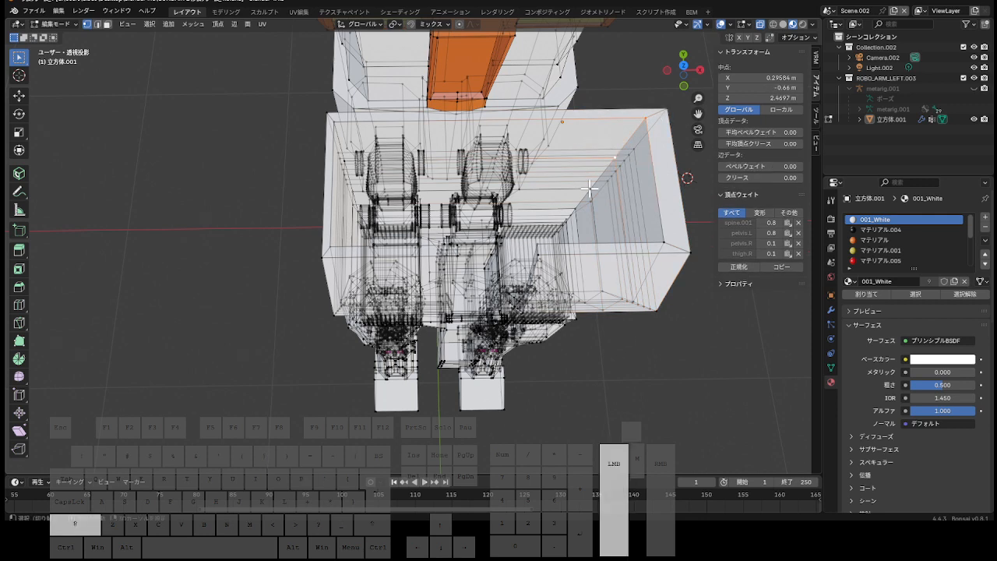
{"action": "left_click", "coordinate": [665, 244], "text": "shift"}
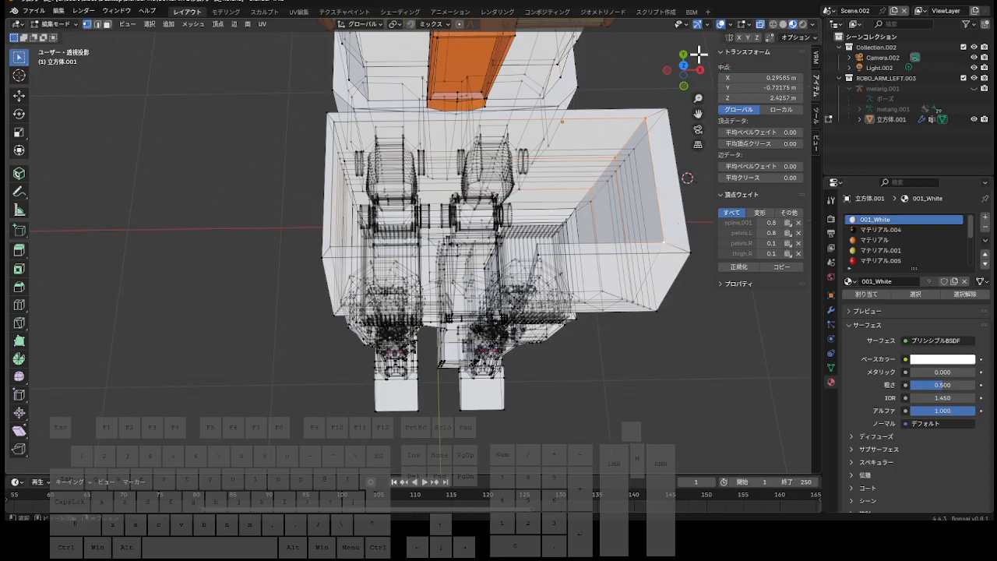
Add the remaining inner wall vertices along the front edge of the torso box's +X side to the selection, excluding outer vertices.
{"action": "mouse_move", "coordinate": [685, 76]}
{"action": "left_mouse_down"}
{"action": "mouse_move", "coordinate": [686, 31]}
{"action": "mouse_move", "coordinate": [684, 88]}
{"action": "mouse_move", "coordinate": [683, 25]}
{"action": "mouse_move", "coordinate": [685, 109]}
{"action": "mouse_move", "coordinate": [685, 82]}
{"action": "left_mouse_up"}
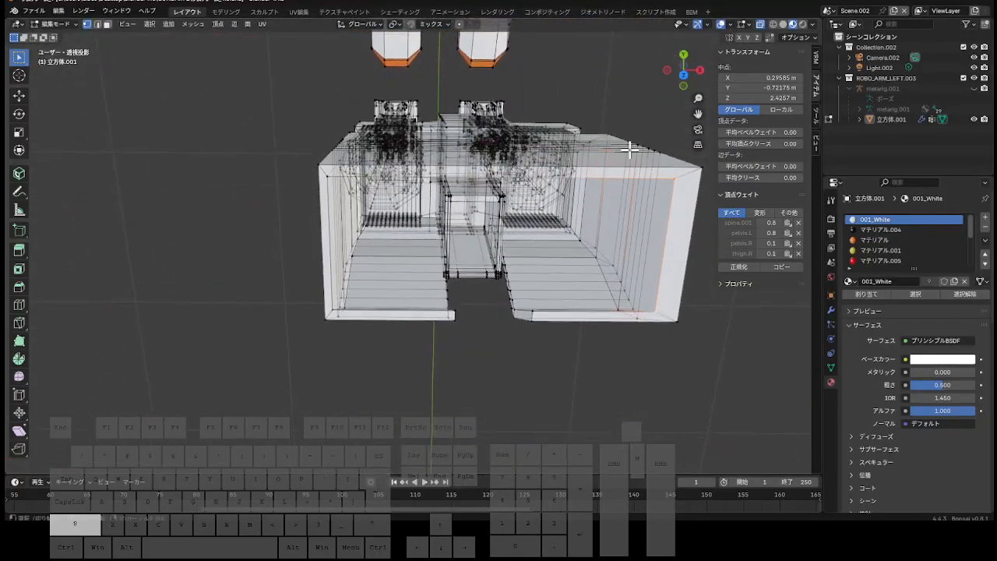
{"action": "left_click", "coordinate": [601, 258], "text": "shift"}
{"action": "left_click", "coordinate": [622, 304], "text": "shift"}
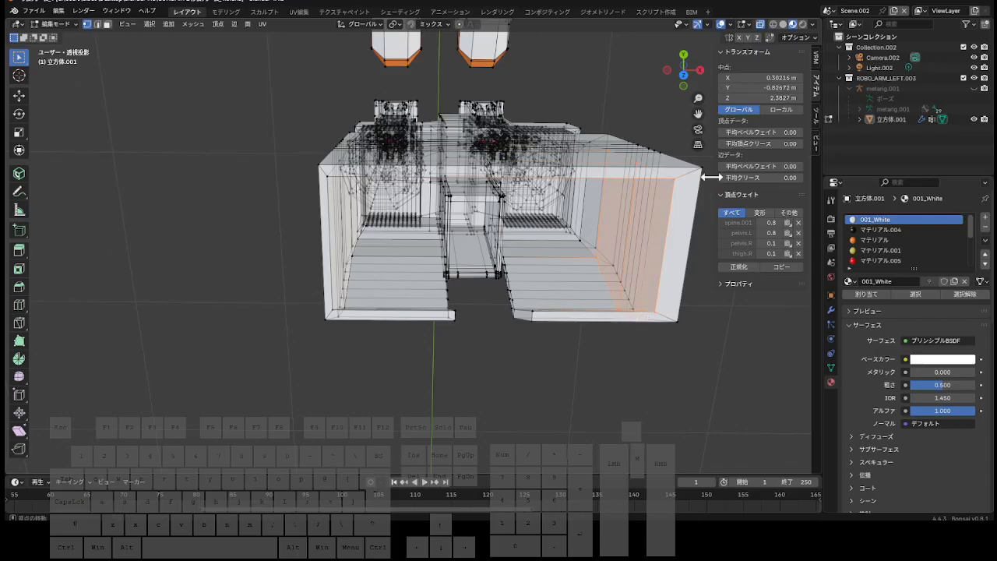
{"action": "left_click_drag", "start_coordinate": [686, 78], "coordinate": [661, 84]}
{"action": "left_click", "coordinate": [669, 277], "text": "shift"}
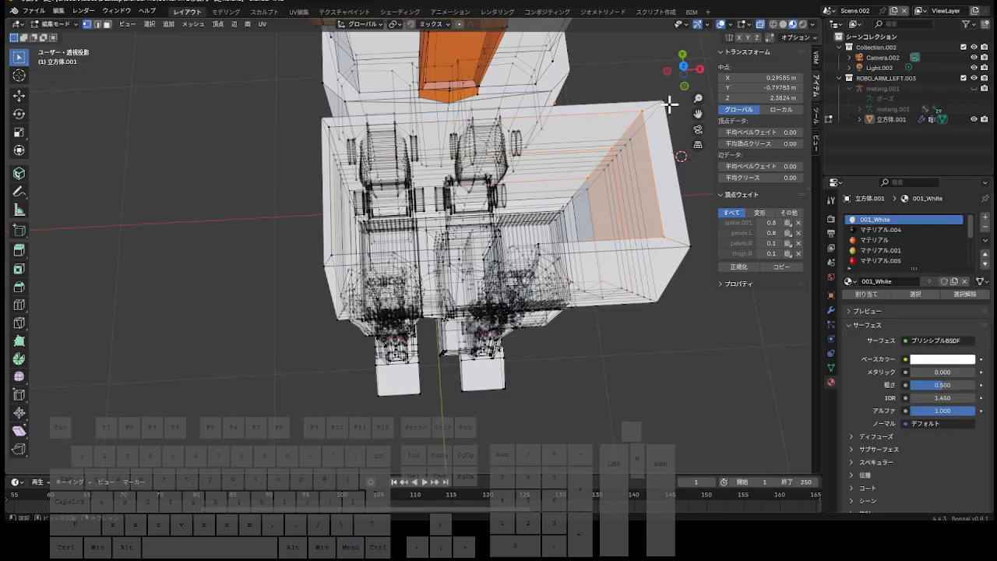
Move the selected inner side vertices outward along X and set their median X coordinate to 0.32 m.
{"action": "key", "text": "g"}
{"action": "key", "text": "x"}
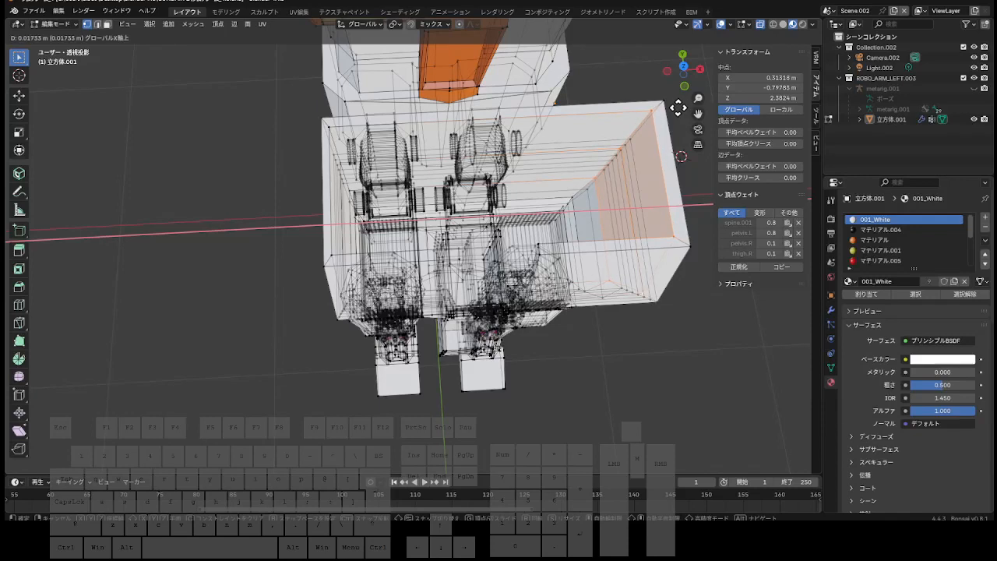
{"action": "left_click", "coordinate": [678, 109]}
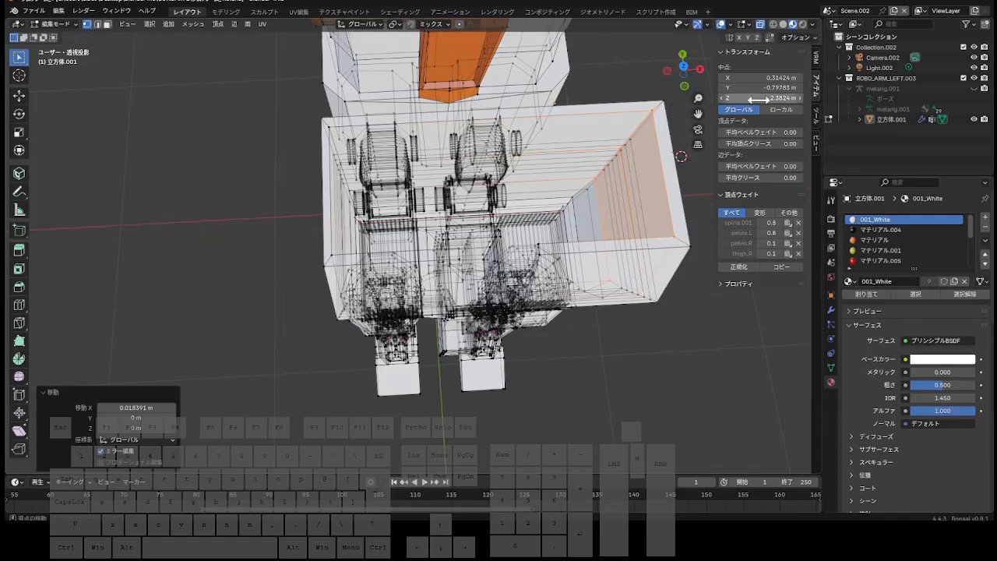
{"action": "left_click", "coordinate": [745, 78]}
{"action": "left_click_drag", "start_coordinate": [733, 78], "coordinate": [784, 81]}
{"action": "type", "text": "2"}
{"action": "key", "text": "KP_Enter"}
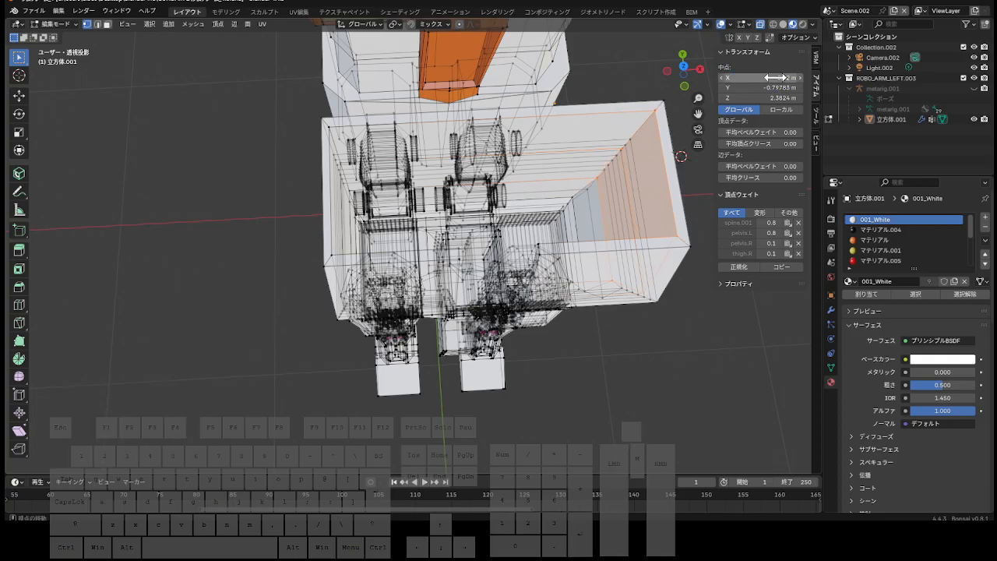
Select the lower inner corner vertices on the torso box's +X side and set their median X coordinate to 0.32 m.
{"action": "scroll", "coordinate": [649, 143], "scroll_direction": "down", "scroll_amount": 2}
{"action": "mouse_move", "coordinate": [687, 75]}
{"action": "left_mouse_down"}
{"action": "mouse_move", "coordinate": [659, 124]}
{"action": "mouse_move", "coordinate": [732, 122]}
{"action": "mouse_move", "coordinate": [705, 122]}
{"action": "mouse_move", "coordinate": [689, 76]}
{"action": "left_mouse_up"}
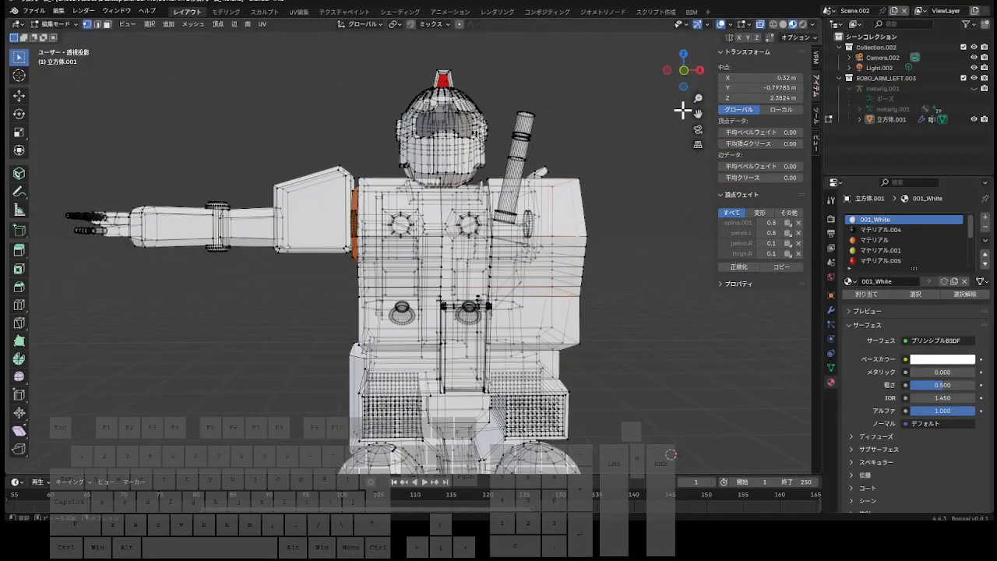
{"action": "left_click_drag", "start_coordinate": [699, 116], "coordinate": [624, 70]}
{"action": "scroll", "coordinate": [641, 250], "scroll_direction": "up", "scroll_amount": 3}
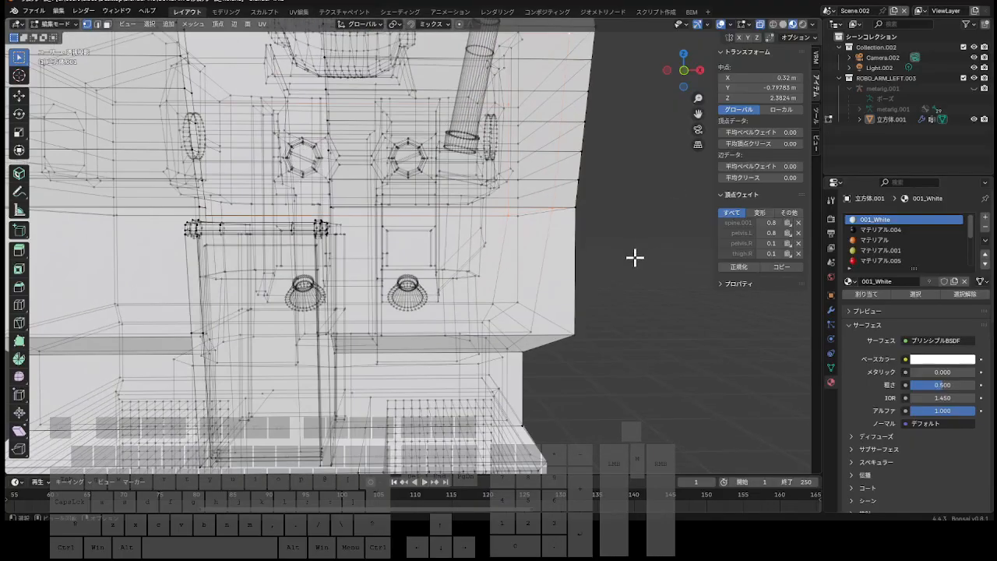
{"action": "left_click", "coordinate": [499, 304]}
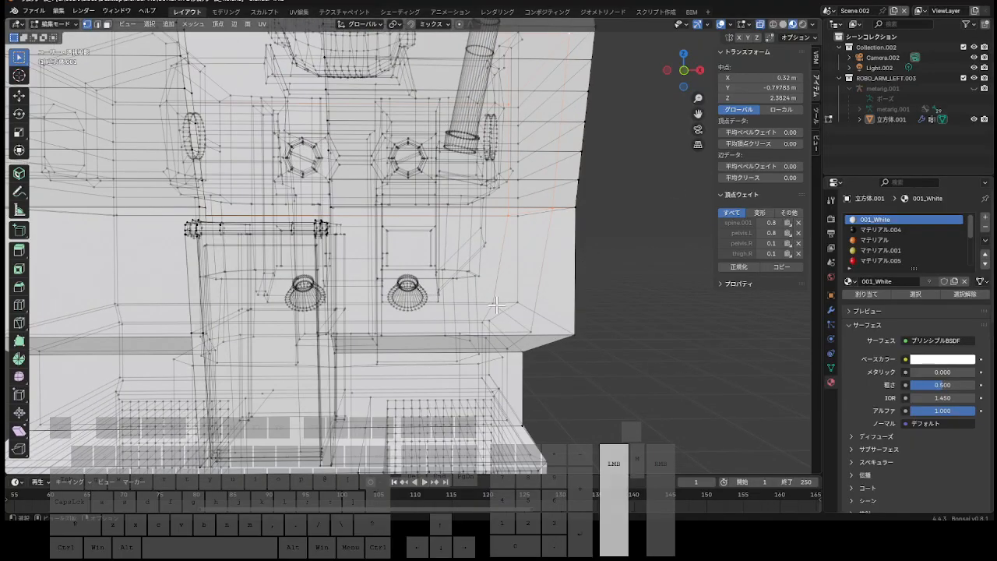
{"action": "left_click", "coordinate": [766, 78]}
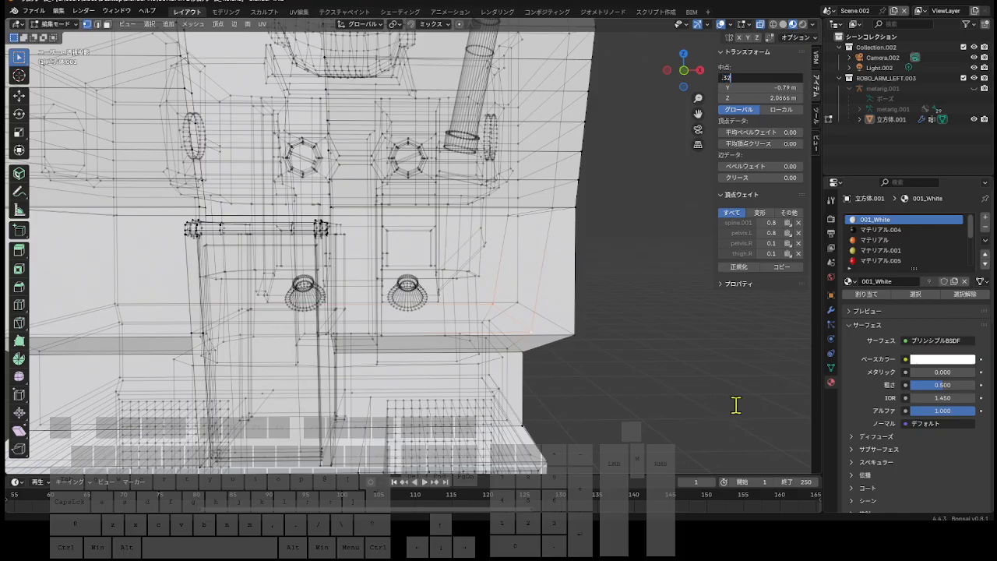
{"action": "type", "text": "-.32"}
{"action": "key", "text": "Return"}
In front view, select the orange block's opening vertex on the -X side and open its X coordinate value.
{"action": "scroll", "coordinate": [679, 332], "scroll_direction": "down", "scroll_amount": 5}
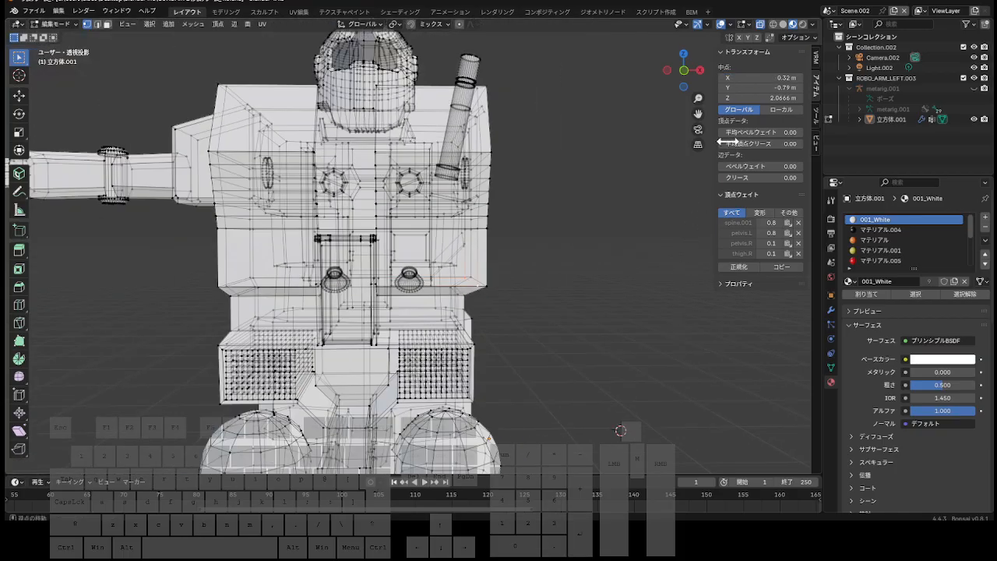
{"action": "left_click_drag", "start_coordinate": [696, 113], "coordinate": [597, 100]}
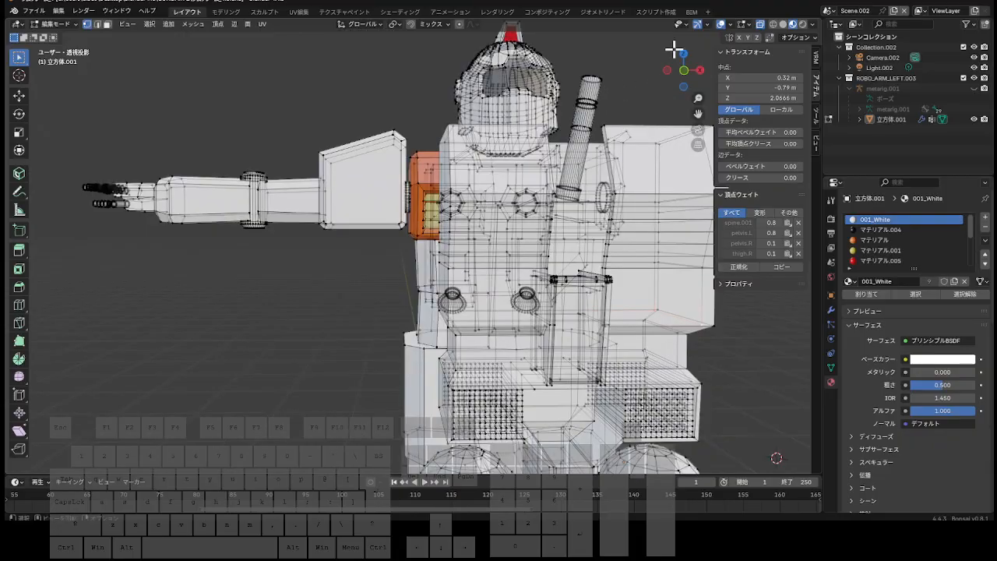
{"action": "left_click_drag", "start_coordinate": [684, 75], "coordinate": [684, 113]}
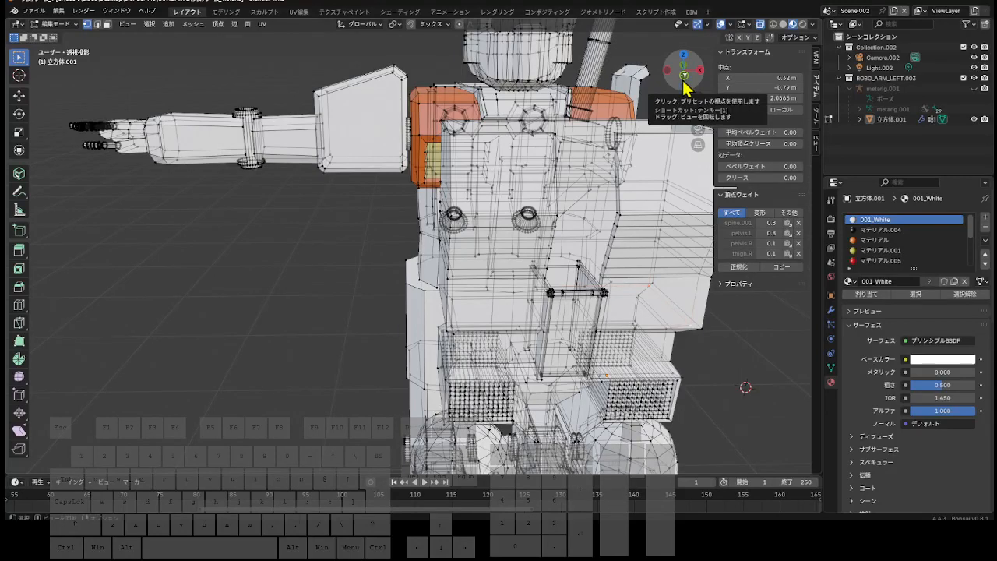
{"action": "left_click", "coordinate": [685, 80]}
{"action": "scroll", "coordinate": [678, 93], "scroll_direction": "down", "scroll_amount": 3}
{"action": "scroll", "coordinate": [668, 114], "scroll_direction": "up", "scroll_amount": 5}
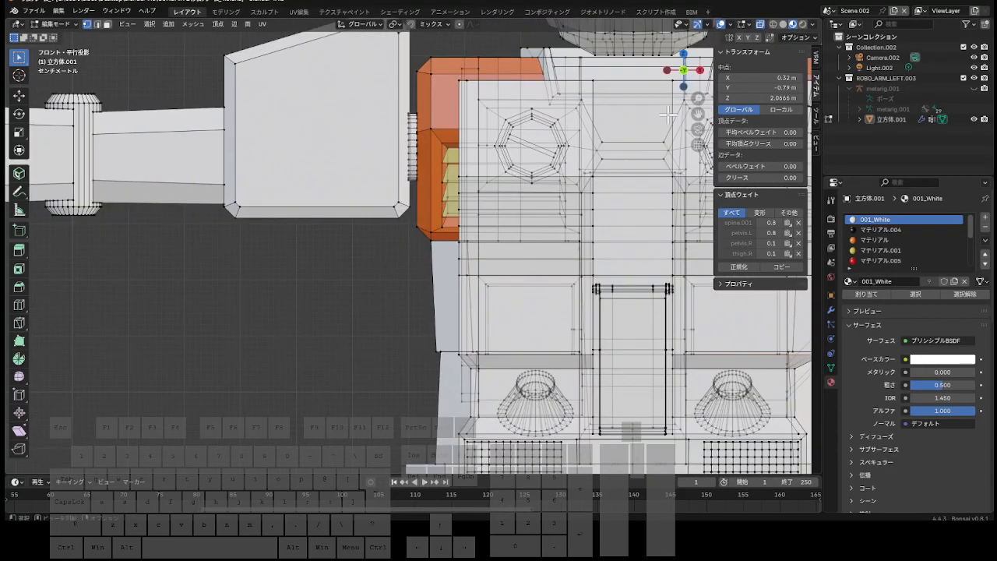
{"action": "scroll", "coordinate": [586, 150], "scroll_direction": "up", "scroll_amount": 3}
{"action": "left_click", "coordinate": [462, 102]}
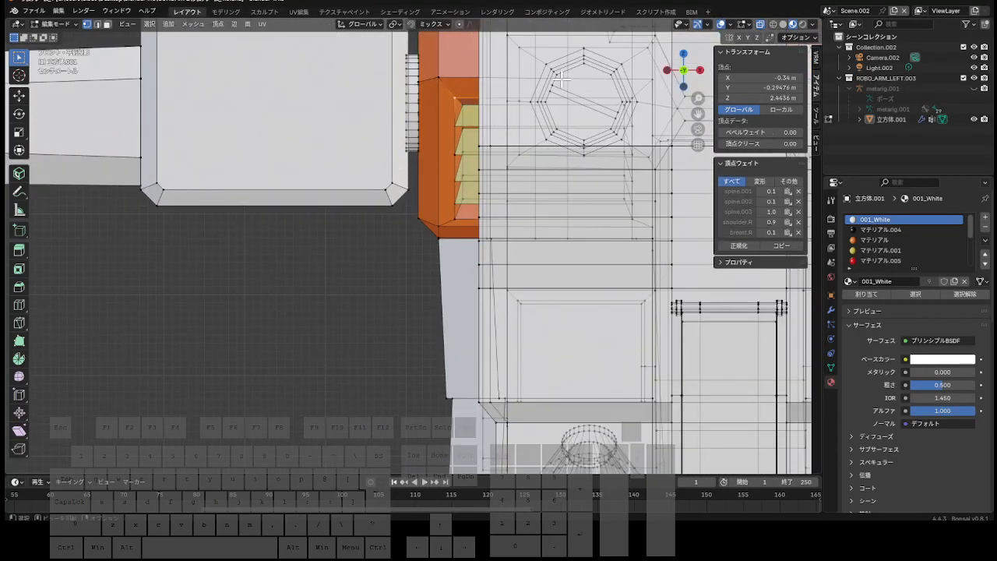
{"action": "left_click", "coordinate": [749, 74]}
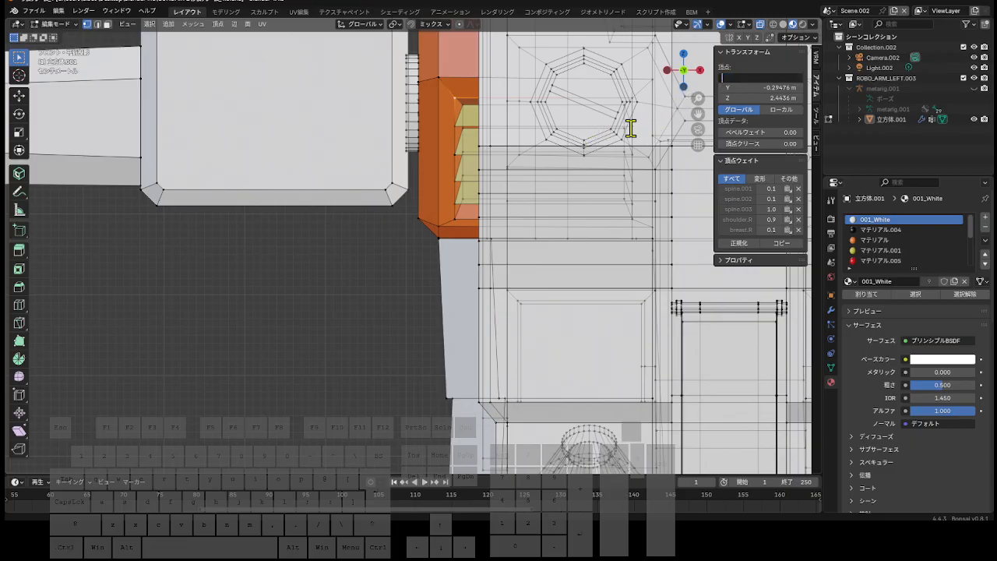
{"action": "scroll", "coordinate": [677, 112], "scroll_direction": "down", "scroll_amount": 3}
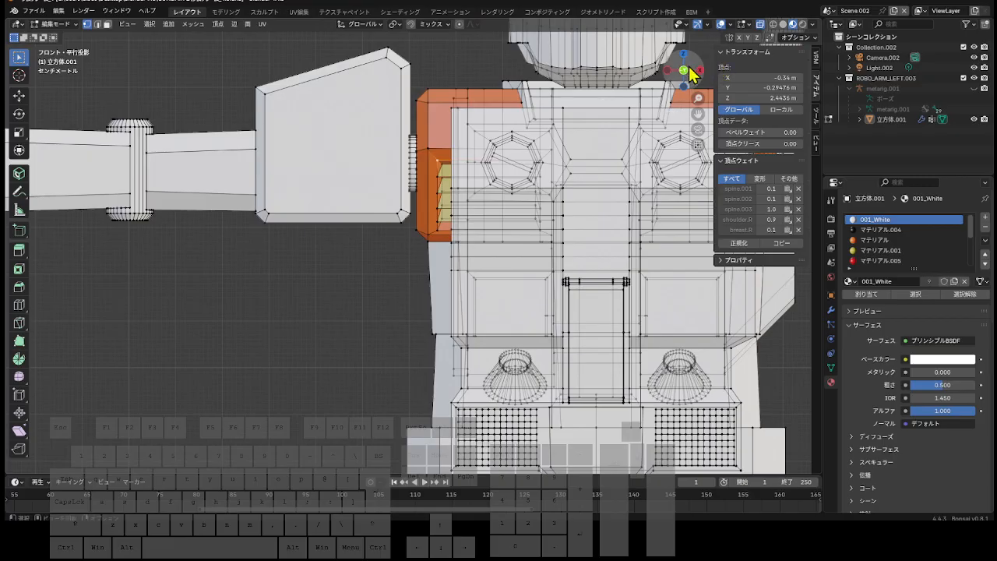
Select the outer vertices running down the back edge of the white torso box's -X side.
{"action": "left_click_drag", "start_coordinate": [695, 81], "coordinate": [577, 152]}
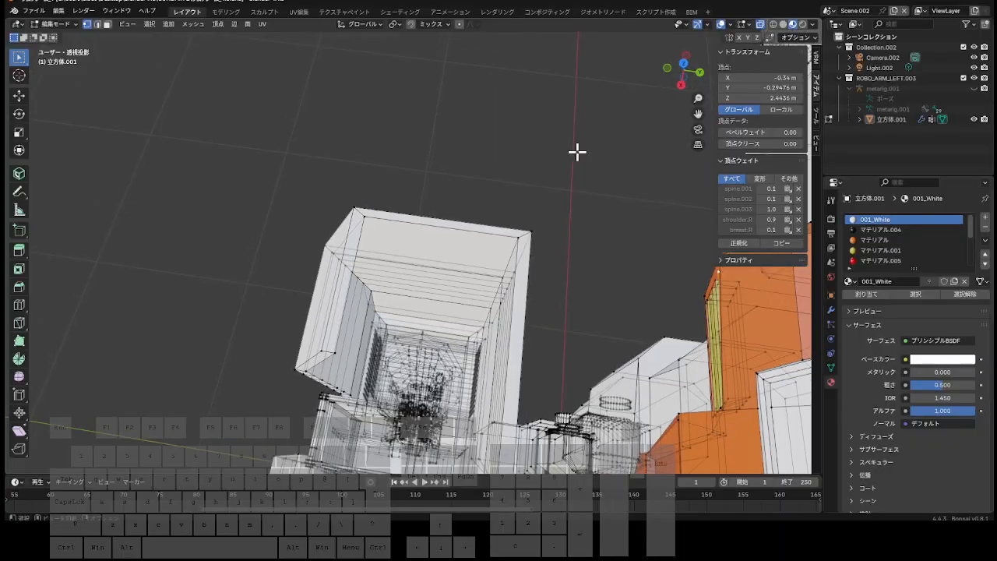
{"action": "left_click", "coordinate": [529, 226]}
{"action": "left_click", "coordinate": [504, 267], "text": "shift"}
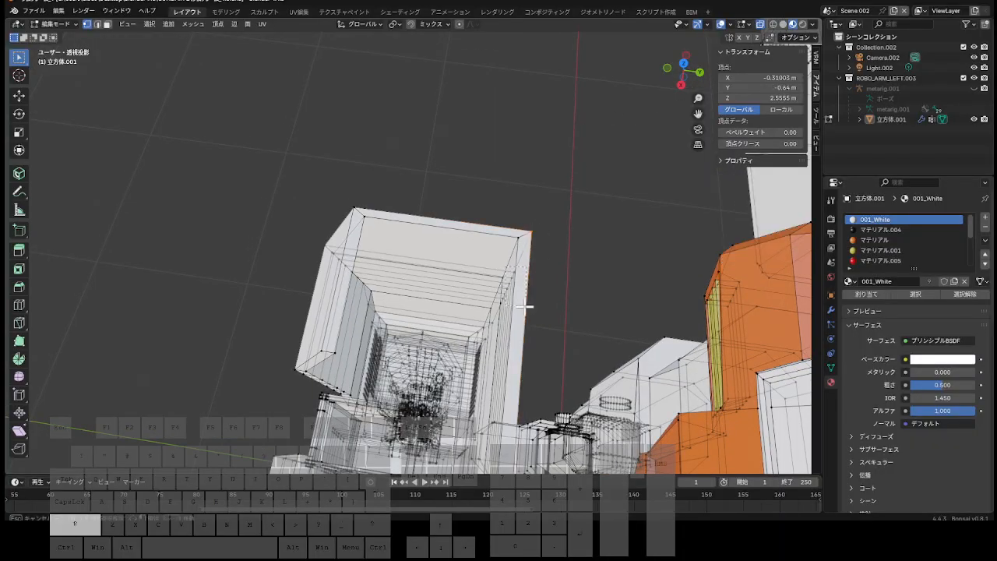
{"action": "left_click_drag", "start_coordinate": [688, 92], "coordinate": [695, 69]}
{"action": "left_click_drag", "start_coordinate": [512, 249], "coordinate": [521, 281]}
{"action": "left_click", "coordinate": [506, 311], "text": "shift"}
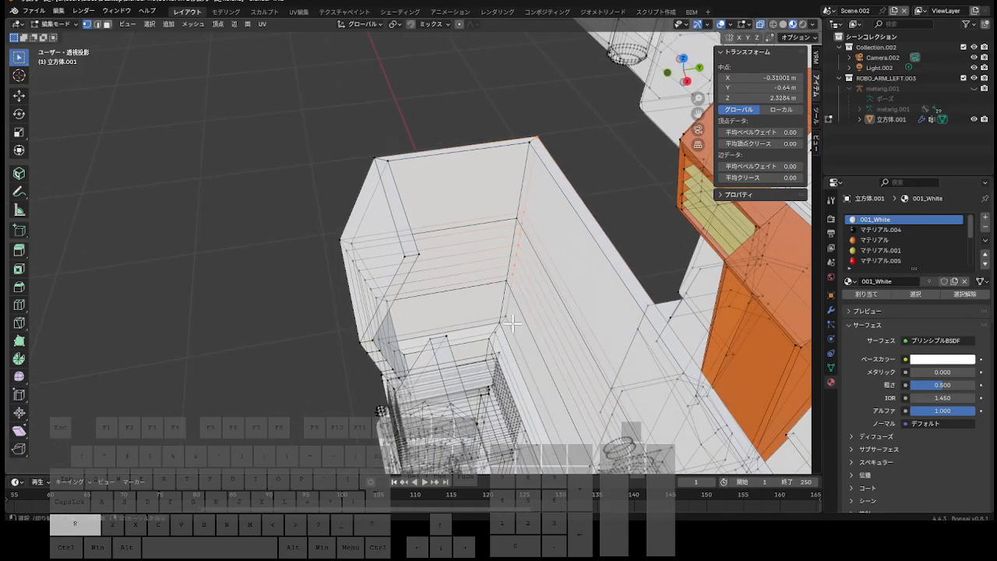
{"action": "left_click", "coordinate": [508, 318], "text": "shift"}
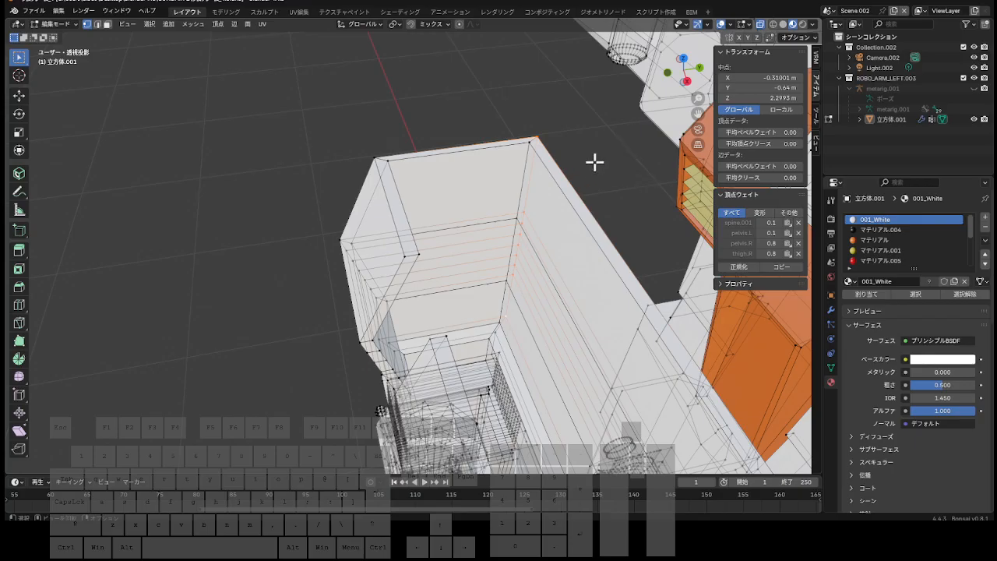
Add the front outer edge vertices of the torso box's -X side to the selection and set the median X coordinate to -0.34 m.
{"action": "left_click_drag", "start_coordinate": [690, 66], "coordinate": [691, 39]}
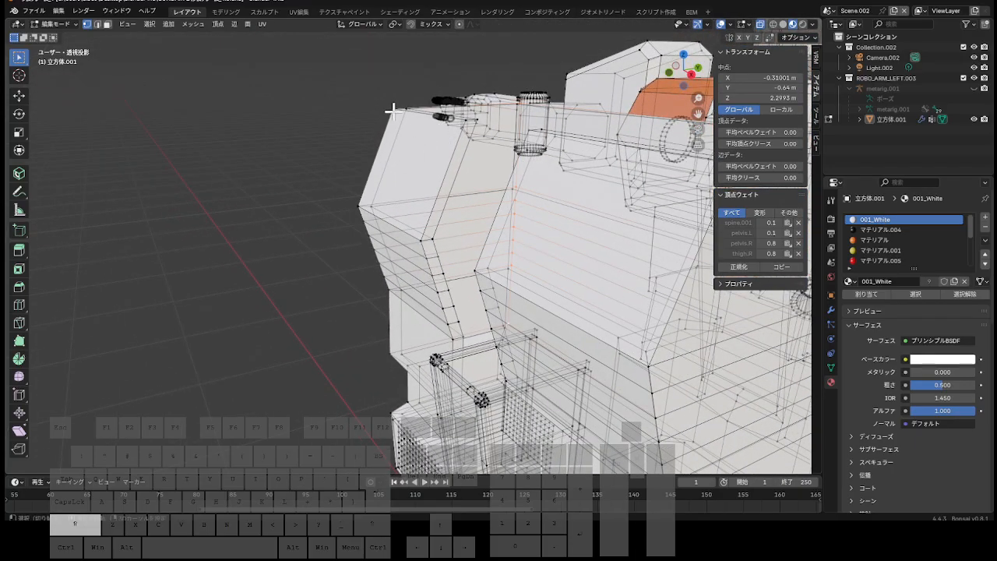
{"action": "left_click_drag", "start_coordinate": [340, 194], "coordinate": [371, 276], "text": "shift"}
{"action": "left_click_drag", "start_coordinate": [360, 236], "coordinate": [392, 367], "text": "shift"}
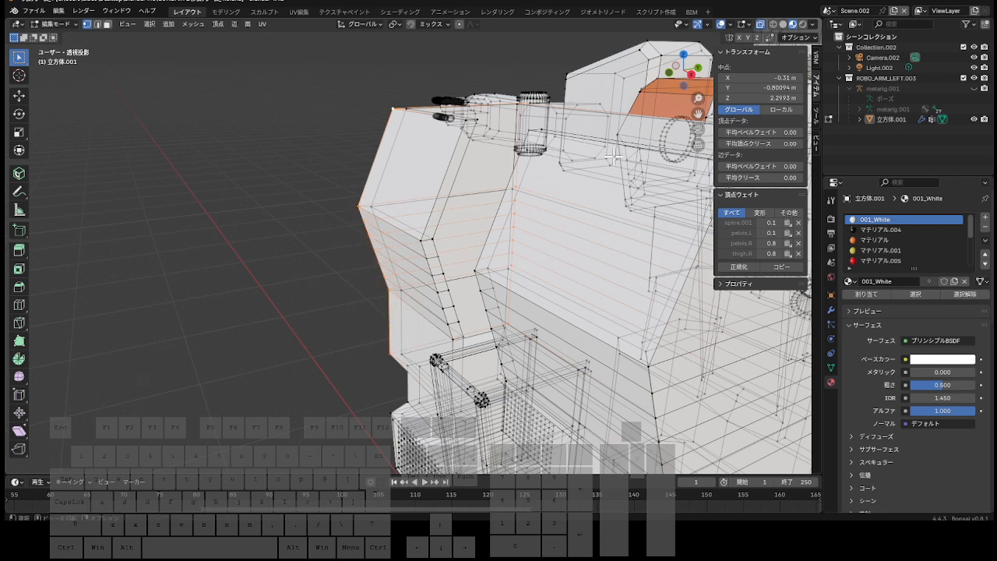
{"action": "mouse_move", "coordinate": [674, 84]}
{"action": "left_mouse_down"}
{"action": "mouse_move", "coordinate": [760, 84]}
{"action": "mouse_move", "coordinate": [686, 71]}
{"action": "left_mouse_up"}
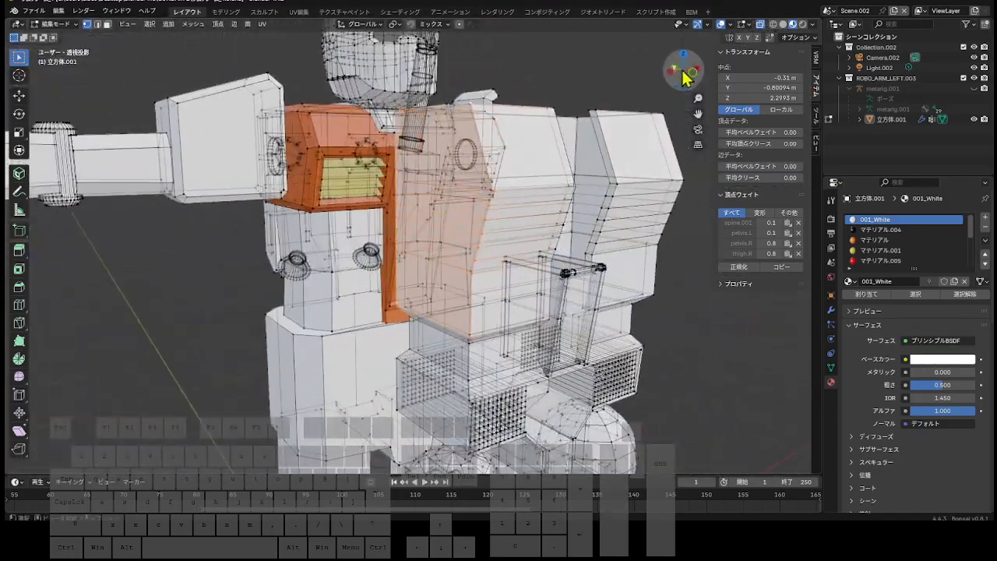
{"action": "left_click", "coordinate": [764, 77]}
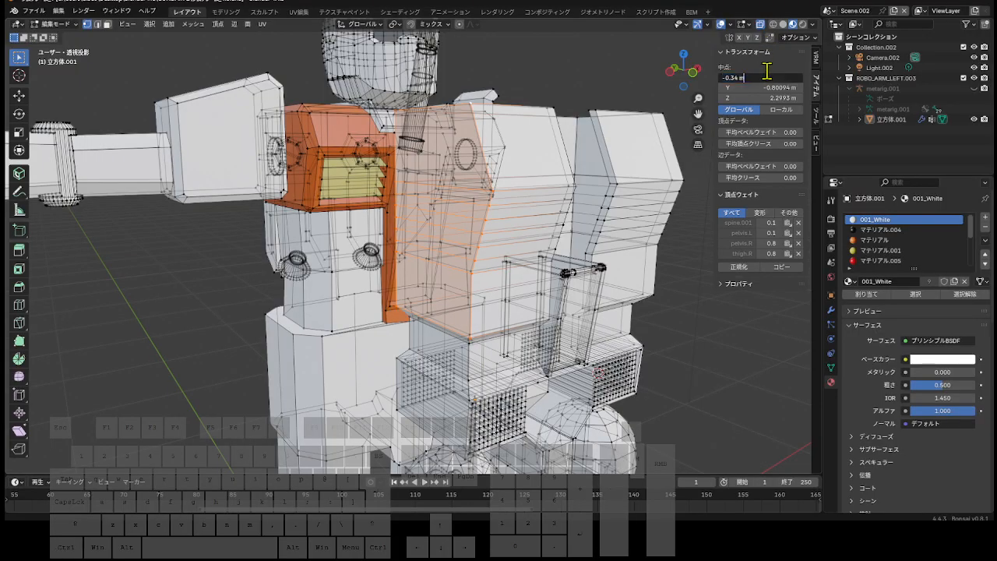
{"action": "key", "text": "Return"}
{"action": "scroll", "coordinate": [640, 99], "scroll_direction": "down", "scroll_amount": 1}
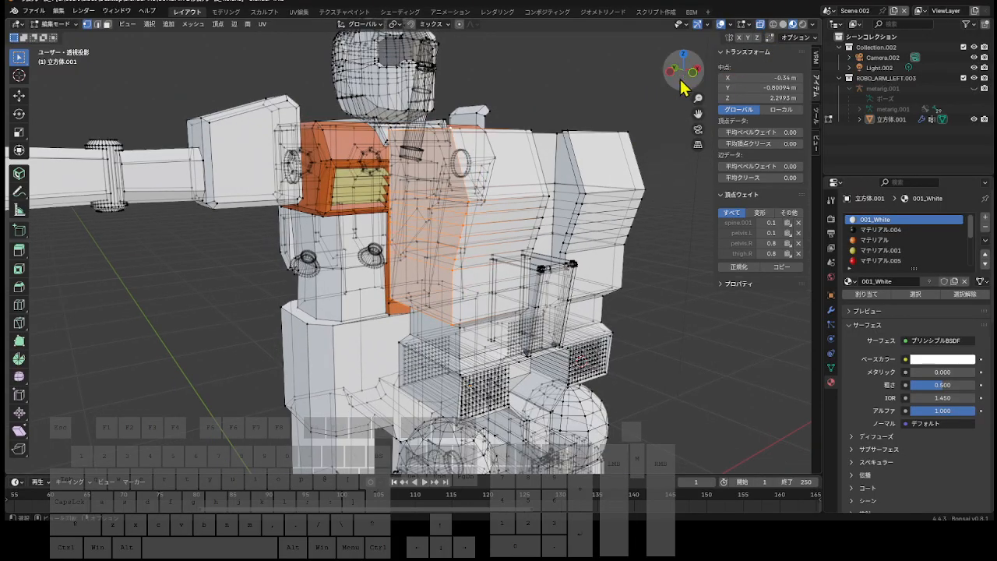
Switch to face selection, select the inner wall faces on the torso box's -X side, and set their median X coordinate to -0.32 m.
{"action": "left_click_drag", "start_coordinate": [693, 78], "coordinate": [687, 125]}
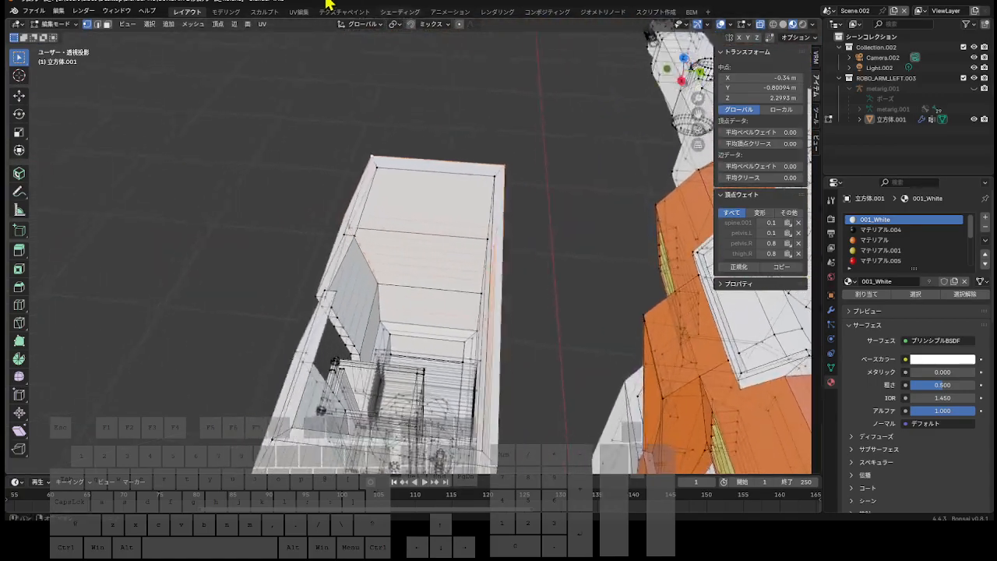
{"action": "left_click", "coordinate": [108, 25]}
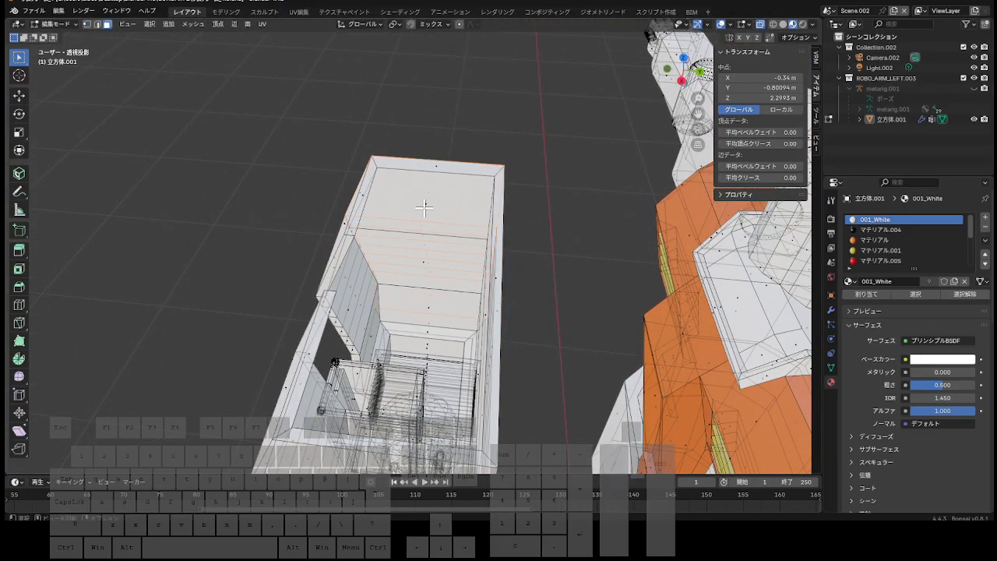
{"action": "left_click", "coordinate": [423, 263], "text": "shift"}
{"action": "left_click", "coordinate": [428, 311], "text": "shift"}
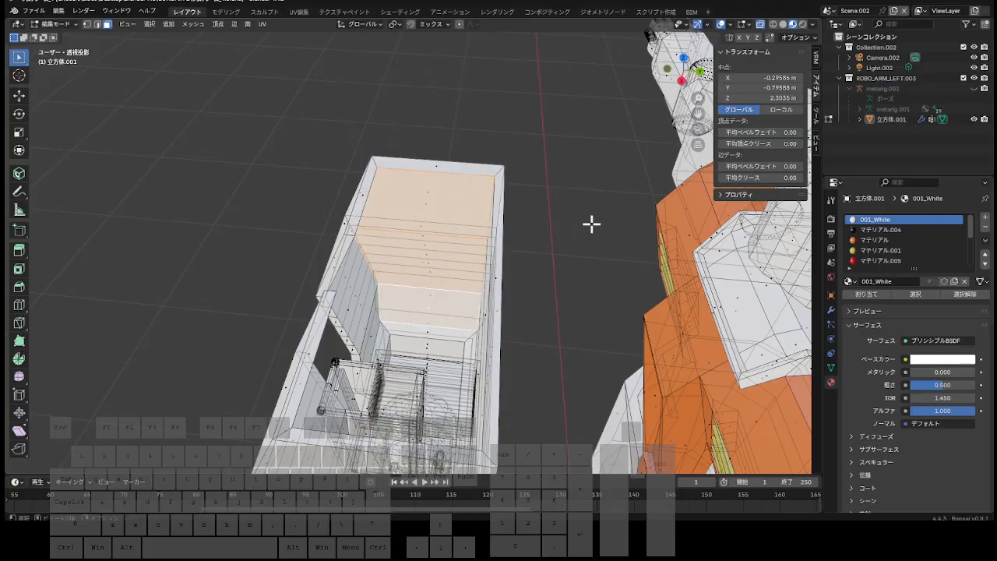
{"action": "left_click_drag", "start_coordinate": [687, 91], "coordinate": [796, 82]}
{"action": "left_click", "coordinate": [750, 78]}
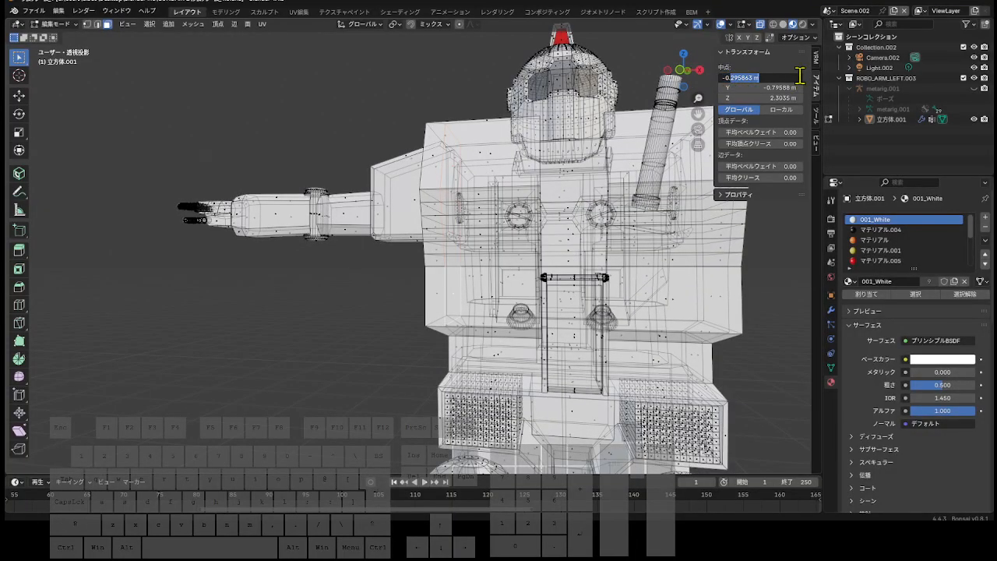
{"action": "type", "text": "32"}
{"action": "key", "text": "Return"}
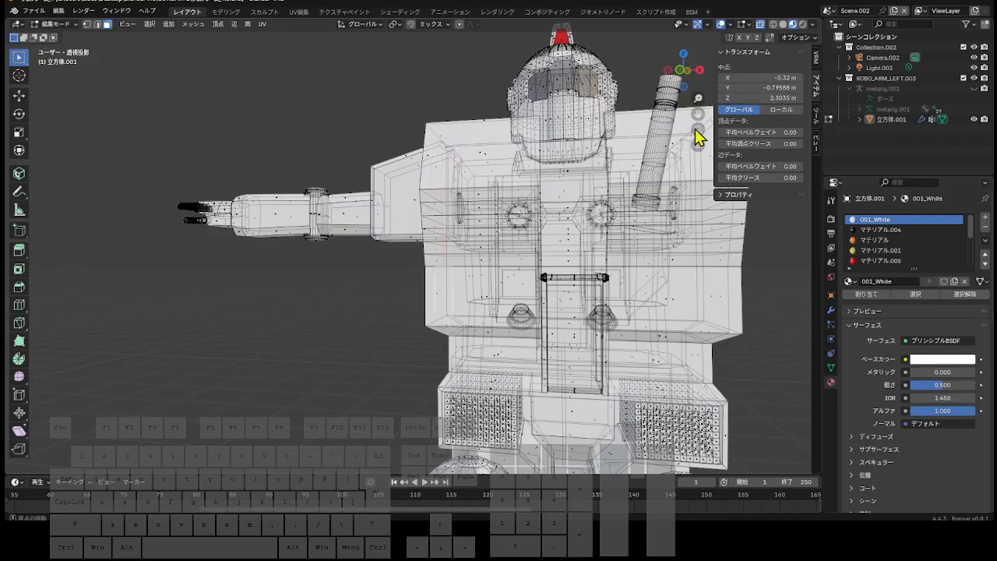
{"action": "scroll", "coordinate": [595, 179], "scroll_direction": "down", "scroll_amount": 3}
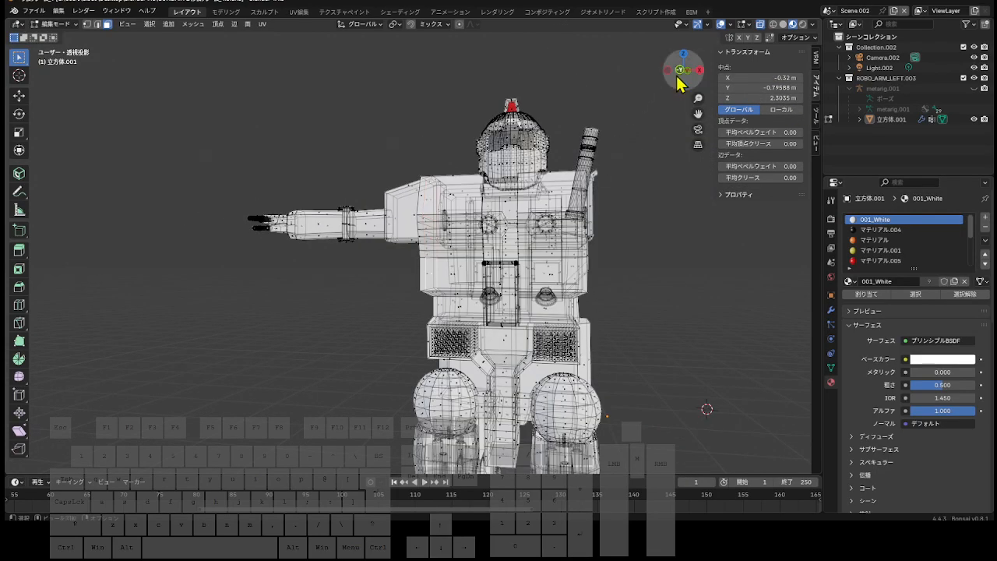
{"action": "mouse_move", "coordinate": [680, 82]}
{"action": "left_mouse_down"}
{"action": "mouse_move", "coordinate": [659, 113]}
{"action": "mouse_move", "coordinate": [670, 62]}
{"action": "mouse_move", "coordinate": [670, 99]}
{"action": "mouse_move", "coordinate": [691, 115]}
{"action": "mouse_move", "coordinate": [634, 111]}
{"action": "mouse_move", "coordinate": [619, 137]}
{"action": "mouse_move", "coordinate": [664, 88]}
{"action": "mouse_move", "coordinate": [584, 88]}
{"action": "mouse_move", "coordinate": [518, 66]}
{"action": "mouse_move", "coordinate": [538, 48]}
{"action": "mouse_move", "coordinate": [596, 35]}
{"action": "mouse_move", "coordinate": [650, 39]}
{"action": "mouse_move", "coordinate": [679, 42]}
{"action": "mouse_move", "coordinate": [683, 75]}
{"action": "mouse_move", "coordinate": [697, 84]}
{"action": "left_mouse_up"}
{"action": "left_click", "coordinate": [657, 164]}
{"action": "scroll", "coordinate": [657, 165], "scroll_direction": "up", "scroll_amount": 3}
{"action": "scroll", "coordinate": [589, 194], "scroll_direction": "up", "scroll_amount": 3}
{"action": "key", "text": "ctrl+e"}
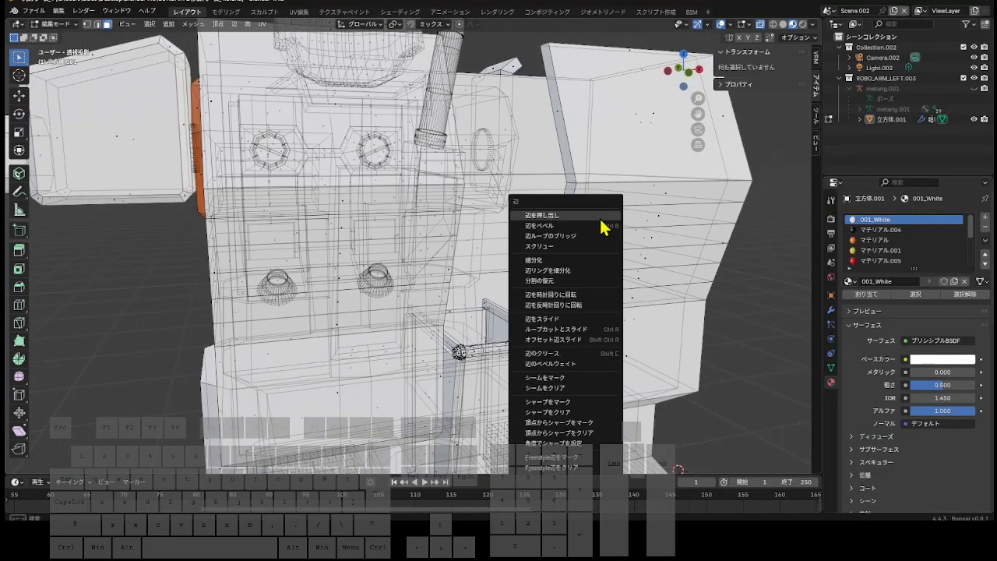
{"action": "key", "text": "Escape"}
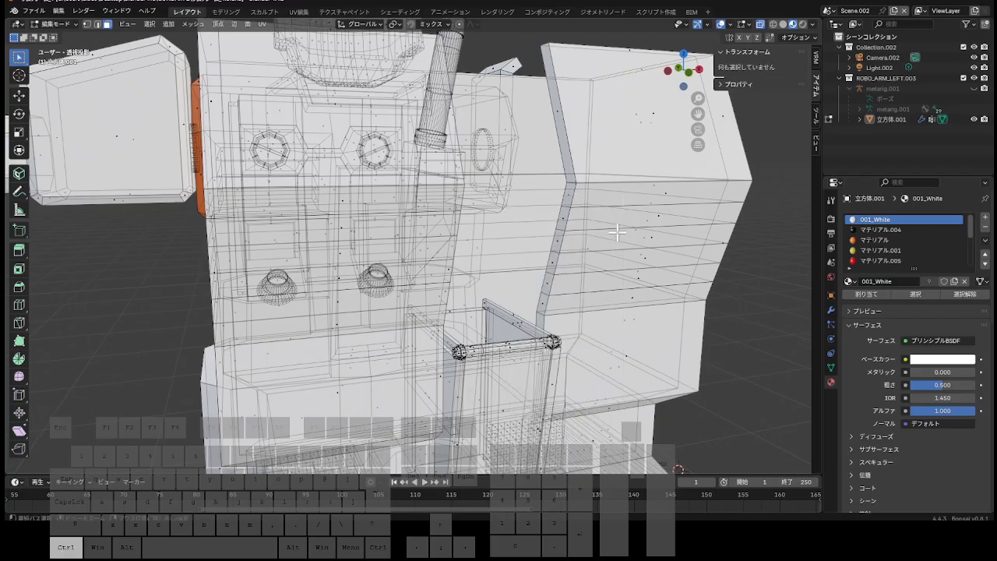
{"action": "key", "text": "ctrl+r"}
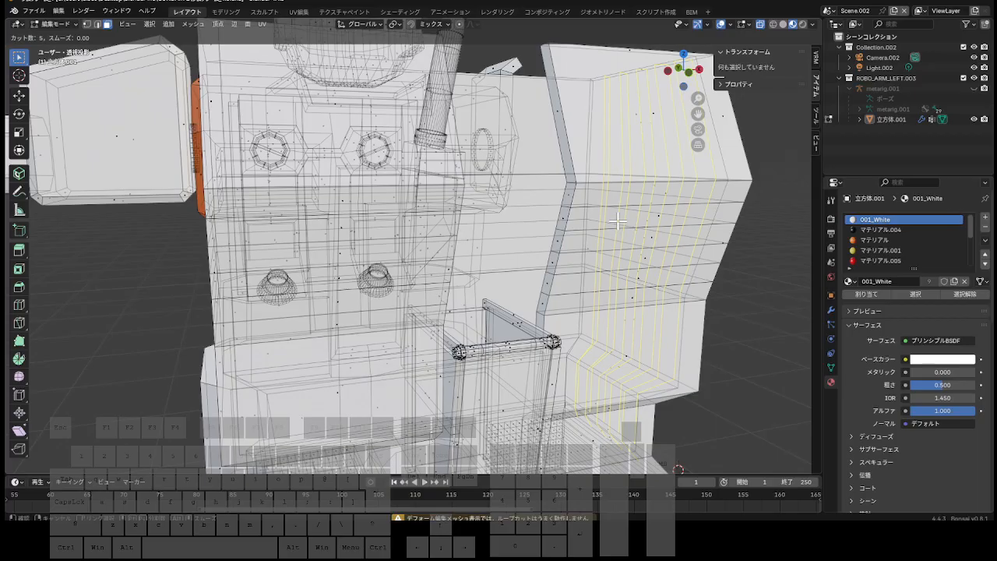
{"action": "key", "text": "Escape"}
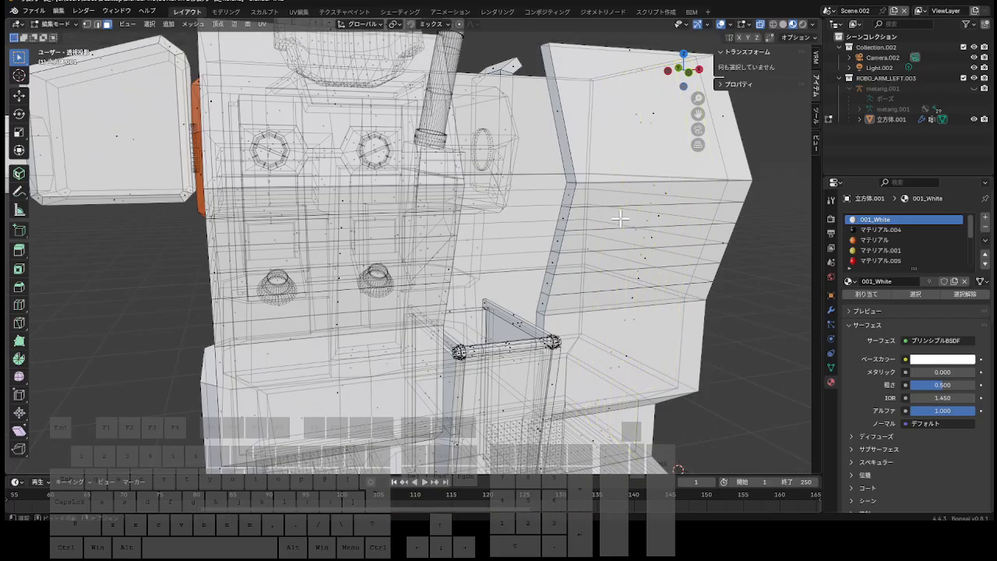
Try an unslid single loop cut down the +X side wall of the white torso box, and undo it.
{"action": "key", "text": "ctrl+r"}
{"action": "left_click", "coordinate": [621, 218]}
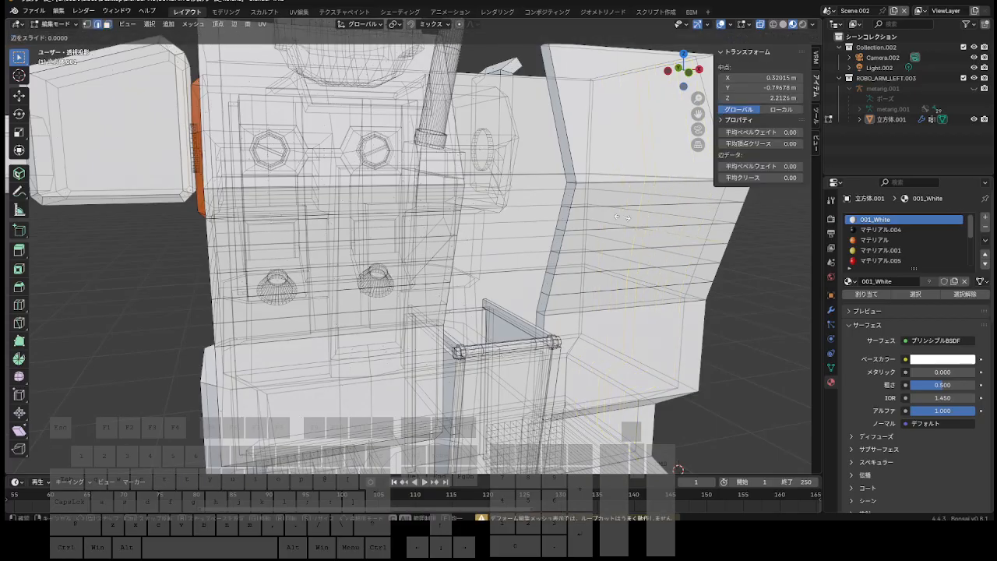
{"action": "left_click", "coordinate": [621, 218]}
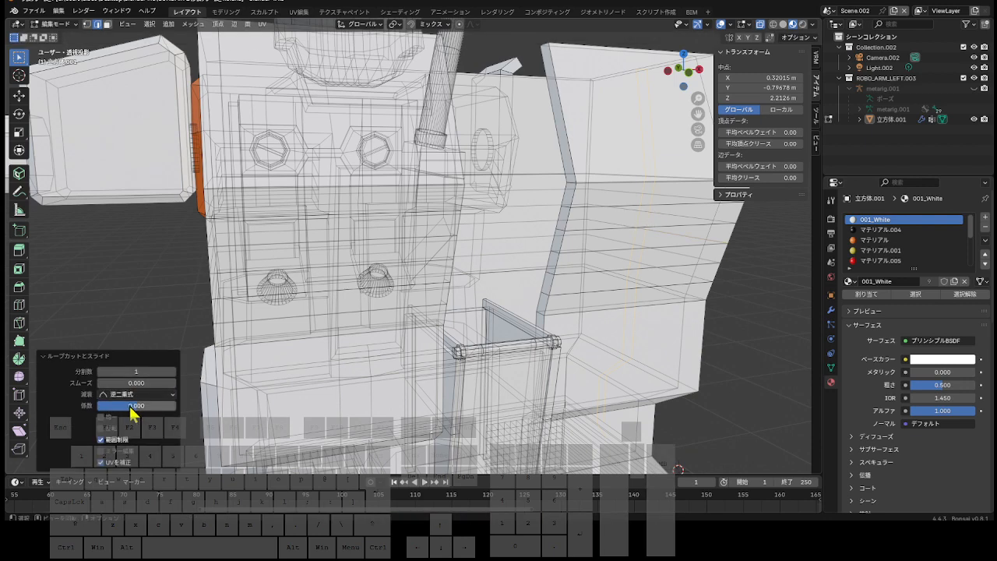
{"action": "key", "text": "ctrl+z"}
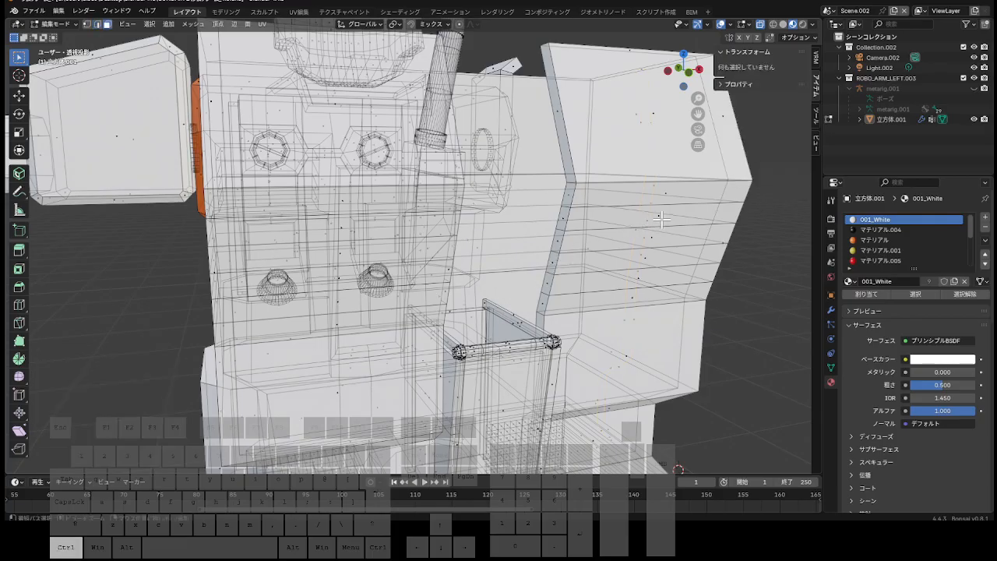
Try a loop cut down the torso box's +X side wall with a slide factor of 0.75.
{"action": "key", "text": "ctrl+r"}
{"action": "left_click", "coordinate": [660, 219]}
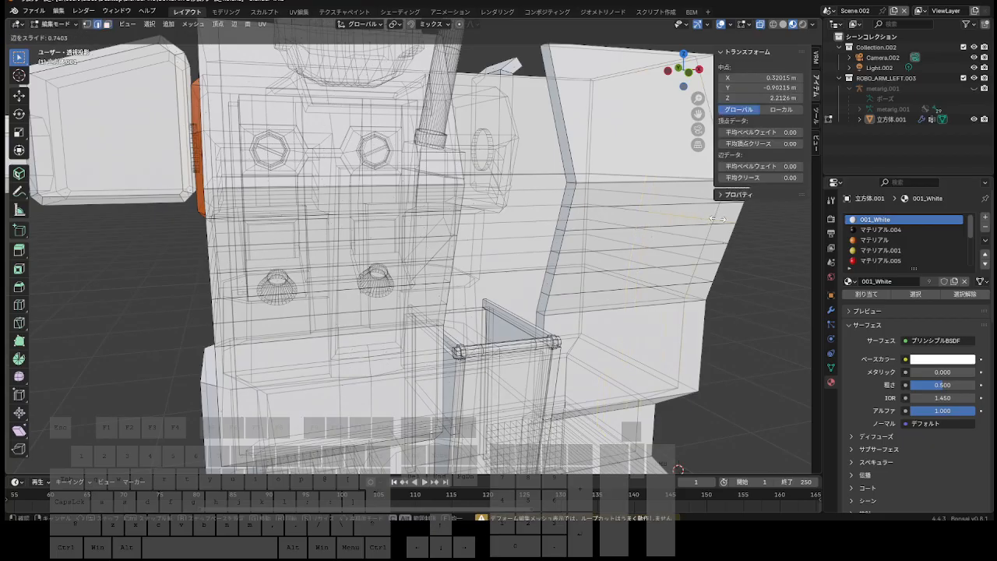
{"action": "left_click", "coordinate": [713, 218]}
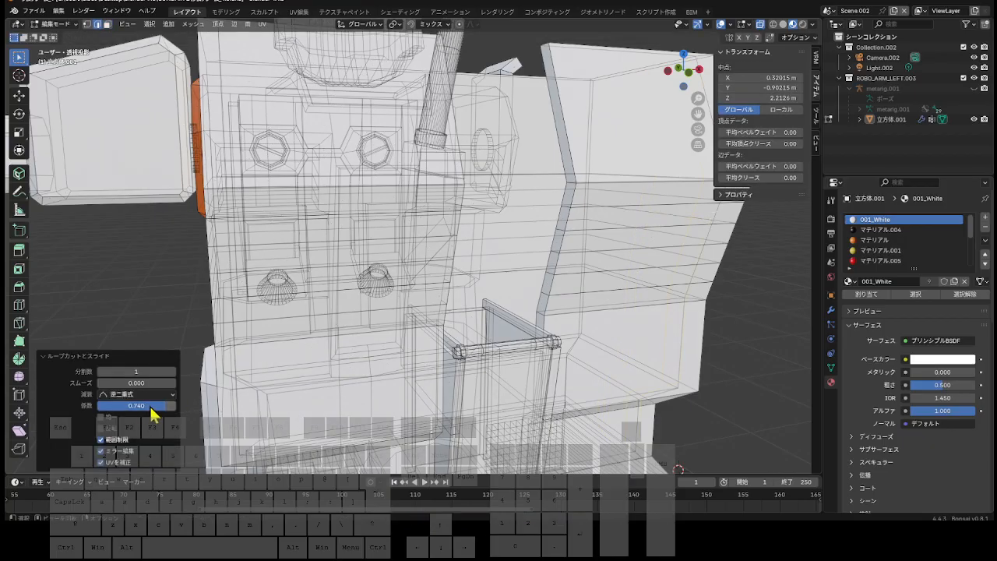
{"action": "left_click", "coordinate": [140, 406]}
{"action": "left_click_drag", "start_coordinate": [110, 405], "coordinate": [165, 406]}
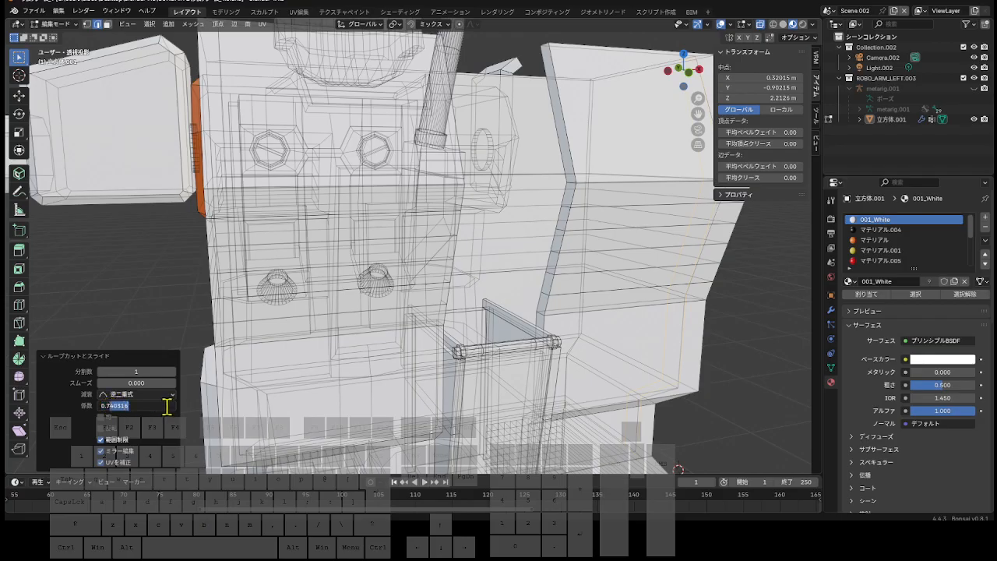
{"action": "type", "text": "5"}
{"action": "key", "text": "Return"}
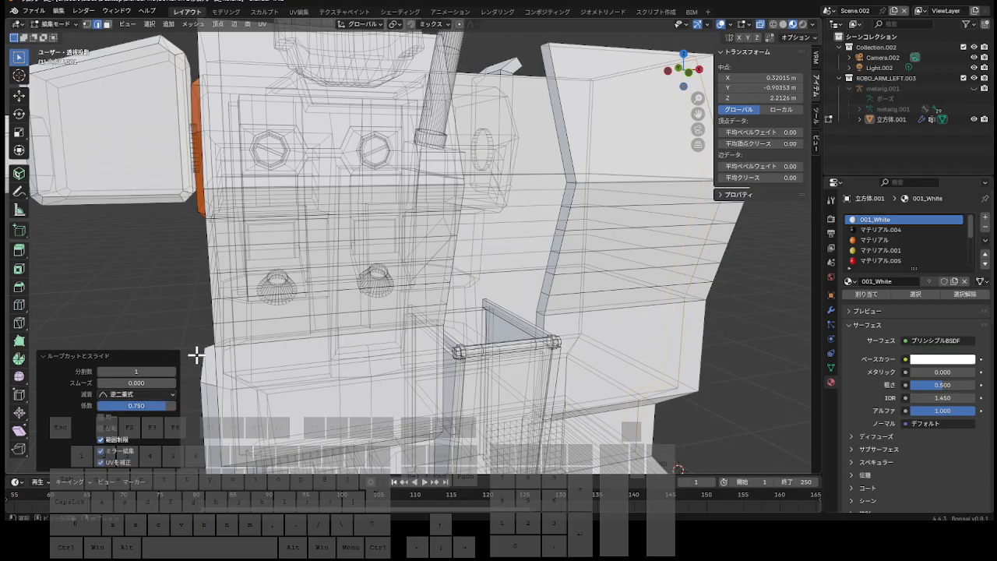
Try raising the side wall loop cut's slide factor to 1.000, and undo the cut.
{"action": "left_click_drag", "start_coordinate": [691, 78], "coordinate": [647, 78]}
{"action": "left_click_drag", "start_coordinate": [159, 406], "coordinate": [157, 407]}
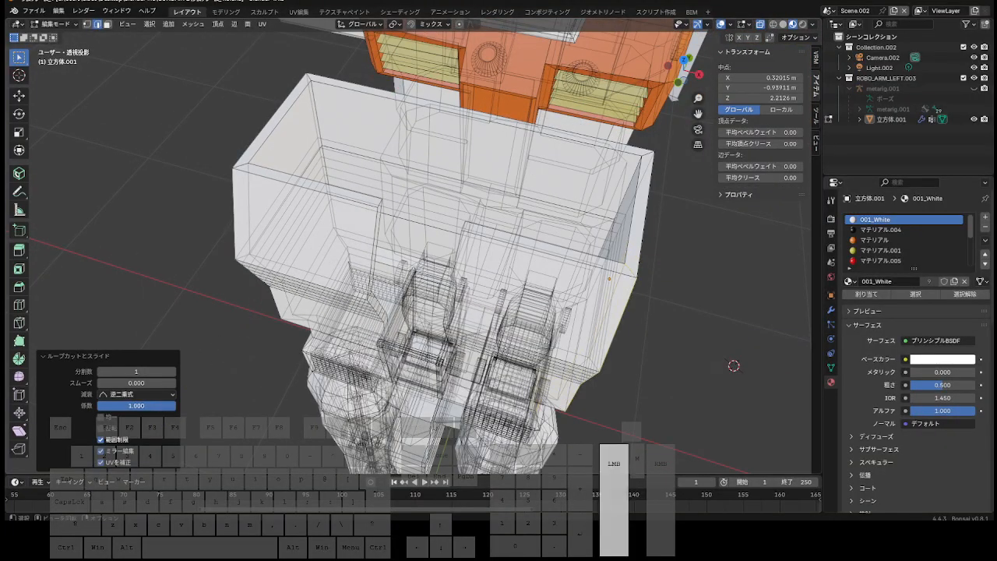
{"action": "left_click_drag", "start_coordinate": [176, 406], "coordinate": [178, 405]}
{"action": "key", "text": "ctrl+z"}
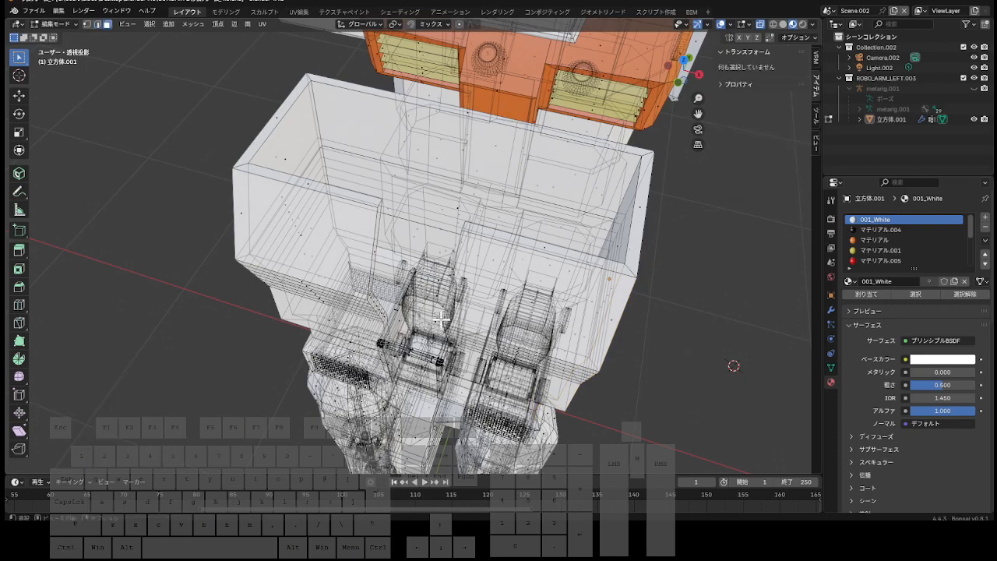
Add a single loop cut down the torso box's +X front panel and set its slide factor to 0.7.
{"action": "mouse_move", "coordinate": [683, 92]}
{"action": "left_mouse_down"}
{"action": "mouse_move", "coordinate": [649, 96]}
{"action": "mouse_move", "coordinate": [676, 78]}
{"action": "left_mouse_up"}
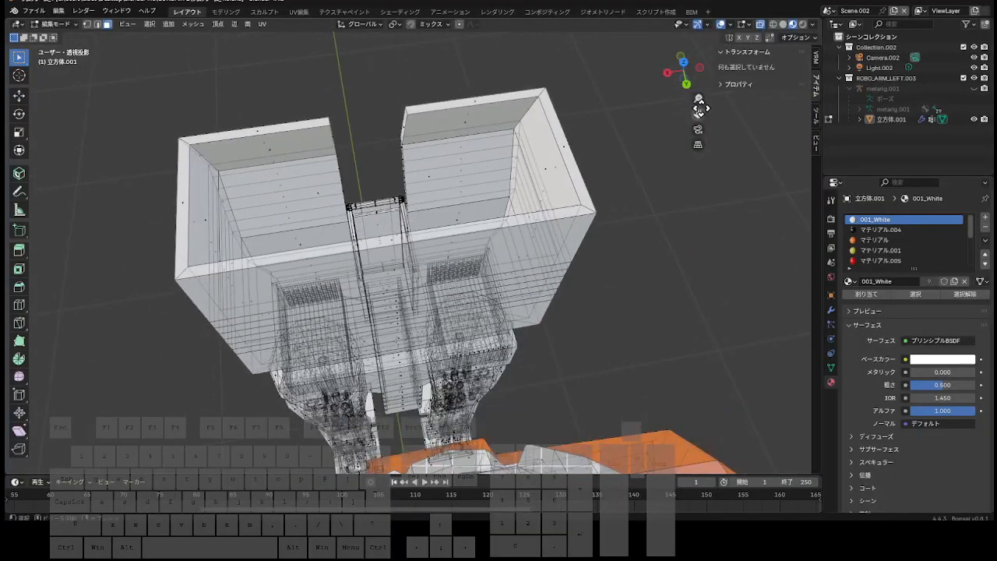
{"action": "left_click_drag", "start_coordinate": [699, 115], "coordinate": [812, 144]}
{"action": "key", "text": "ctrl"}
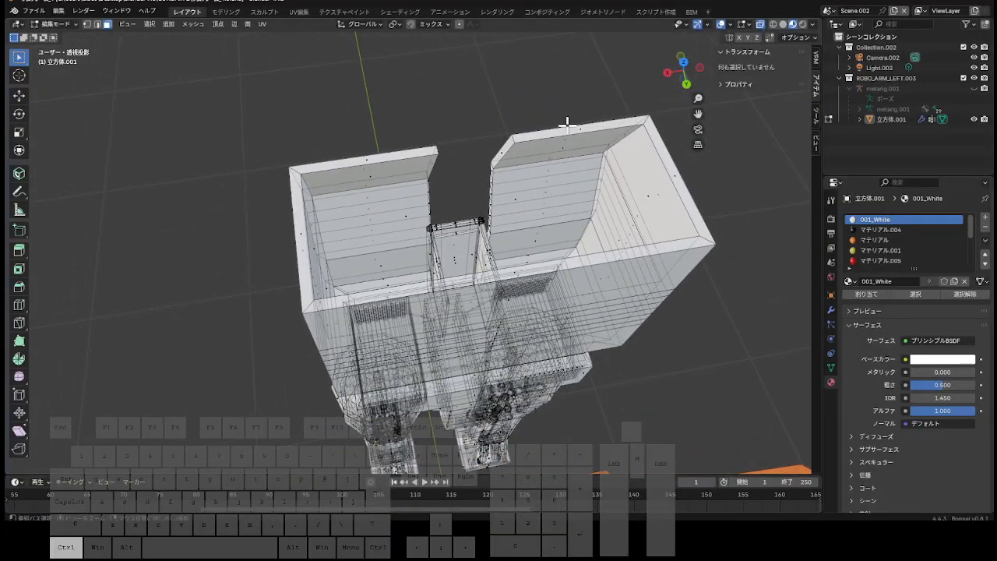
{"action": "key", "text": "ctrl+r"}
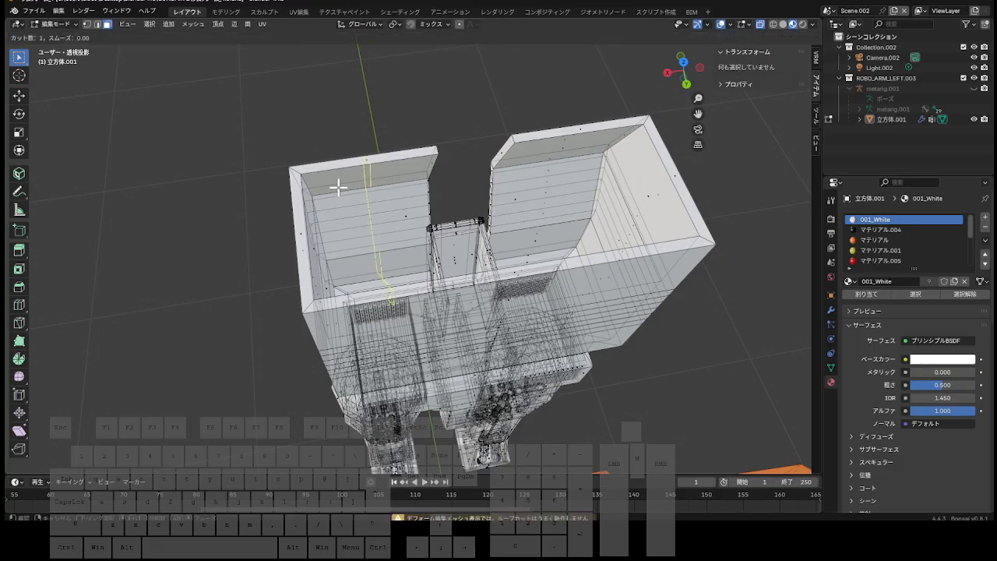
{"action": "left_click", "coordinate": [337, 188]}
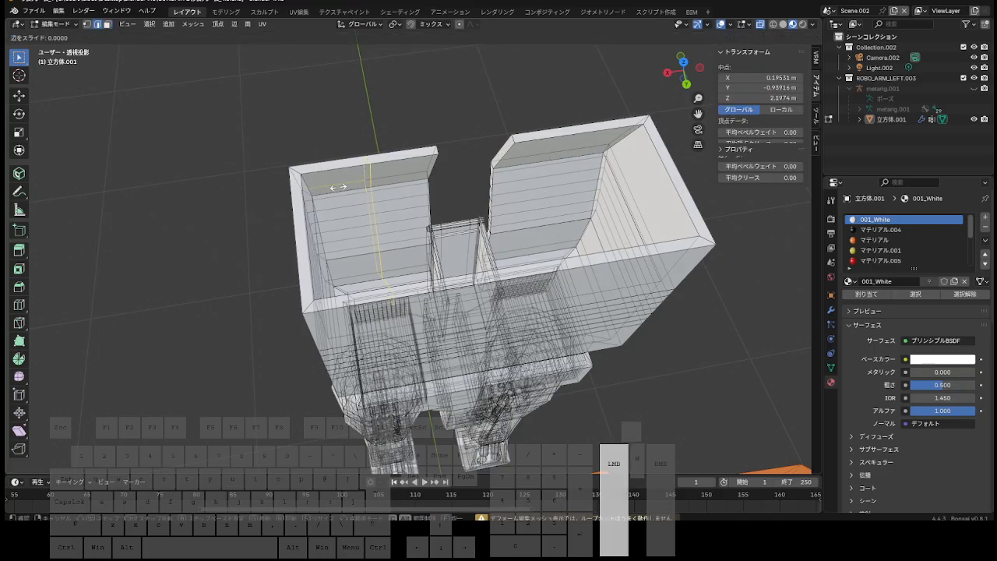
{"action": "left_click", "coordinate": [297, 196]}
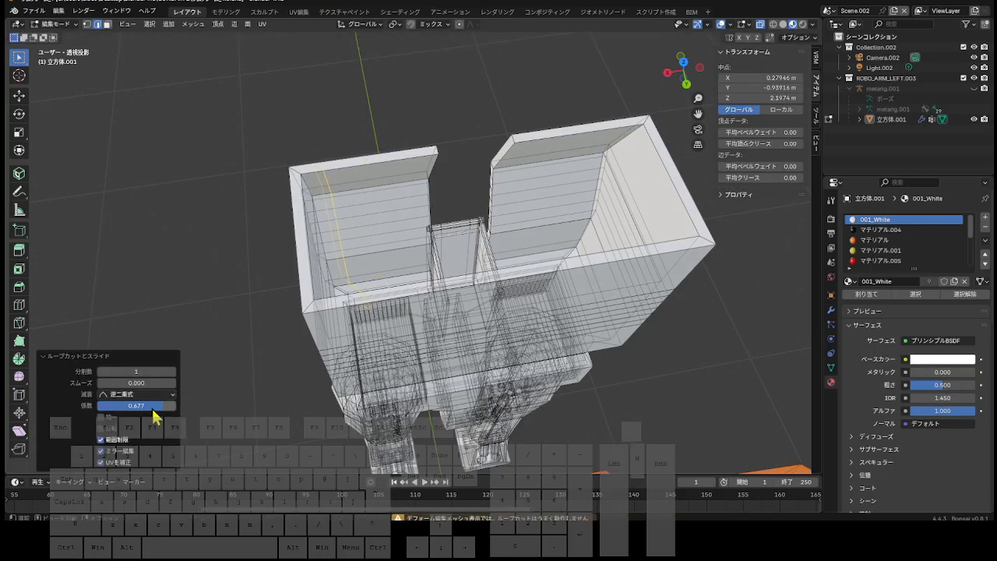
{"action": "left_click", "coordinate": [149, 405]}
{"action": "type", "text": ".7"}
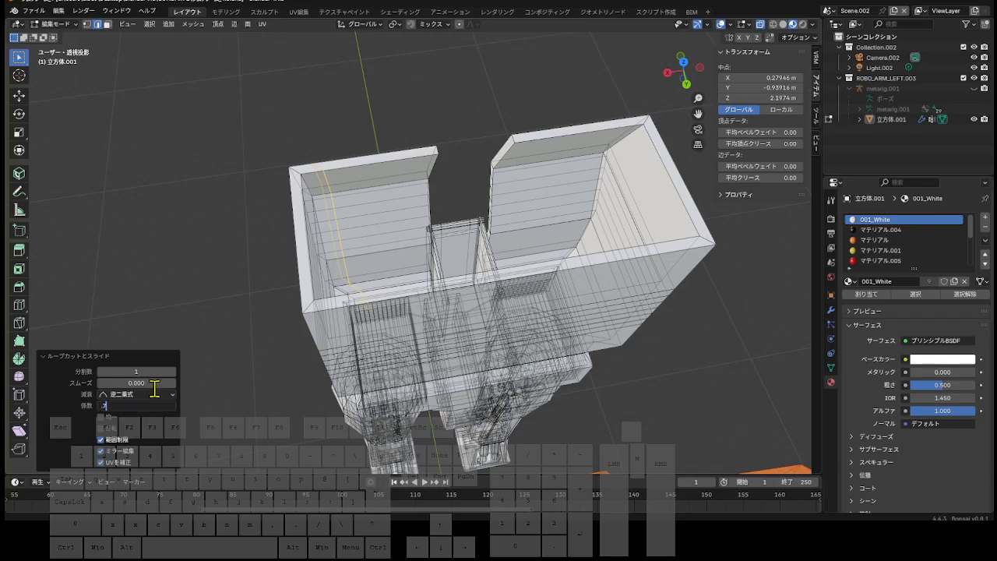
{"action": "key", "text": "Return"}
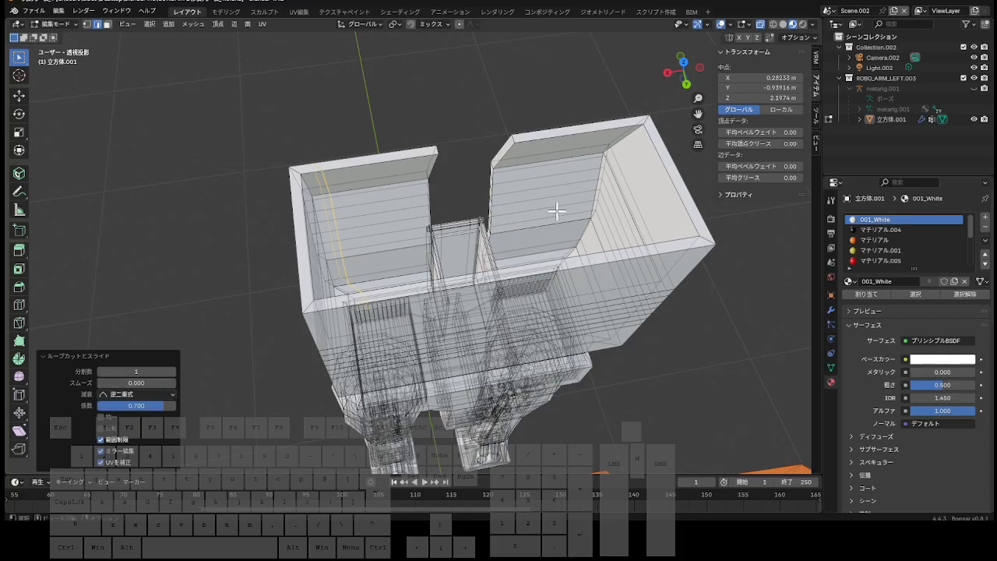
Add a matching loop cut down the torso box's -X front panel with a slide factor of -0.7.
{"action": "key", "text": "ctrl"}
{"action": "key", "text": "ctrl+r"}
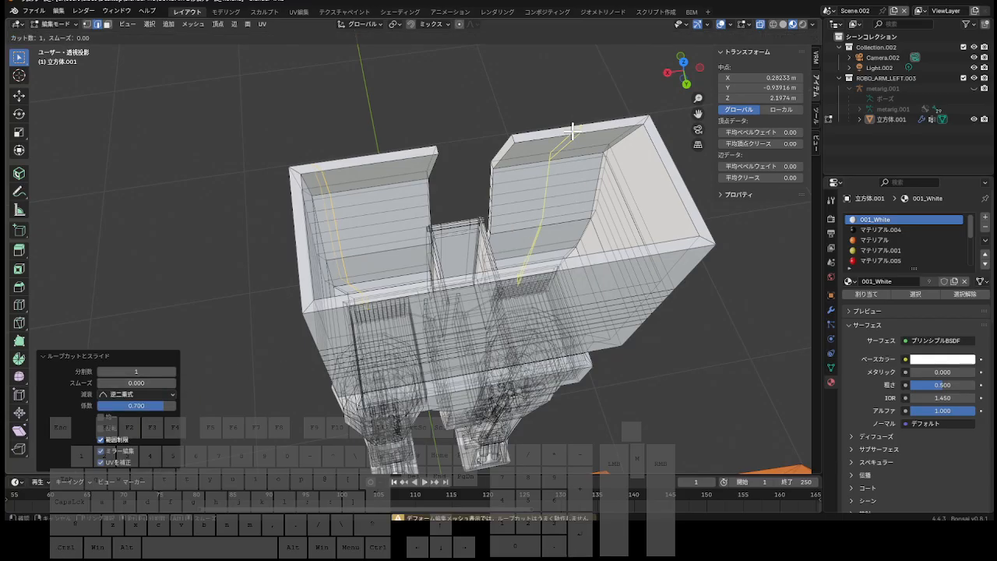
{"action": "left_click", "coordinate": [580, 133]}
{"action": "left_click", "coordinate": [607, 132]}
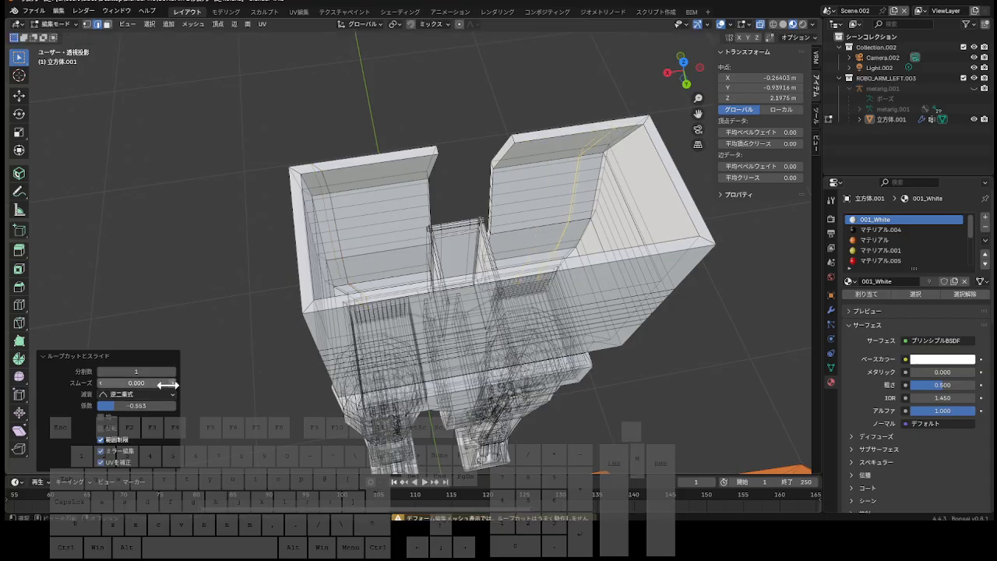
{"action": "left_click", "coordinate": [147, 404]}
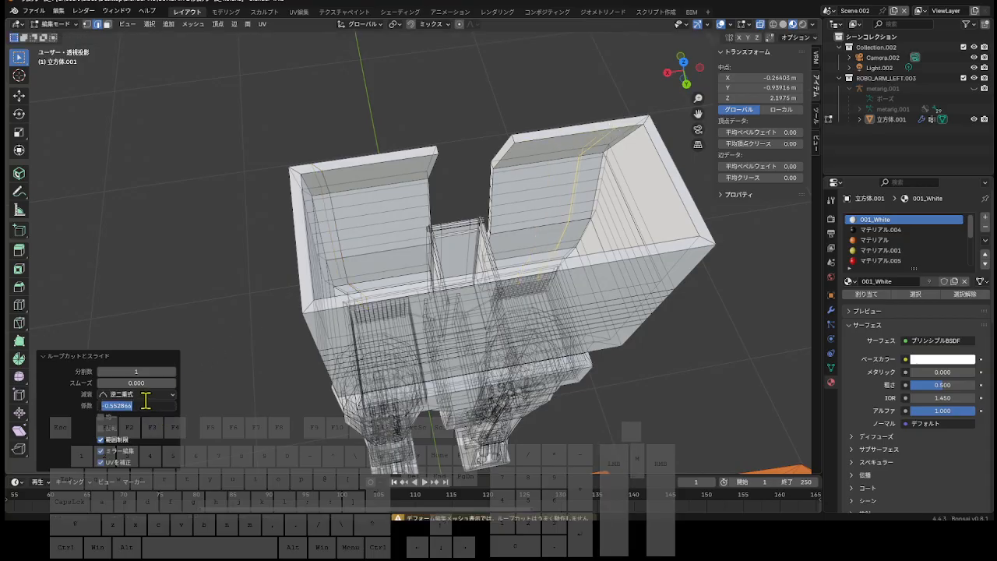
{"action": "type", "text": "-0."}
{"action": "type", "text": "7"}
{"action": "key", "text": "Return"}
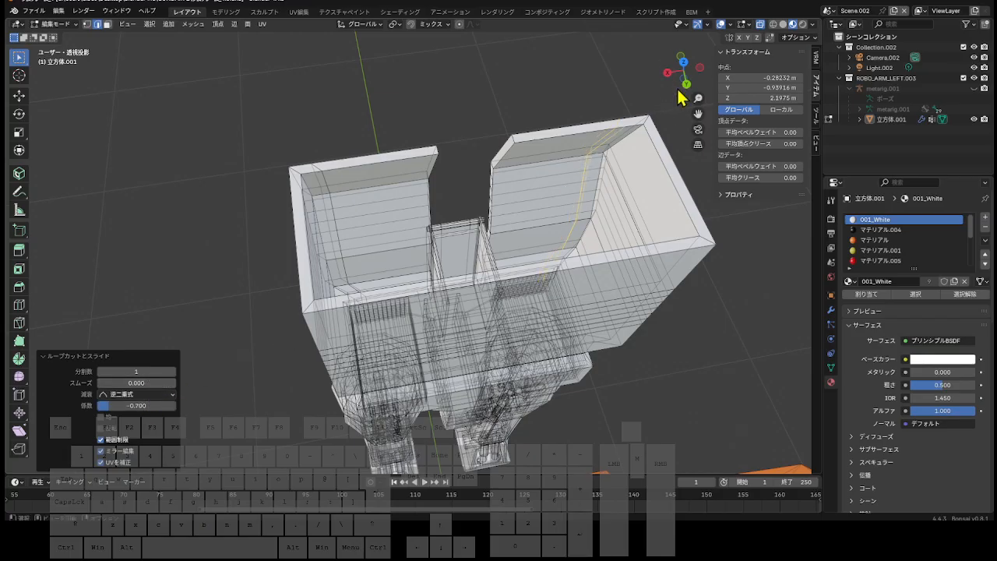
In vertex selection, select the top outer vertex of the new loop on the -X front panel and open its X coordinate.
{"action": "mouse_move", "coordinate": [676, 79]}
{"action": "left_mouse_down"}
{"action": "mouse_move", "coordinate": [662, 45]}
{"action": "mouse_move", "coordinate": [584, 53]}
{"action": "mouse_move", "coordinate": [475, 35]}
{"action": "mouse_move", "coordinate": [463, 51]}
{"action": "mouse_move", "coordinate": [546, 35]}
{"action": "mouse_move", "coordinate": [465, 19]}
{"action": "mouse_move", "coordinate": [498, 24]}
{"action": "mouse_move", "coordinate": [421, 23]}
{"action": "mouse_move", "coordinate": [473, 23]}
{"action": "mouse_move", "coordinate": [486, 74]}
{"action": "mouse_move", "coordinate": [686, 87]}
{"action": "mouse_move", "coordinate": [684, 77]}
{"action": "left_mouse_up"}
{"action": "mouse_move", "coordinate": [703, 114]}
{"action": "left_mouse_down"}
{"action": "mouse_move", "coordinate": [680, 69]}
{"action": "mouse_move", "coordinate": [695, 97]}
{"action": "left_mouse_up"}
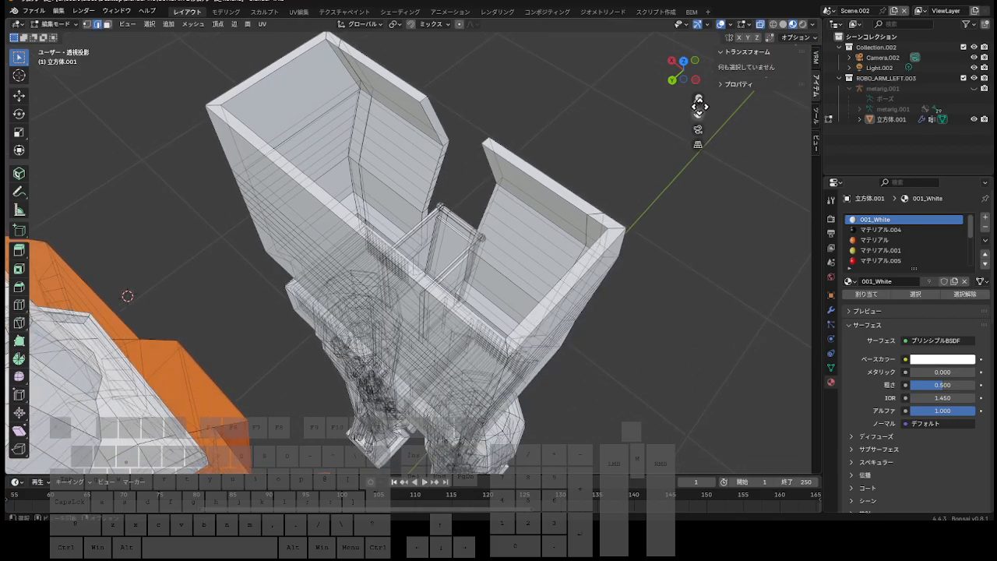
{"action": "left_click", "coordinate": [694, 63]}
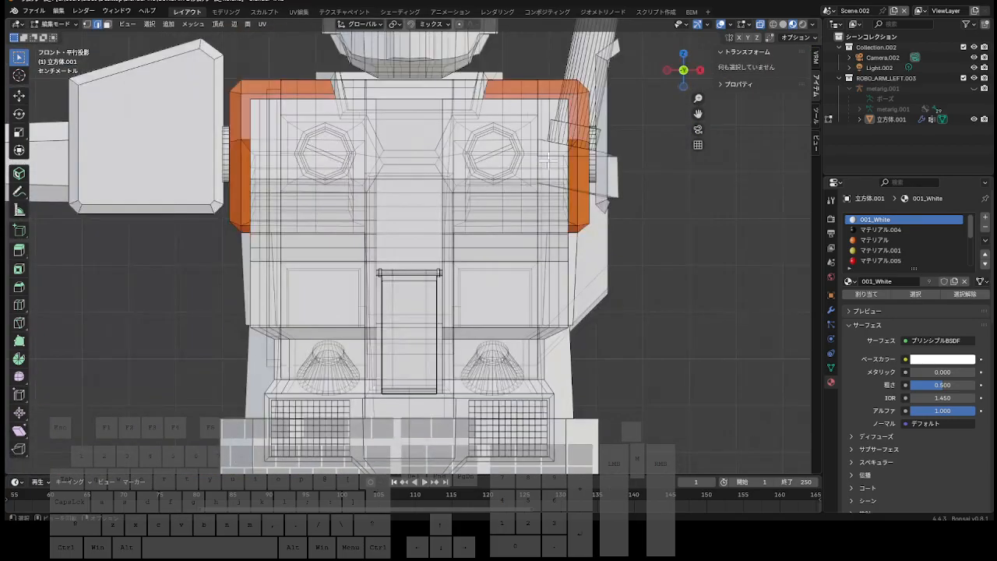
{"action": "left_click_drag", "start_coordinate": [689, 77], "coordinate": [685, 77]}
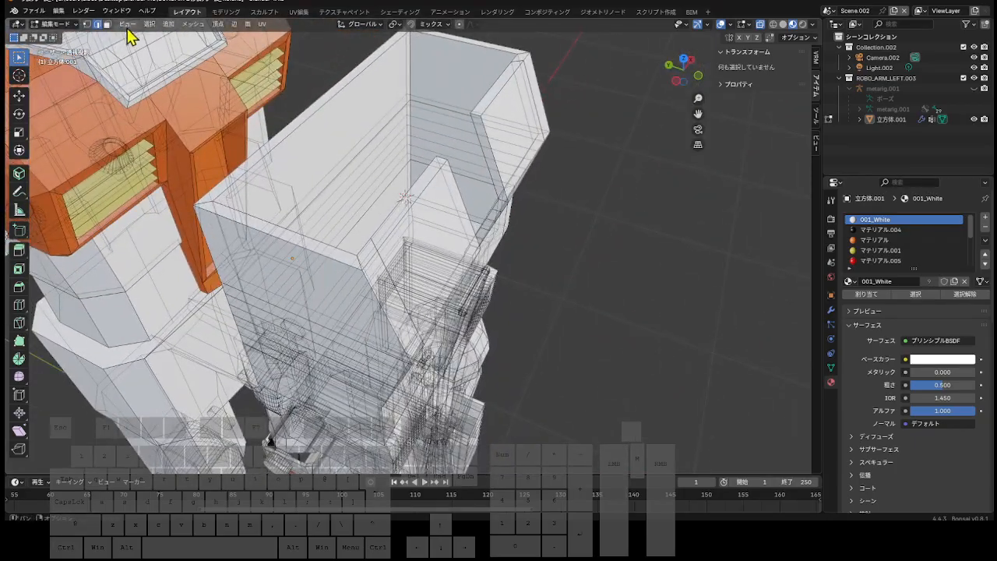
{"action": "left_click", "coordinate": [87, 24]}
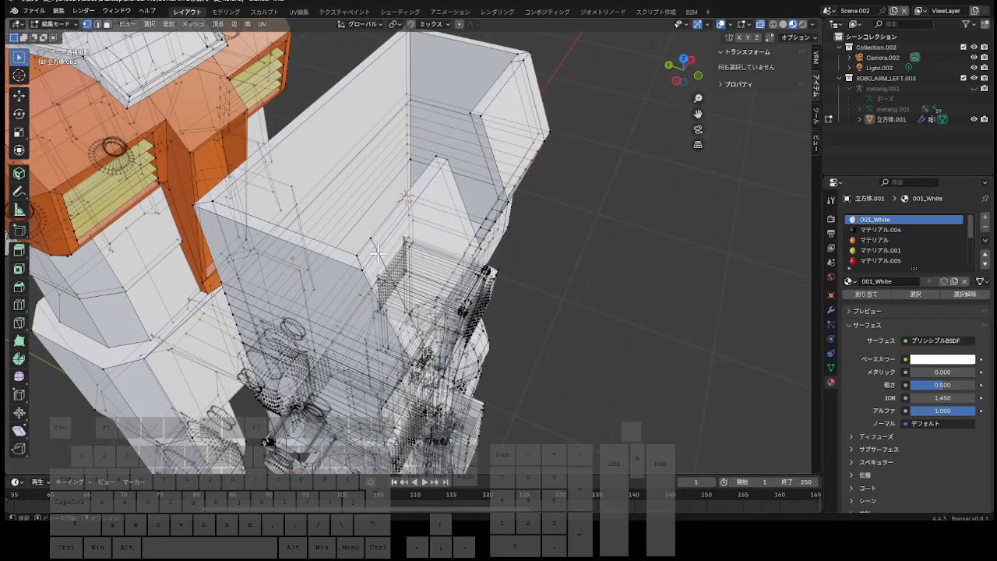
{"action": "left_click", "coordinate": [377, 254]}
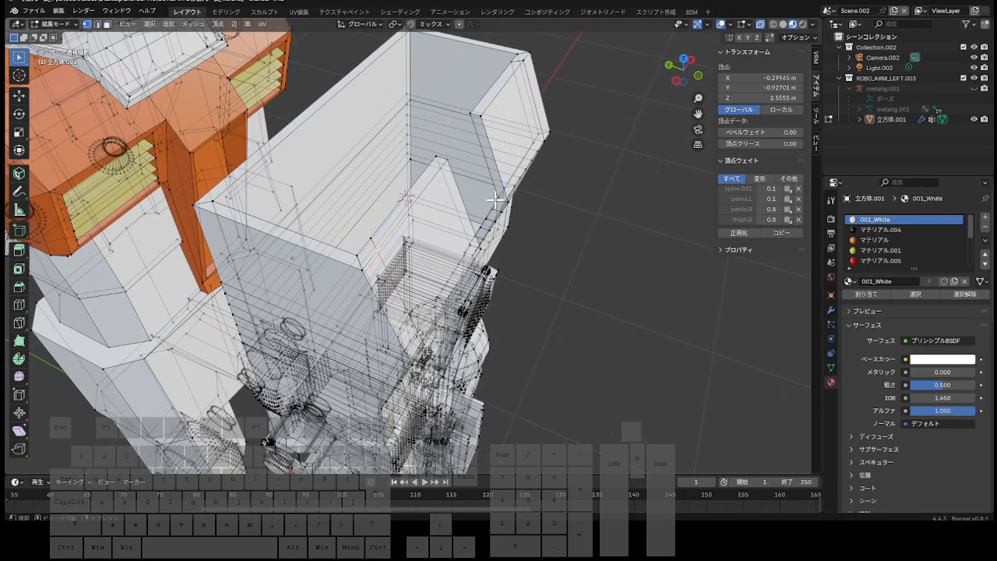
{"action": "left_click", "coordinate": [755, 78]}
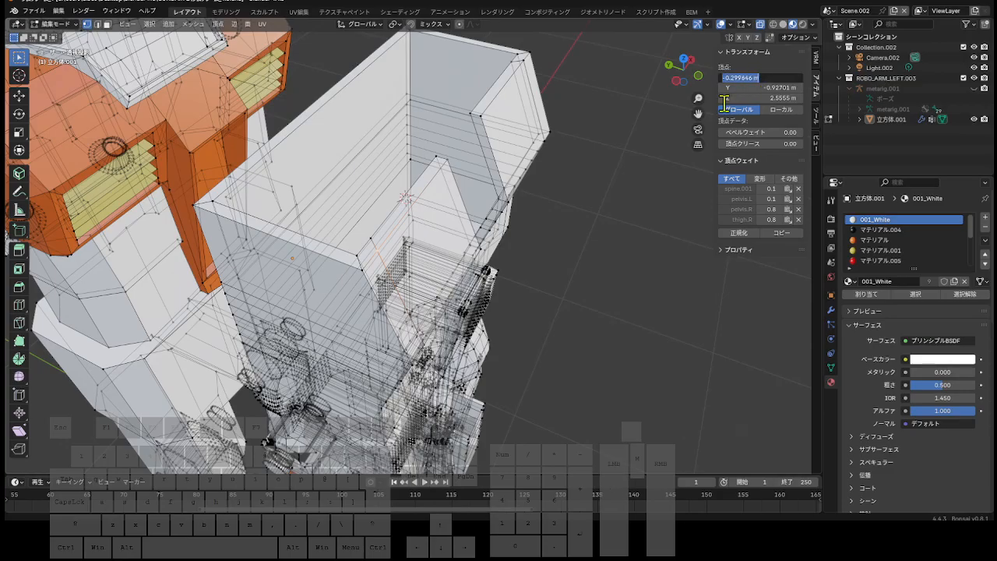
{"action": "left_click", "coordinate": [669, 126]}
Select the outer-surface vertices down the new loop on the -X front panel and set their X coordinate to -0.3 m.
{"action": "left_click", "coordinate": [696, 81]}
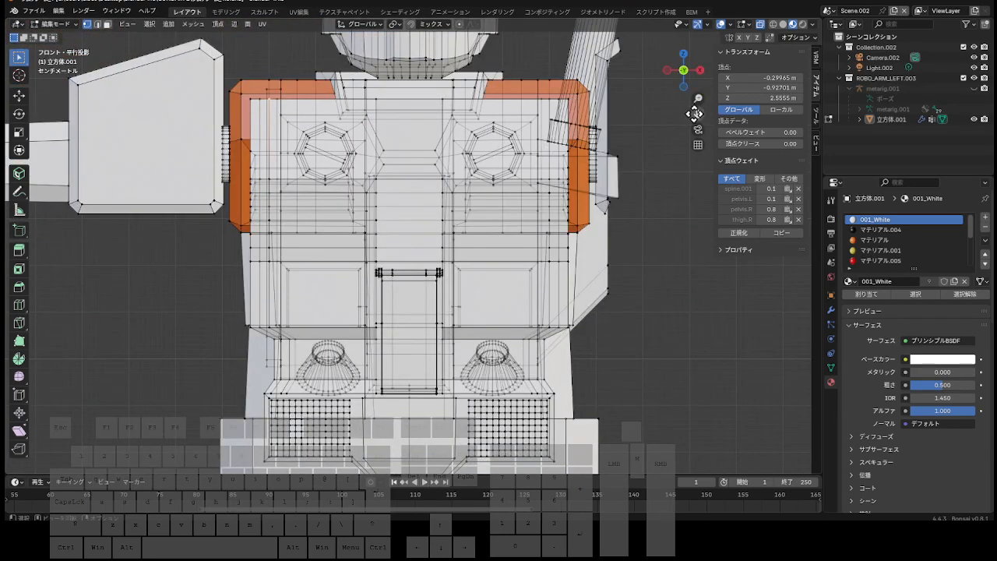
{"action": "left_click_drag", "start_coordinate": [694, 114], "coordinate": [831, 173]}
{"action": "left_click_drag", "start_coordinate": [683, 76], "coordinate": [650, 73]}
{"action": "scroll", "coordinate": [456, 267], "scroll_direction": "up", "scroll_amount": 3}
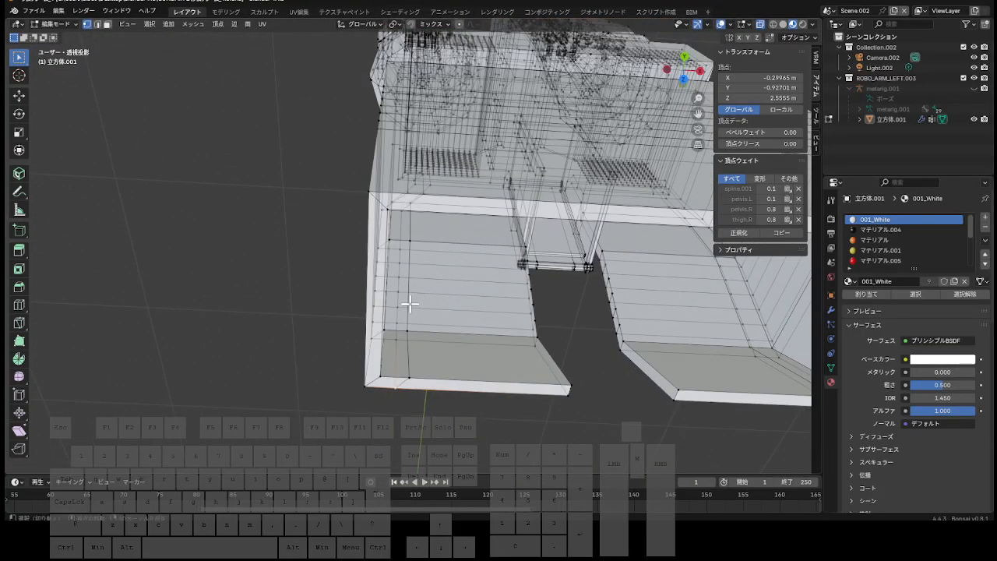
{"action": "left_click", "coordinate": [396, 338], "text": "shift"}
{"action": "left_click", "coordinate": [396, 324], "text": "shift"}
{"action": "left_click", "coordinate": [397, 303], "text": "shift"}
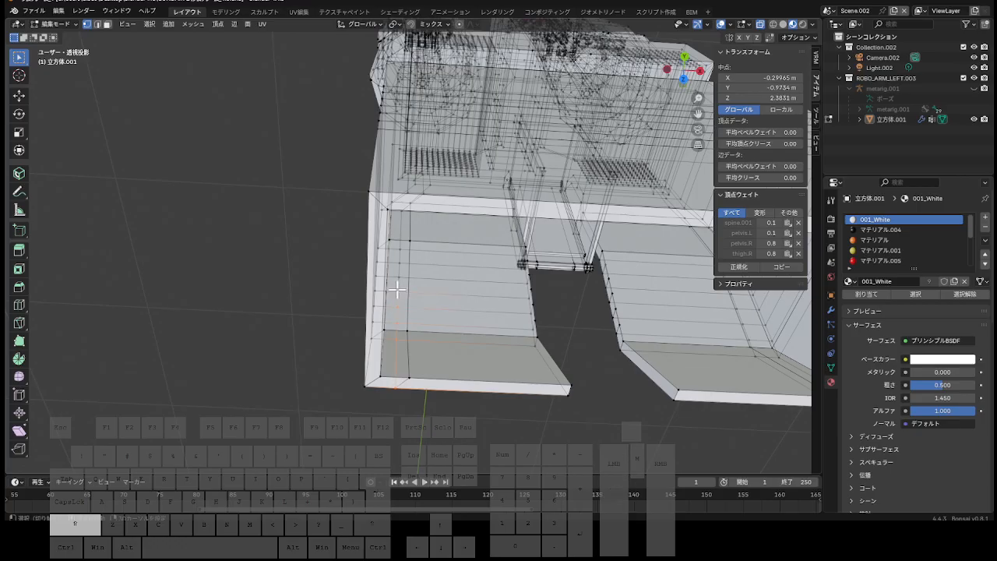
{"action": "left_click", "coordinate": [397, 250], "text": "shift"}
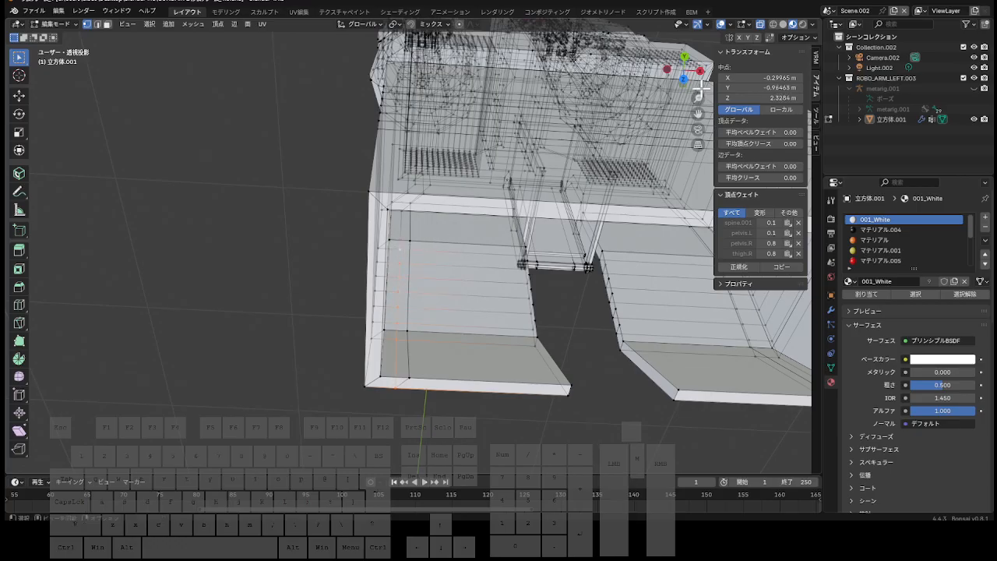
{"action": "left_click_drag", "start_coordinate": [690, 87], "coordinate": [682, 75]}
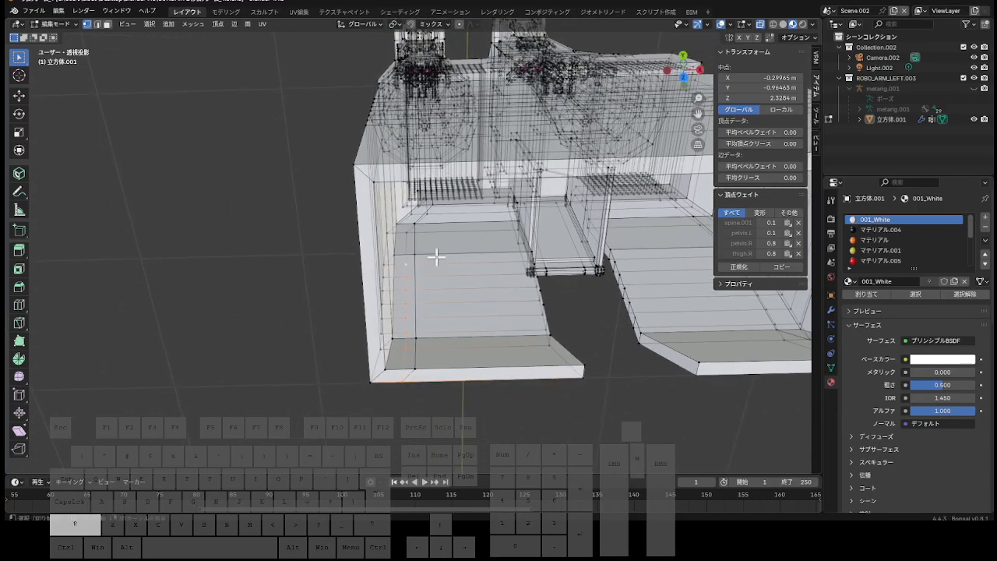
{"action": "left_click", "coordinate": [751, 79]}
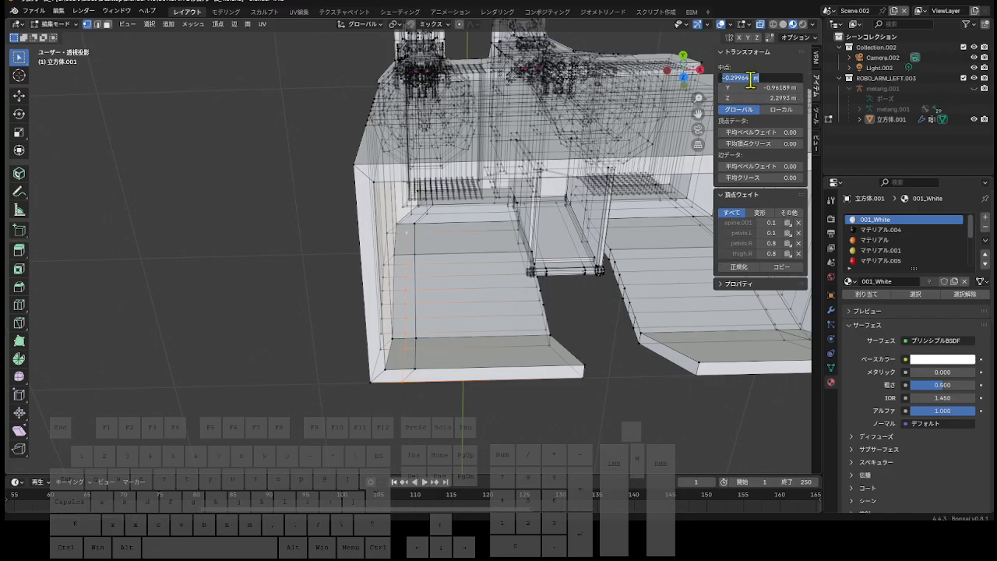
{"action": "left_click_drag", "start_coordinate": [733, 78], "coordinate": [775, 86]}
{"action": "type", "text": "3"}
{"action": "key", "text": "Return"}
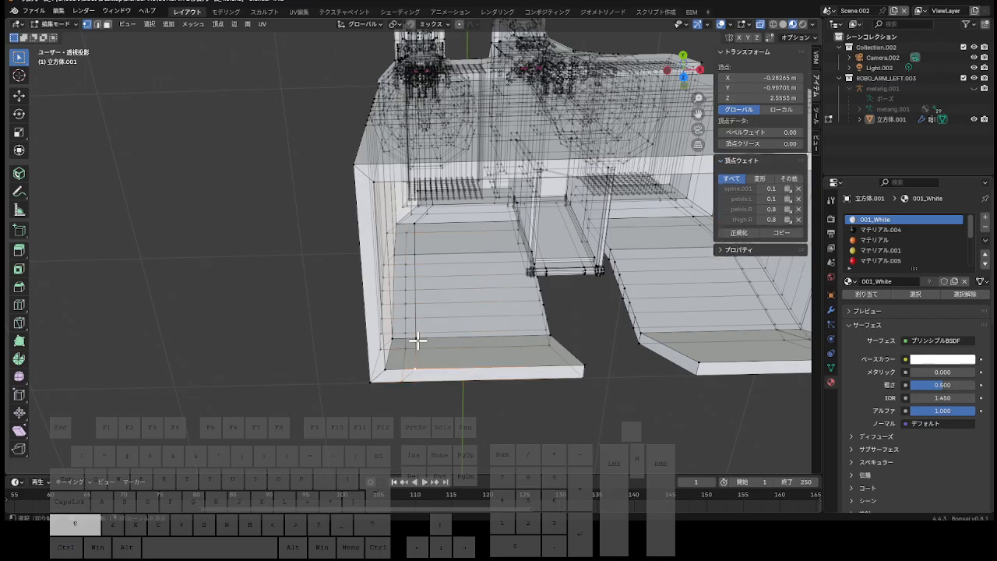
Select the inner-surface vertices of the same -X front panel loop, set their X coordinate to -0.3 m, and clear the selection.
{"action": "left_click", "coordinate": [418, 245], "text": "shift"}
{"action": "left_click", "coordinate": [414, 226], "text": "shift"}
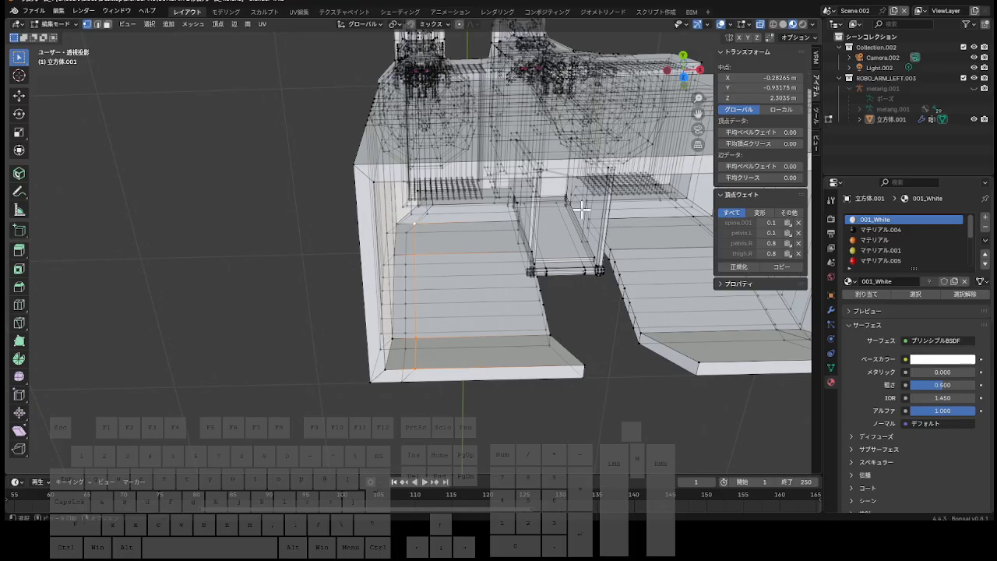
{"action": "left_click", "coordinate": [777, 77]}
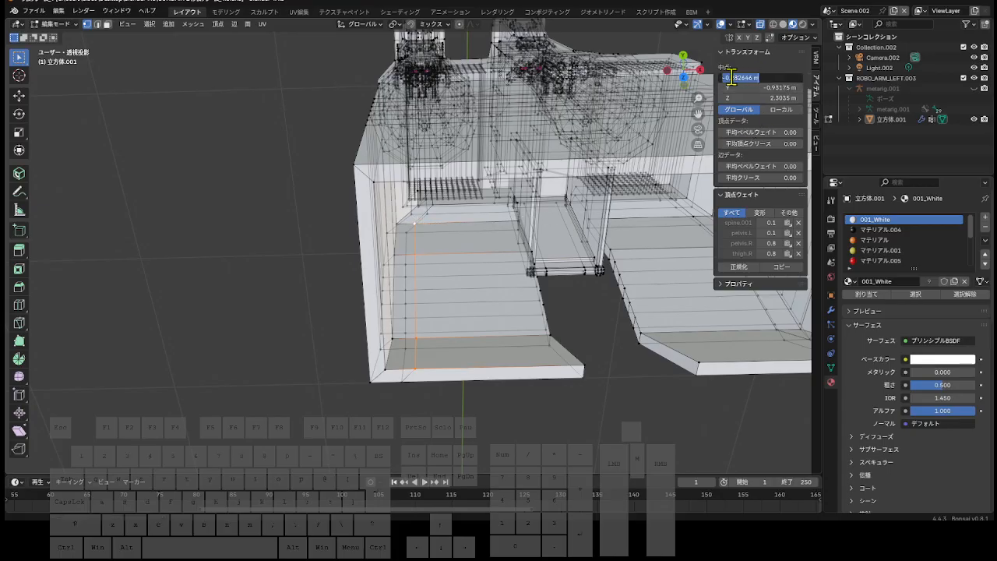
{"action": "left_click_drag", "start_coordinate": [731, 77], "coordinate": [789, 81]}
{"action": "type", "text": "3"}
{"action": "key", "text": "Return"}
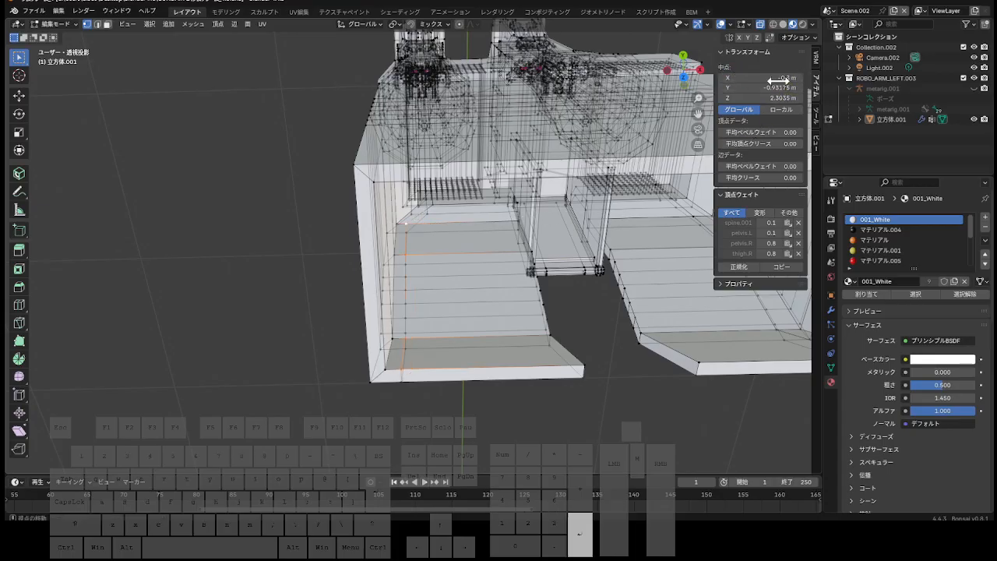
{"action": "left_click", "coordinate": [599, 331]}
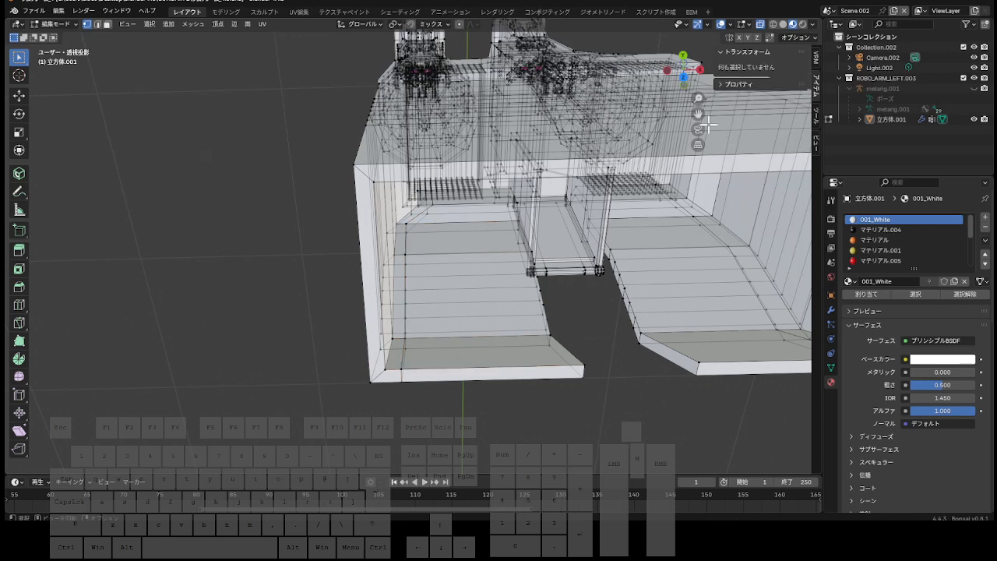
Select the outer-surface vertices down the new loop on the +X front panel and set their X coordinate to 0.3 m.
{"action": "left_click_drag", "start_coordinate": [699, 115], "coordinate": [538, 119]}
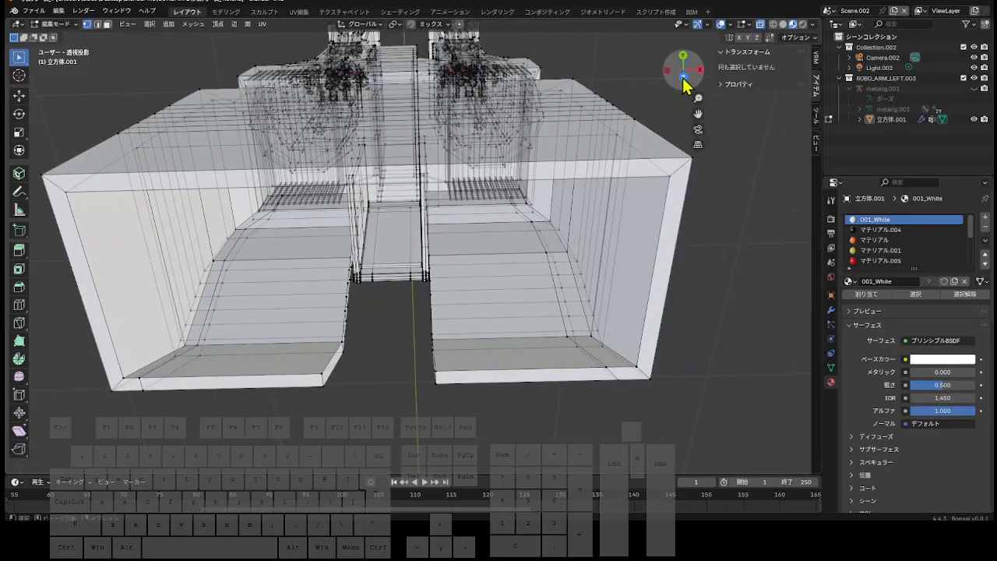
{"action": "left_click_drag", "start_coordinate": [683, 84], "coordinate": [683, 89]}
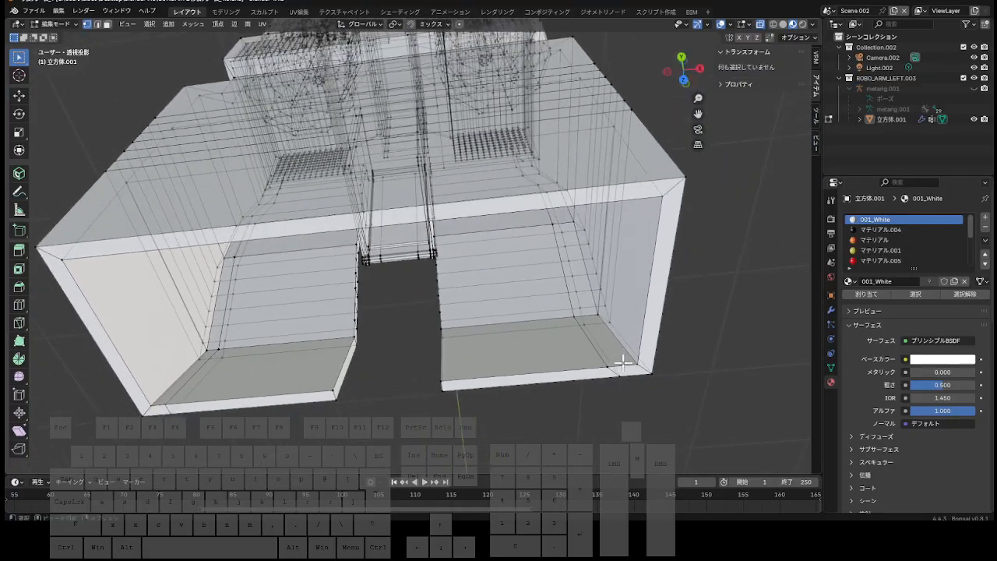
{"action": "left_click", "coordinate": [623, 378]}
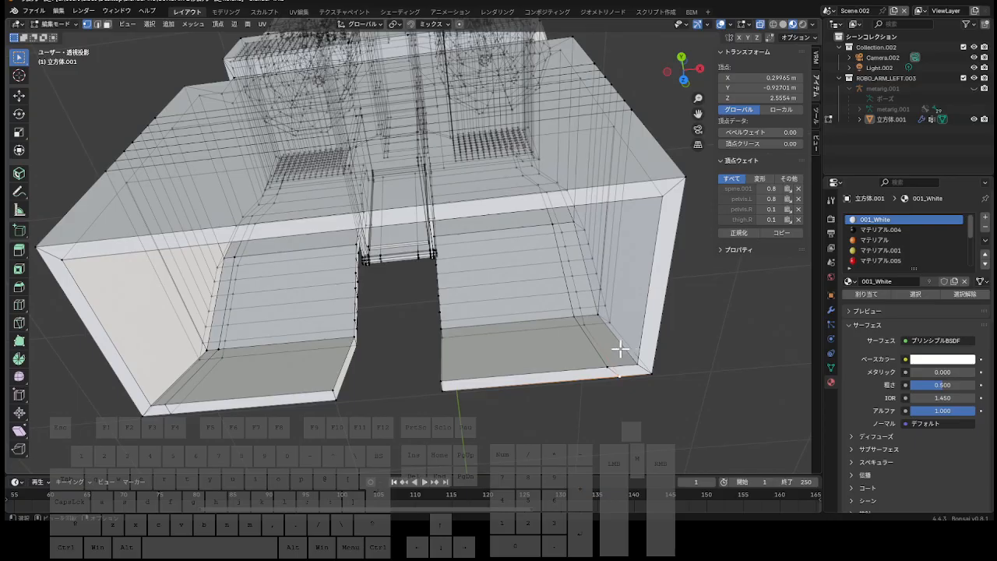
{"action": "left_click", "coordinate": [578, 312], "text": "shift"}
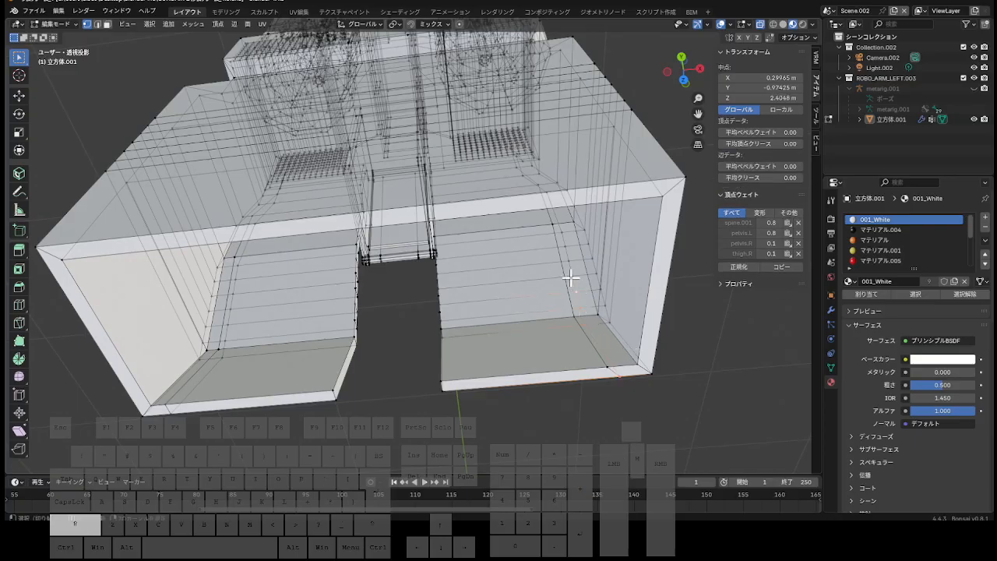
{"action": "left_click_drag", "start_coordinate": [547, 248], "coordinate": [580, 290]}
{"action": "left_click_drag", "start_coordinate": [559, 227], "coordinate": [576, 265], "text": "shift"}
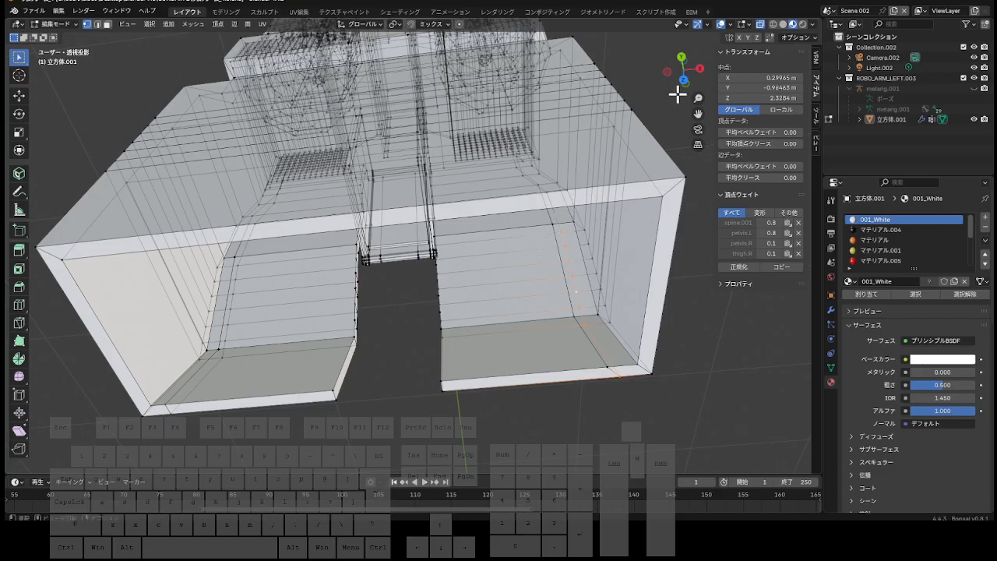
{"action": "left_click_drag", "start_coordinate": [685, 92], "coordinate": [684, 77]}
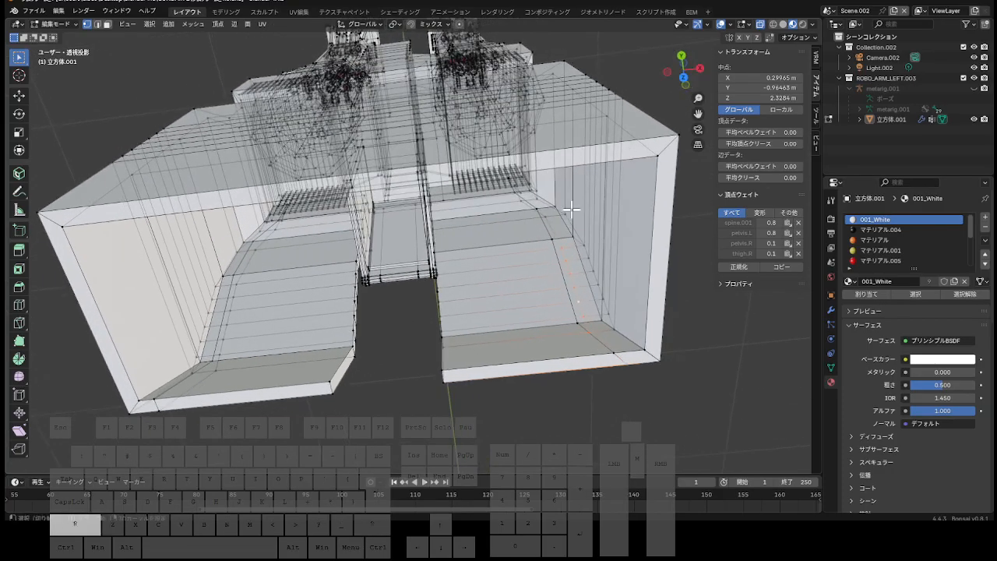
{"action": "left_click", "coordinate": [545, 216], "text": "shift"}
{"action": "left_click", "coordinate": [742, 78]}
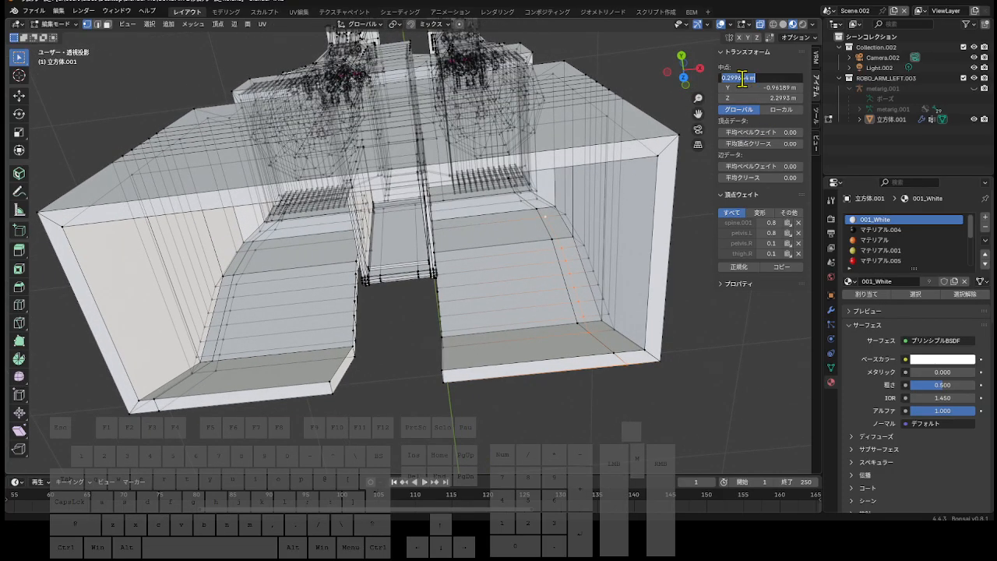
{"action": "left_click_drag", "start_coordinate": [727, 80], "coordinate": [779, 87]}
{"action": "type", "text": "0.3"}
{"action": "key", "text": "Return"}
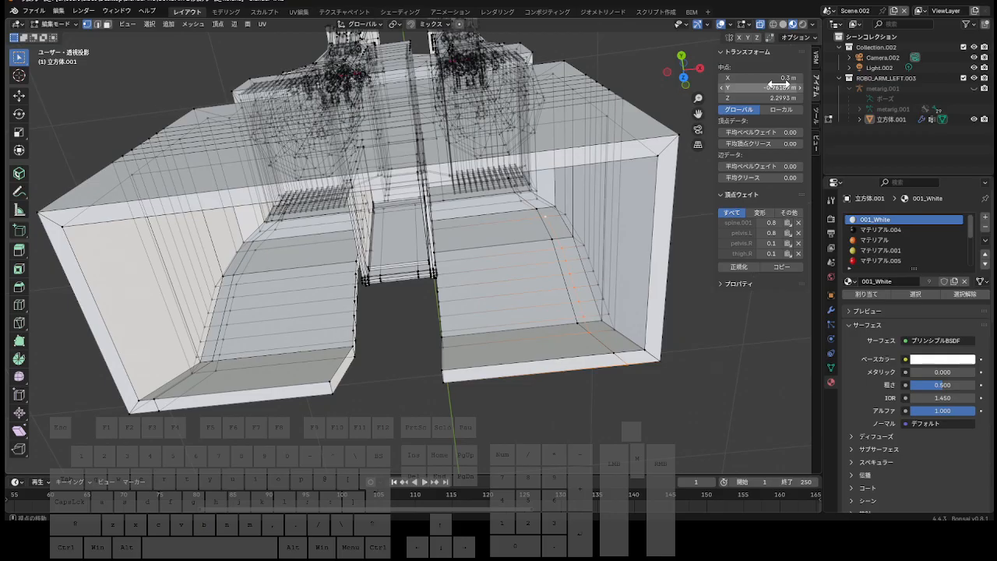
Select the inner-surface vertices of the +X front panel loop and set their X coordinate to 0.3 m.
{"action": "left_click", "coordinate": [536, 209]}
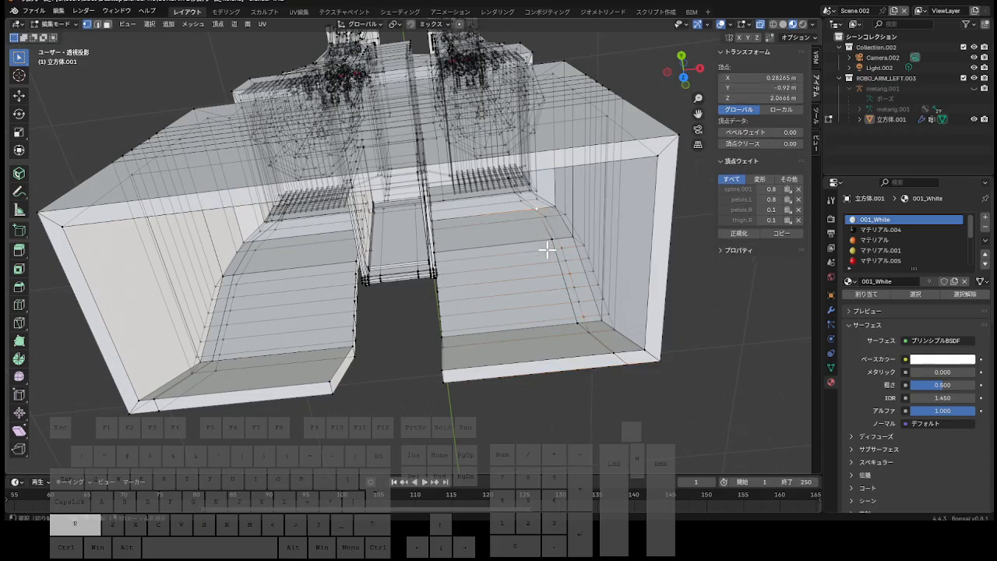
{"action": "left_click", "coordinate": [550, 241], "text": "shift"}
{"action": "left_click", "coordinate": [574, 321], "text": "shift"}
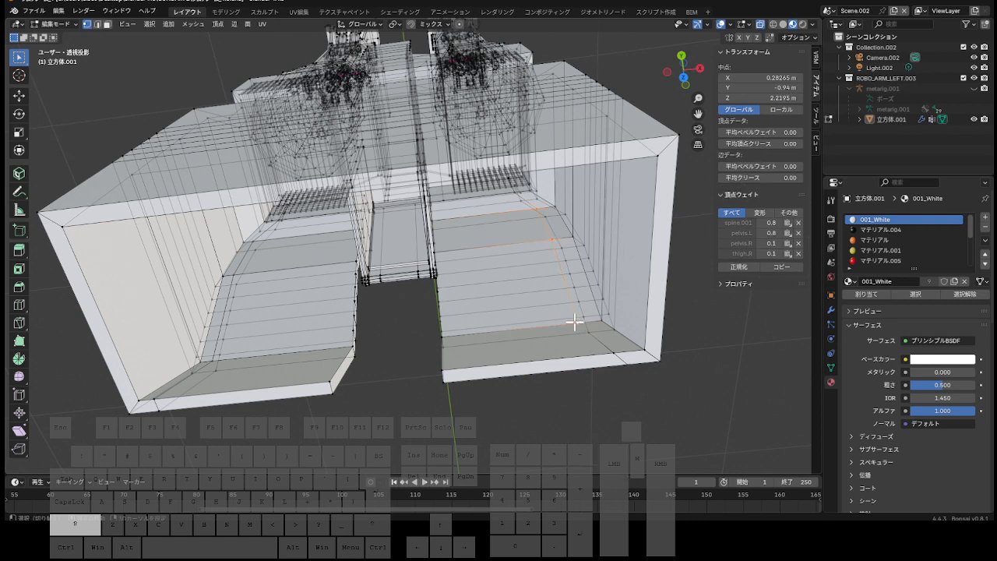
{"action": "left_click", "coordinate": [614, 353], "text": "shift"}
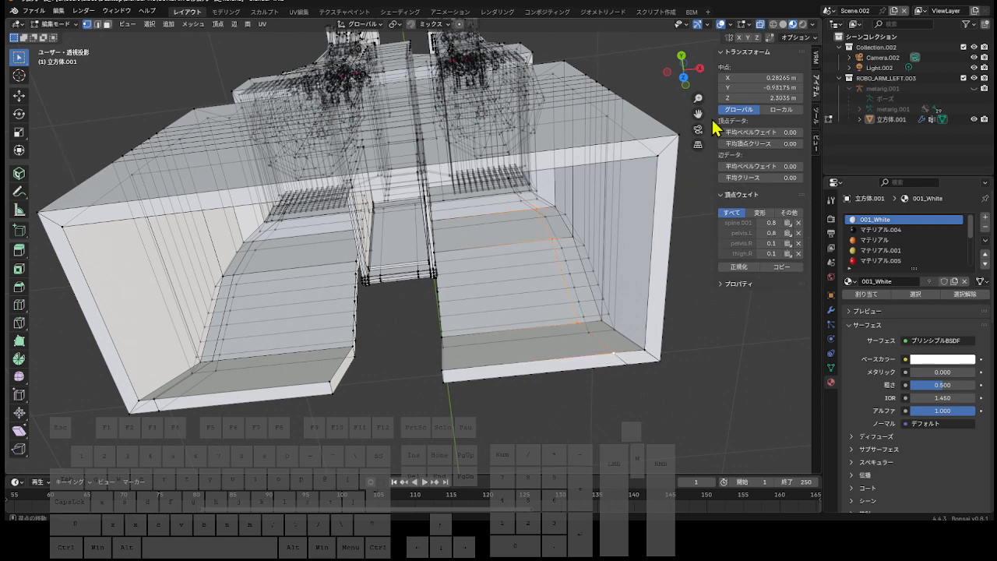
{"action": "left_click", "coordinate": [751, 77]}
{"action": "left_click_drag", "start_coordinate": [727, 78], "coordinate": [772, 81]}
{"action": "type", "text": "3"}
{"action": "key", "text": "Return"}
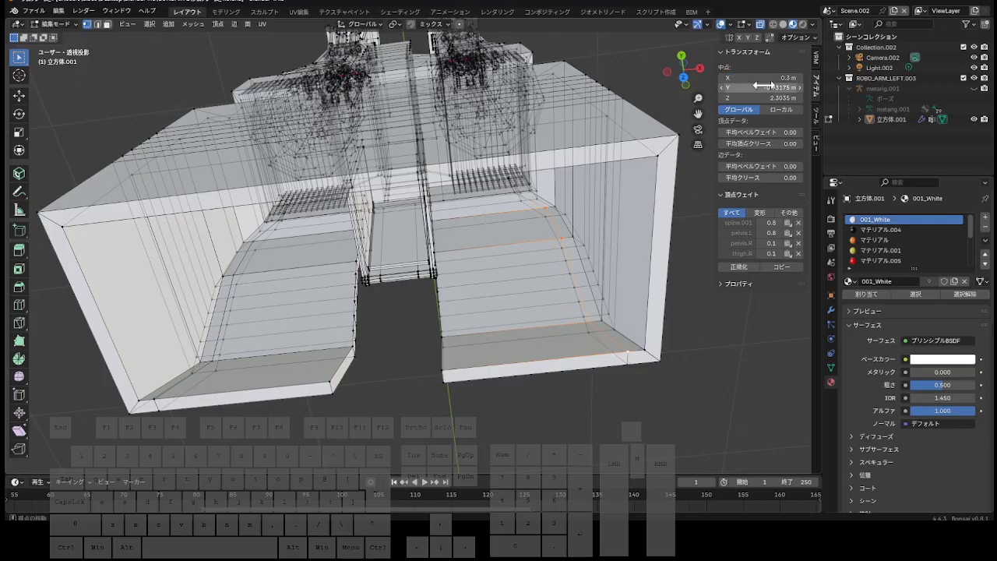
Add a second single loop cut down the +X front panel, near the central gap, with a slide factor of 0.7.
{"action": "left_click_drag", "start_coordinate": [683, 74], "coordinate": [661, 387]}
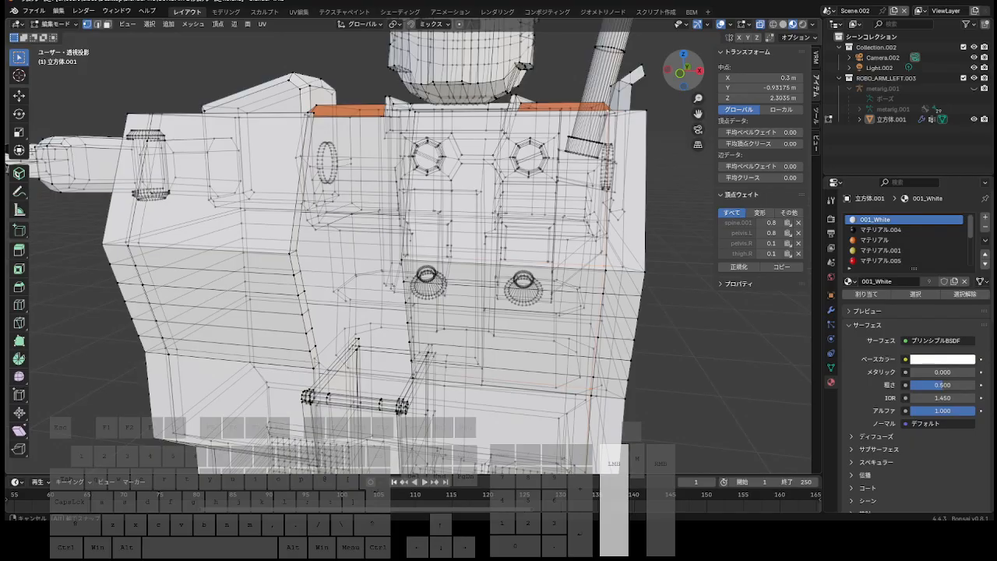
{"action": "left_click_drag", "start_coordinate": [661, 387], "coordinate": [765, 445]}
{"action": "left_click_drag", "start_coordinate": [683, 71], "coordinate": [701, 439]}
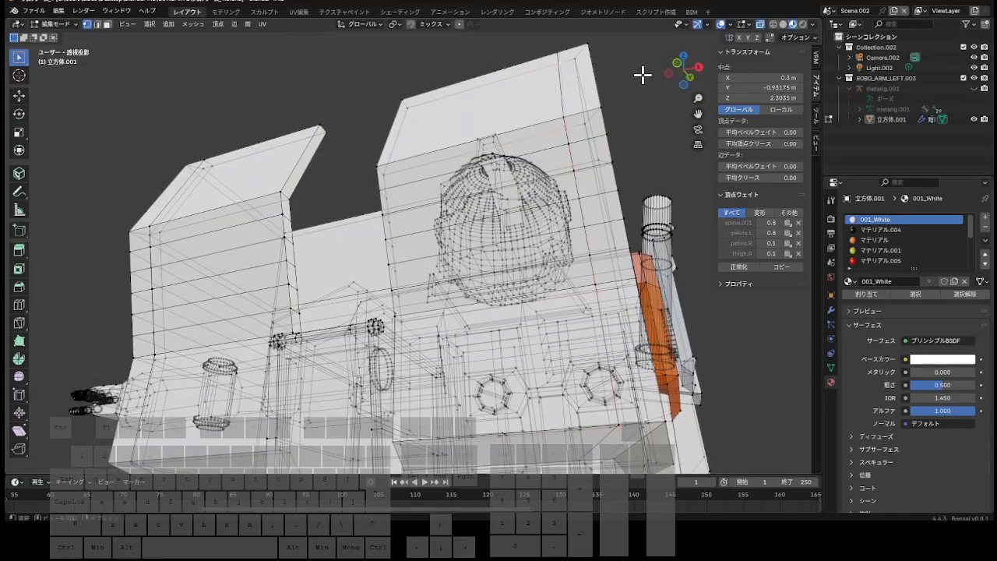
{"action": "left_click_drag", "start_coordinate": [694, 89], "coordinate": [724, 150]}
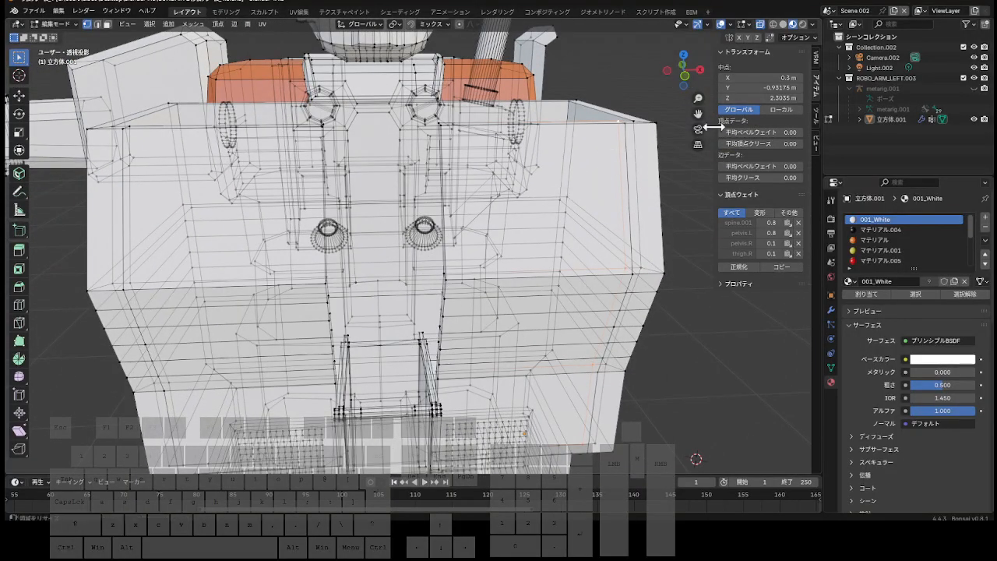
{"action": "left_click_drag", "start_coordinate": [686, 79], "coordinate": [680, 120]}
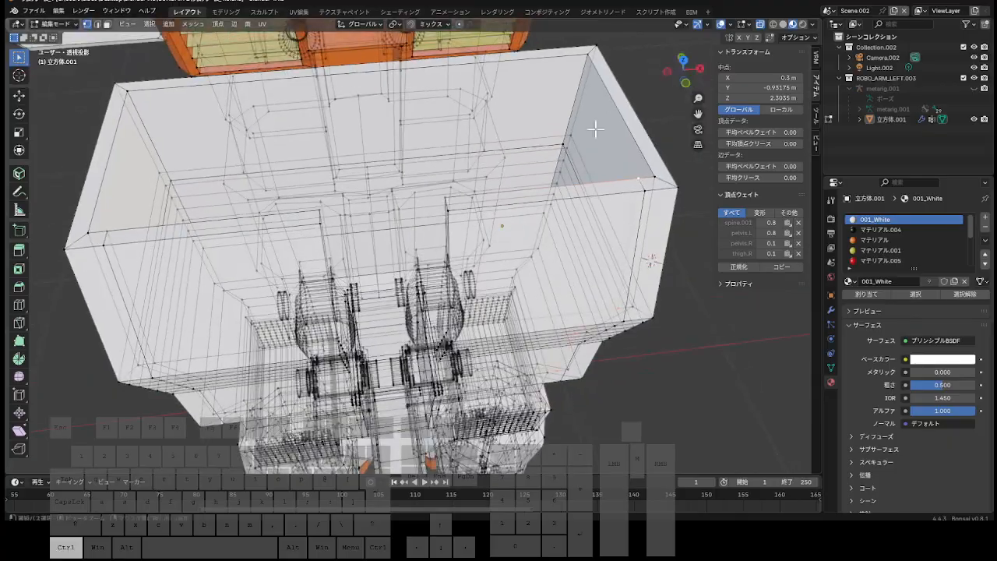
{"action": "key", "text": "ctrl+r"}
{"action": "left_click", "coordinate": [536, 201]}
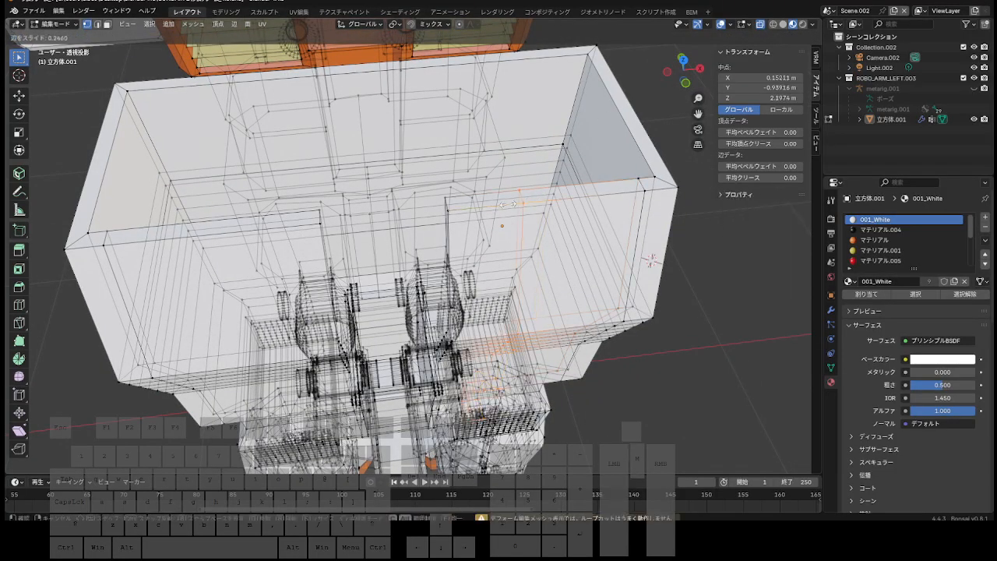
{"action": "left_click", "coordinate": [468, 209]}
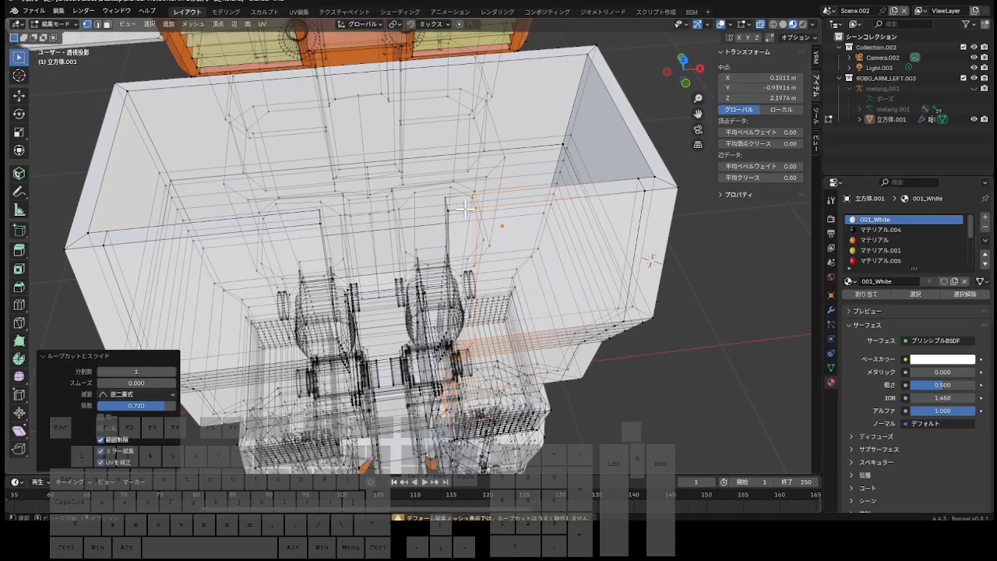
{"action": "left_click", "coordinate": [120, 406]}
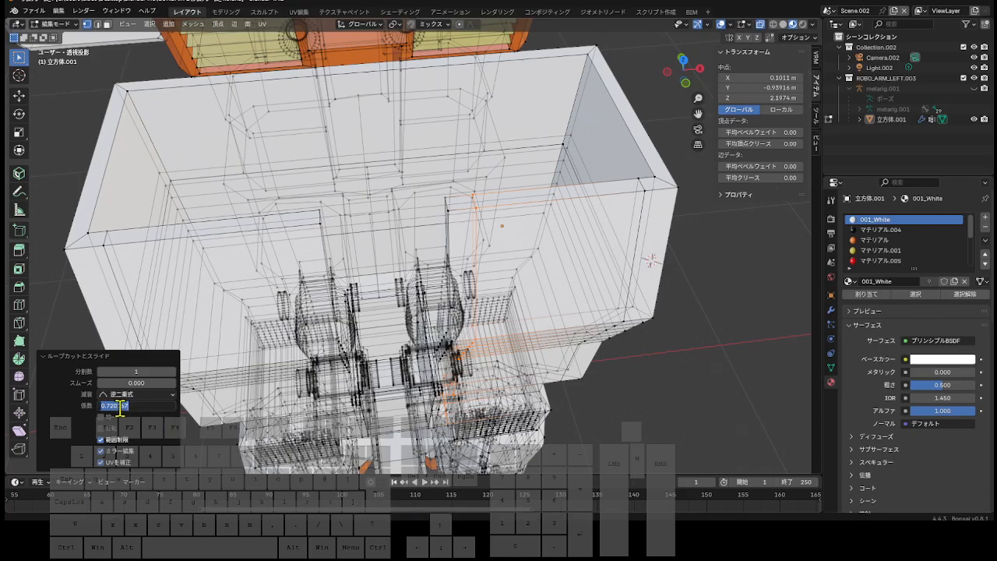
{"action": "left_click_drag", "start_coordinate": [110, 406], "coordinate": [166, 405]}
{"action": "key", "text": "BackSpace"}
{"action": "key", "text": "Return"}
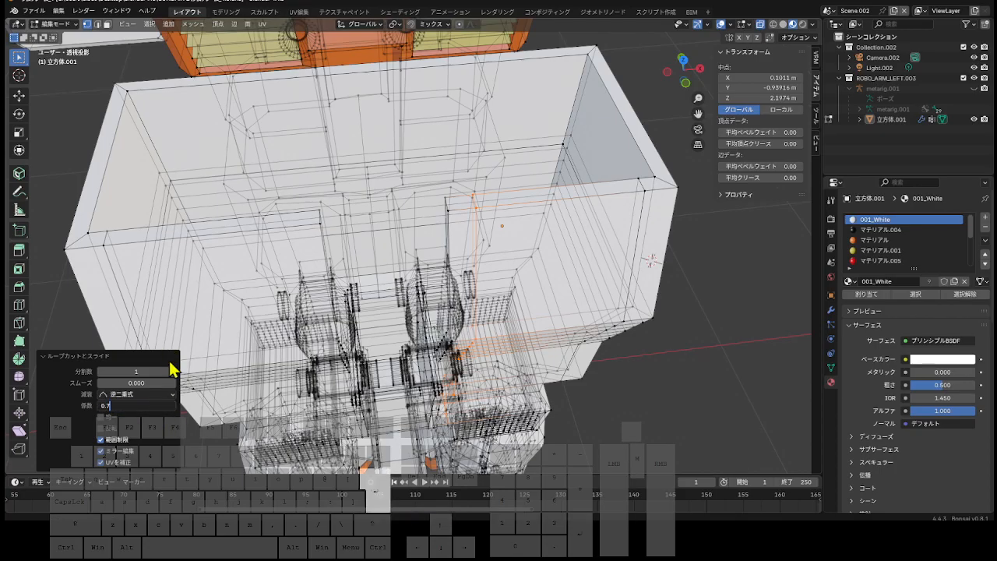
Add a matching second loop cut down the -X front panel, near the central gap, with a slide factor of 0.7.
{"action": "left_click_drag", "start_coordinate": [698, 97], "coordinate": [698, 140]}
{"action": "left_click_drag", "start_coordinate": [683, 70], "coordinate": [690, 87]}
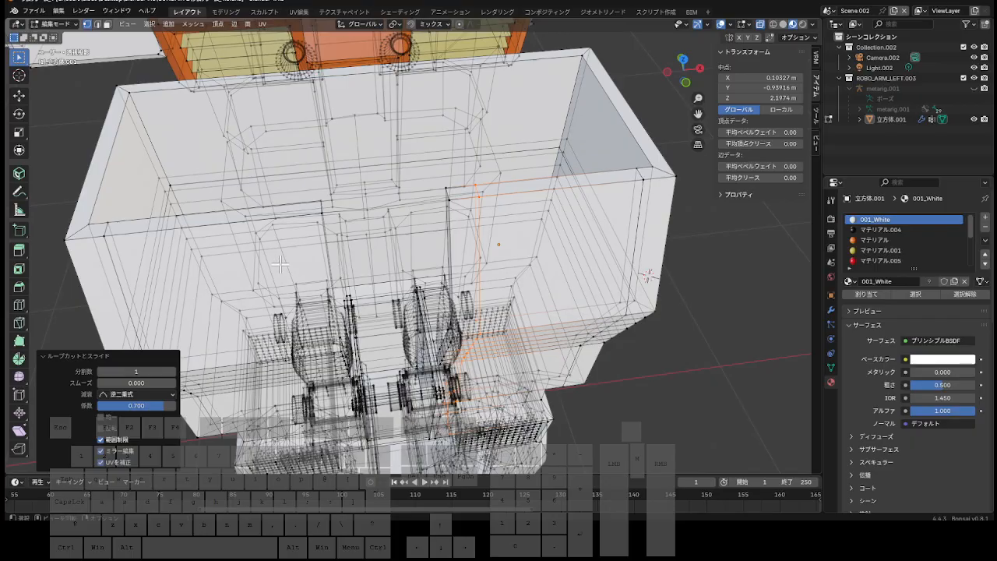
{"action": "key", "text": "ctrl+r"}
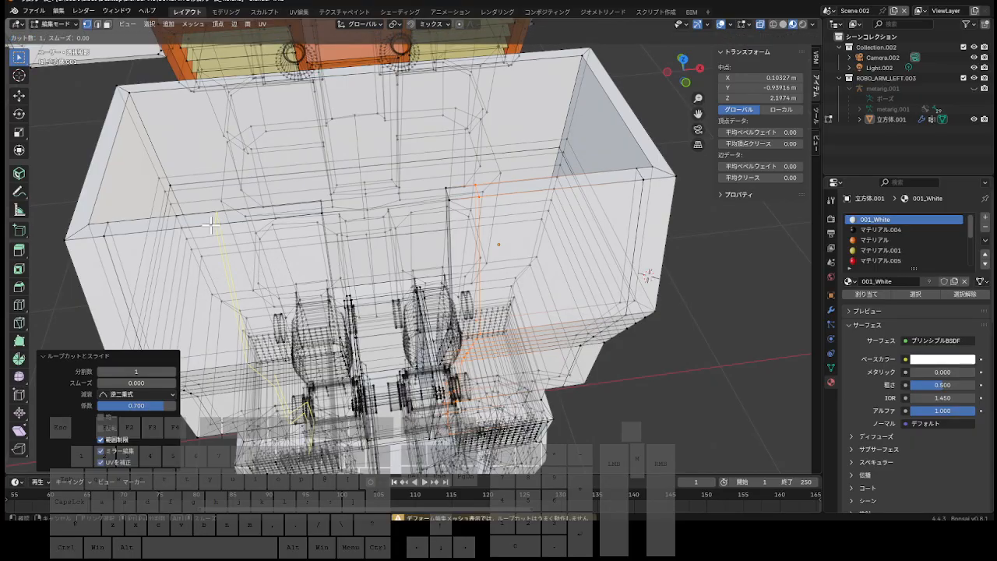
{"action": "left_click", "coordinate": [210, 226]}
{"action": "left_click", "coordinate": [292, 228]}
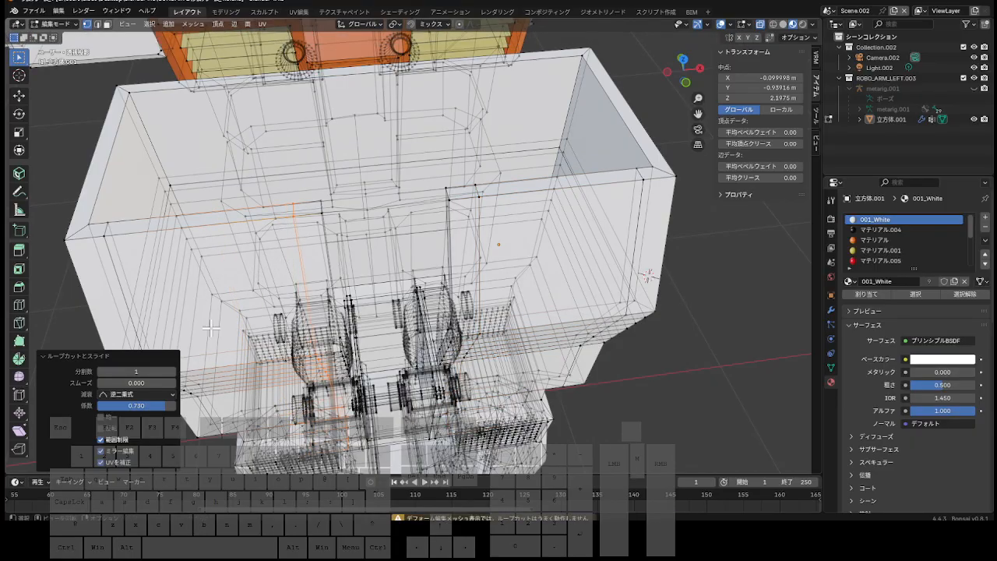
{"action": "left_click", "coordinate": [134, 406]}
{"action": "left_click_drag", "start_coordinate": [110, 406], "coordinate": [178, 406]}
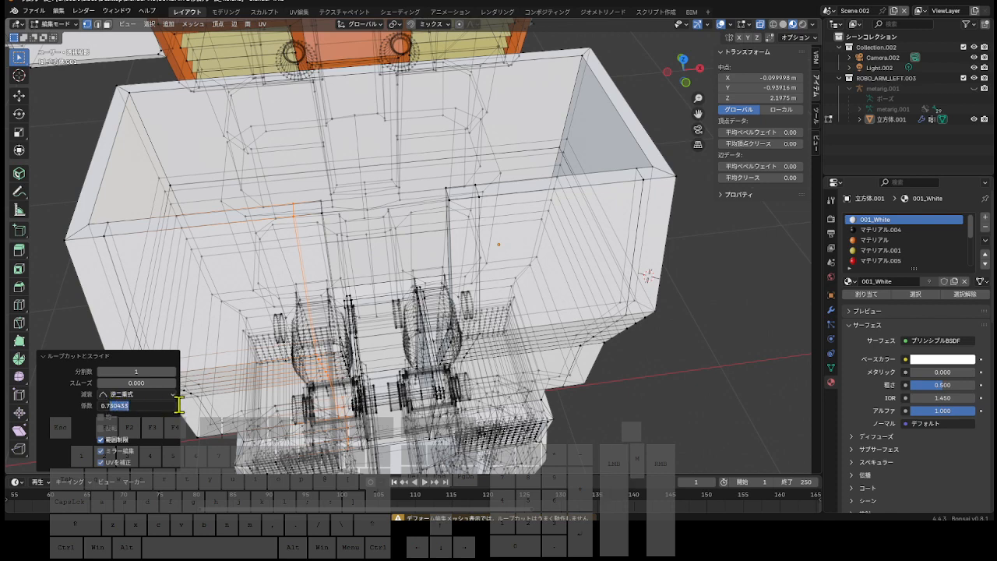
{"action": "key", "text": "BackSpace"}
{"action": "key", "text": "Return"}
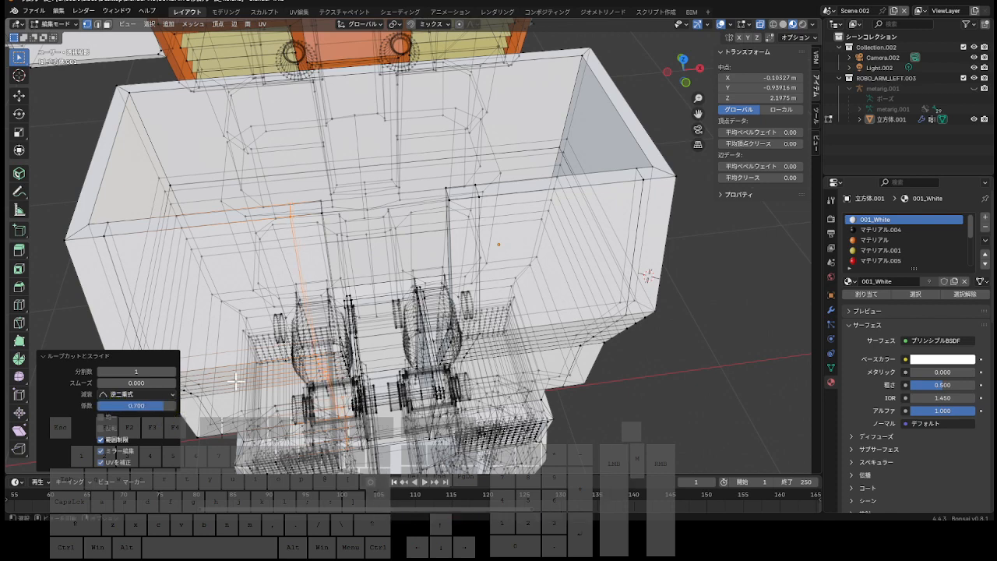